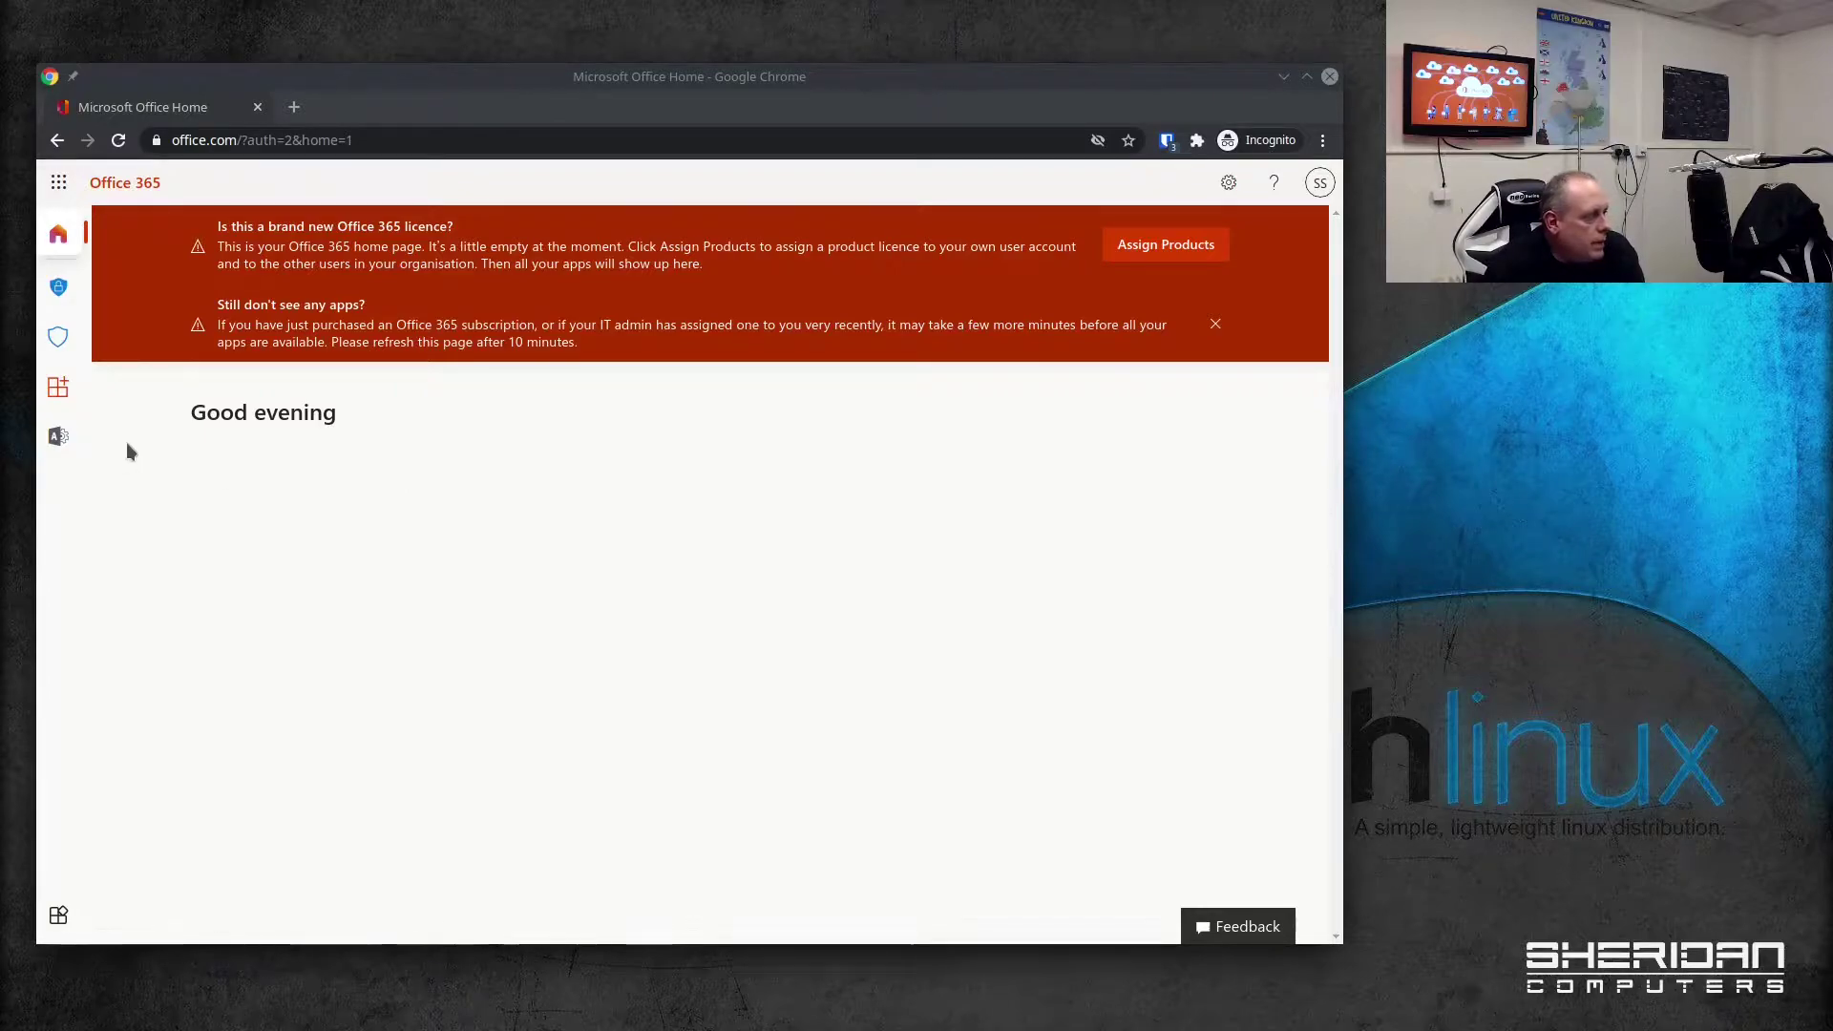
Step: Go from the admin center through Show all and Security to the Threat management Policy page
{"action": "left_click", "coordinate": [54, 441]}
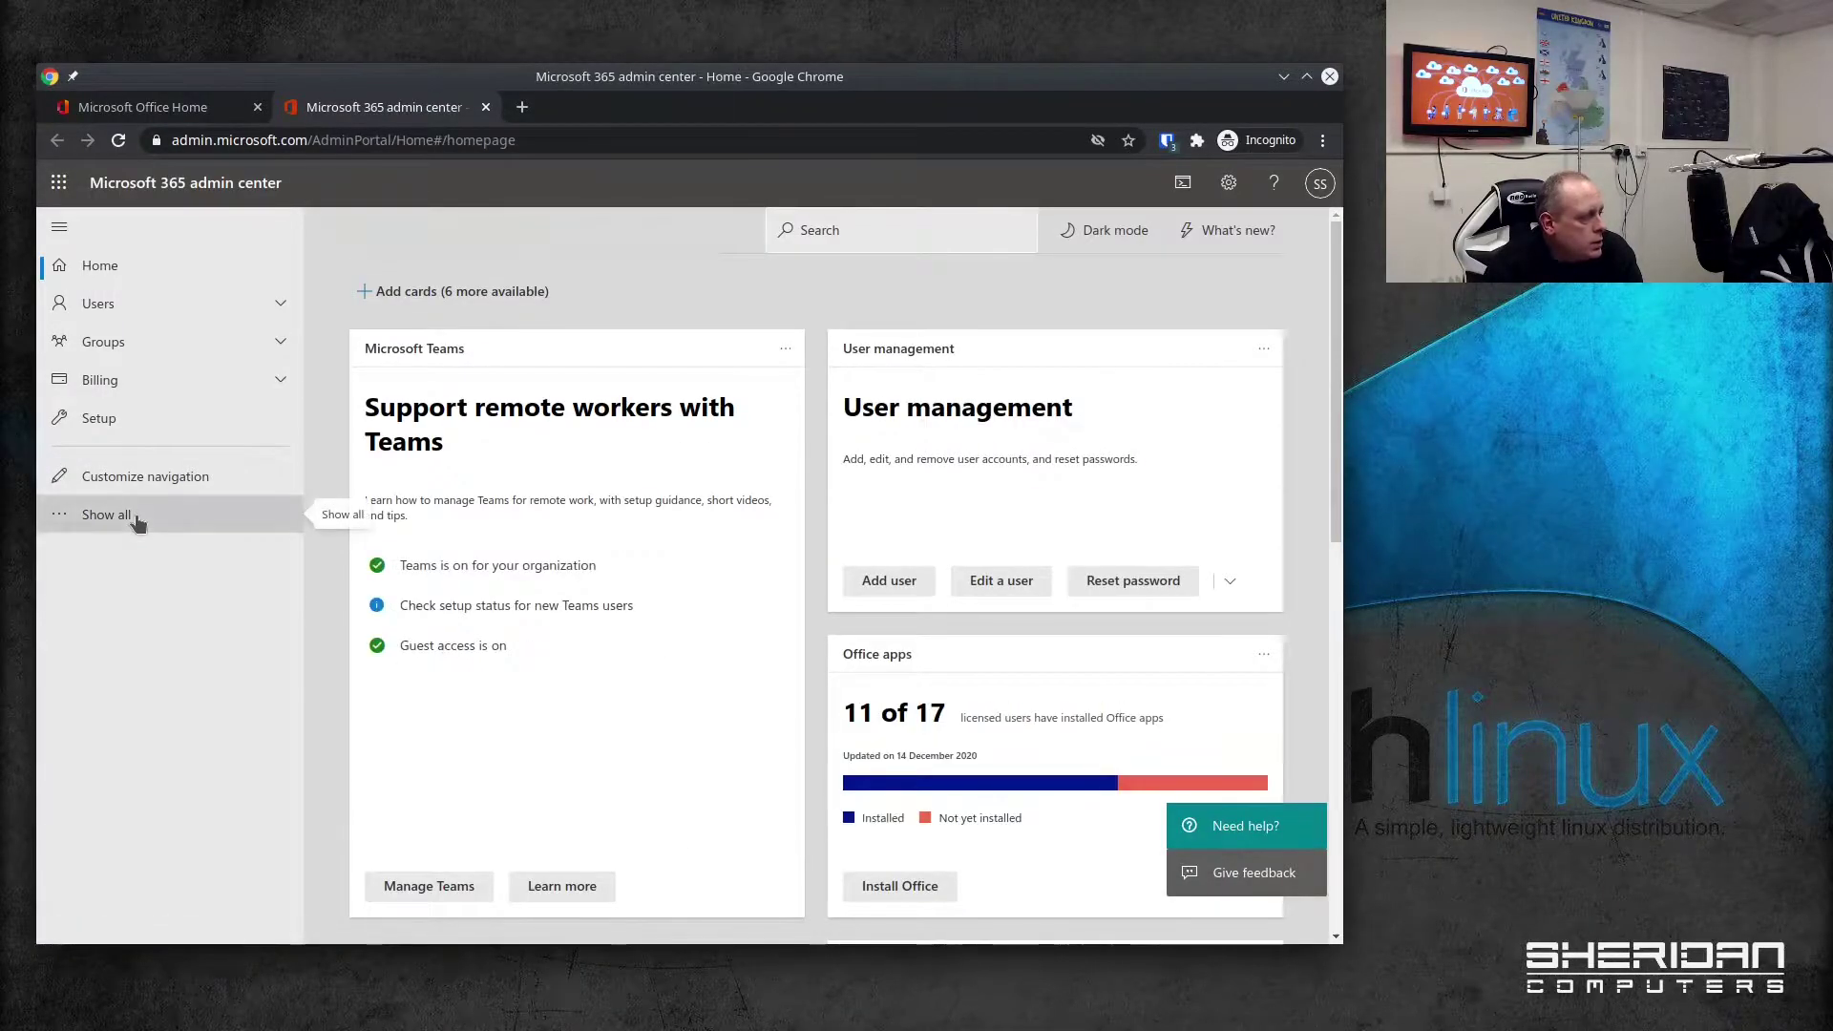
{"action": "left_click", "coordinate": [136, 513]}
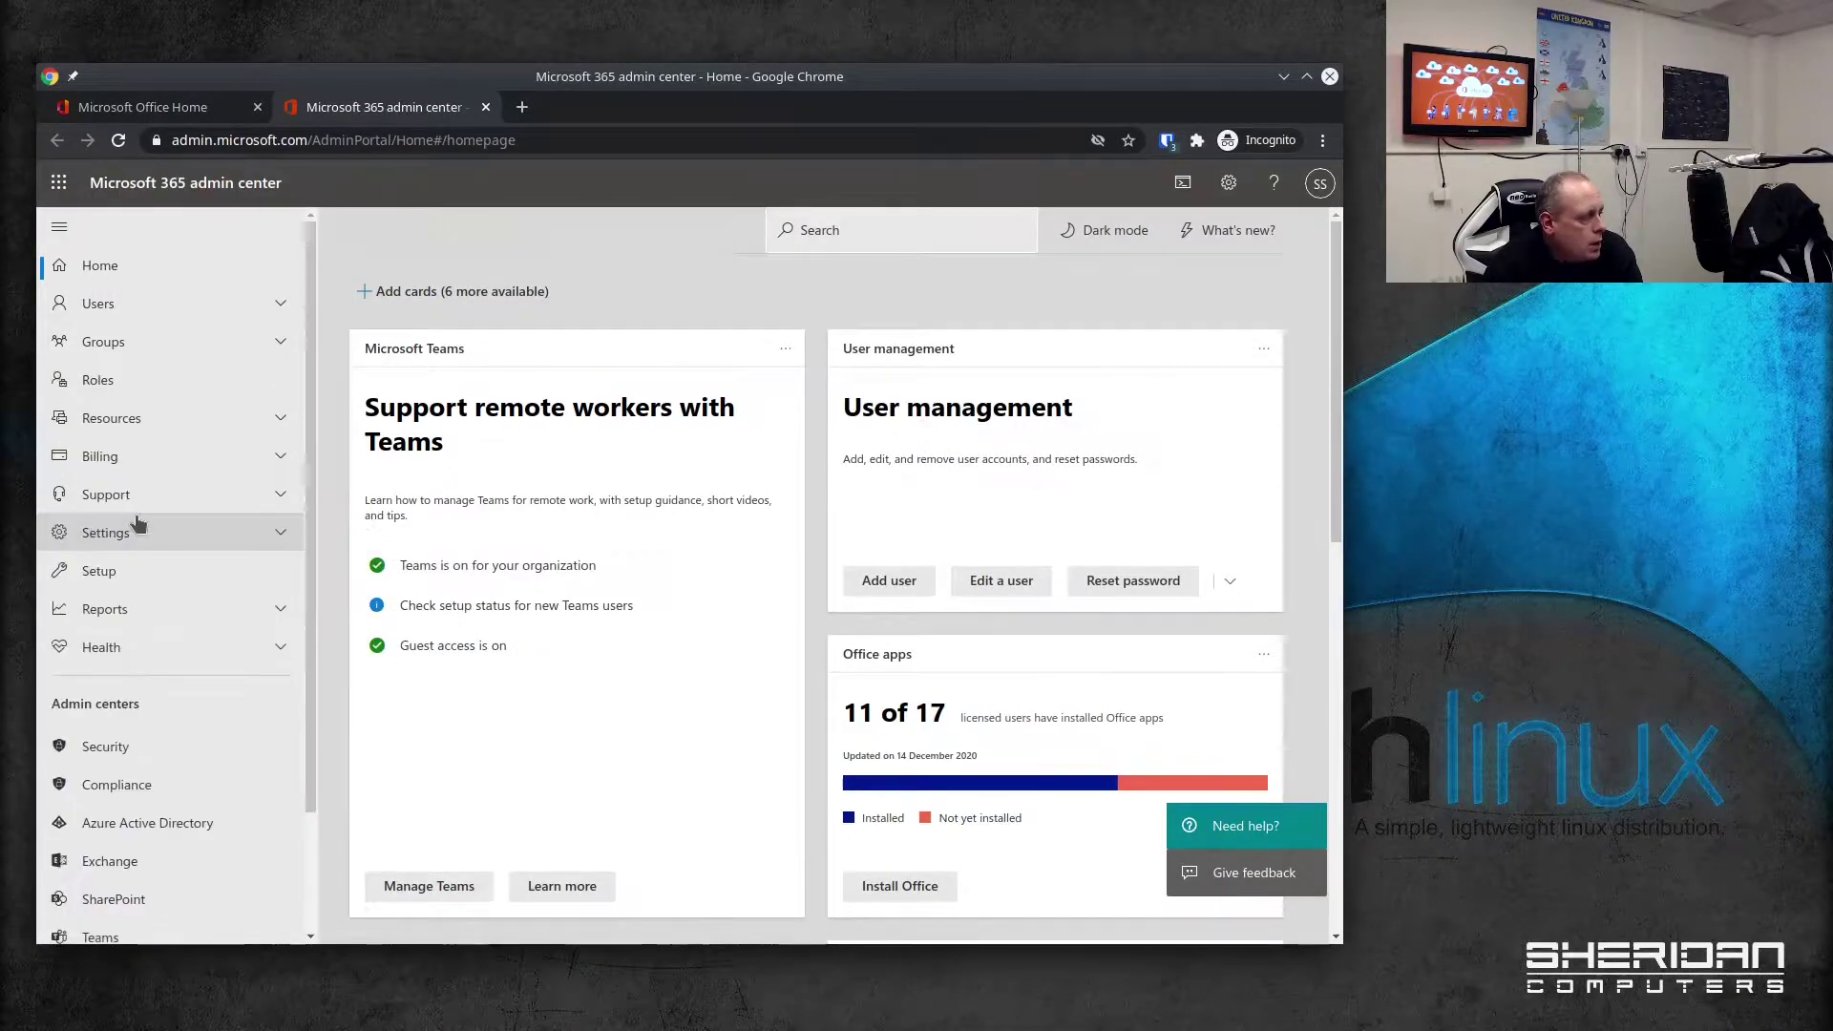
{"action": "left_click", "coordinate": [168, 746]}
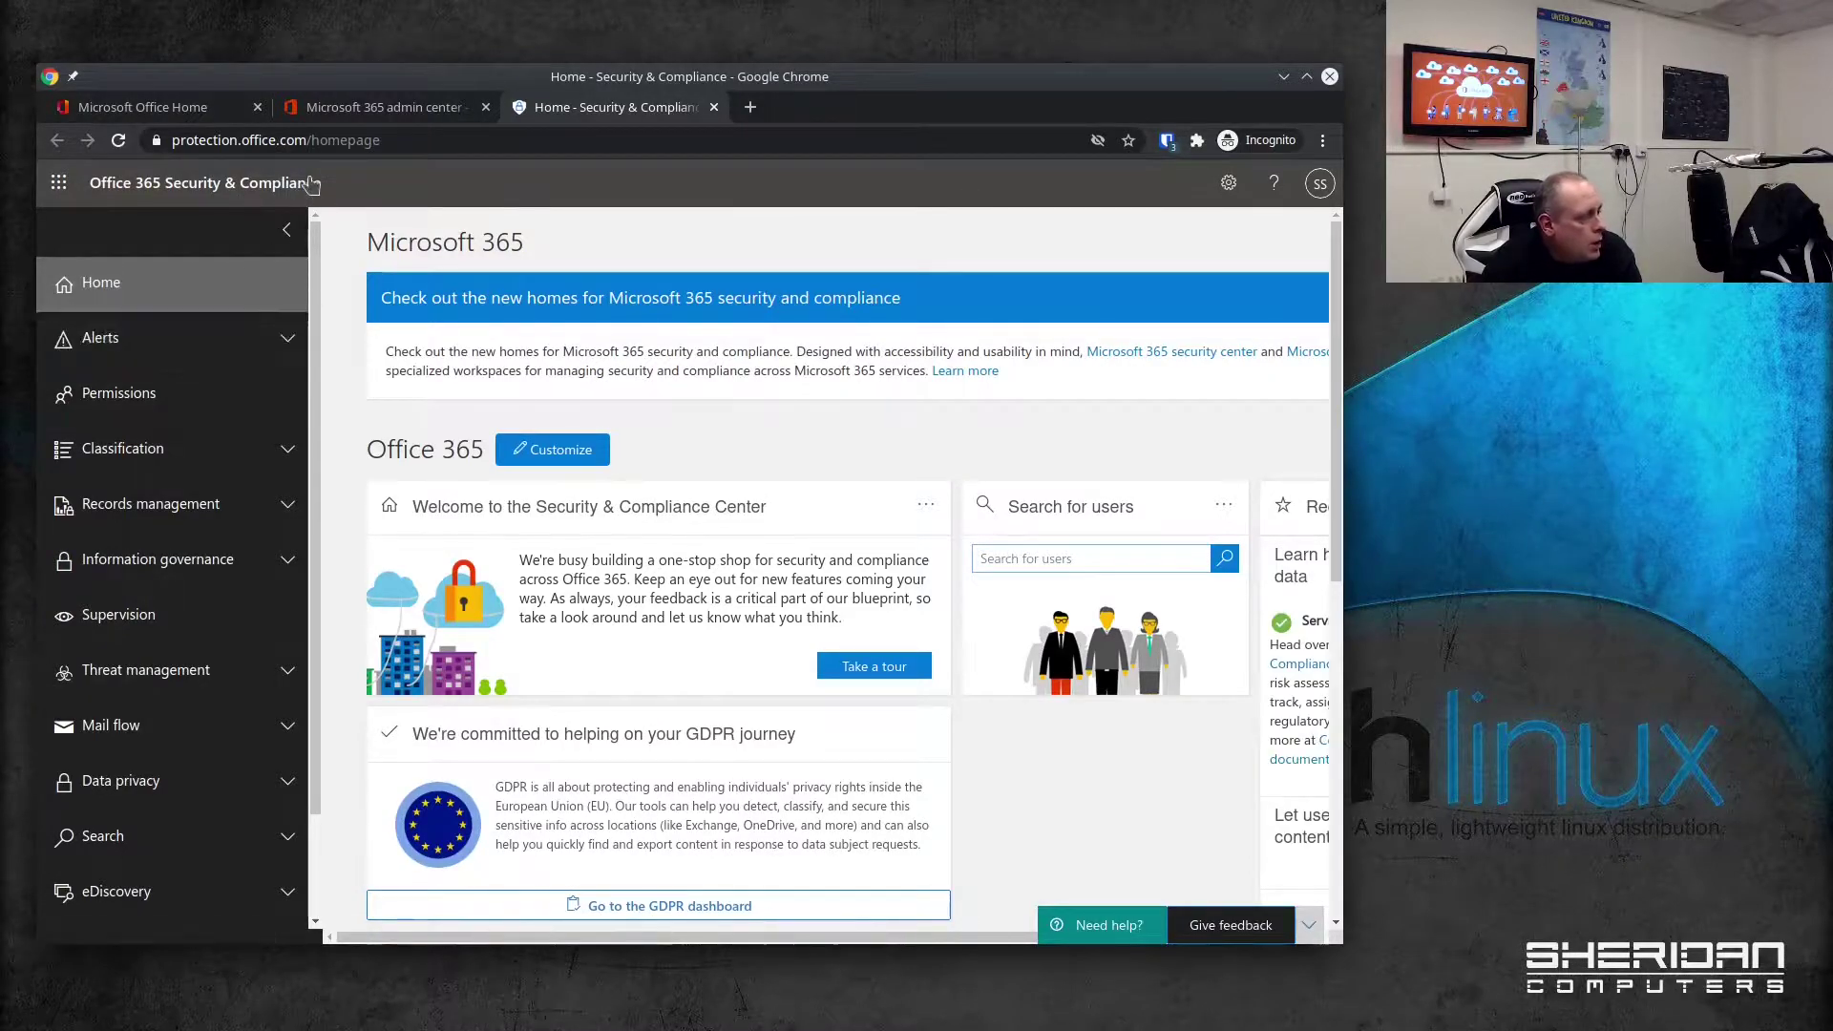
{"action": "left_click", "coordinate": [175, 676]}
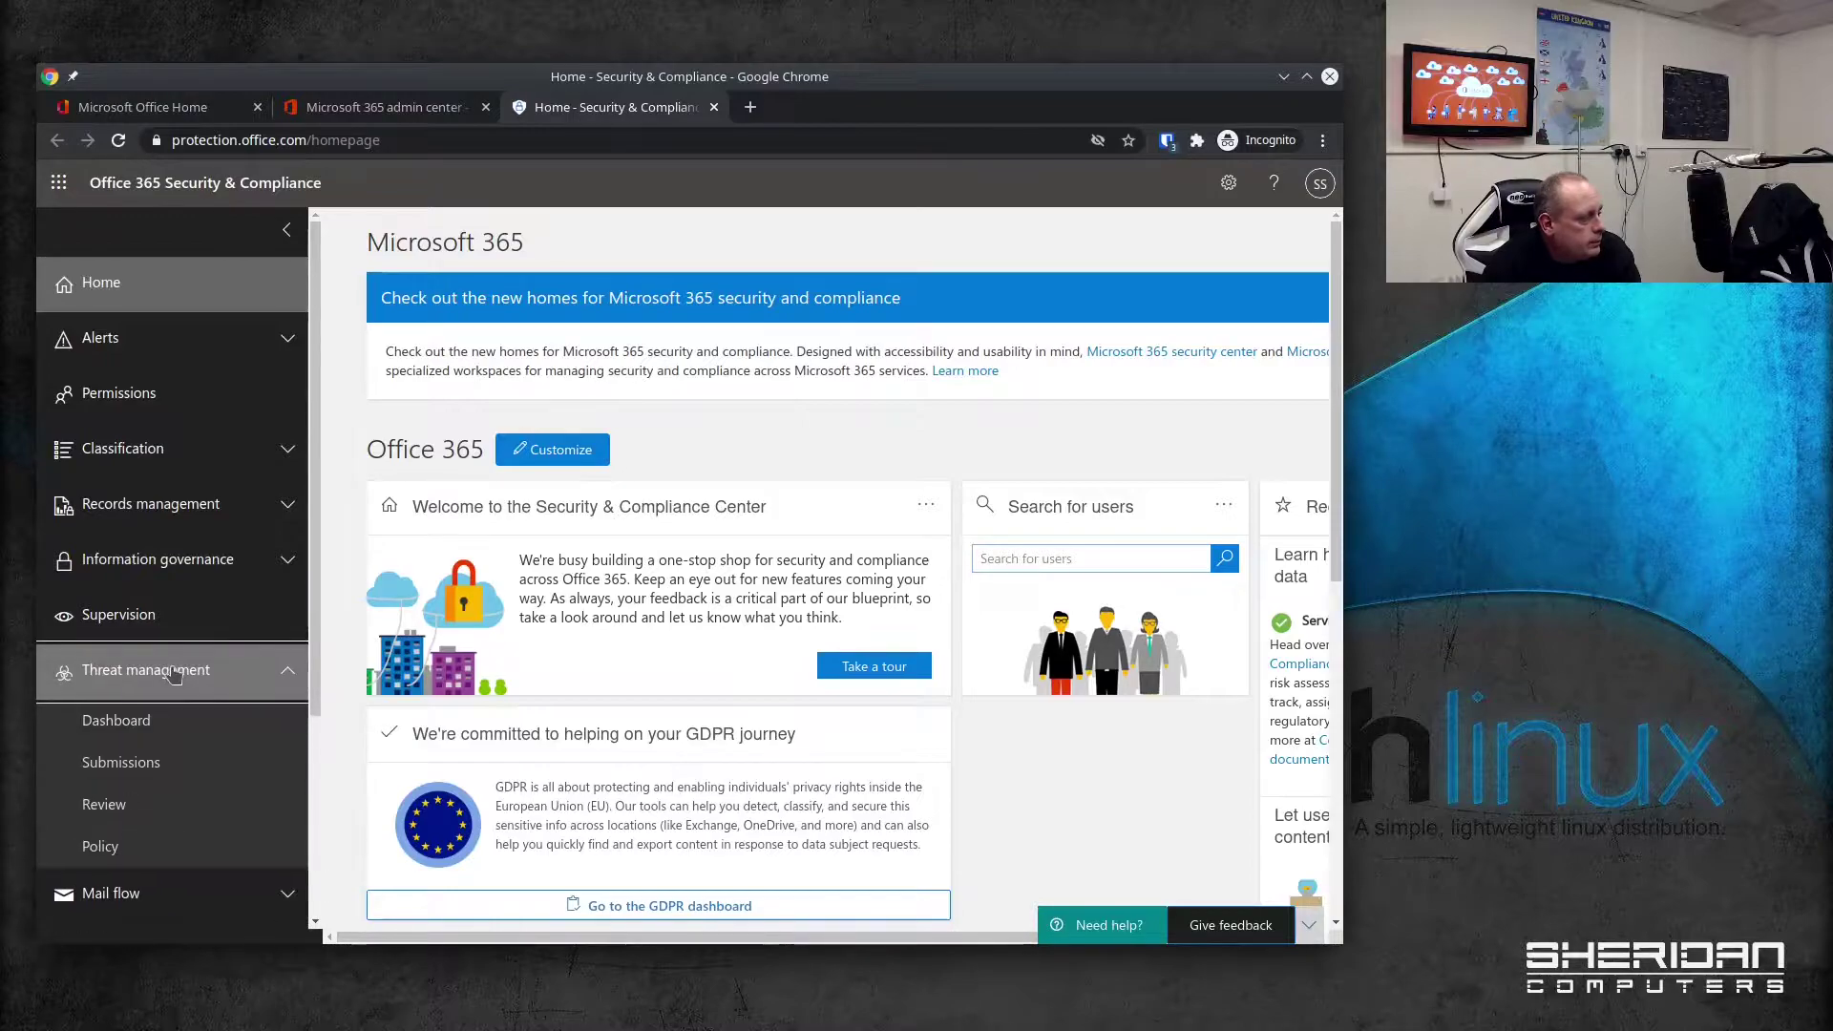
{"action": "scroll", "coordinate": [120, 773], "scroll_direction": "down", "scroll_amount": 1}
{"action": "left_click", "coordinate": [119, 763]}
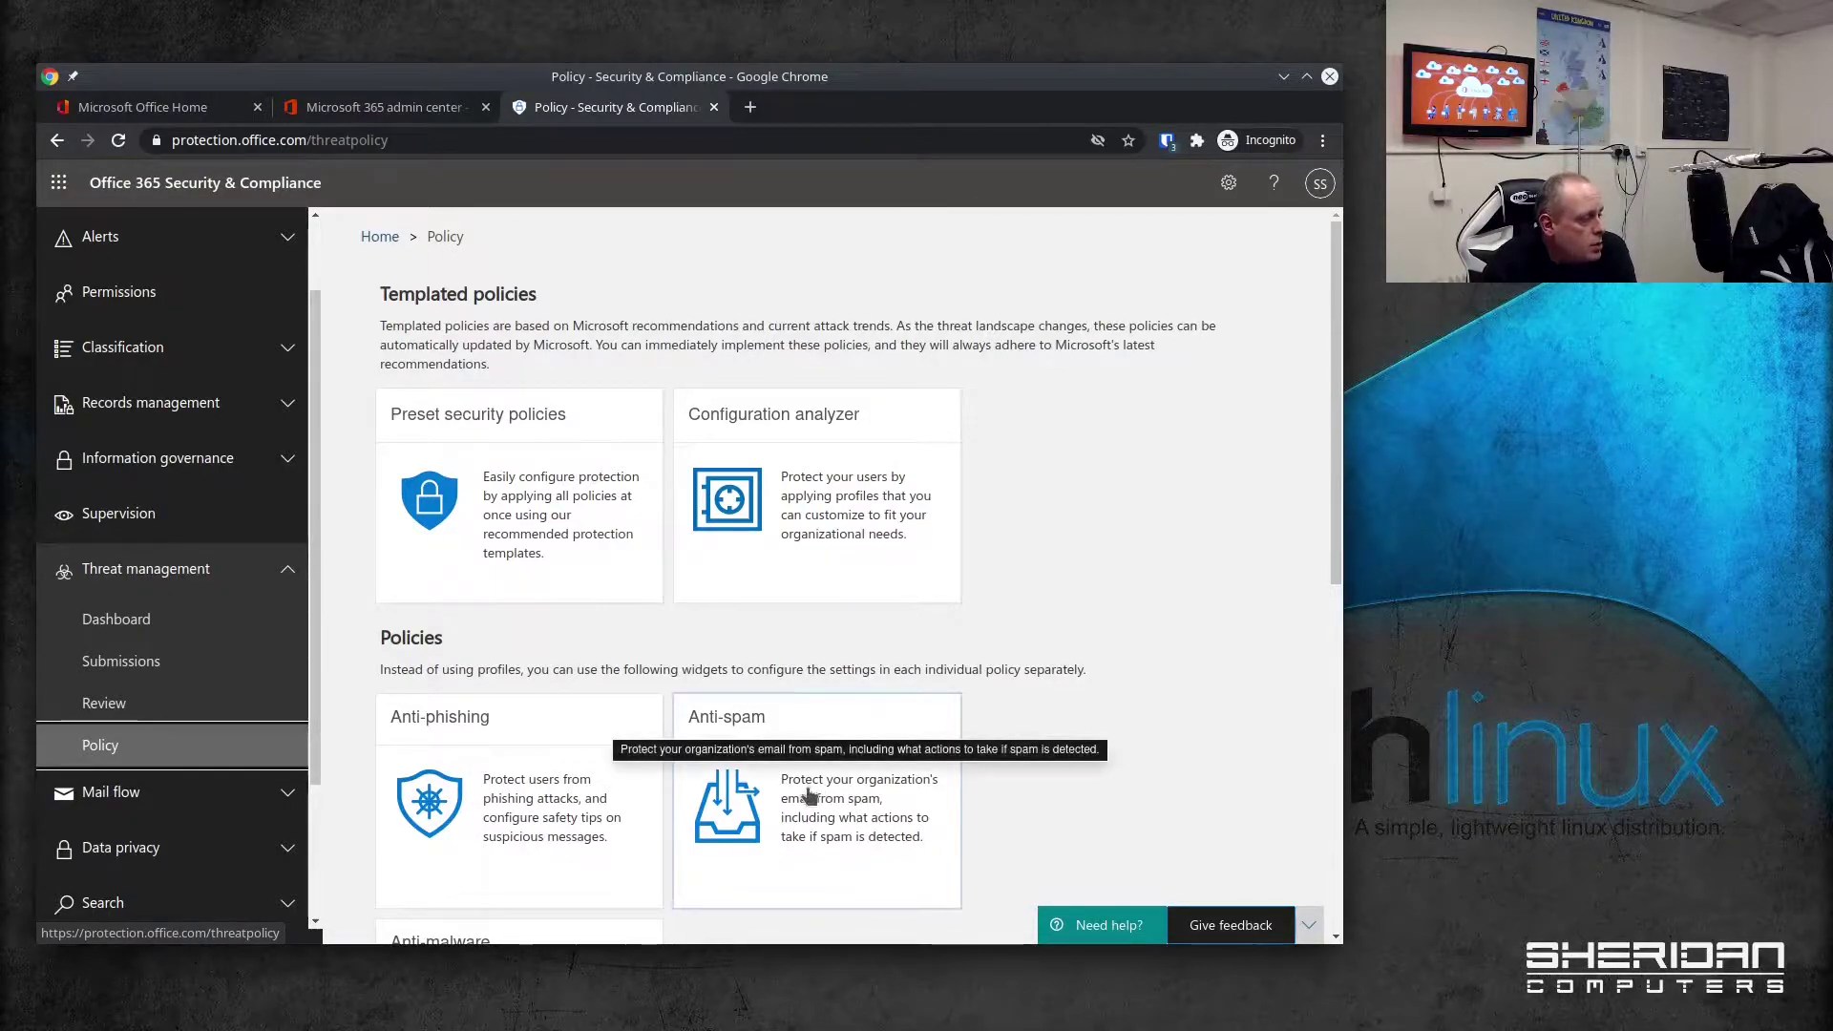
Step: Open the Anti-spam settings from the policy cards
{"action": "left_click", "coordinate": [840, 816]}
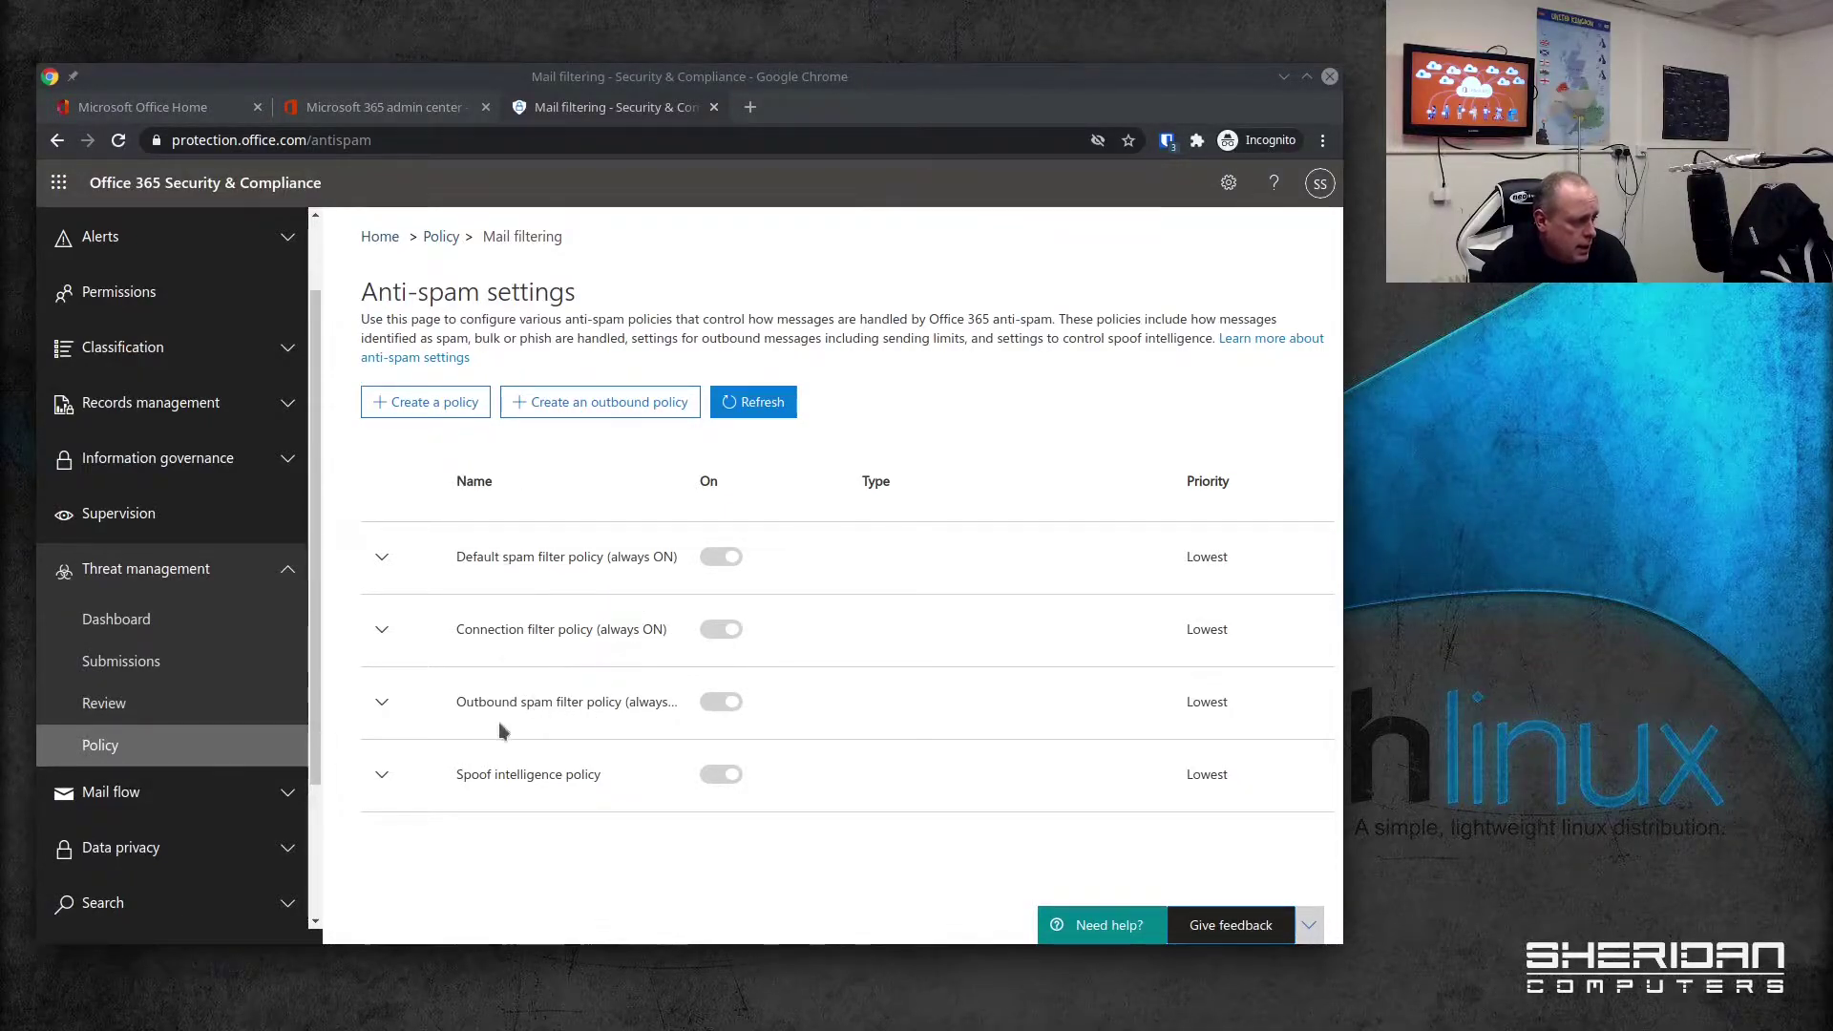
Step: Create a spam filter policy 'Company Inbound Spam Policy' described 'Override default spam policy settings'
{"action": "left_click", "coordinate": [428, 409]}
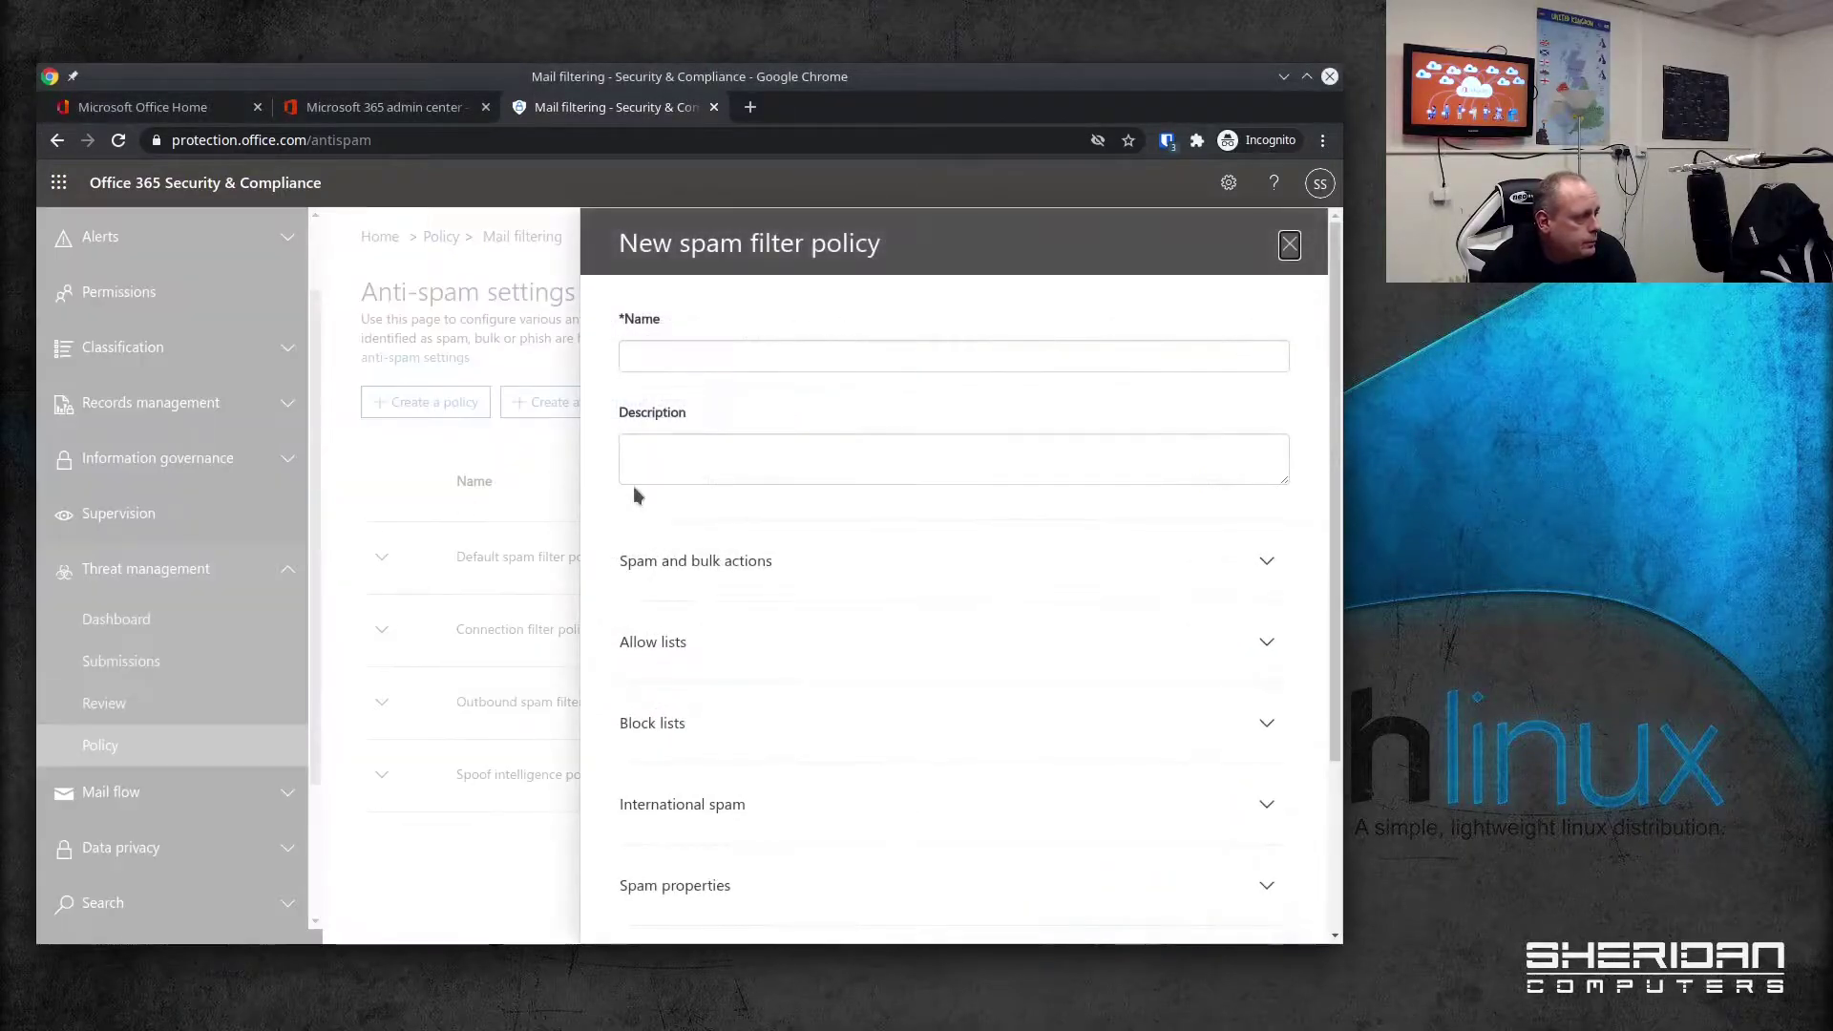
{"action": "left_click", "coordinate": [792, 351]}
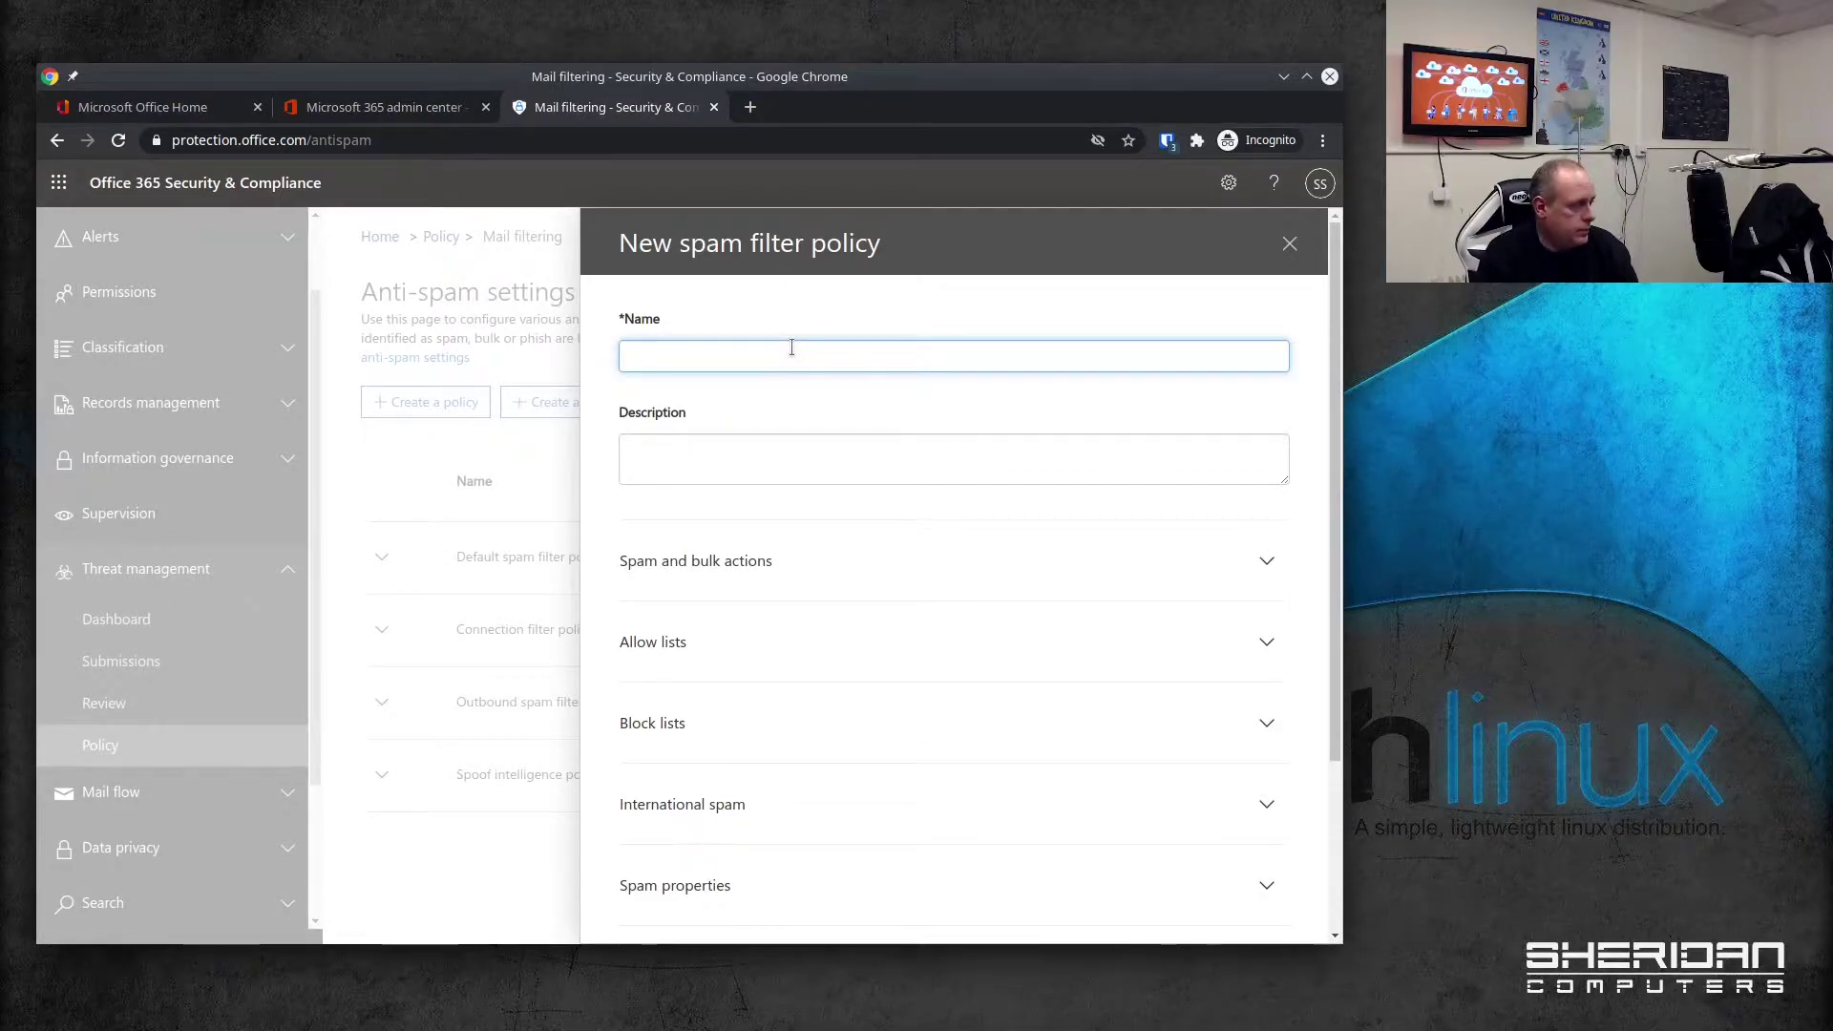
{"action": "type", "text": "Company"}
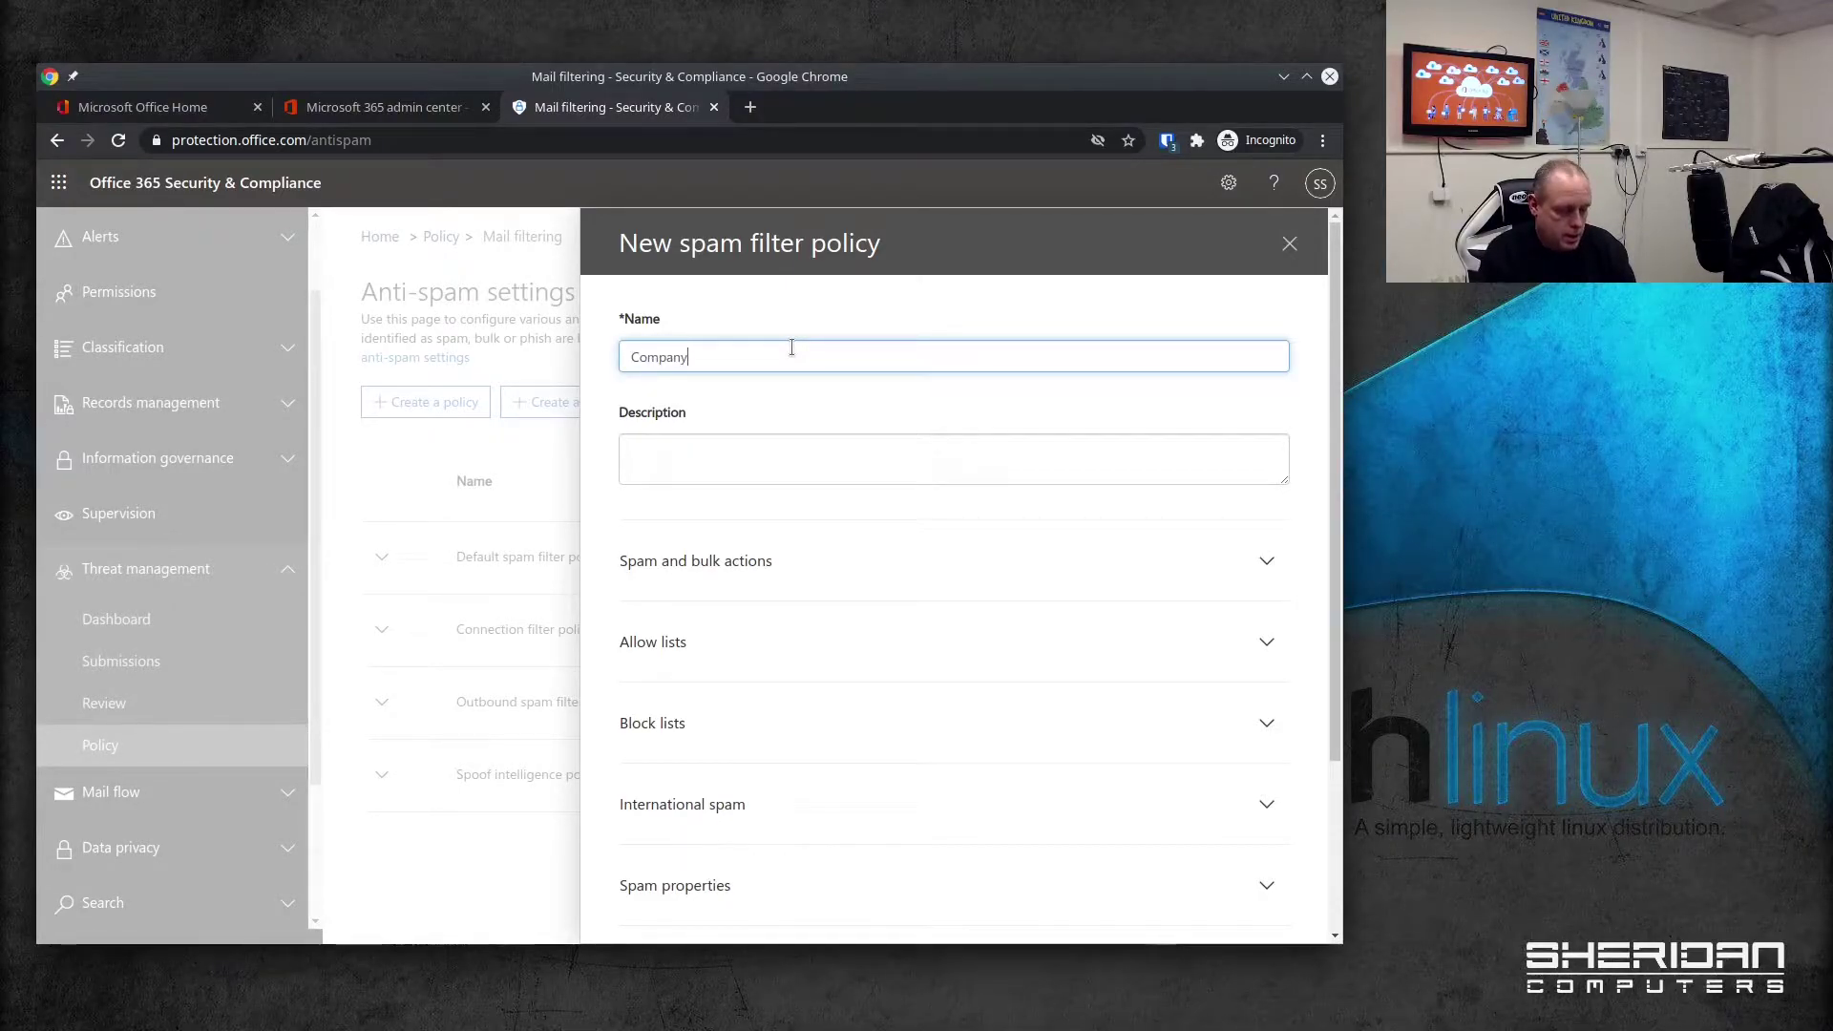
{"action": "type", "text": " Inbound Spam oo"}
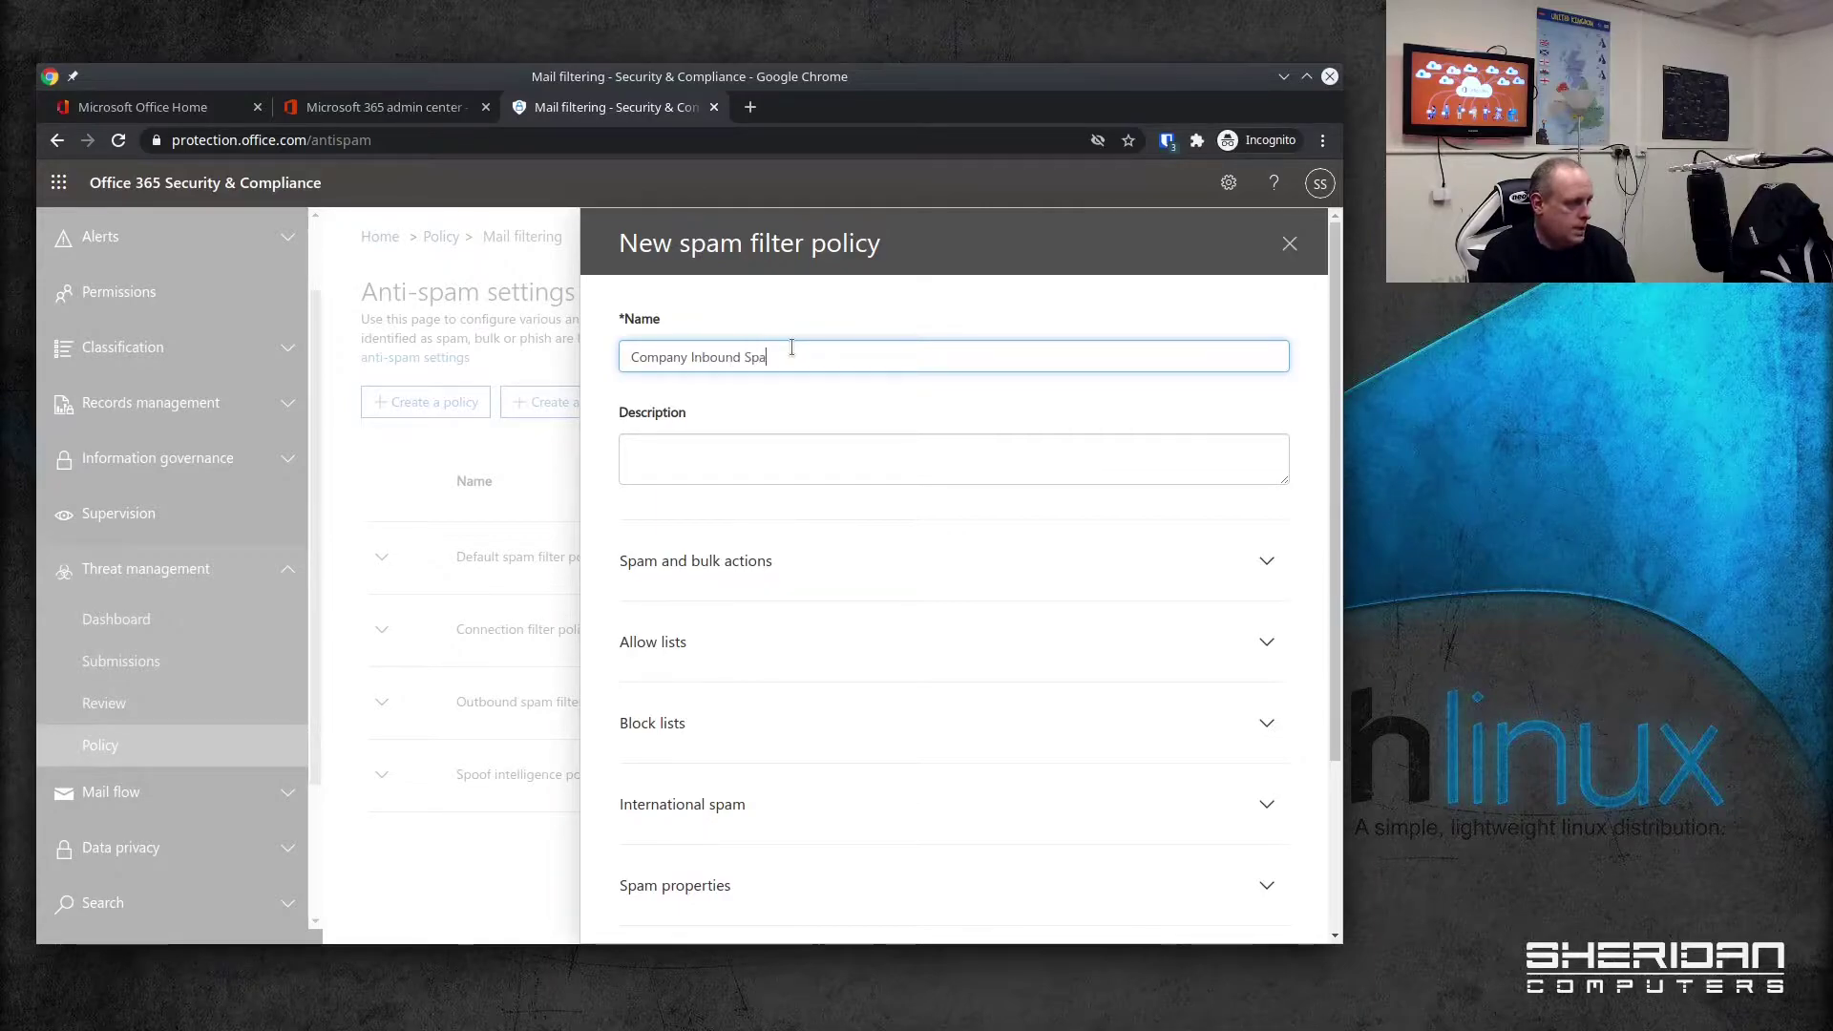
{"action": "key", "text": "BackSpace"}
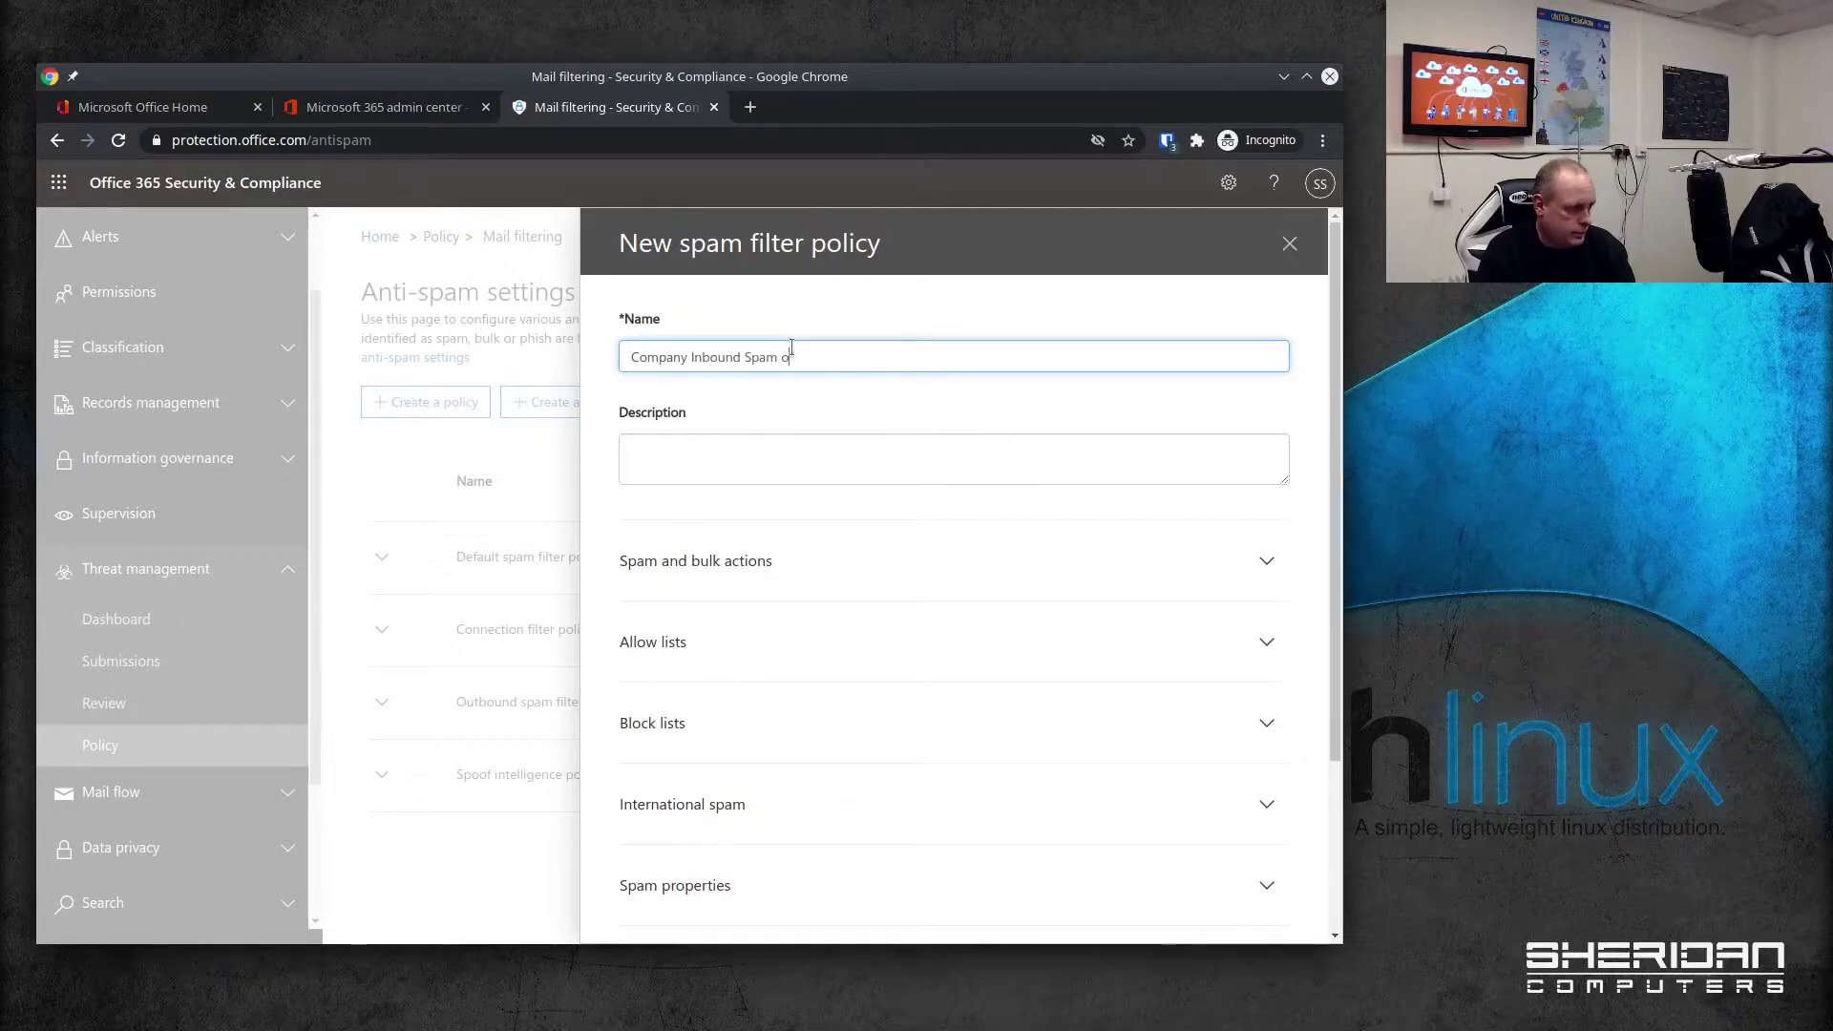
{"action": "type", "text": "Policy"}
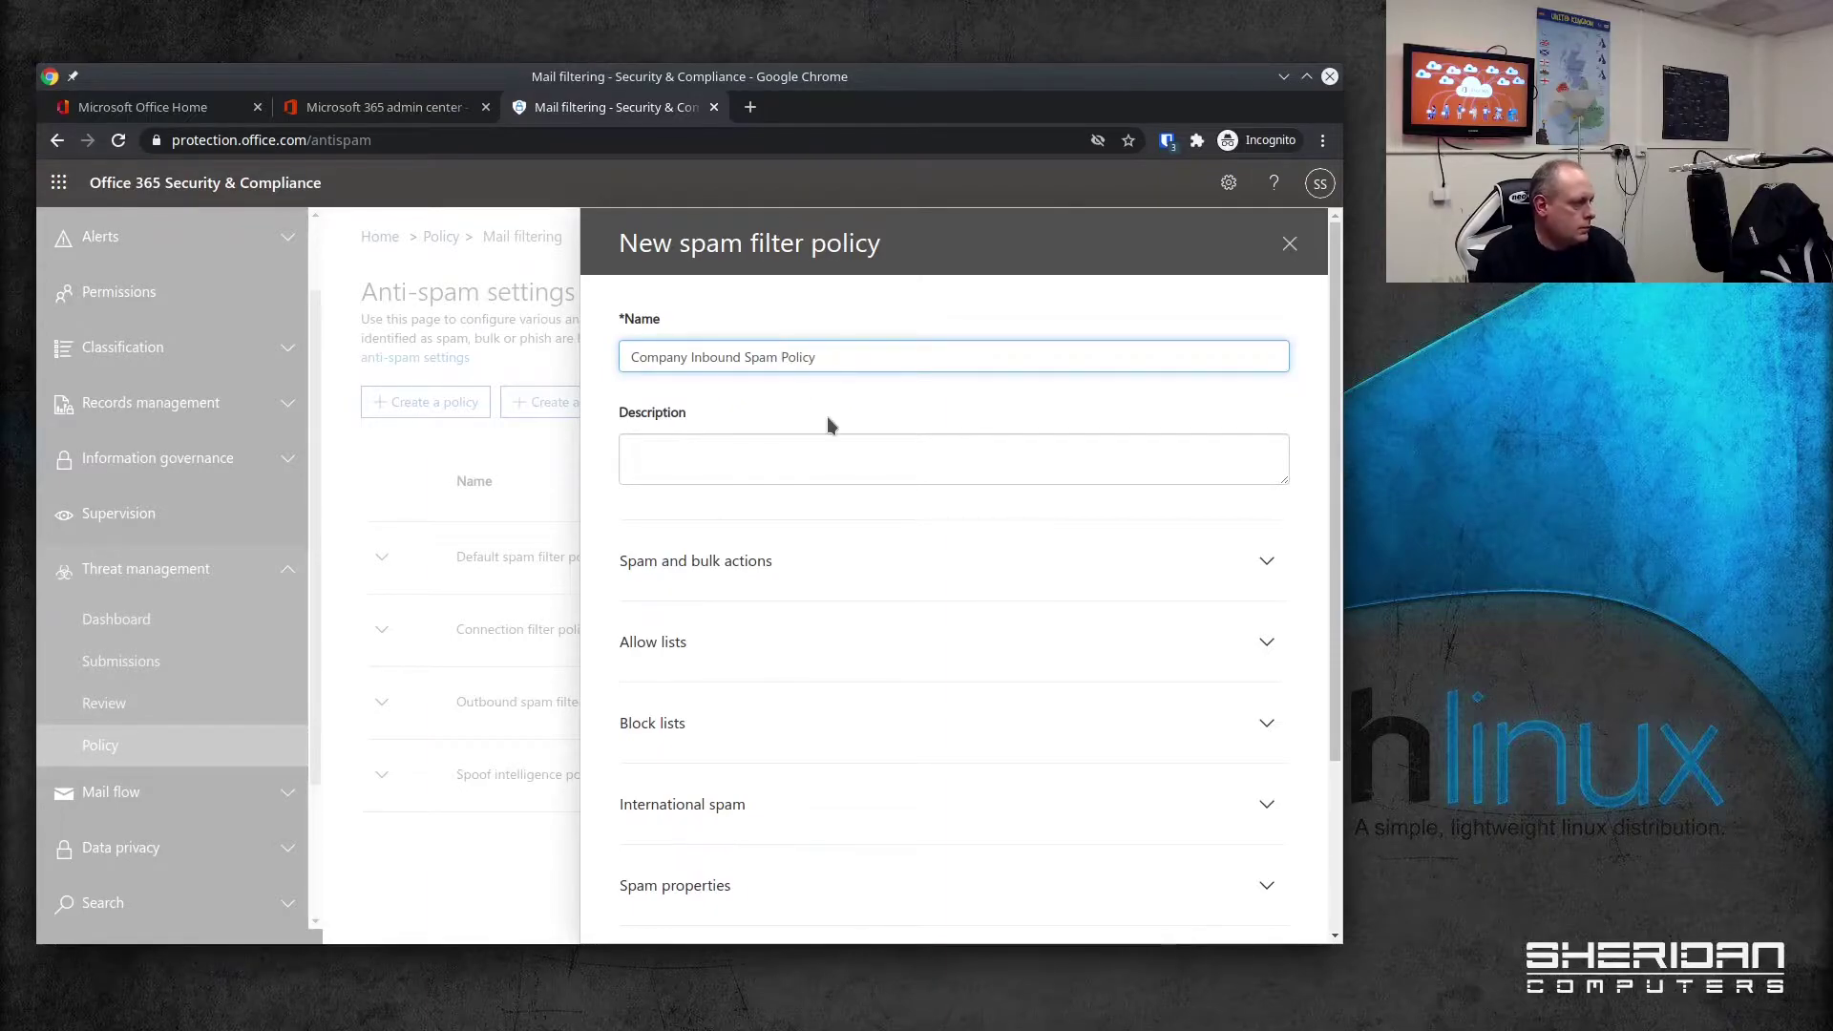
{"action": "left_click", "coordinate": [808, 451]}
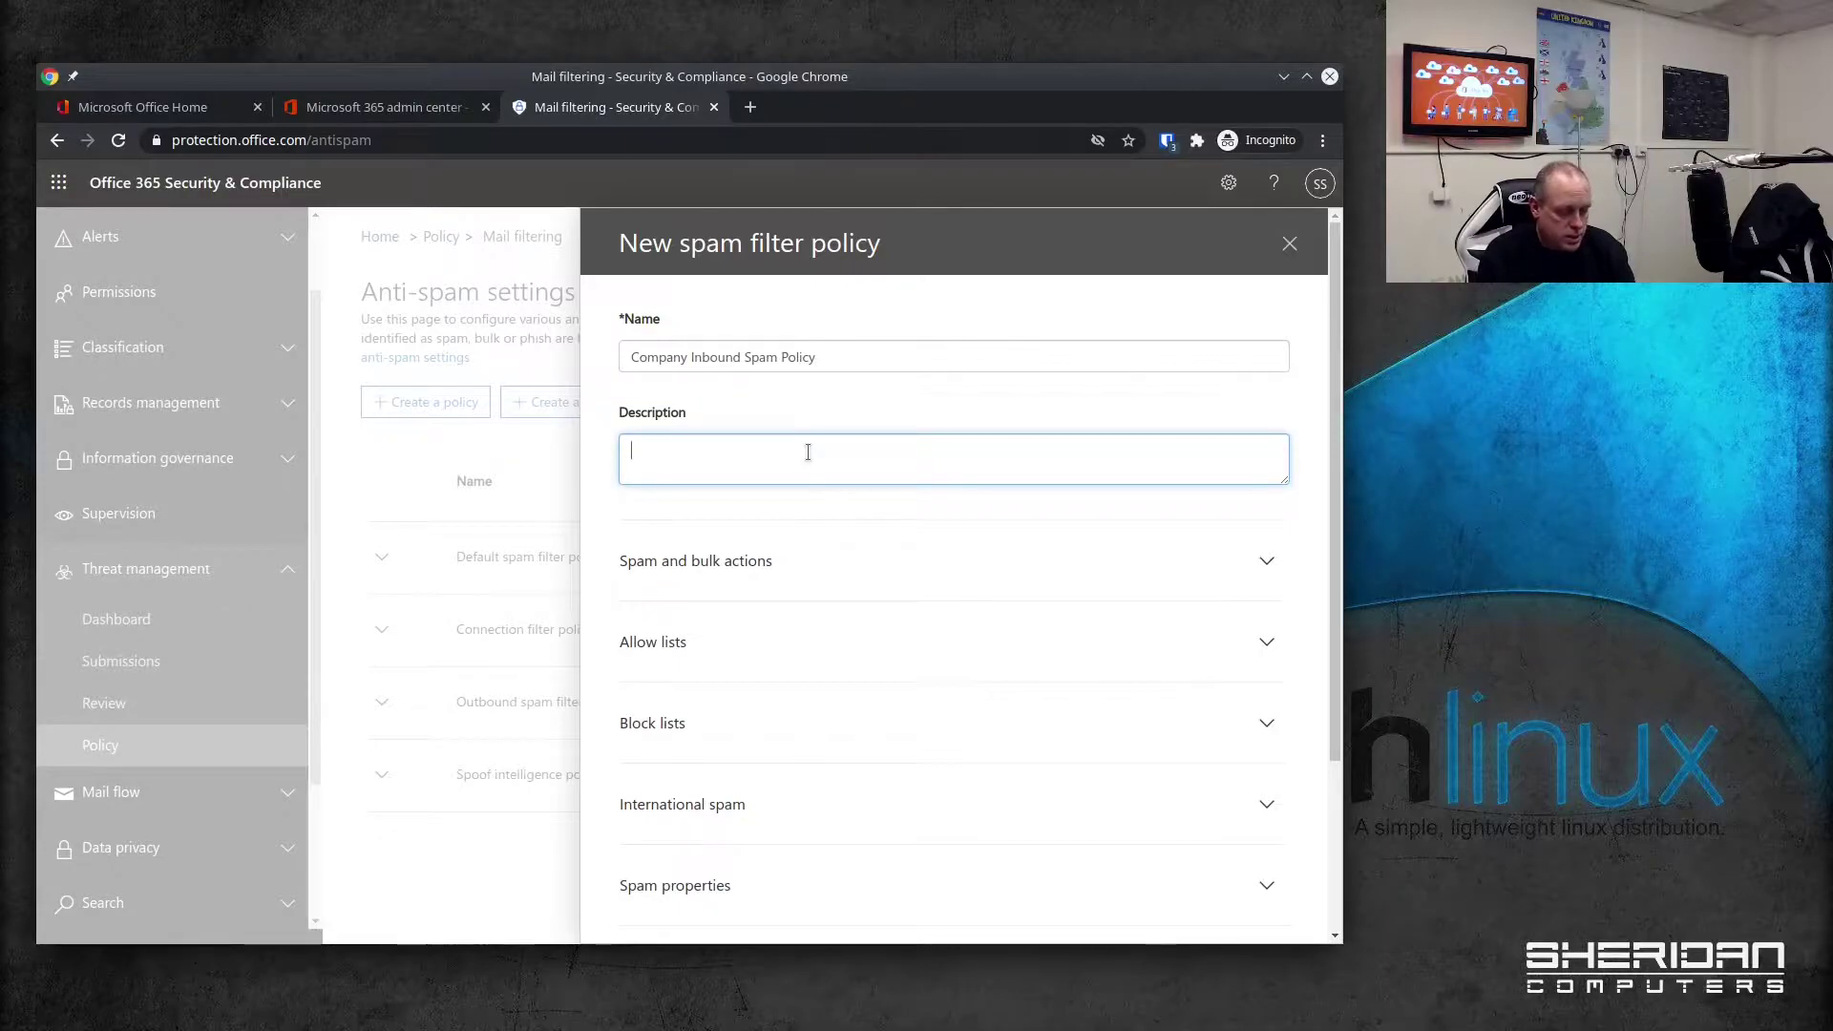
{"action": "type", "text": "Override d"}
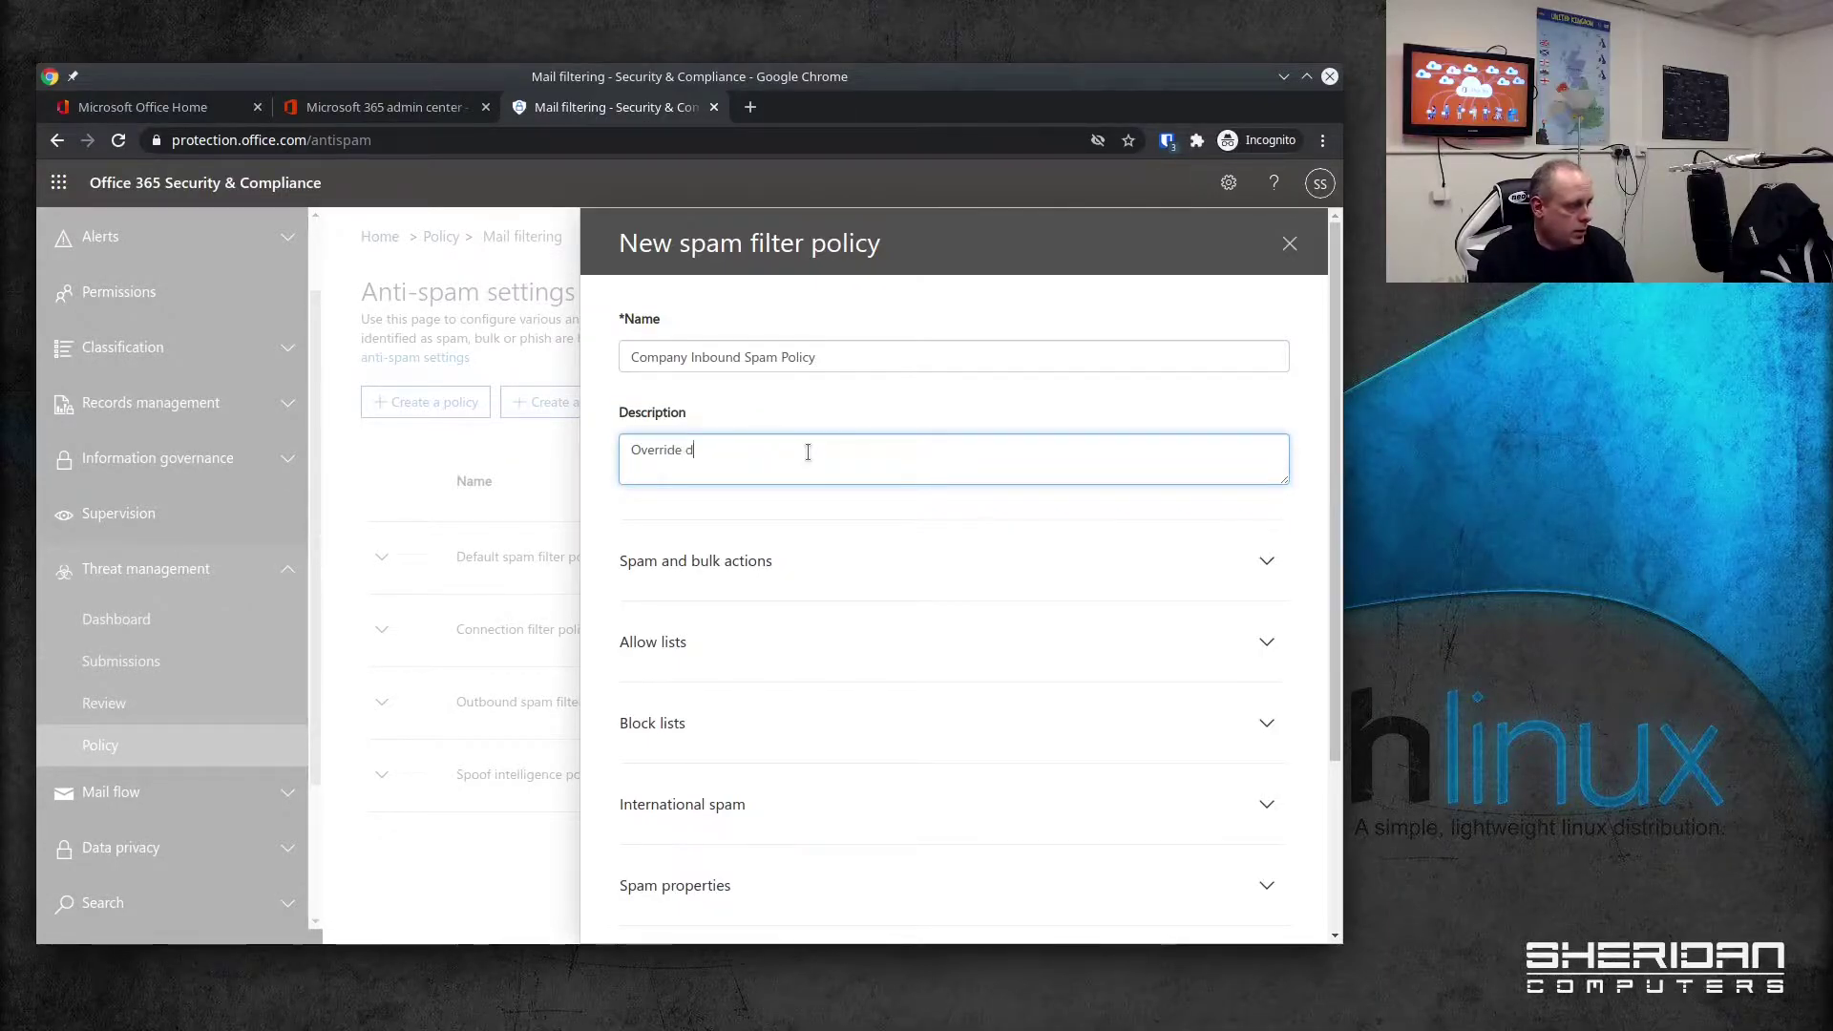
{"action": "type", "text": "efault spam "}
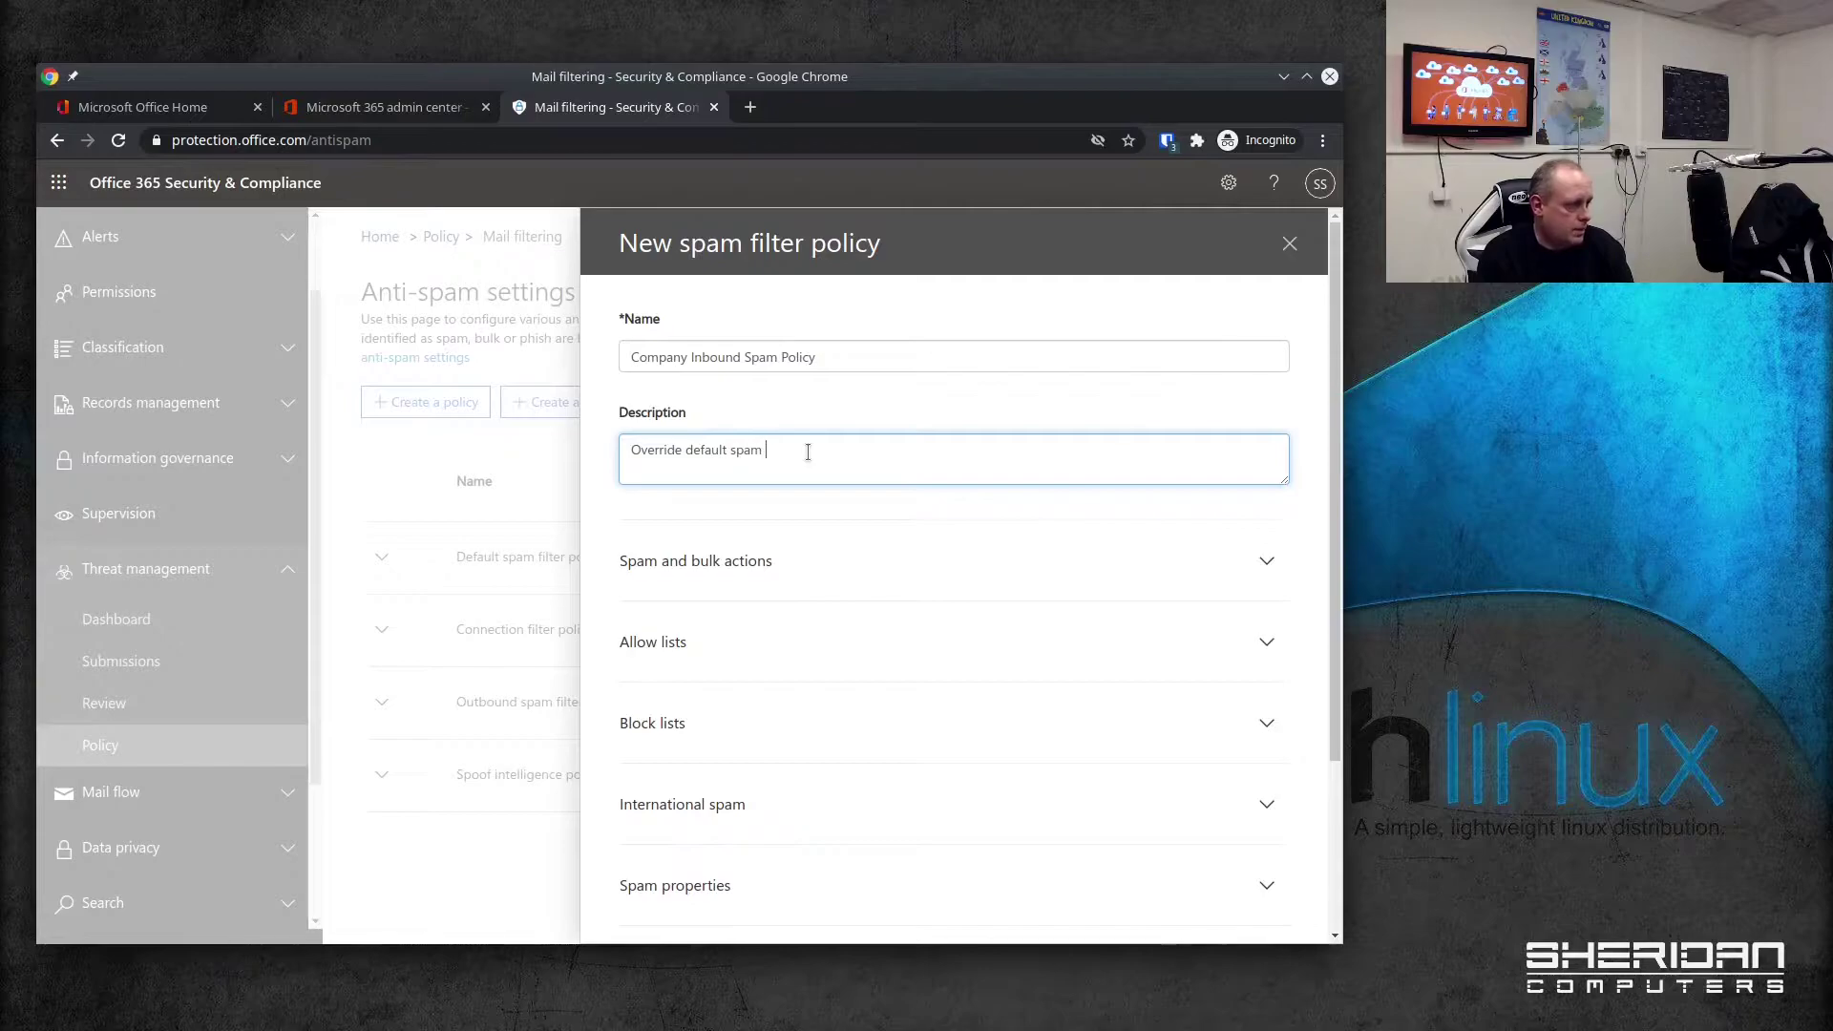
{"action": "type", "text": "policy setti"}
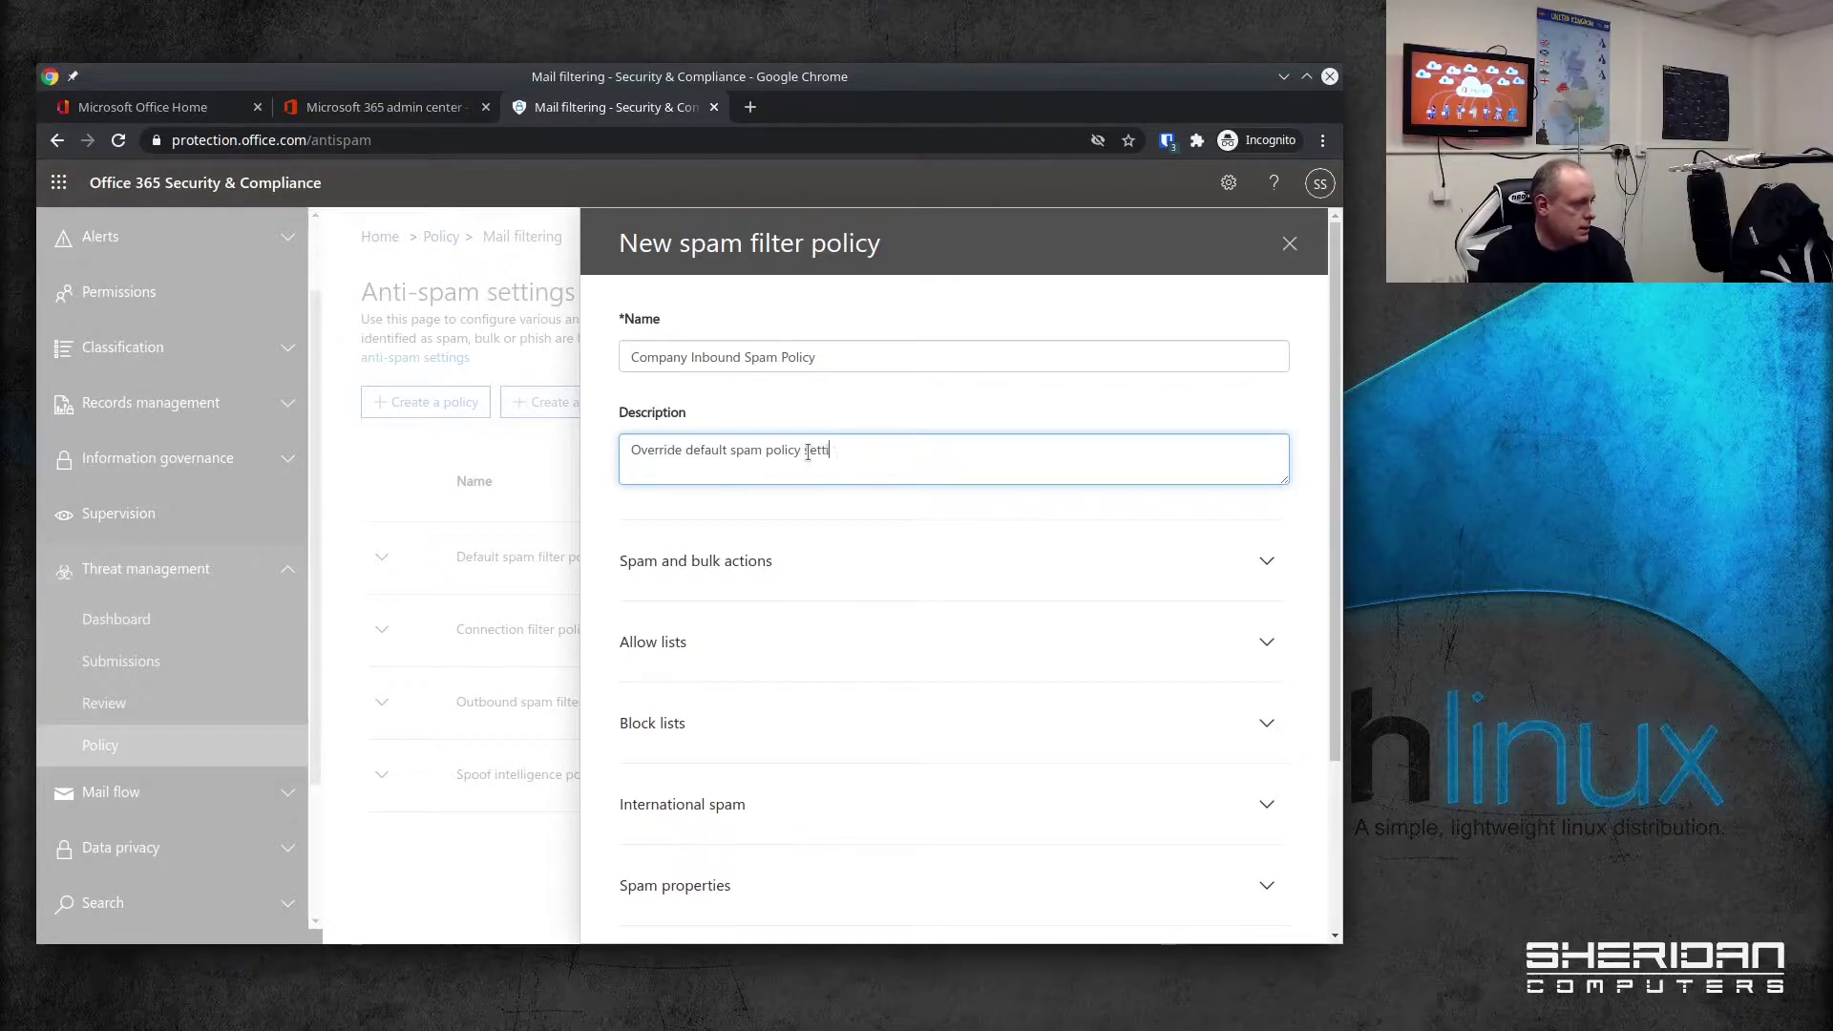
{"action": "type", "text": "ngs"}
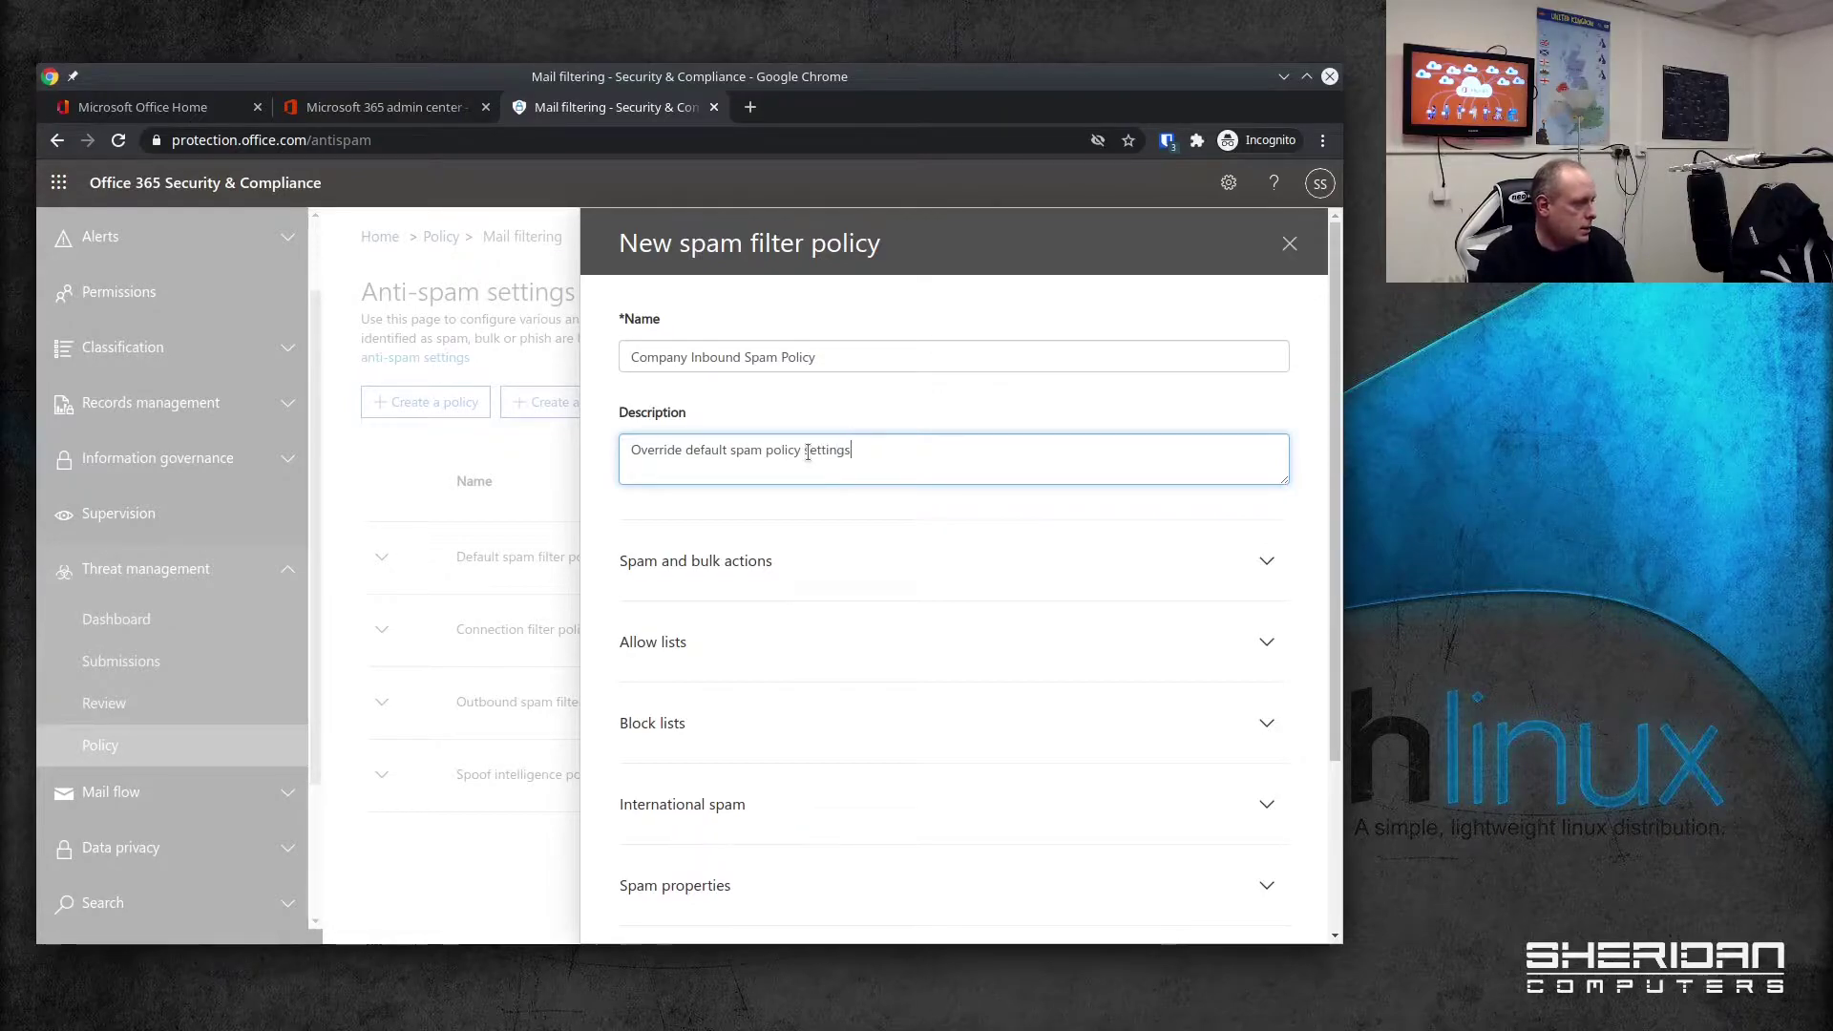
Step: Keep spam and high confidence spam going to the Junk Email folder
{"action": "left_click", "coordinate": [769, 577]}
{"action": "scroll", "coordinate": [1150, 671], "scroll_direction": "down", "scroll_amount": 1}
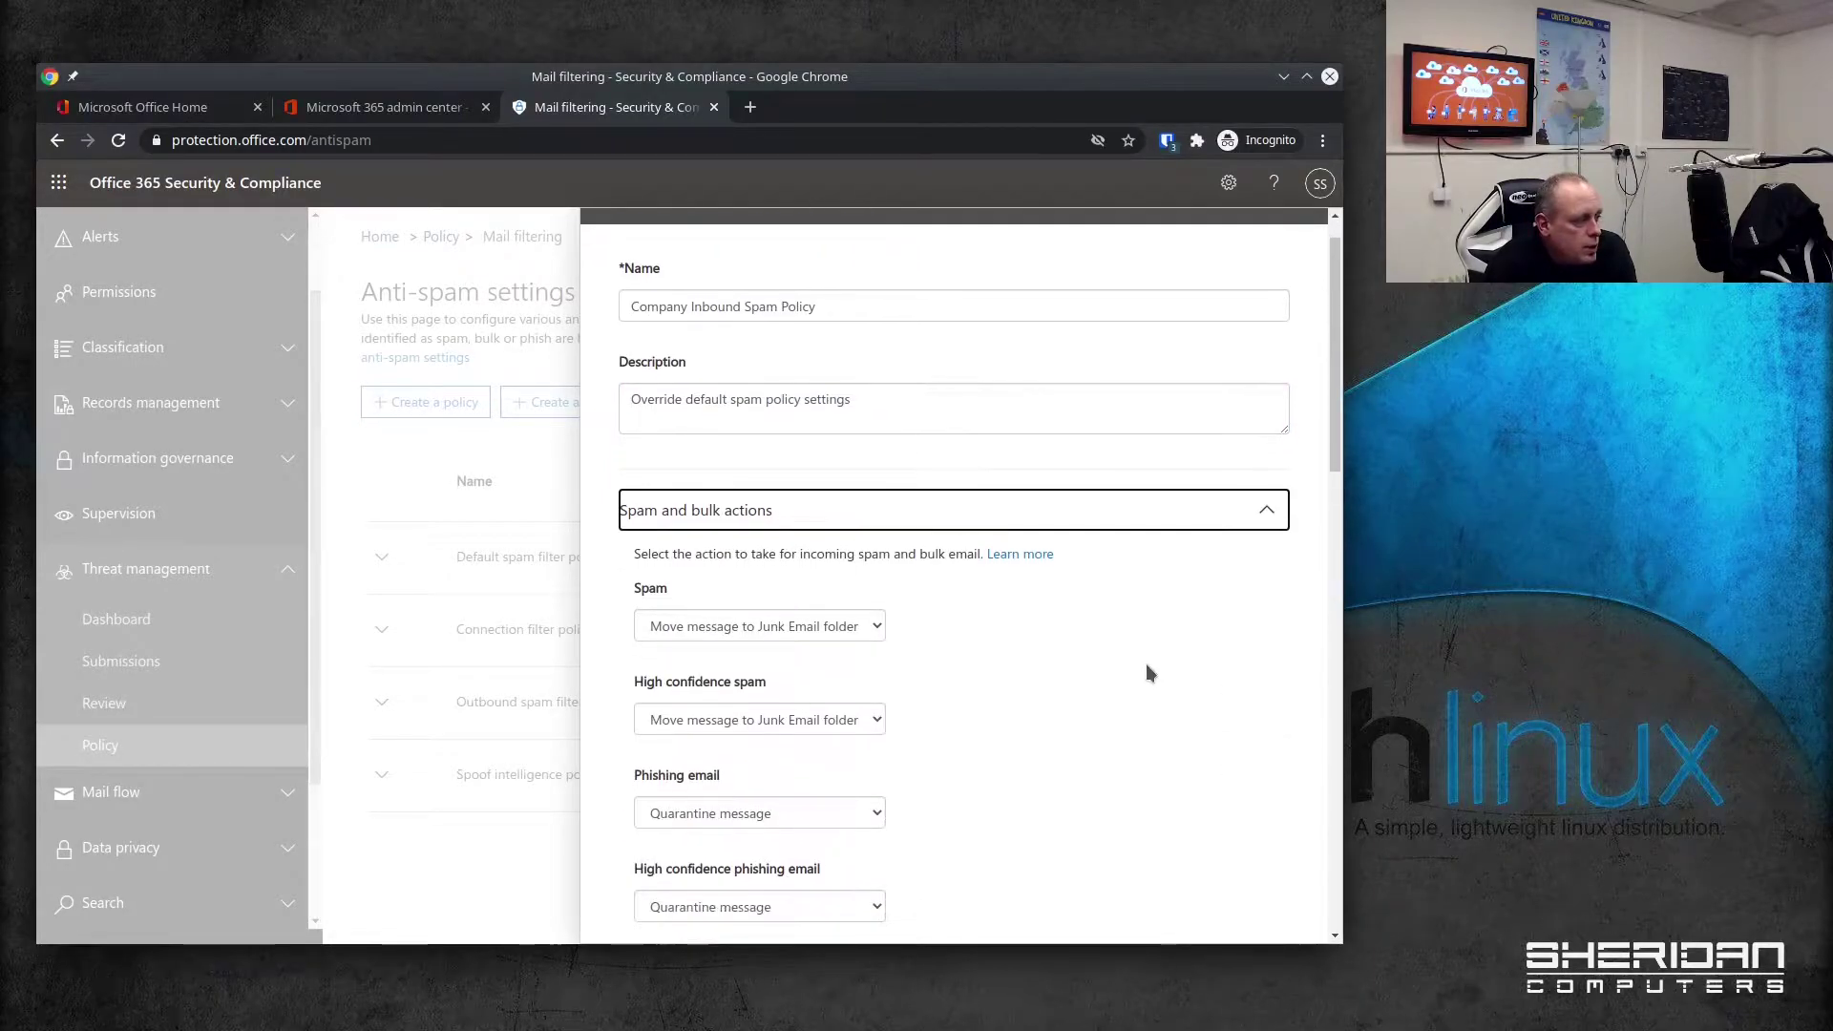
{"action": "scroll", "coordinate": [1149, 674], "scroll_direction": "down", "scroll_amount": 4}
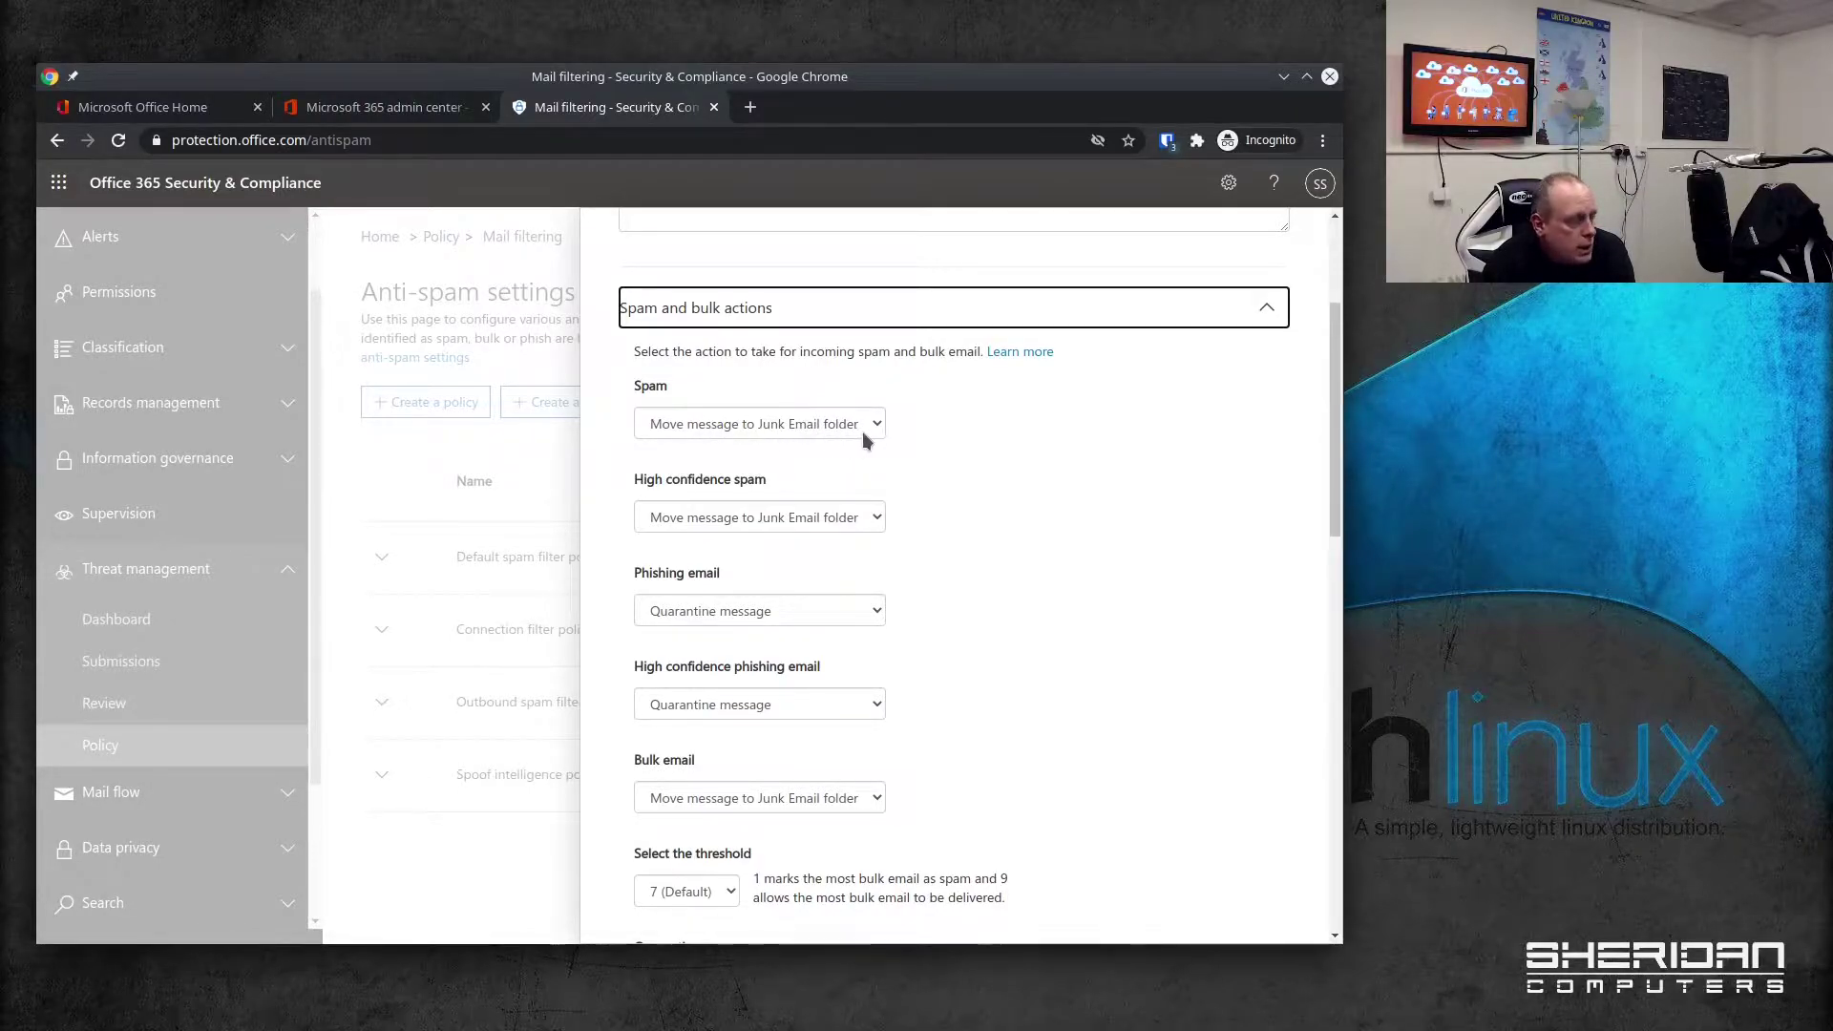
{"action": "left_click", "coordinate": [876, 426]}
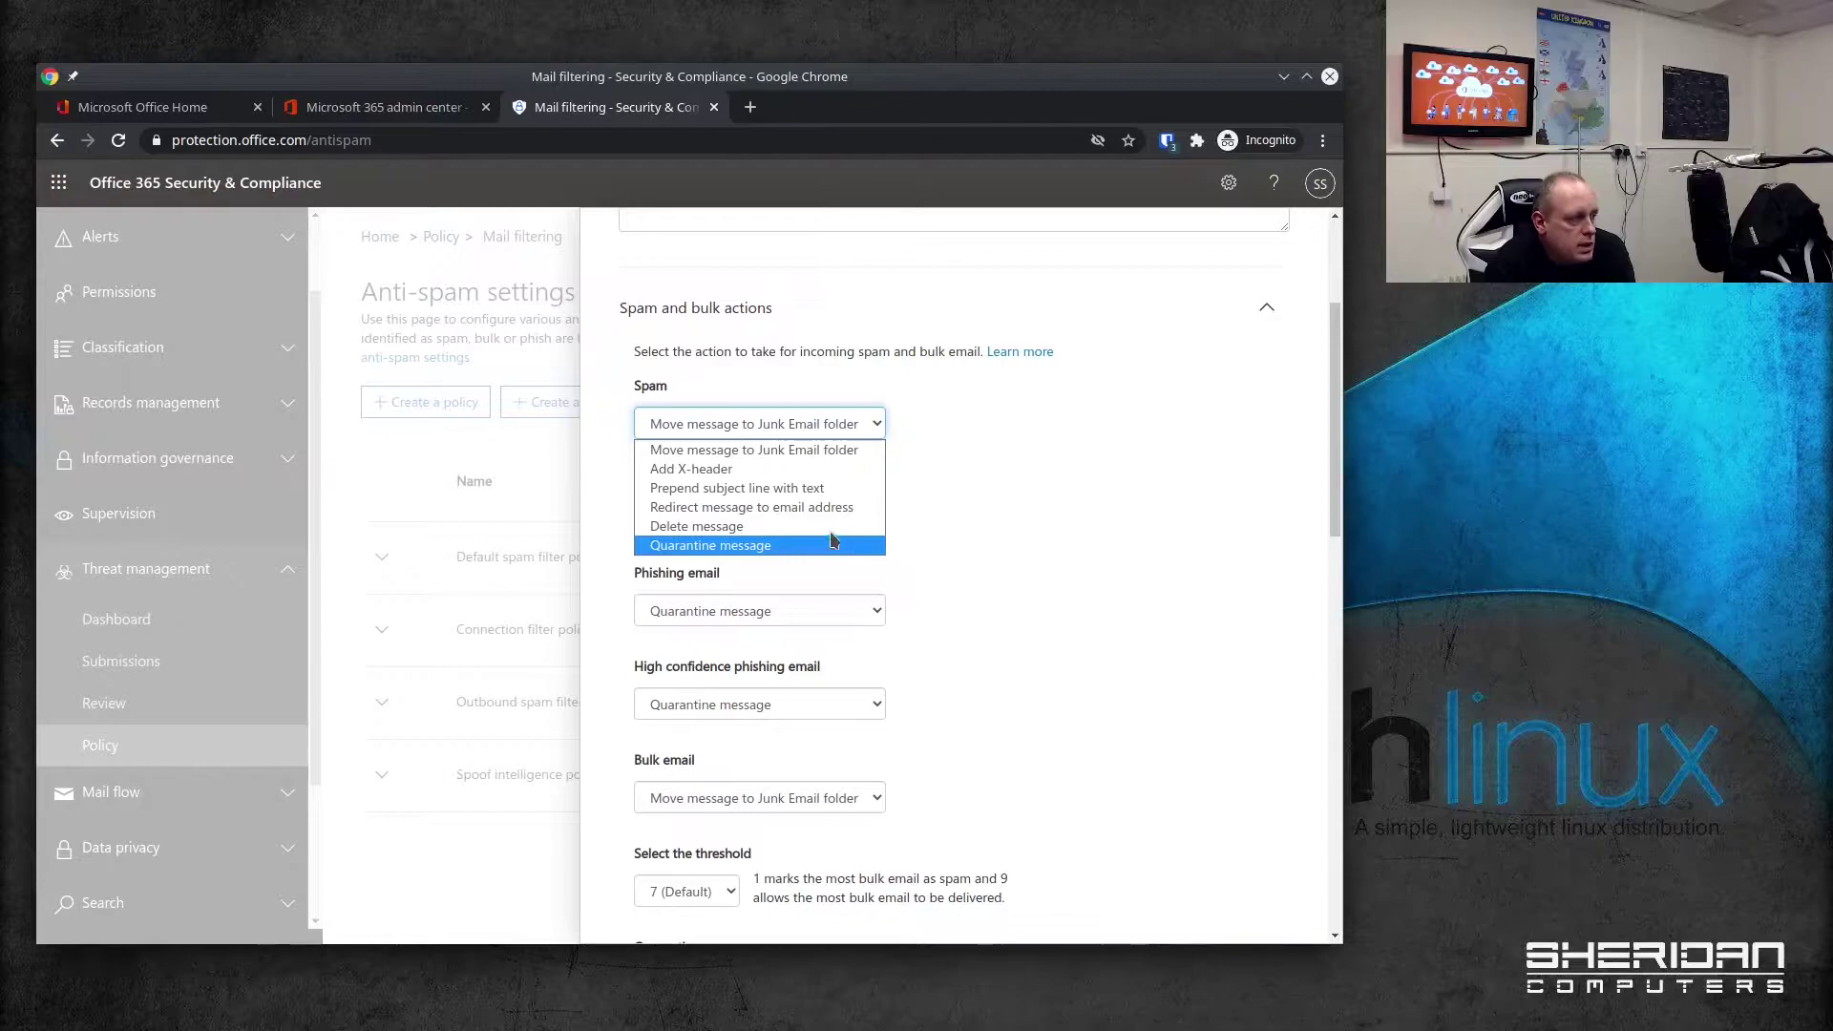
{"action": "left_click", "coordinate": [817, 454]}
{"action": "left_click", "coordinate": [864, 428]}
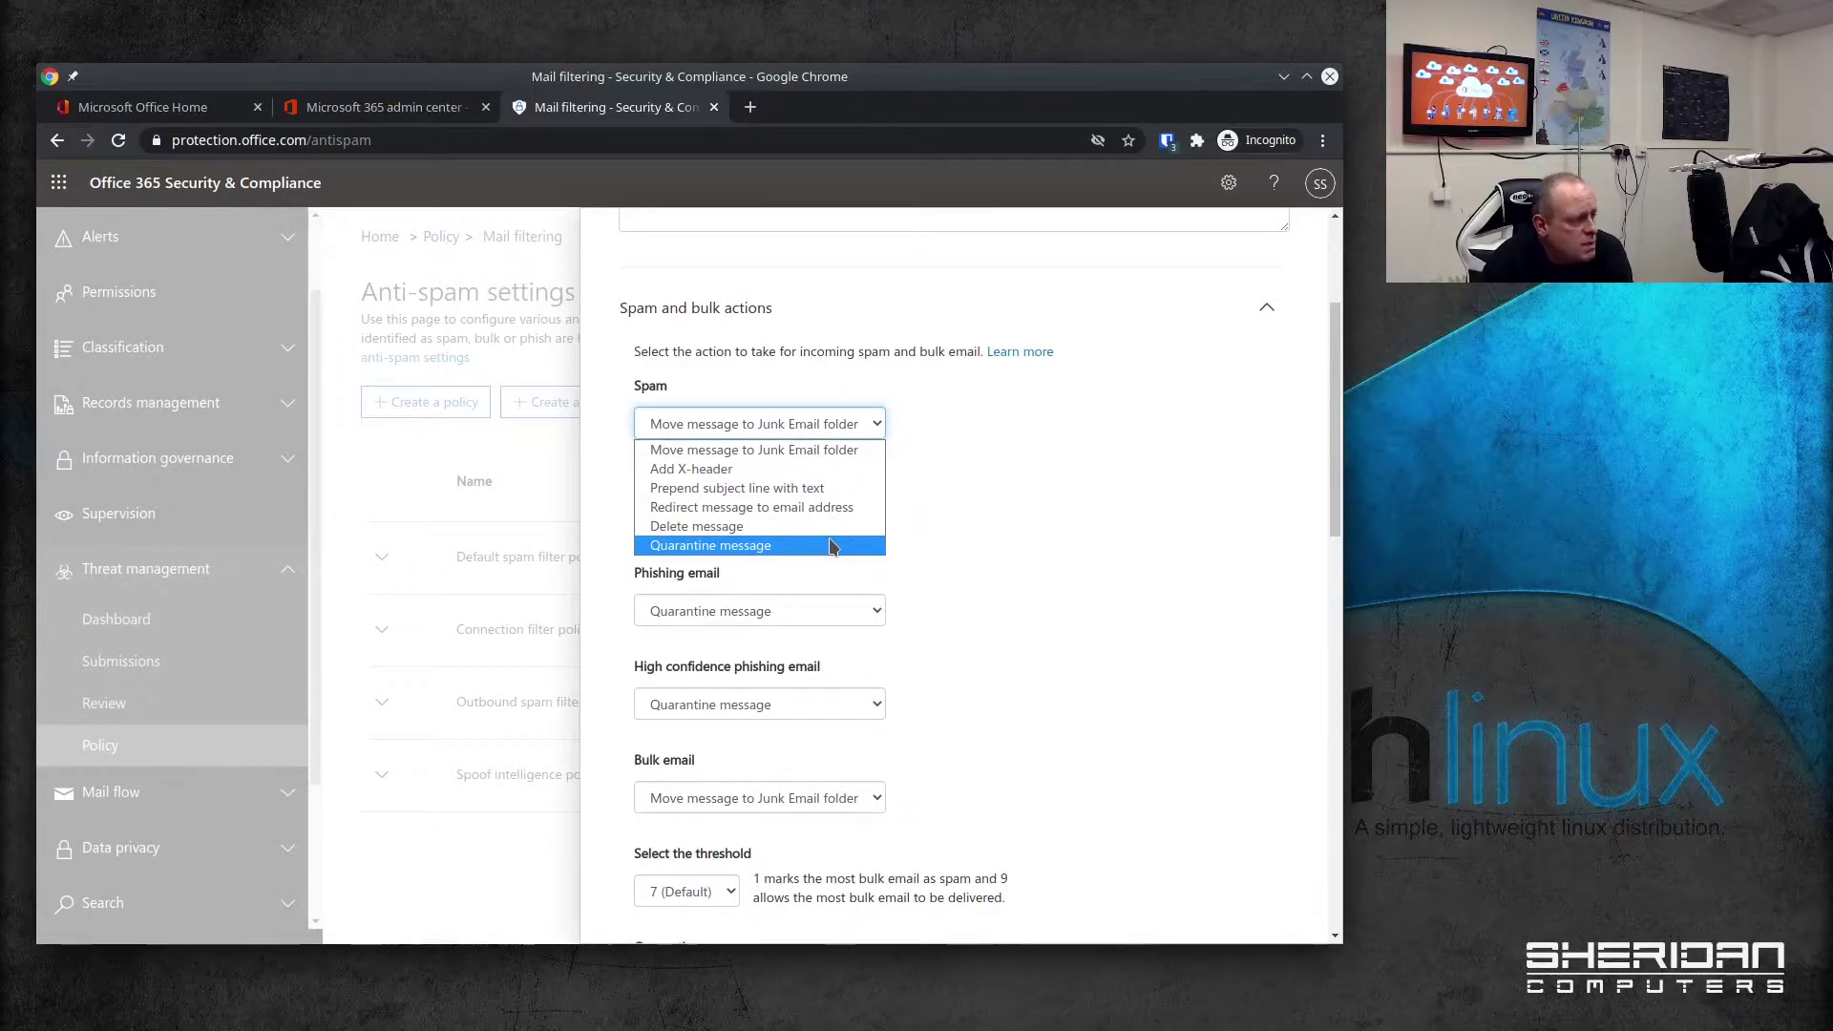
{"action": "left_click", "coordinate": [789, 449]}
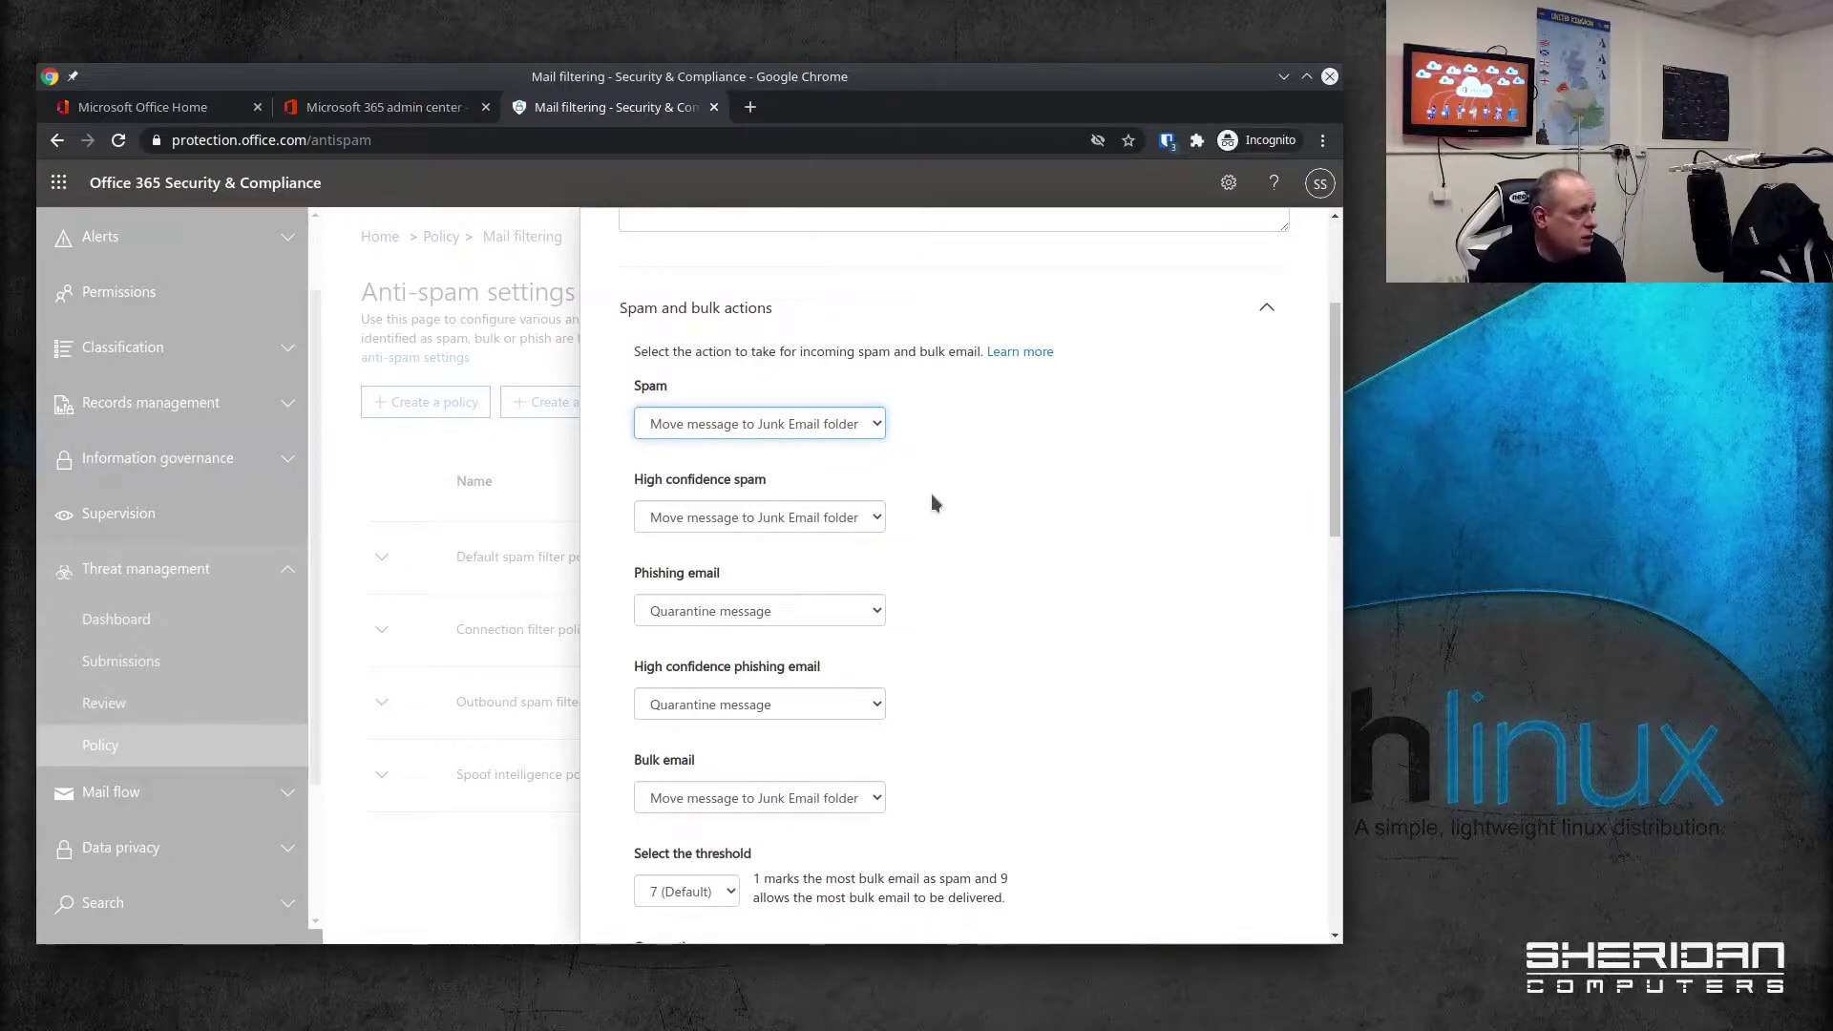
{"action": "left_click", "coordinate": [877, 518]}
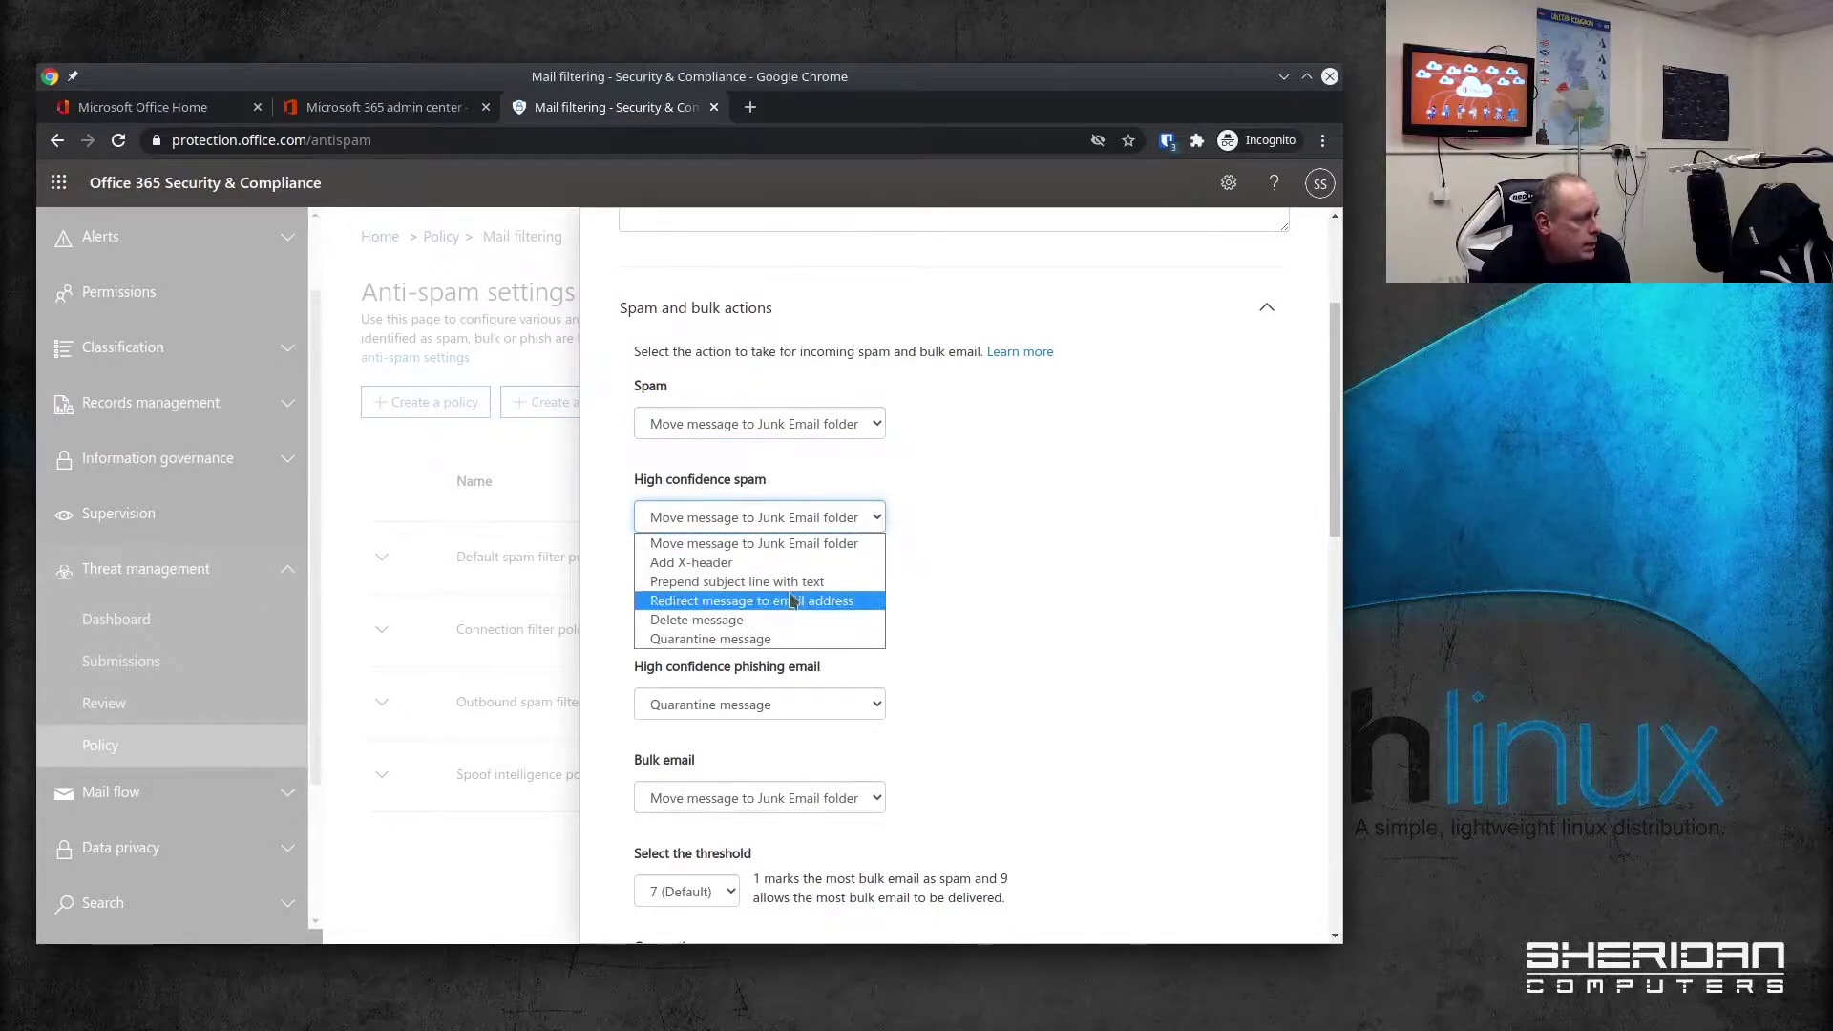
{"action": "left_click", "coordinate": [1036, 524]}
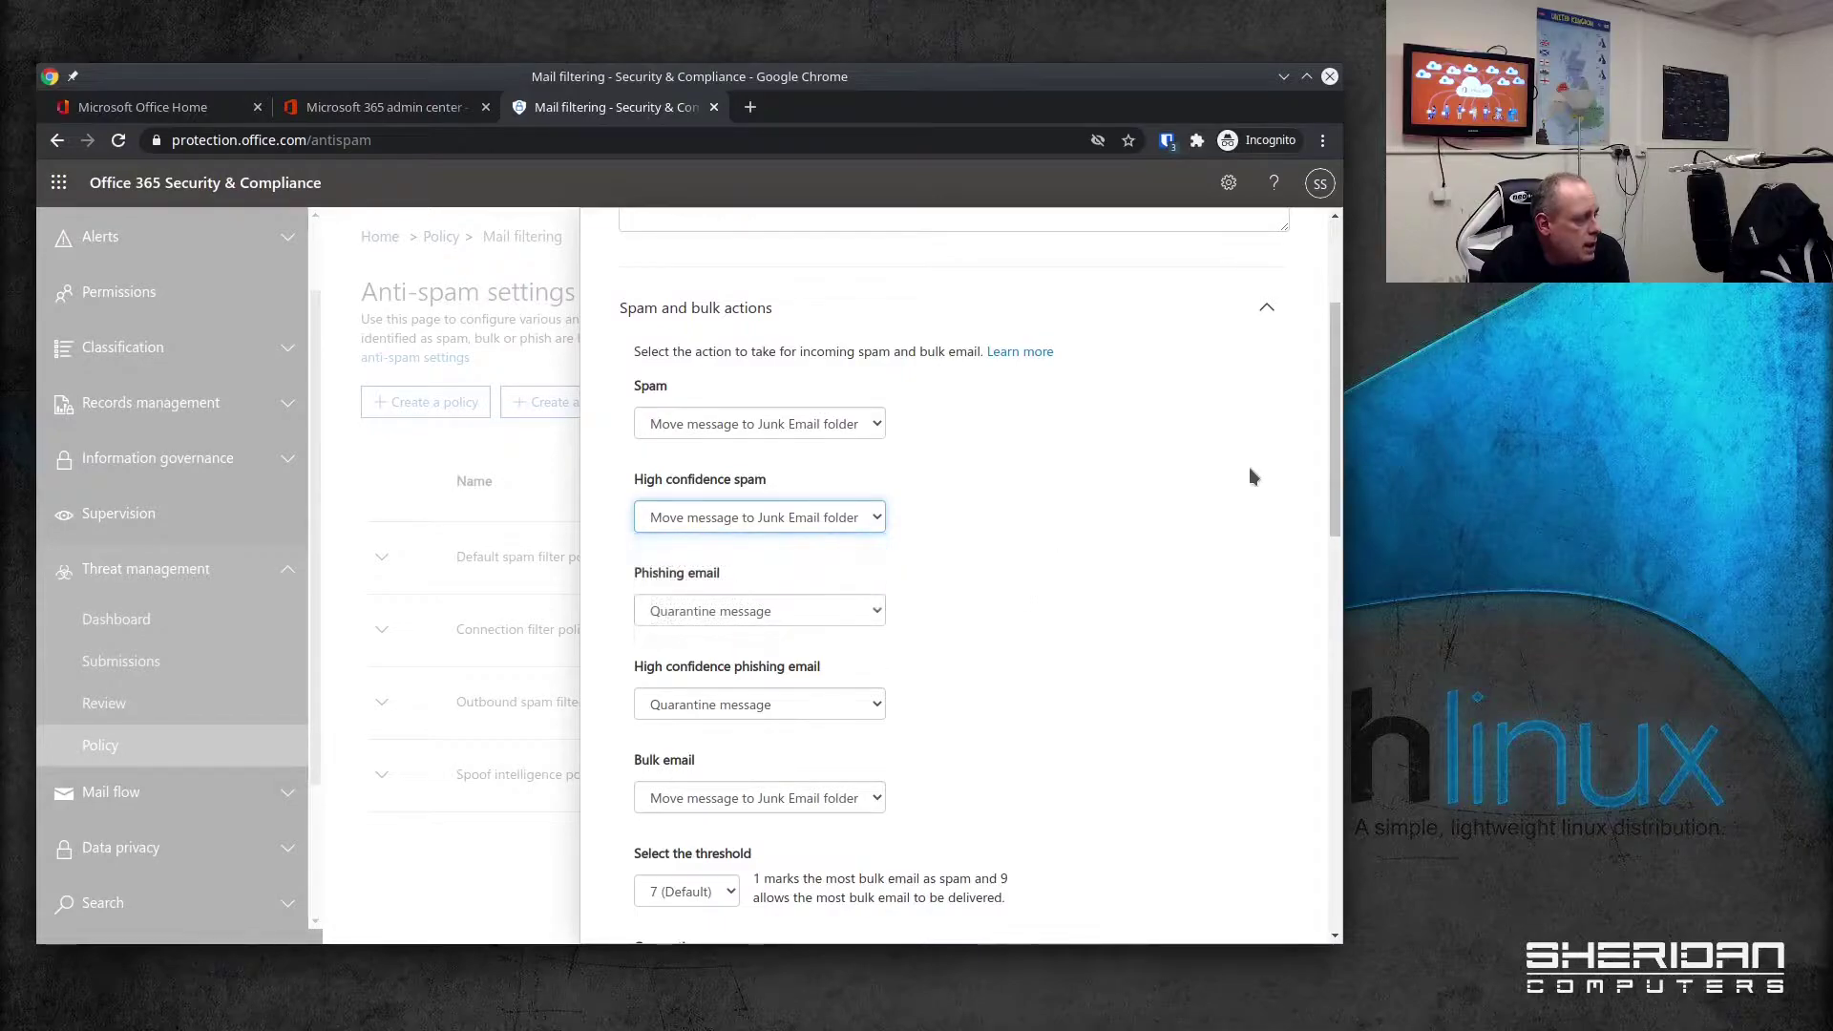
Step: Keep phishing and high confidence phishing quarantined, and bulk email moved to Junk Email
{"action": "left_click_drag", "start_coordinate": [1334, 441], "coordinate": [1334, 520]}
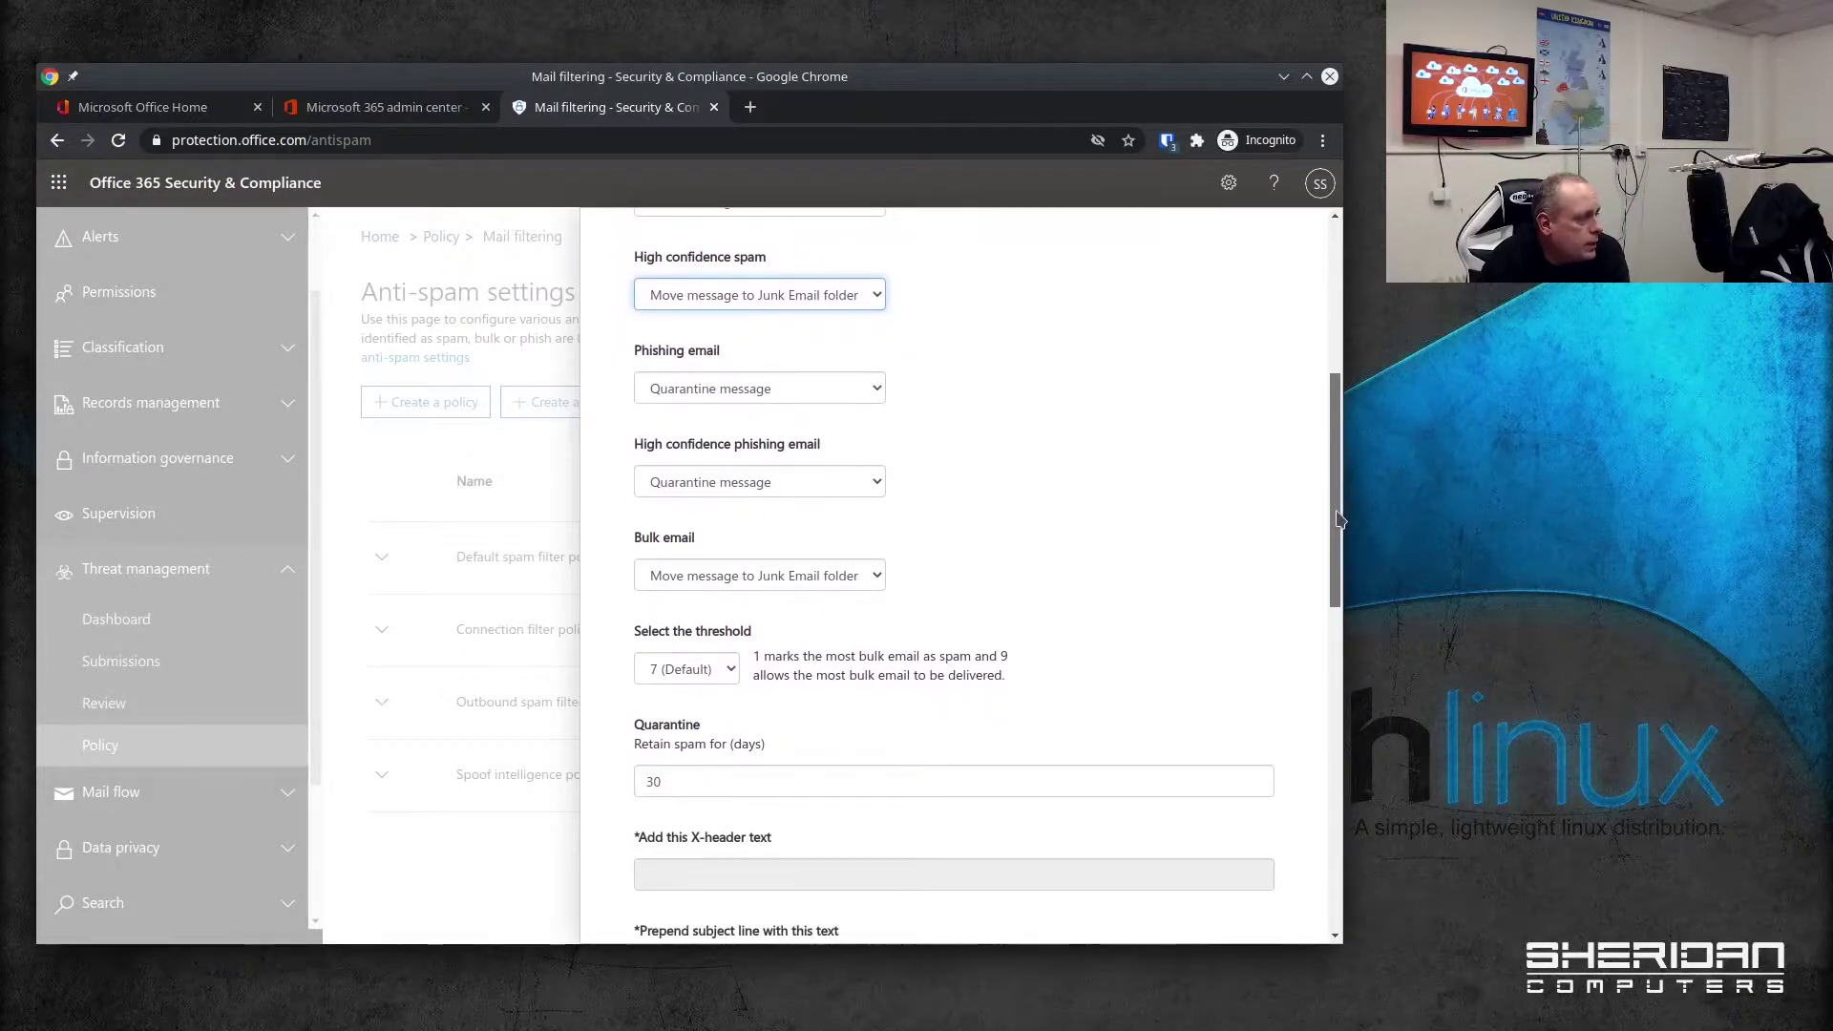
{"action": "left_click", "coordinate": [817, 395]}
{"action": "left_click", "coordinate": [816, 395]}
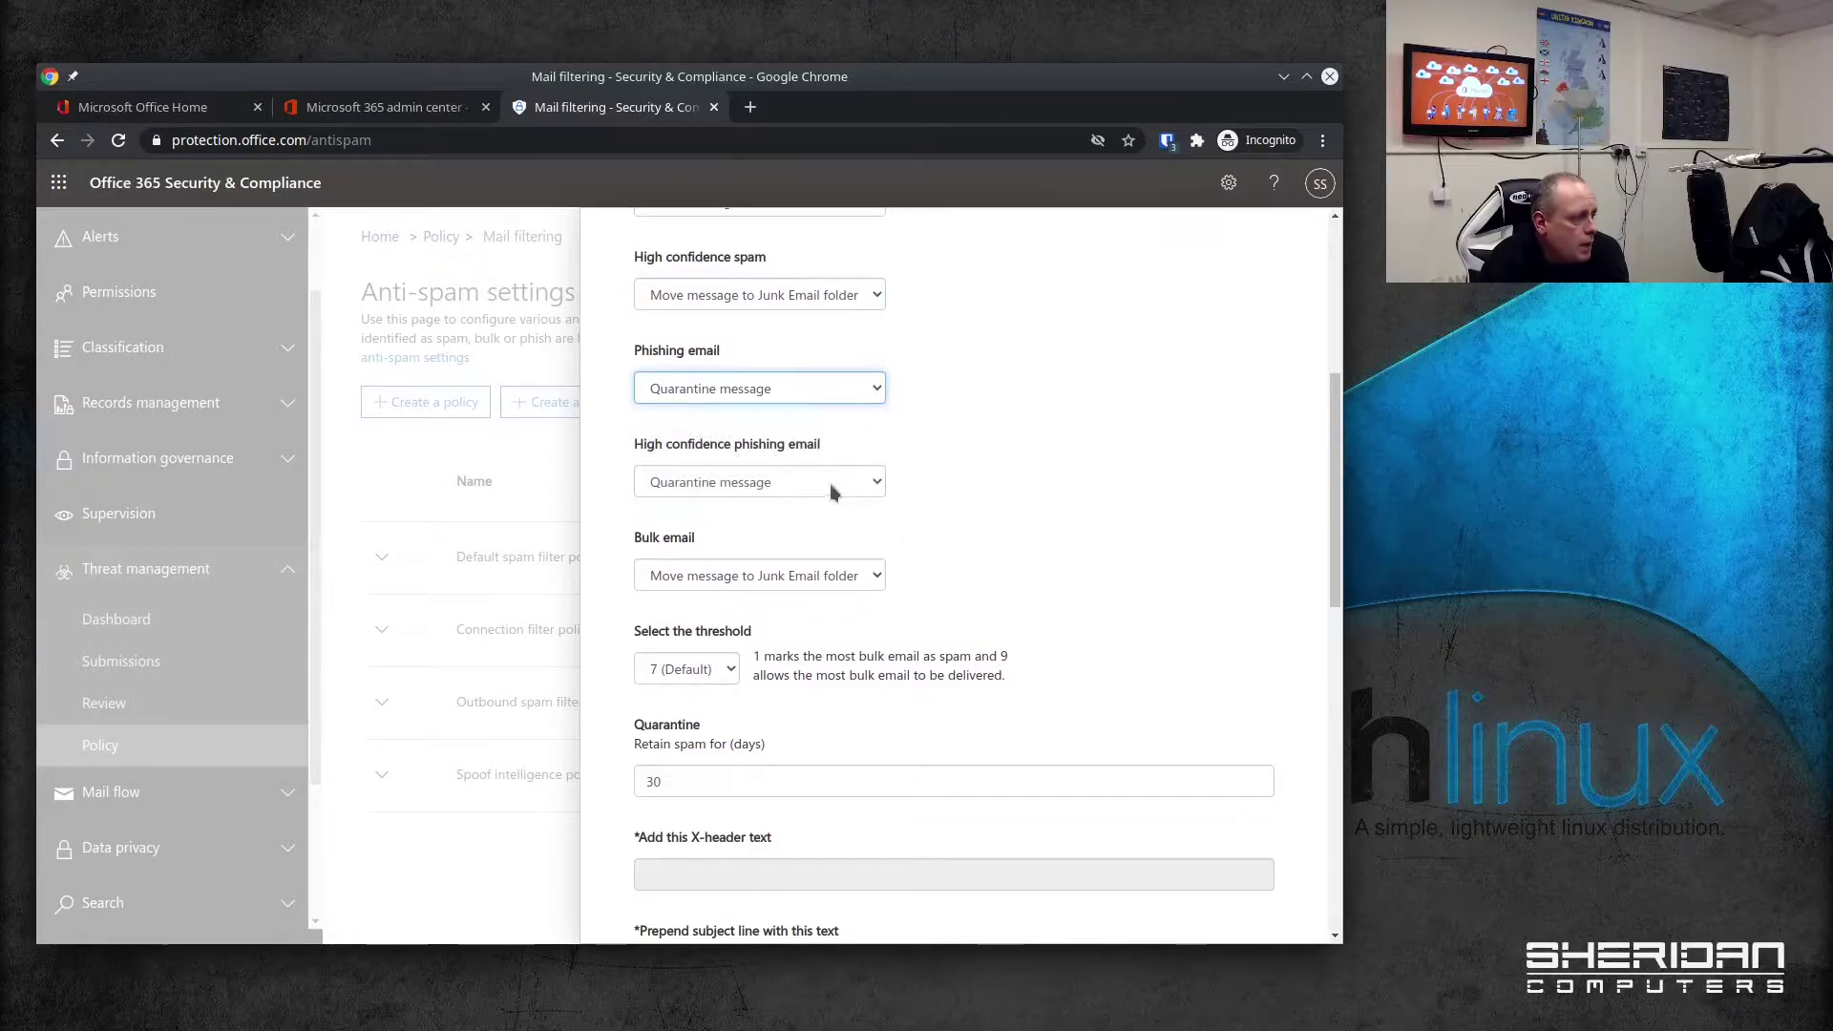
{"action": "left_click", "coordinate": [875, 487]}
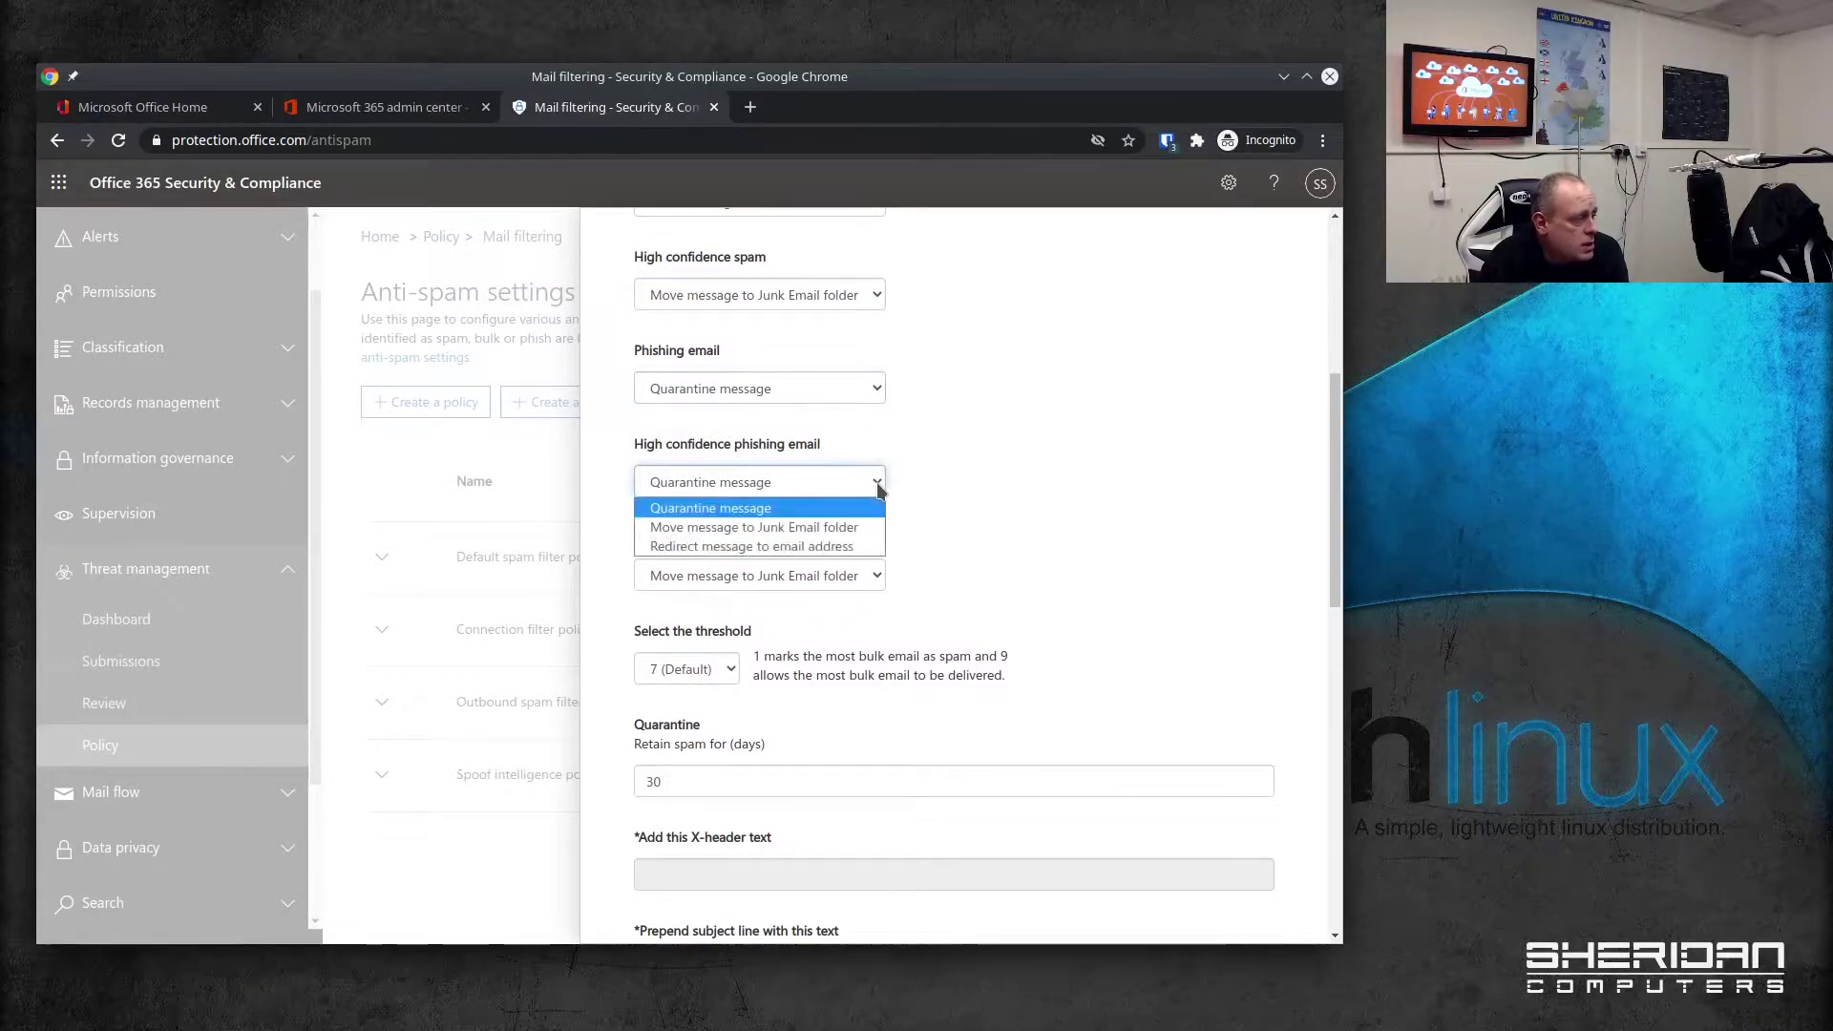
{"action": "left_click", "coordinate": [1035, 484]}
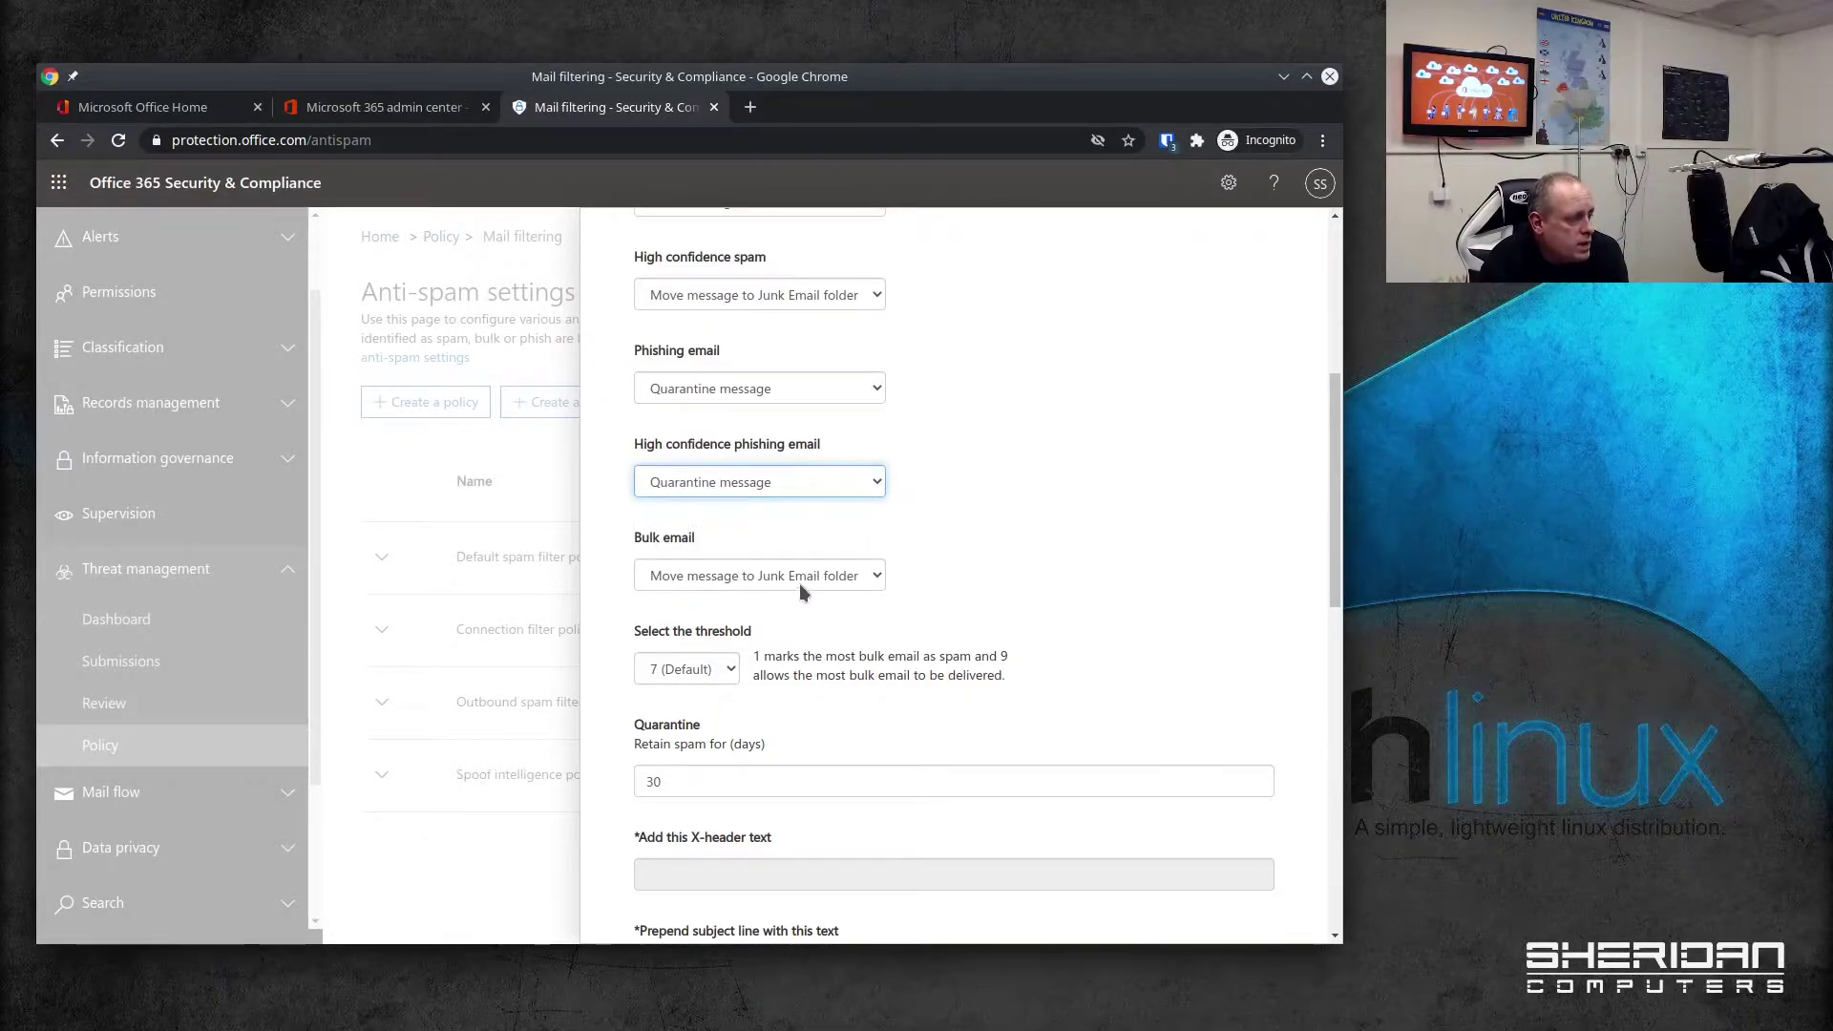
{"action": "left_click", "coordinate": [874, 575]}
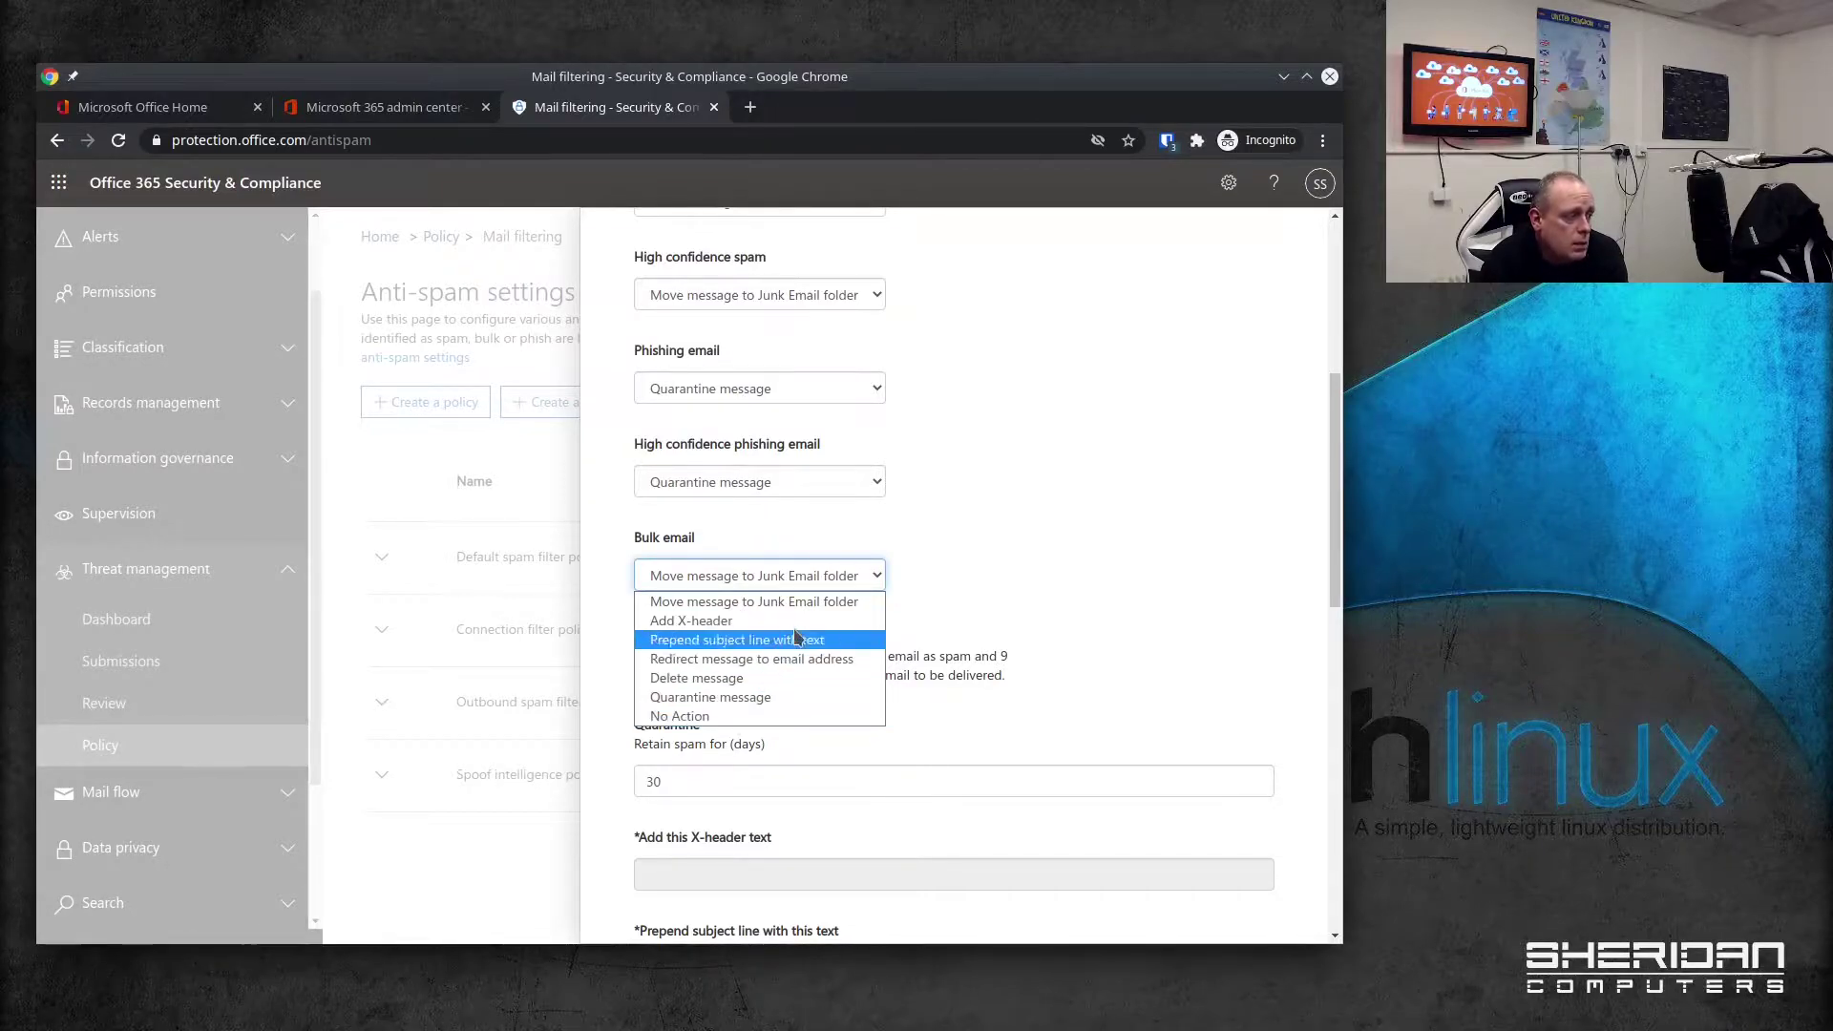
{"action": "left_click", "coordinate": [817, 599]}
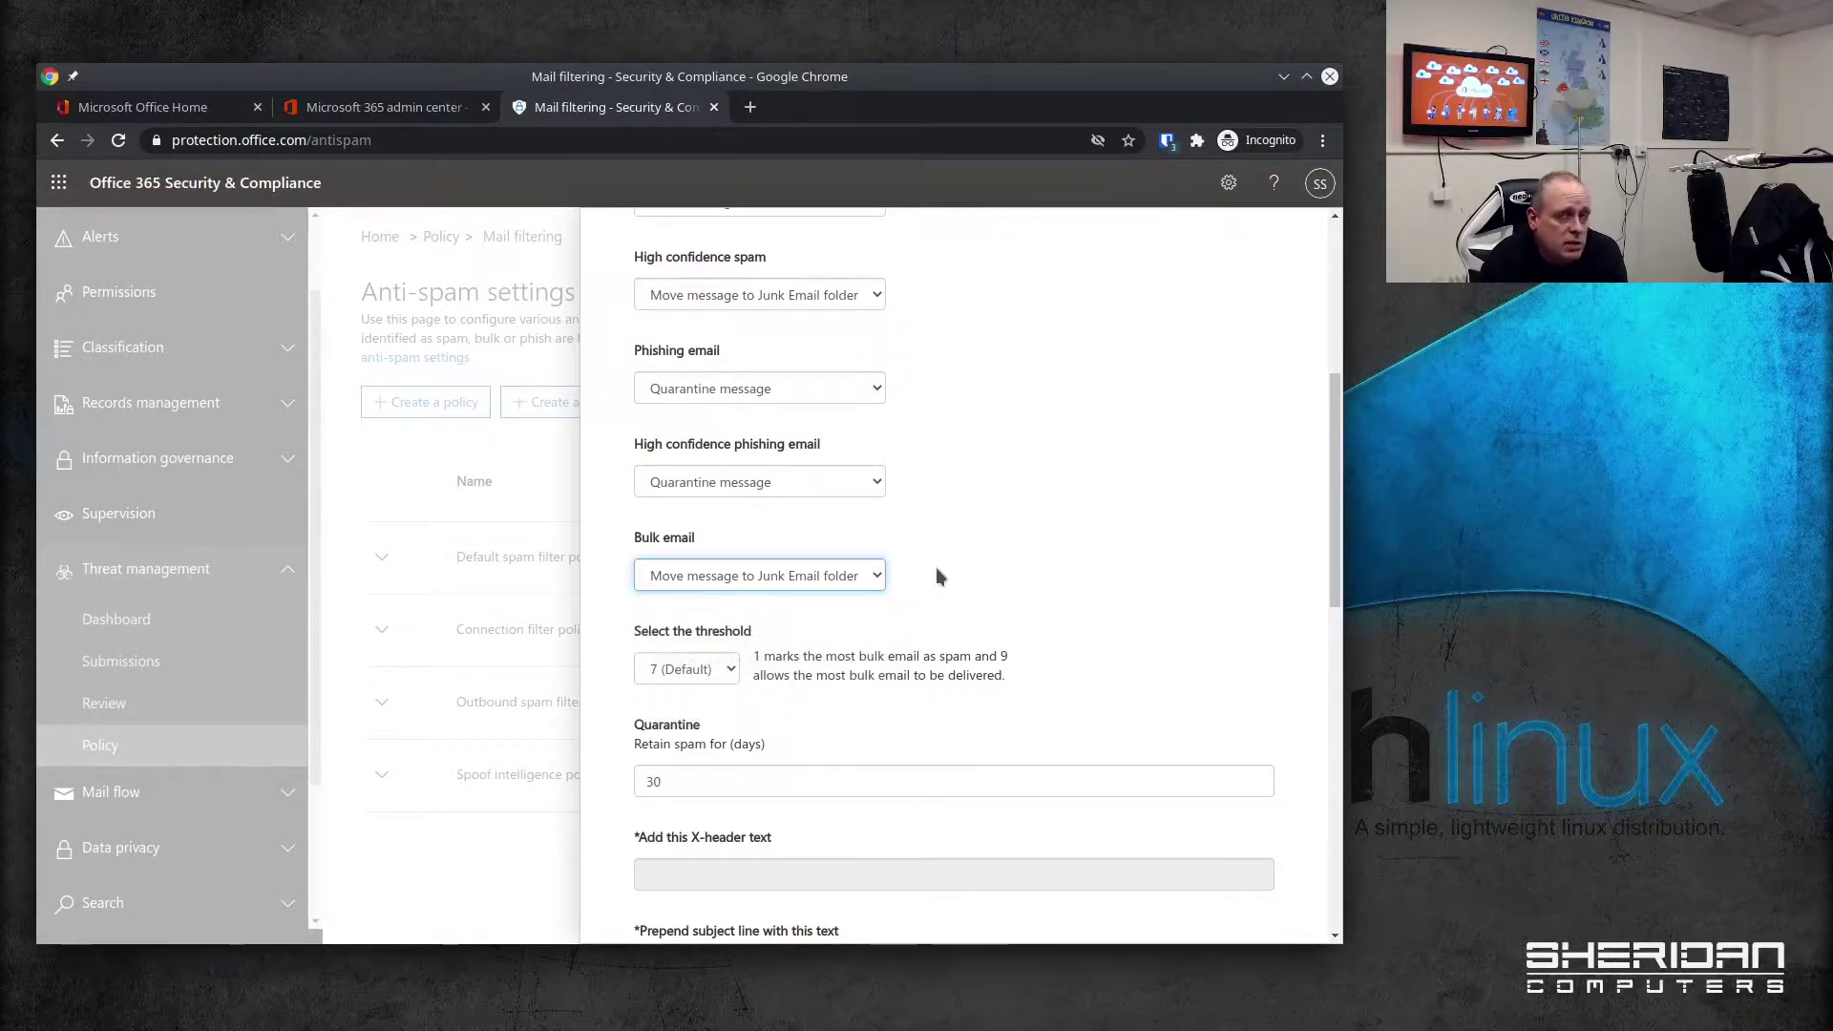
{"action": "left_click_drag", "start_coordinate": [1337, 471], "coordinate": [1336, 536]}
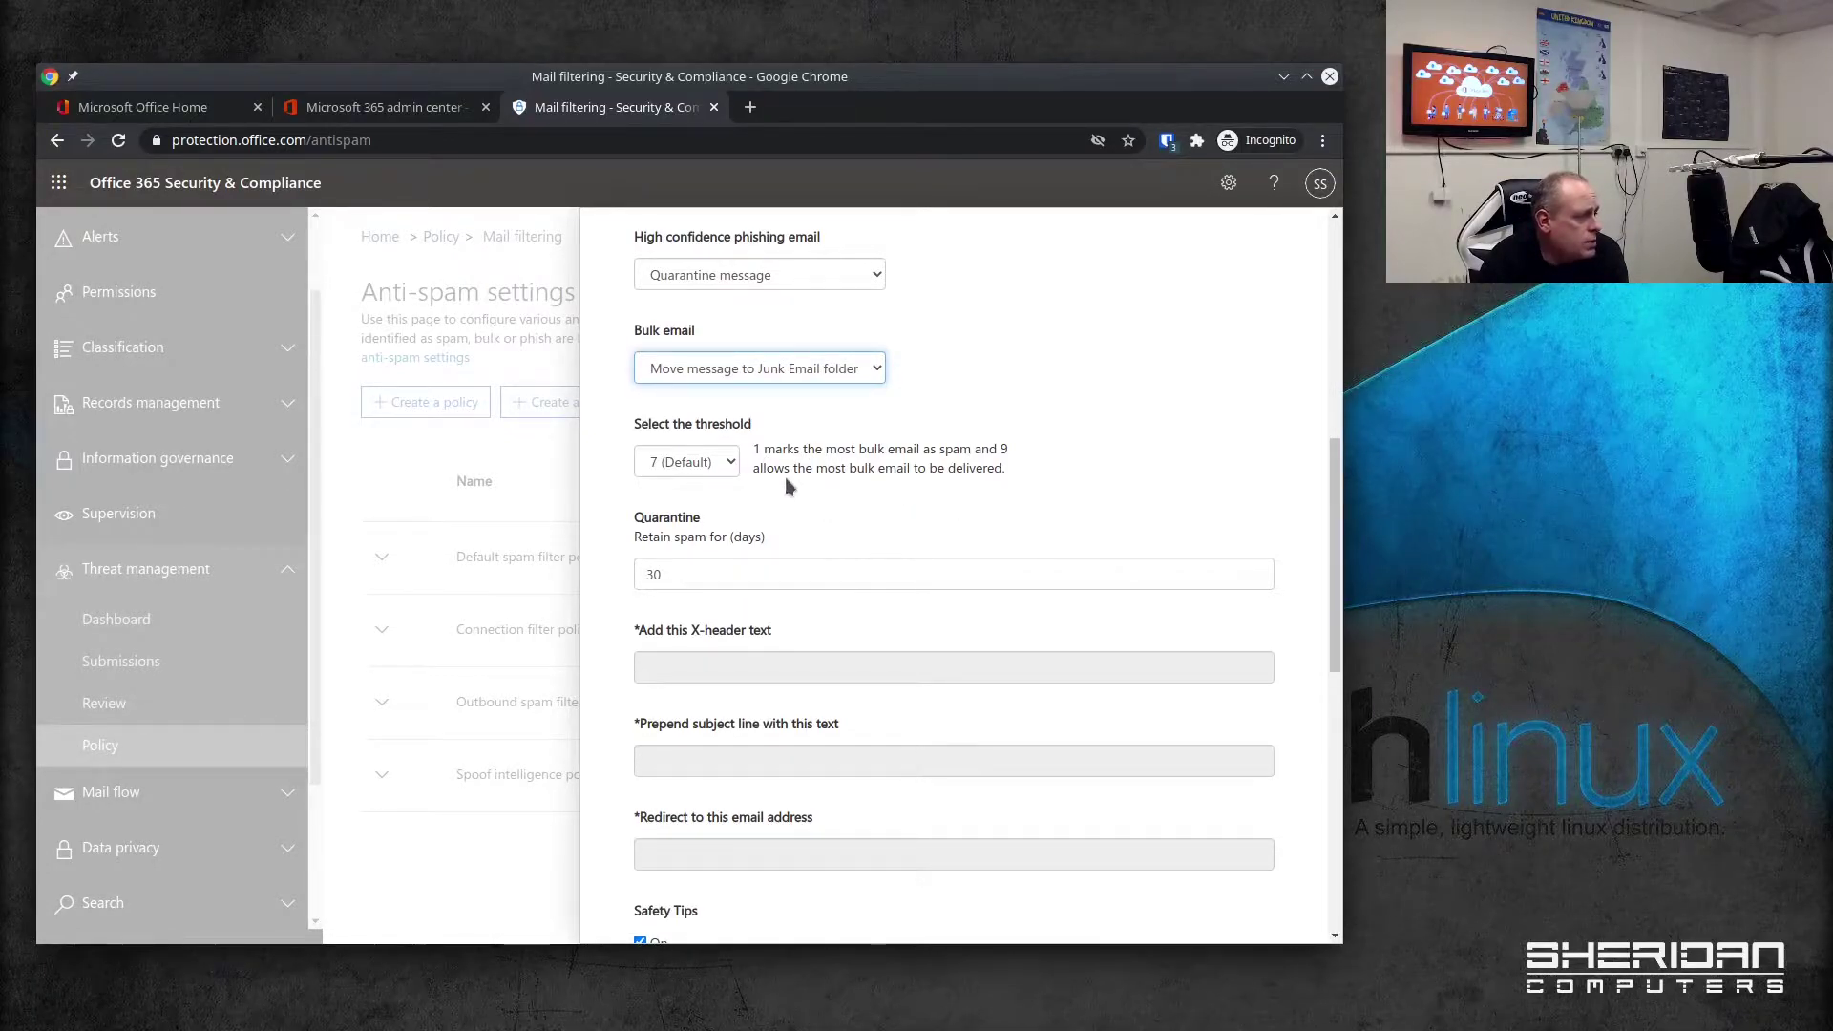
Step: Set the bulk email threshold to 6
{"action": "left_click", "coordinate": [731, 466]}
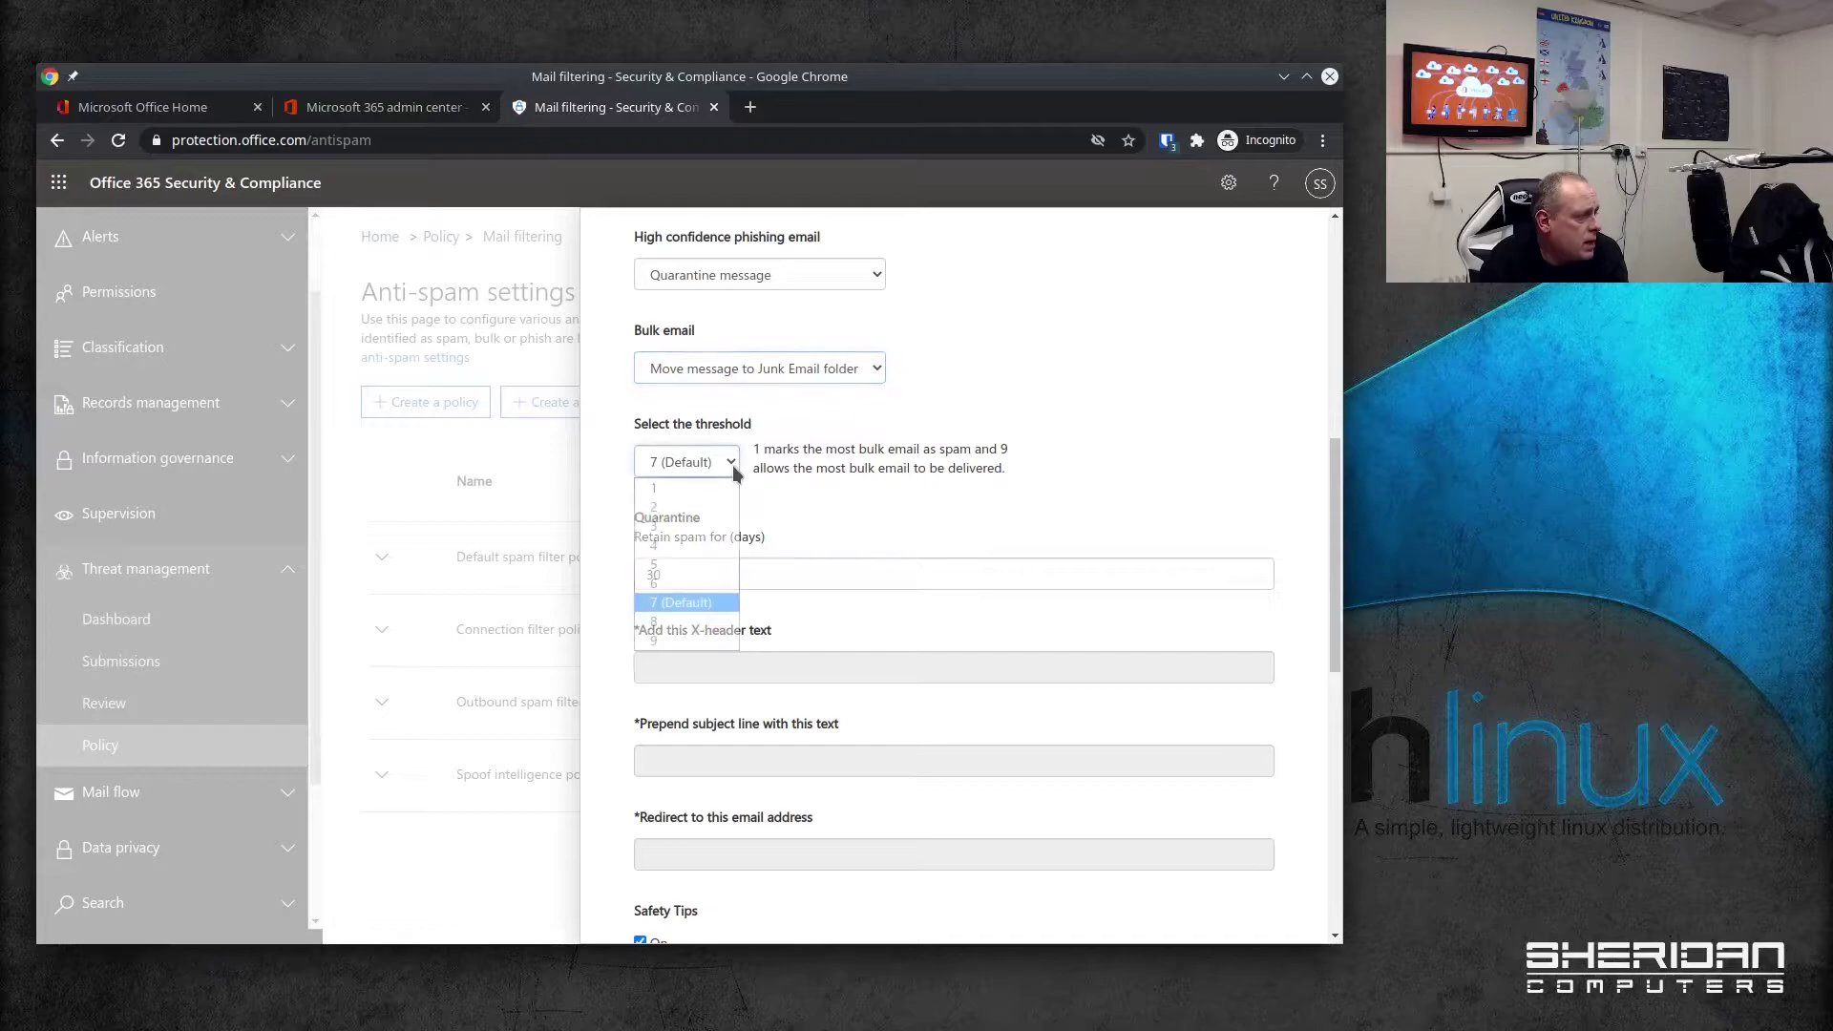
{"action": "left_click", "coordinate": [718, 593]}
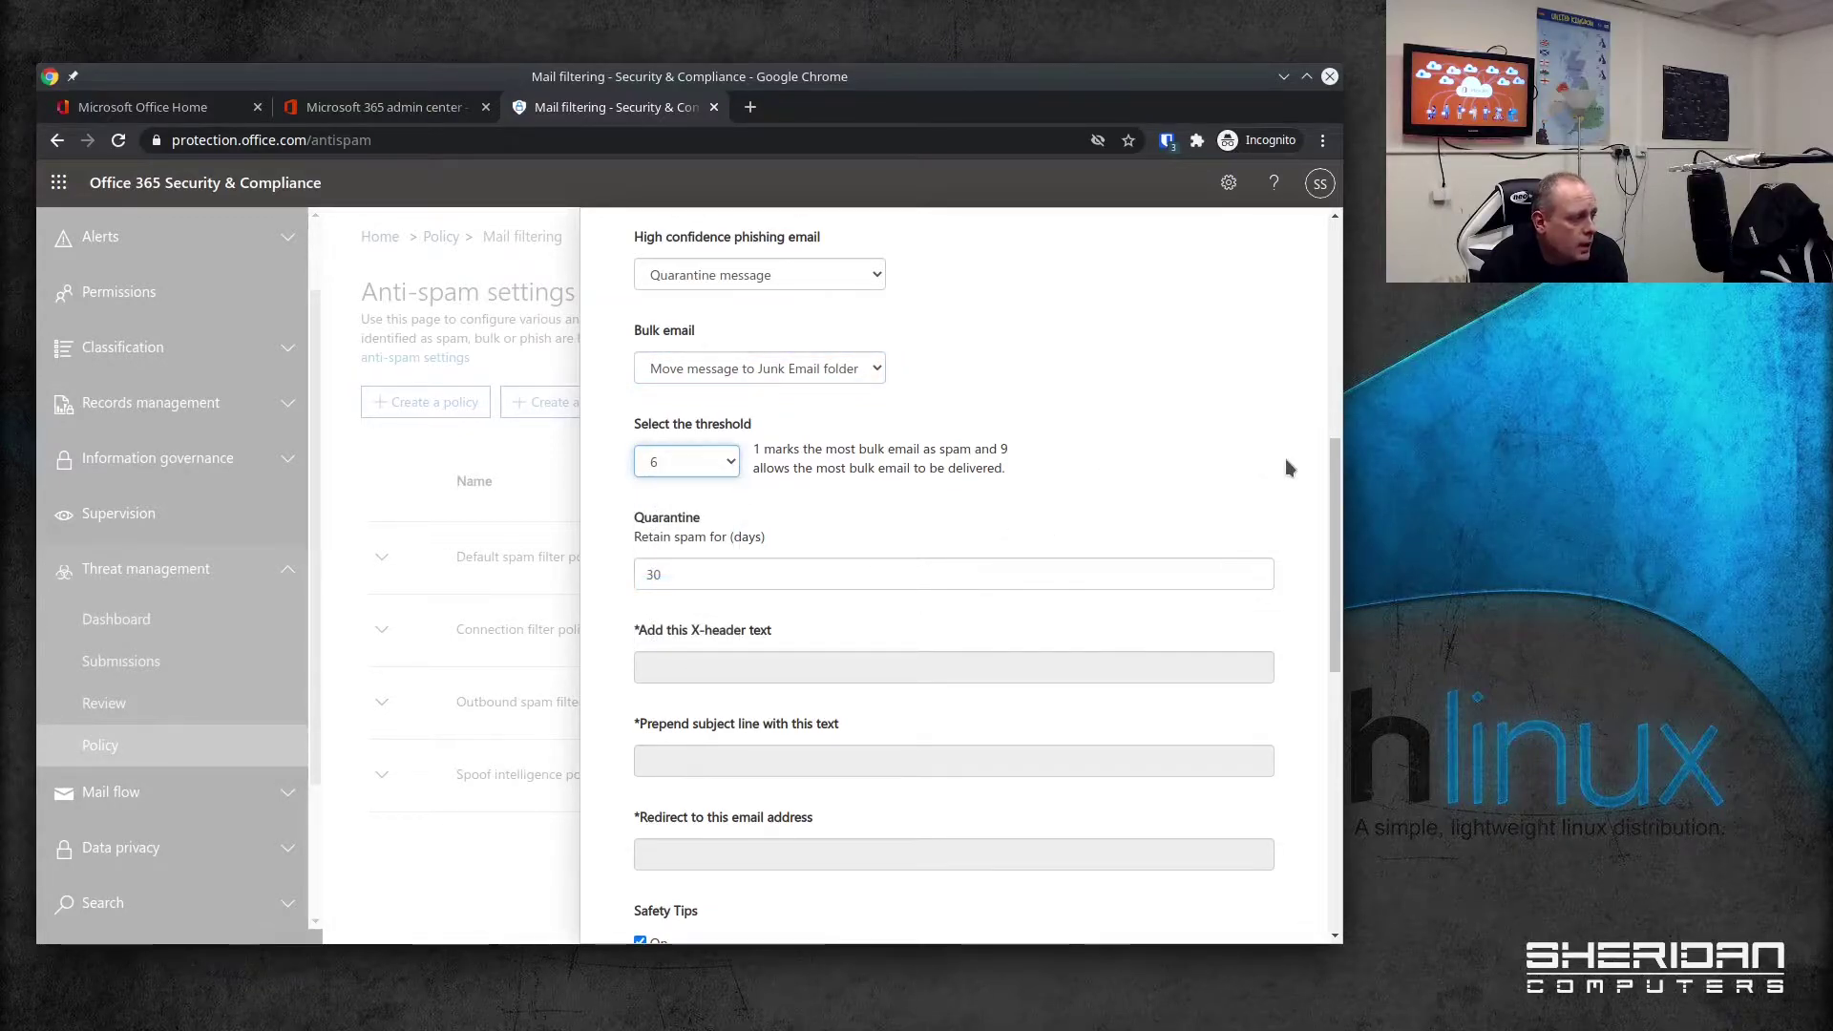
{"action": "scroll", "coordinate": [1333, 482], "scroll_direction": "down", "scroll_amount": 1}
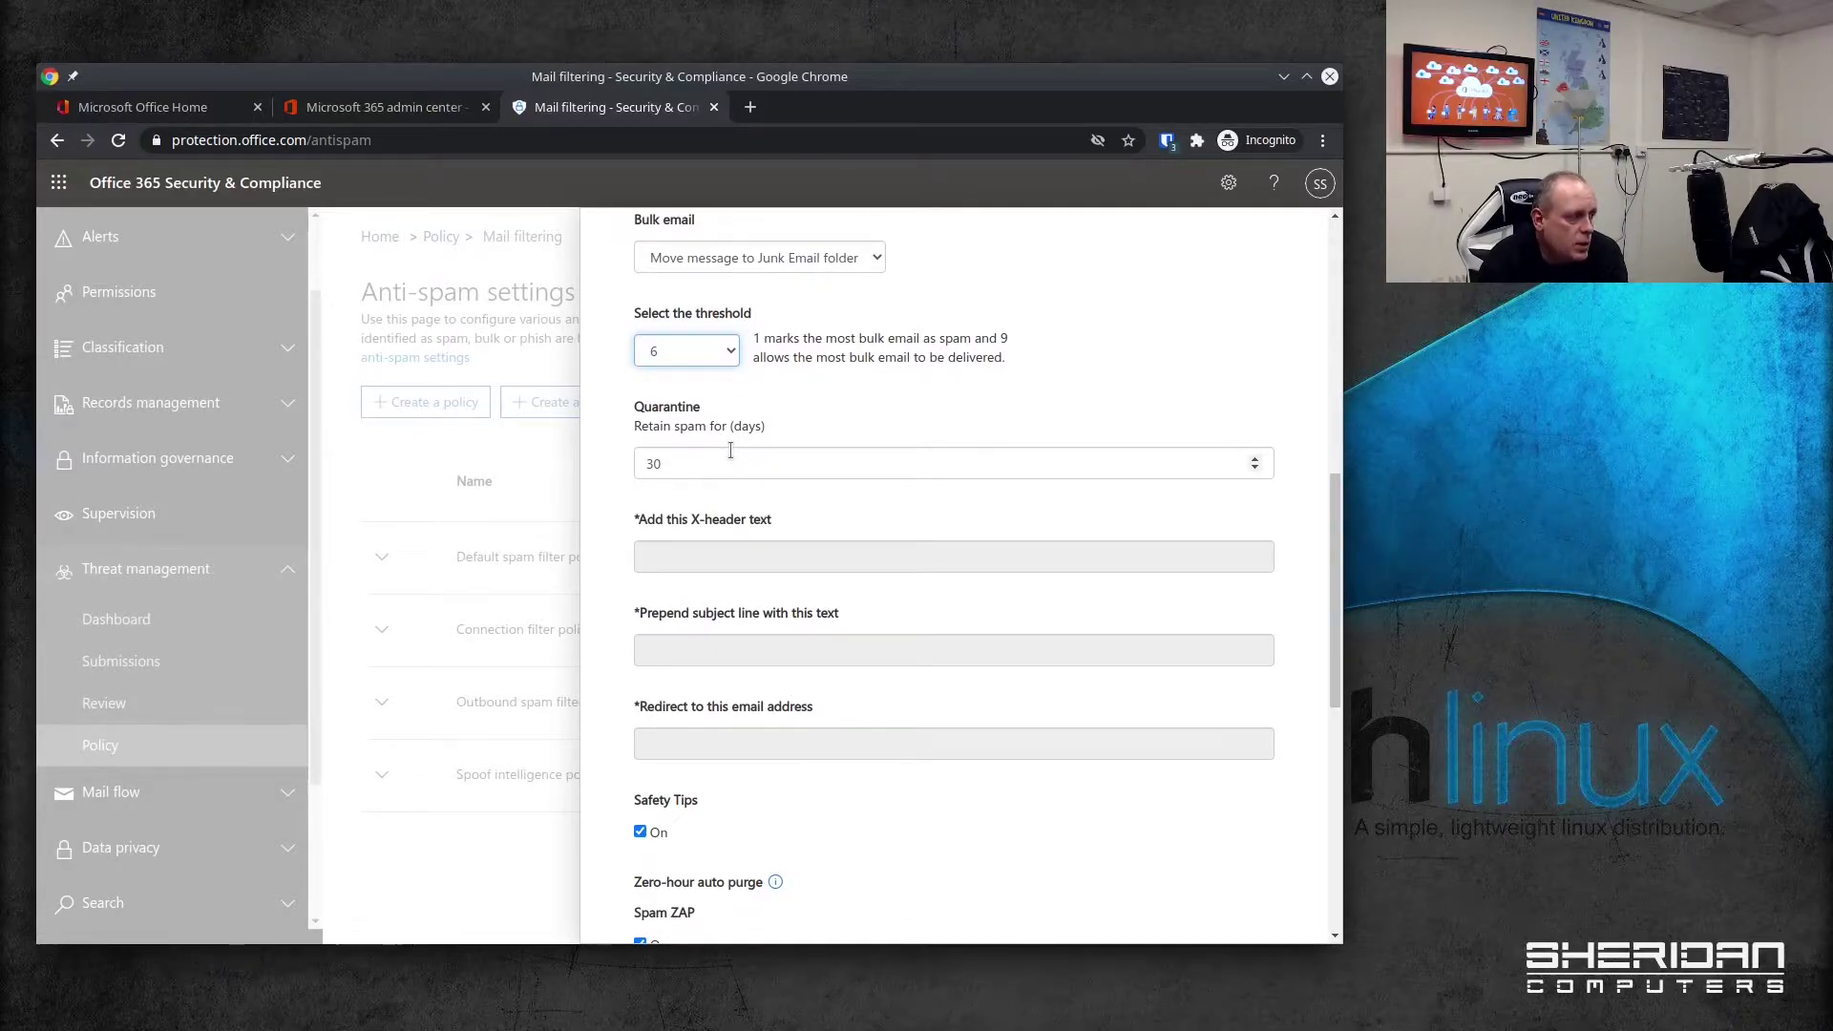
Step: Read the zero-hour auto purge explanation, leaving Safety Tips, Spam ZAP and Phish ZAP on
{"action": "left_click_drag", "start_coordinate": [1337, 551], "coordinate": [1341, 597]}
{"action": "scroll", "coordinate": [1327, 584], "scroll_direction": "down", "scroll_amount": 3}
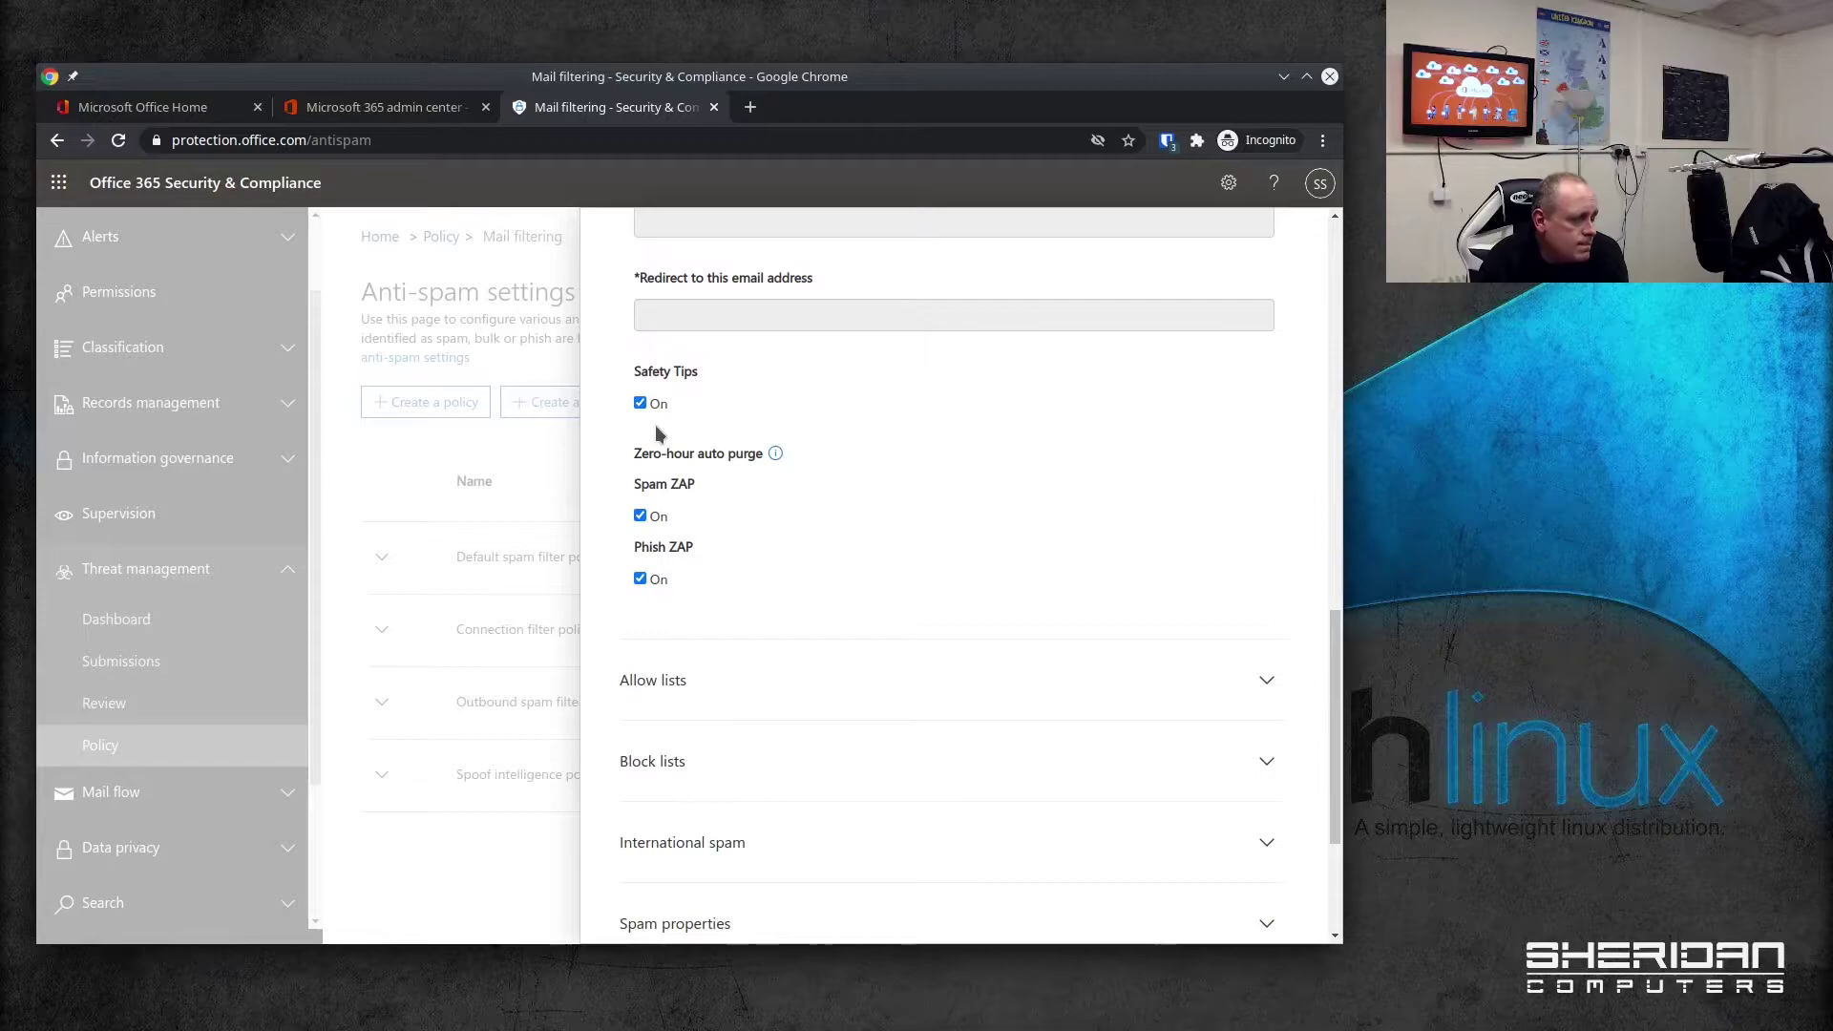
{"action": "left_click", "coordinate": [775, 453]}
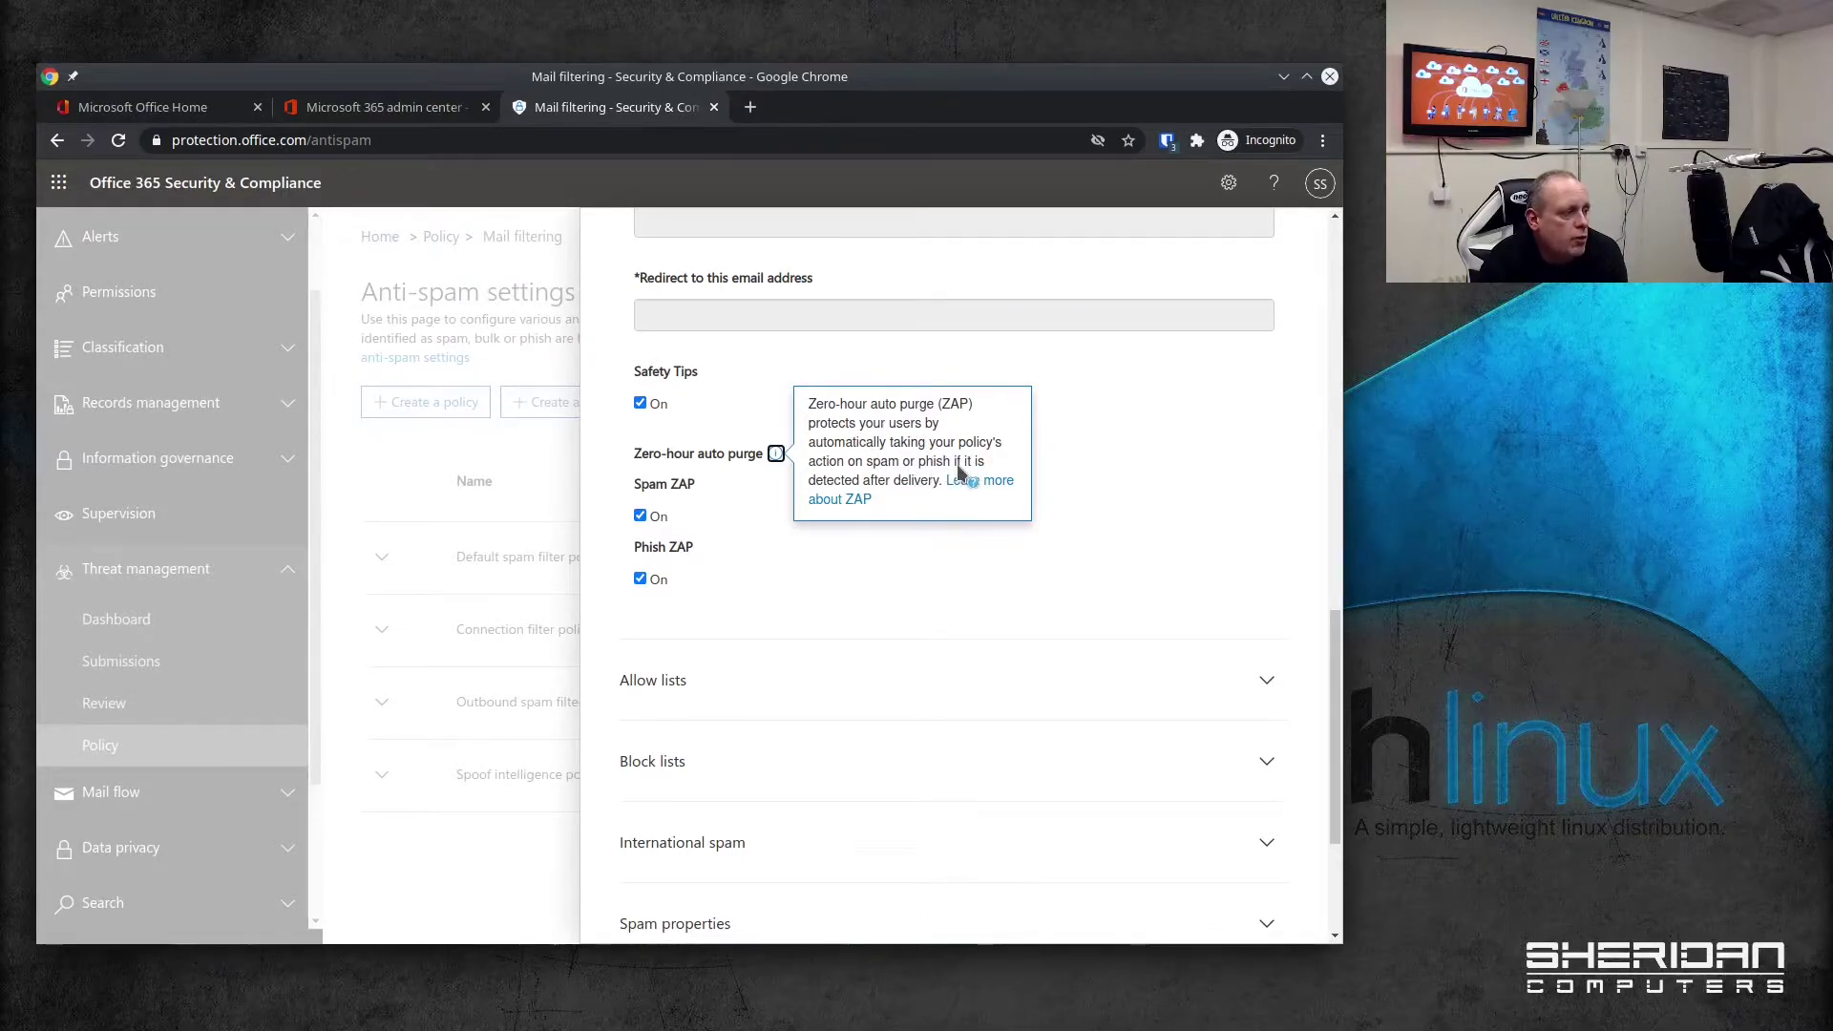
{"action": "left_click", "coordinate": [1145, 465]}
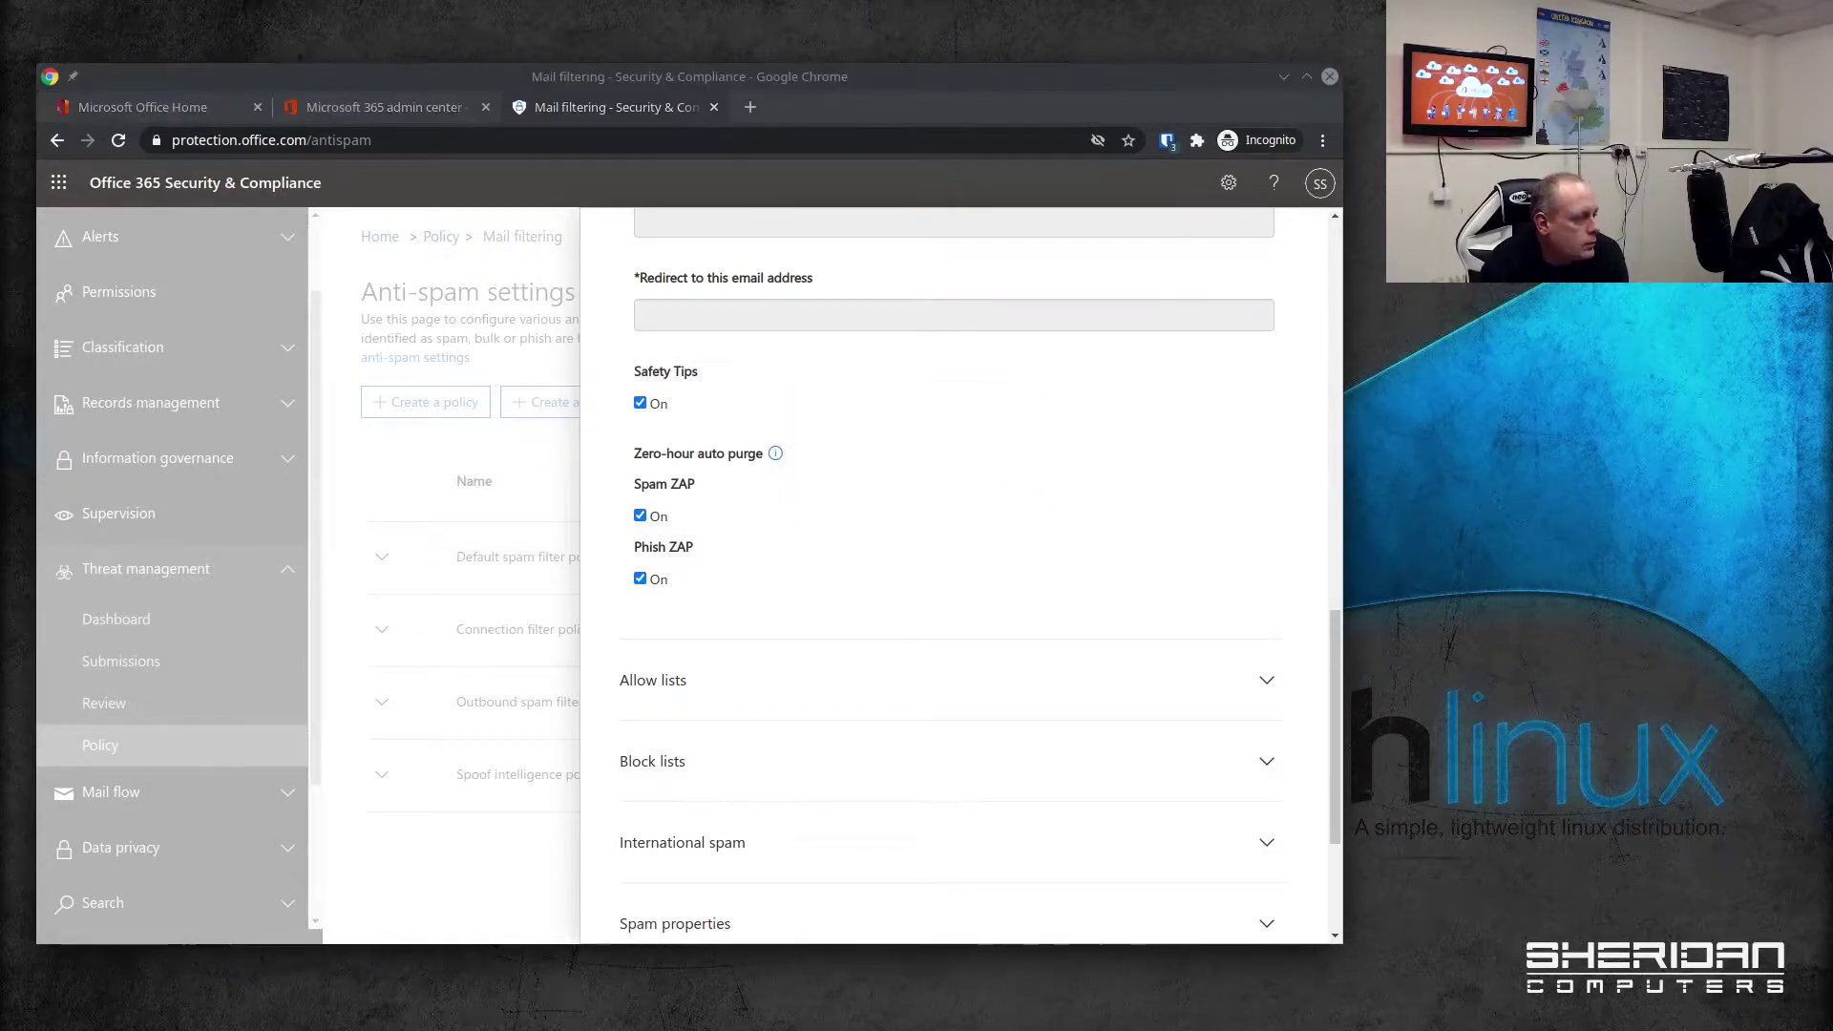
Step: Inspect the empty Allow sender and Allow domain lists without changes, then expand Block lists
{"action": "scroll", "coordinate": [1182, 506], "scroll_direction": "down", "scroll_amount": 3}
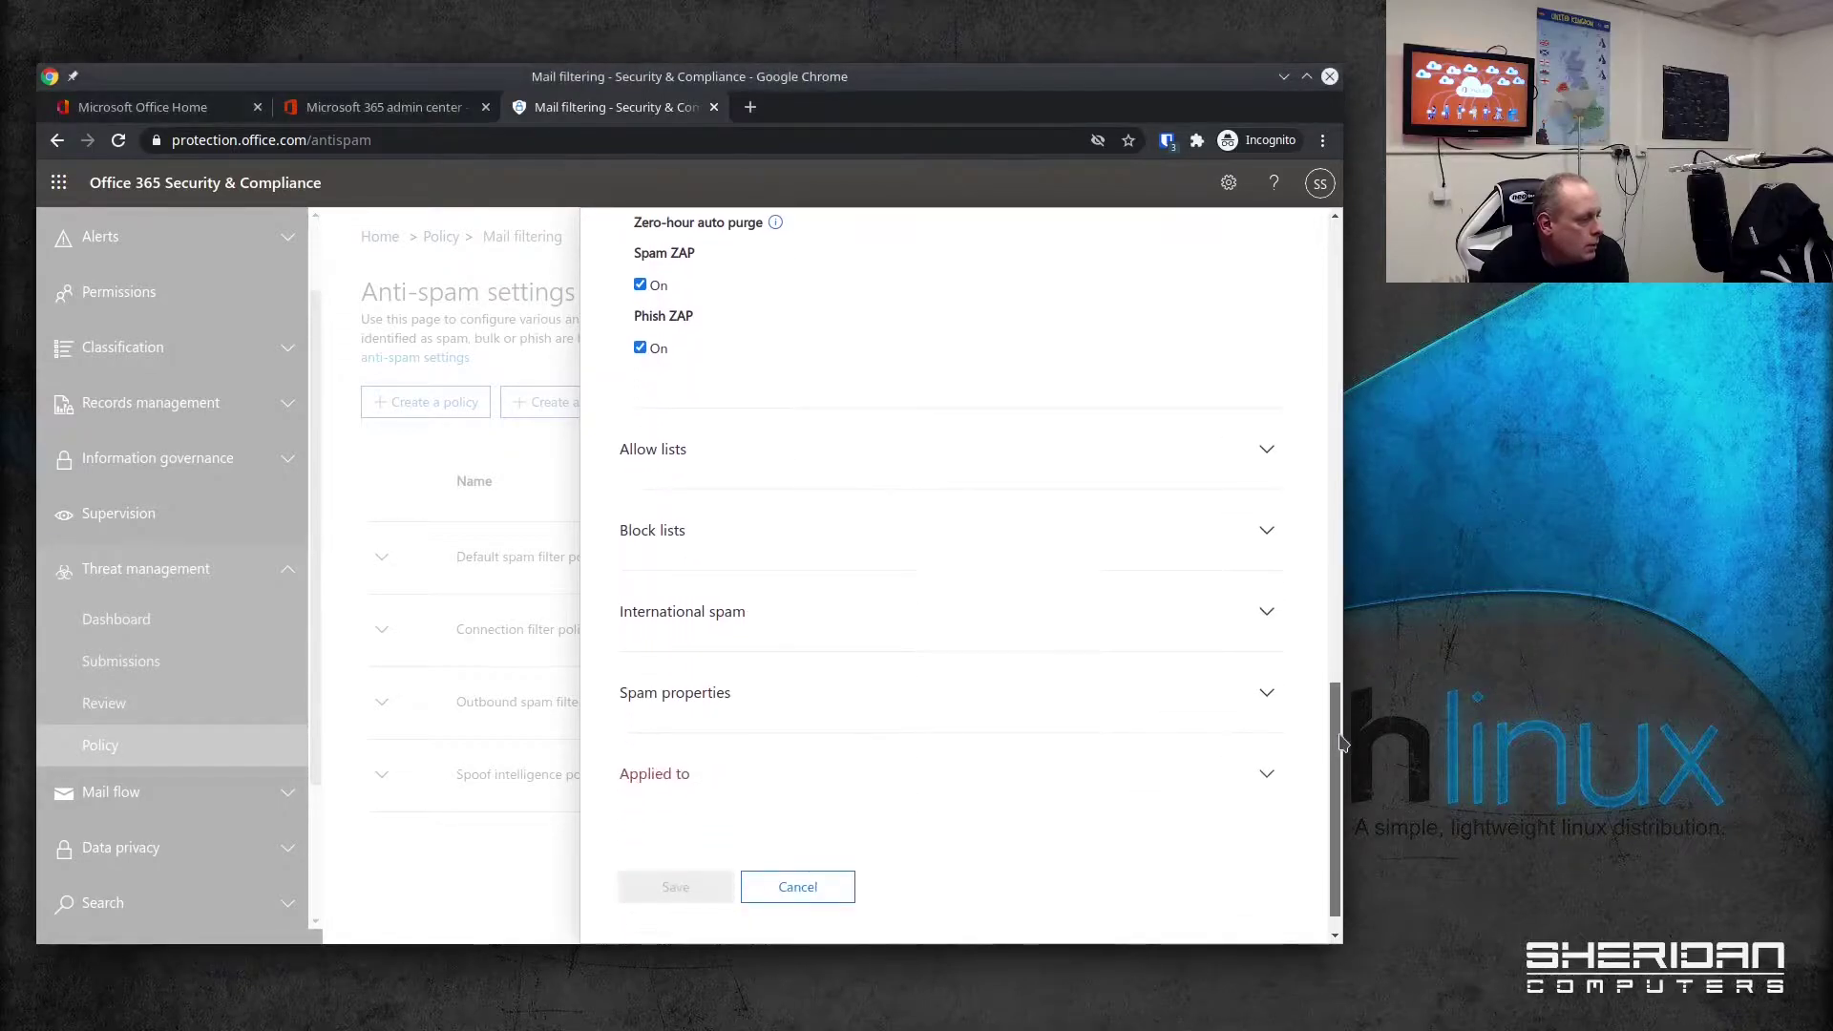
{"action": "left_click", "coordinate": [1266, 457]}
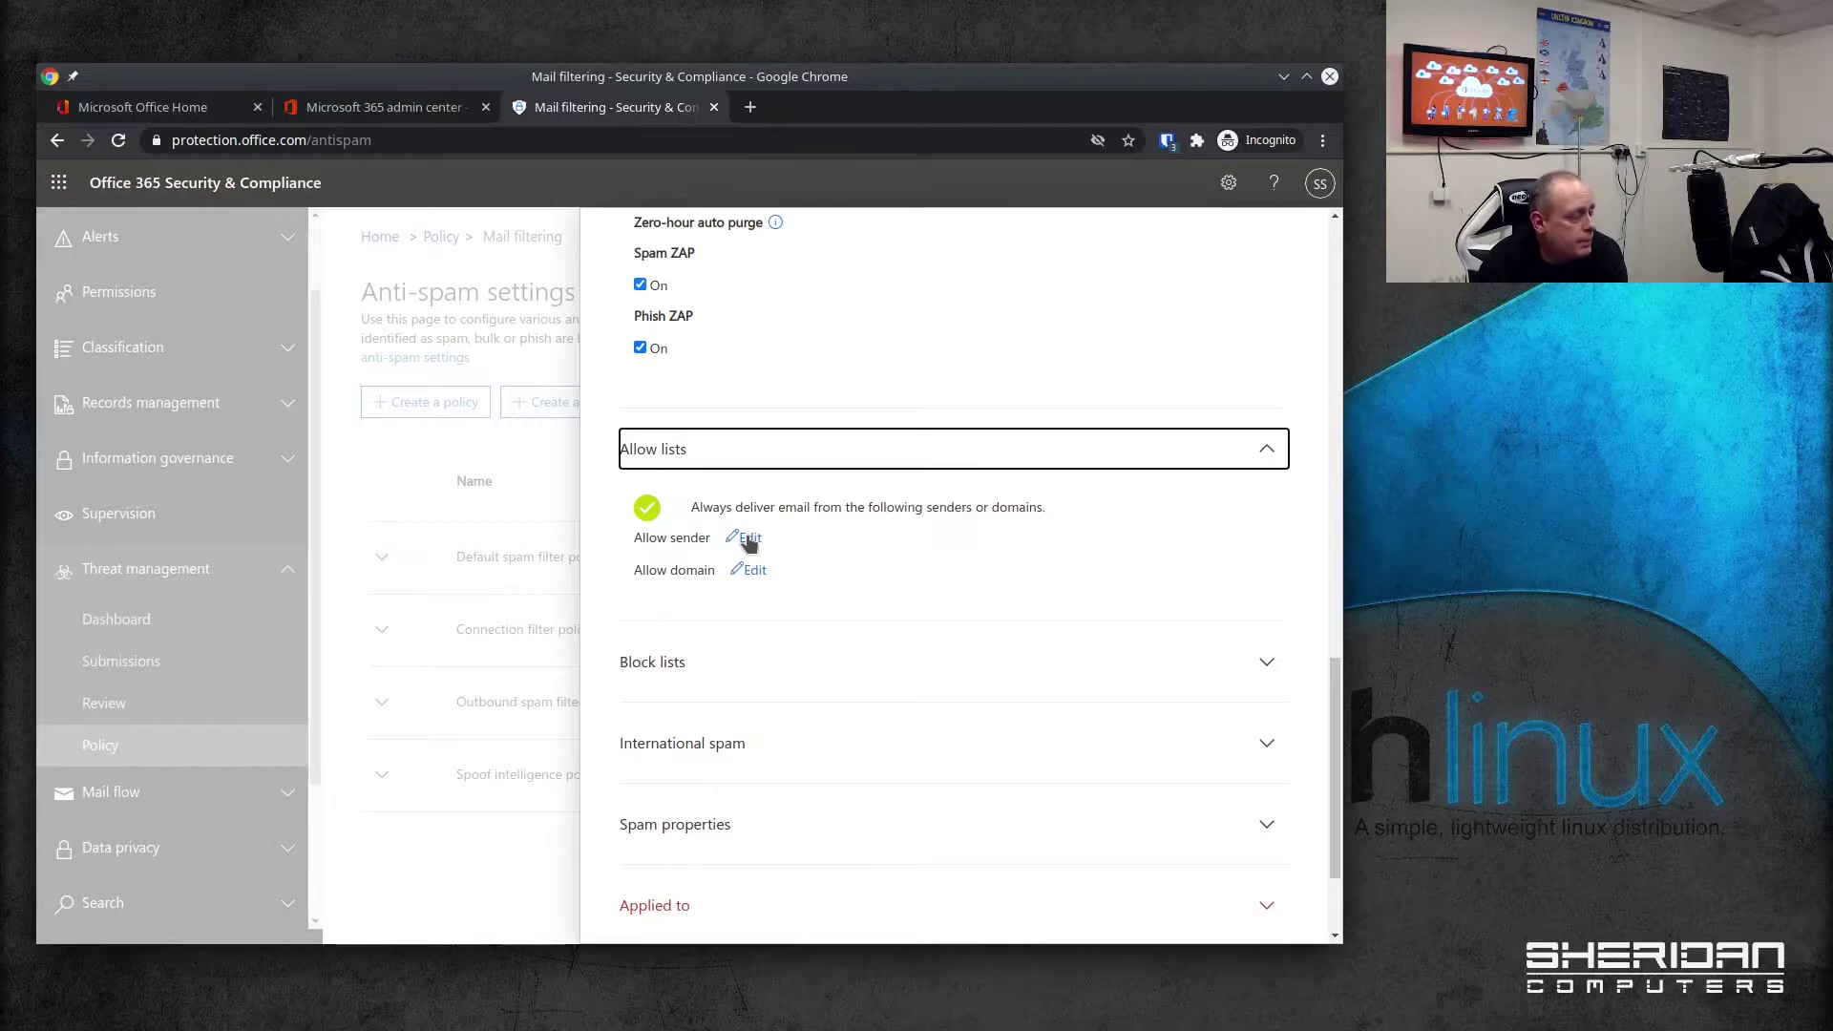
{"action": "left_click", "coordinate": [750, 540]}
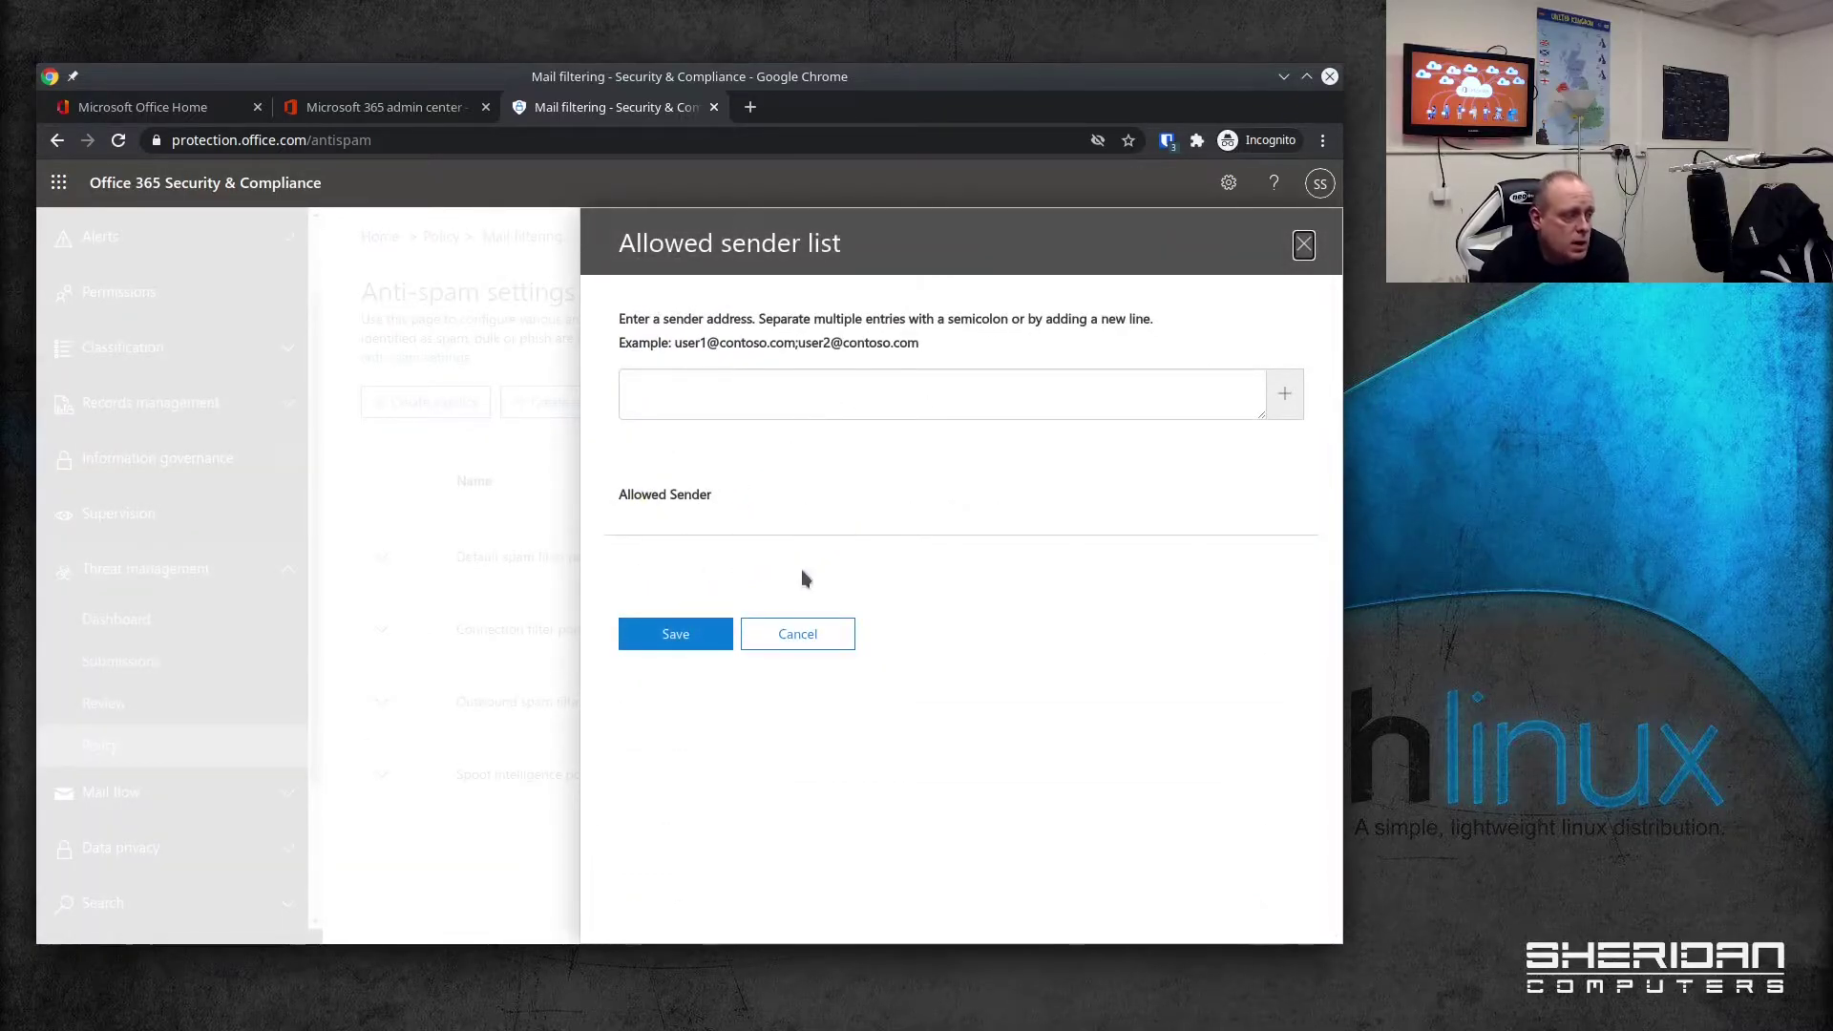
{"action": "left_click", "coordinate": [804, 634]}
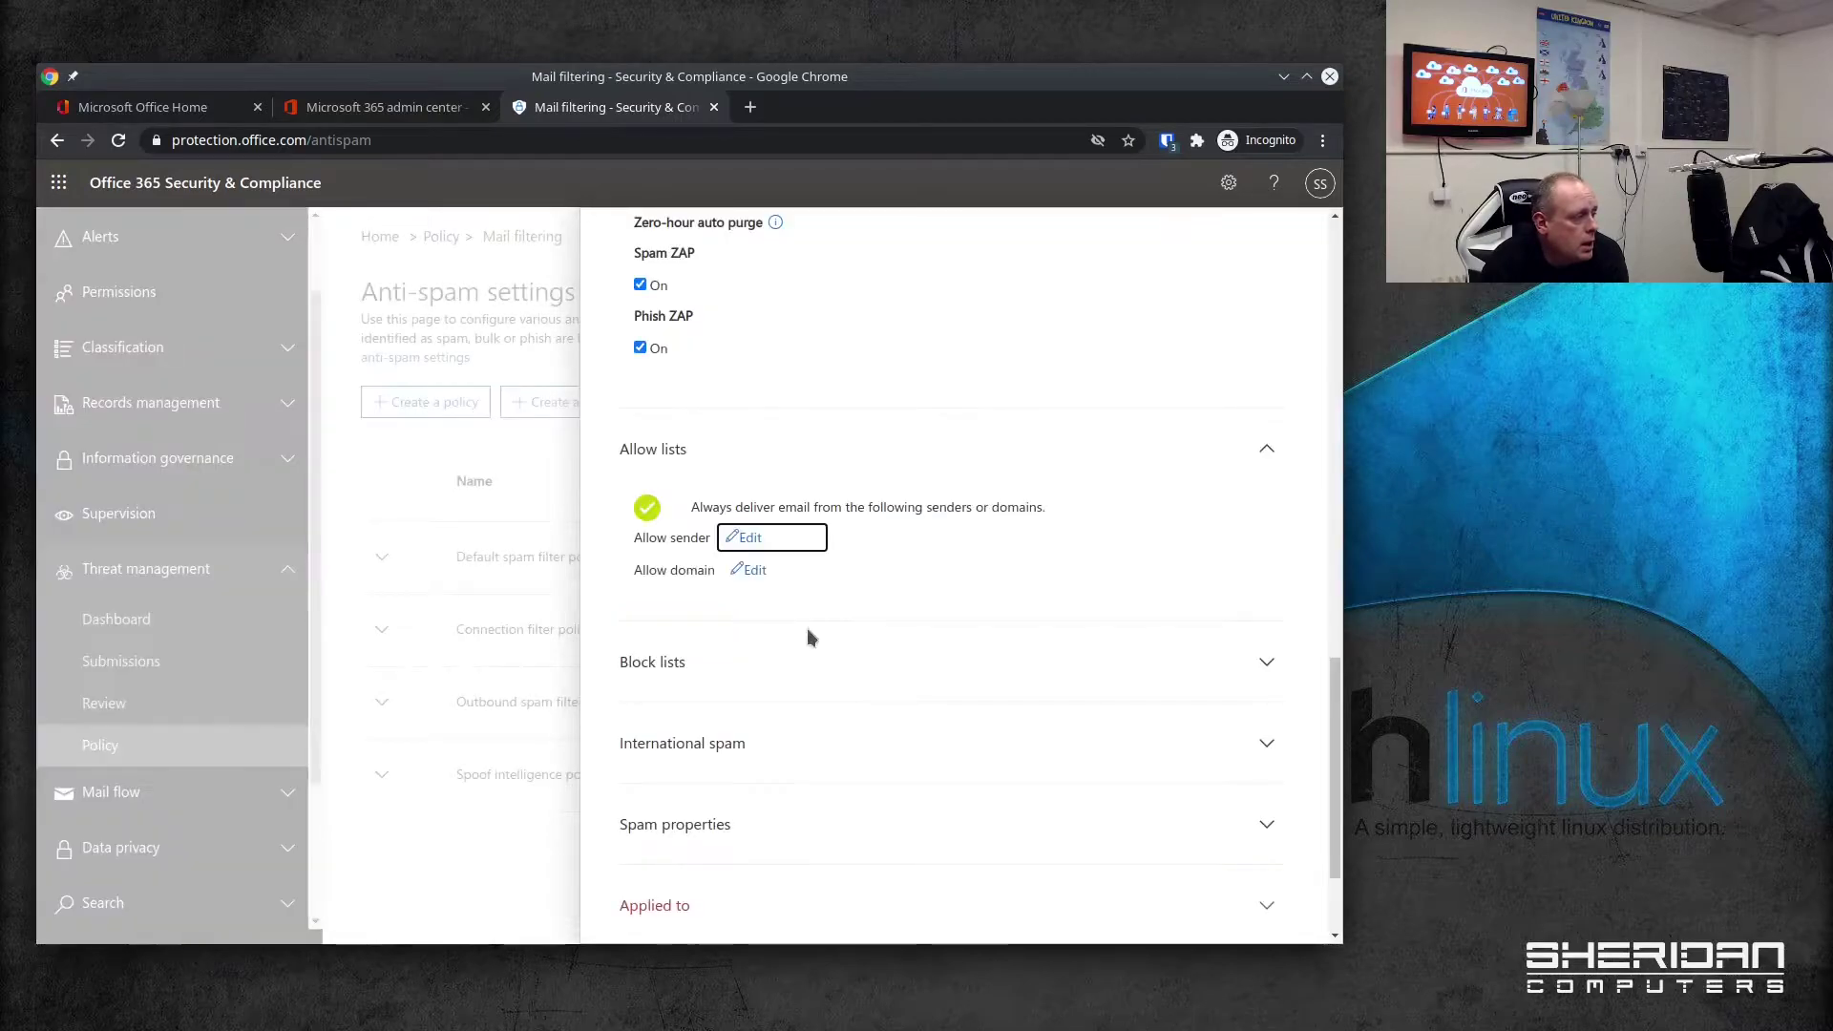
{"action": "left_click", "coordinate": [754, 573]}
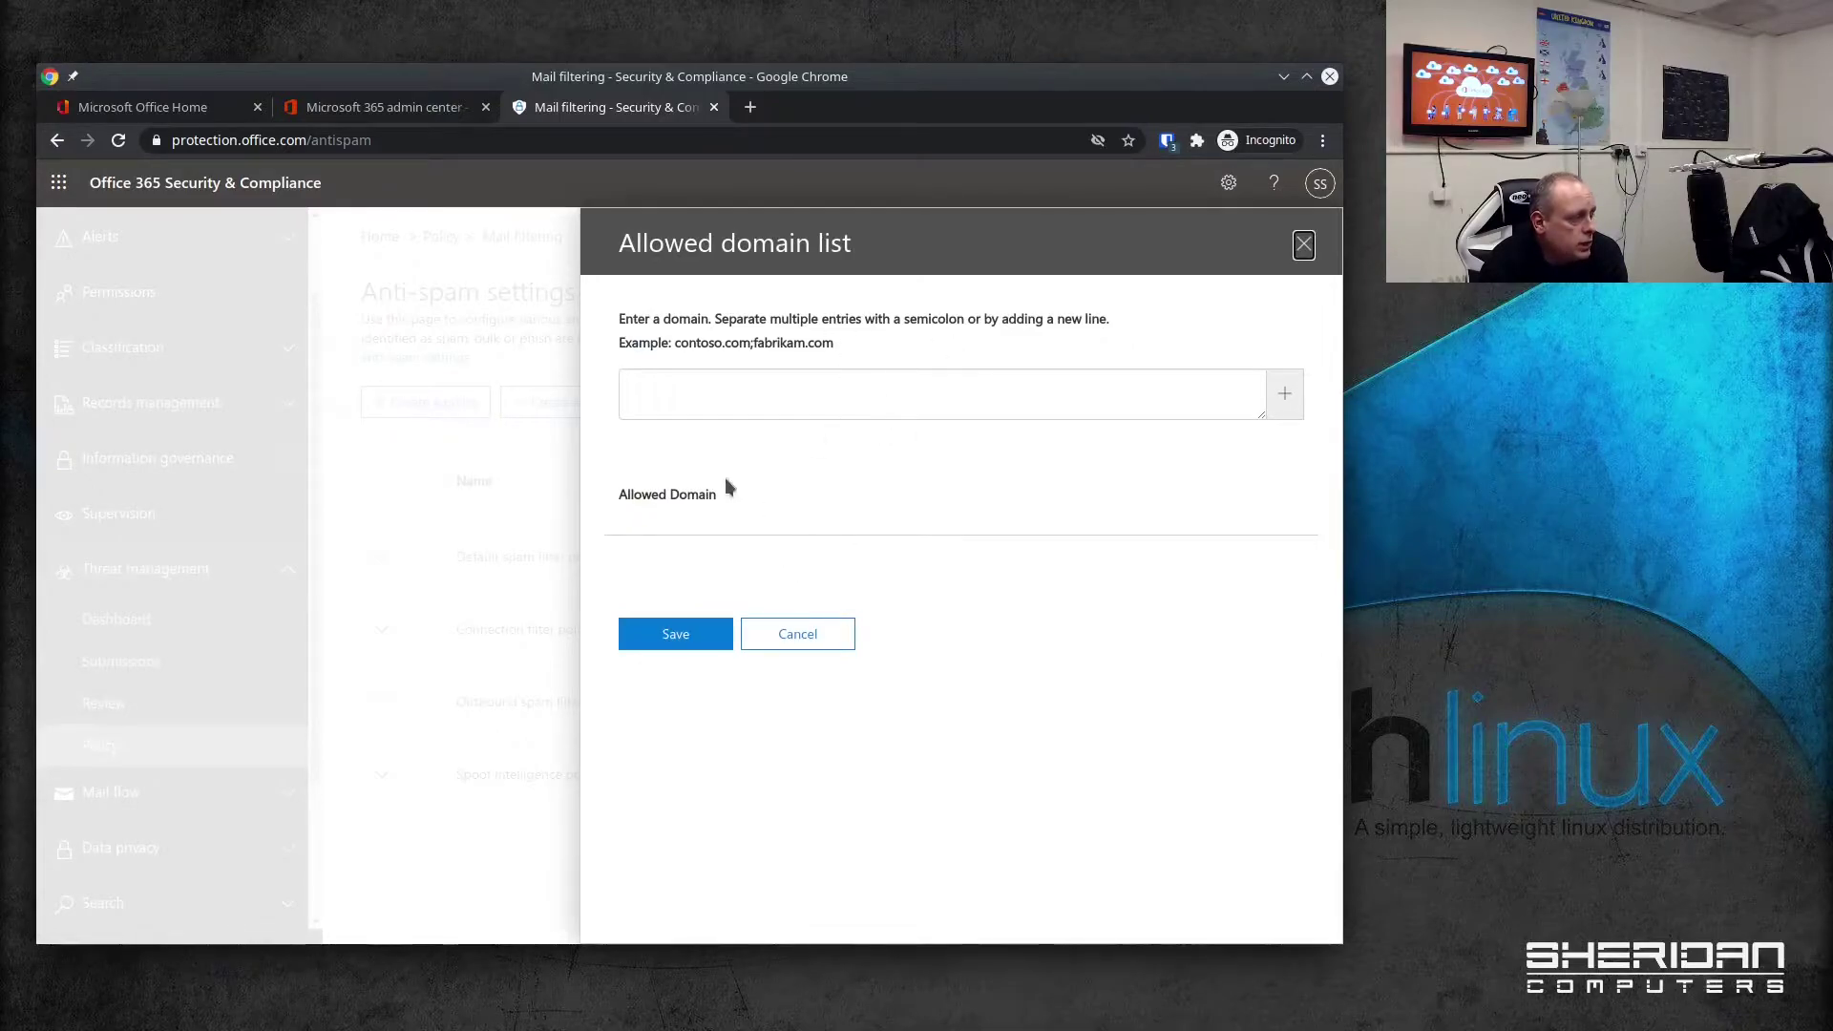
{"action": "left_click", "coordinate": [827, 634]}
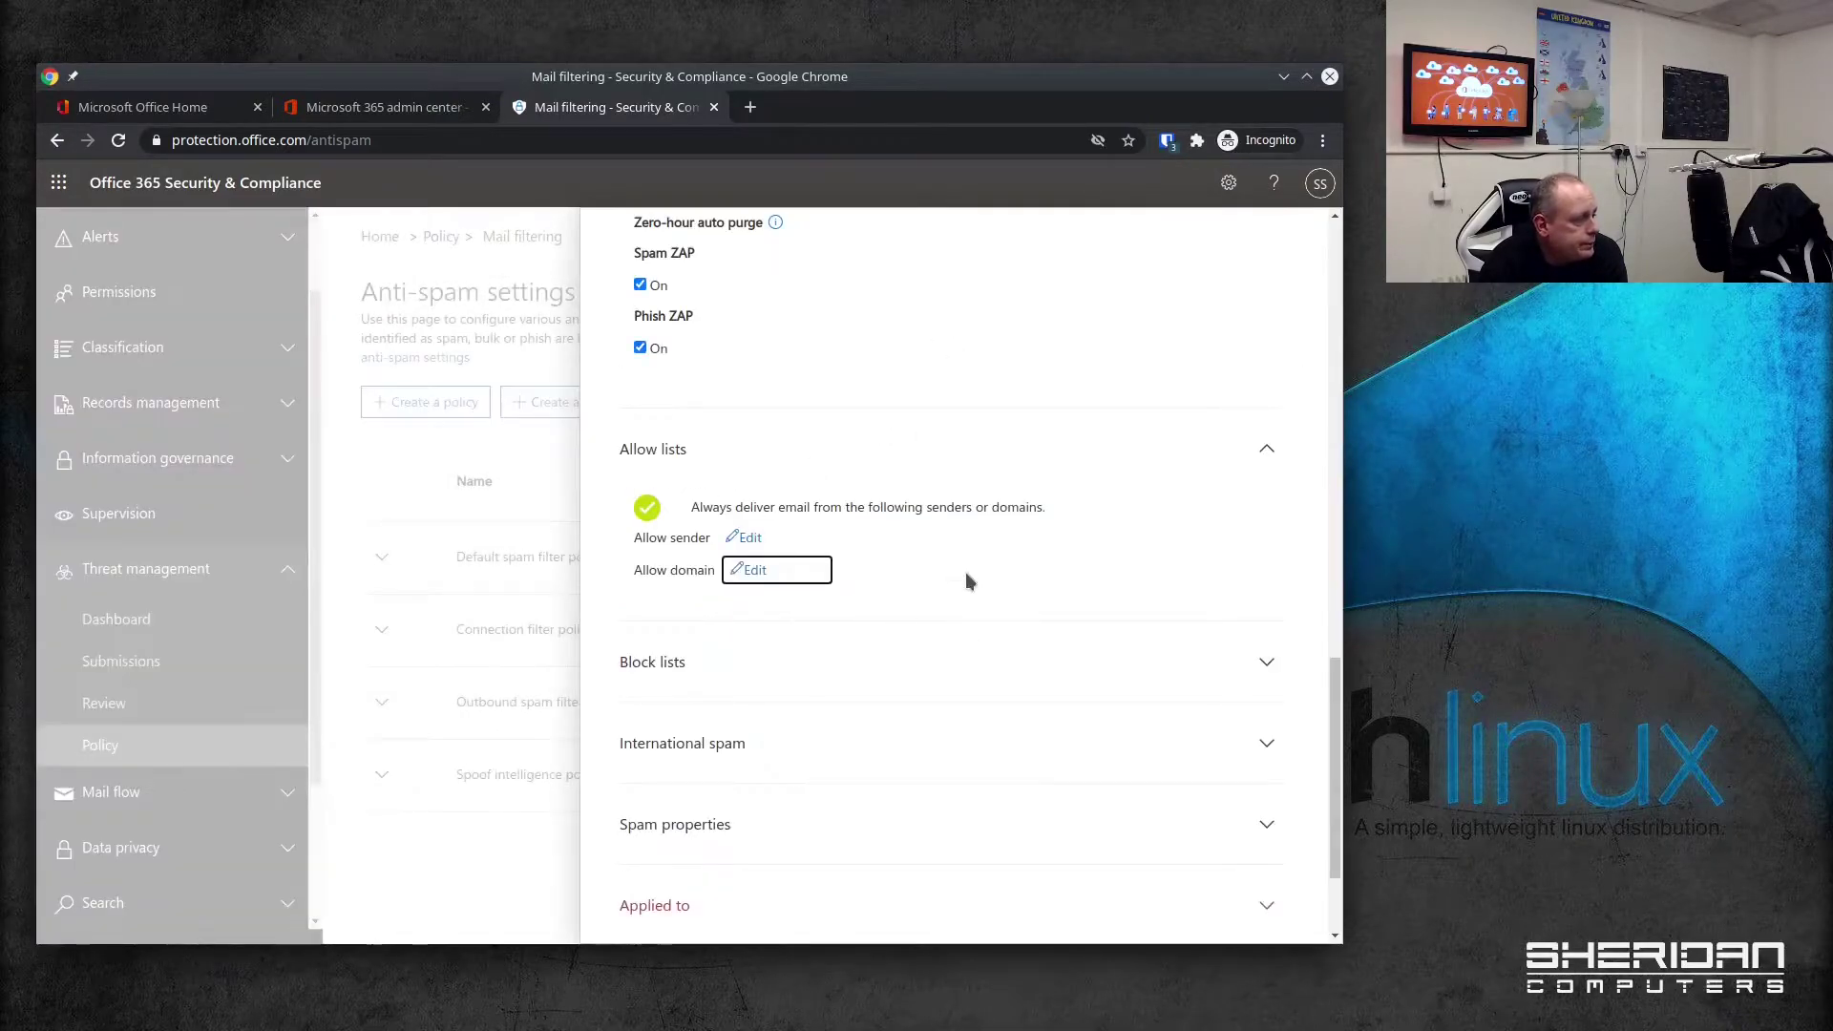
{"action": "left_click", "coordinate": [957, 659]}
{"action": "scroll", "coordinate": [955, 649], "scroll_direction": "down", "scroll_amount": 2}
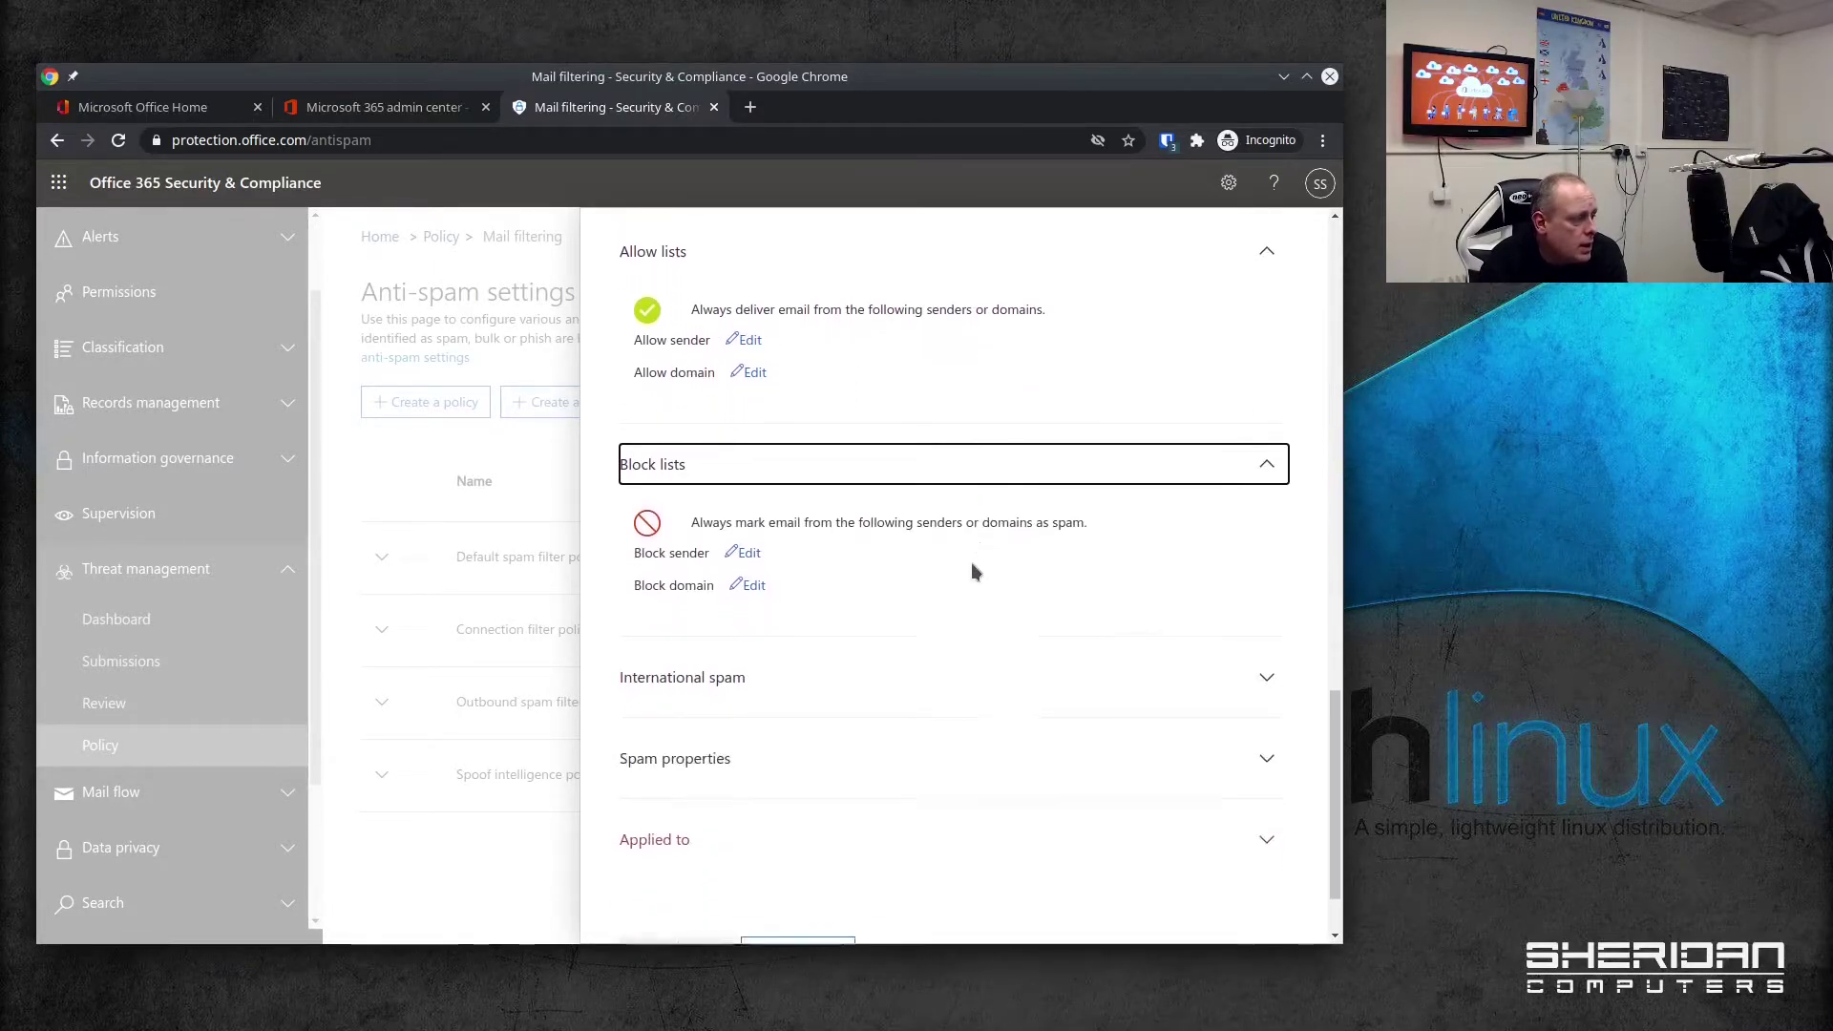
{"action": "left_click", "coordinate": [751, 550]}
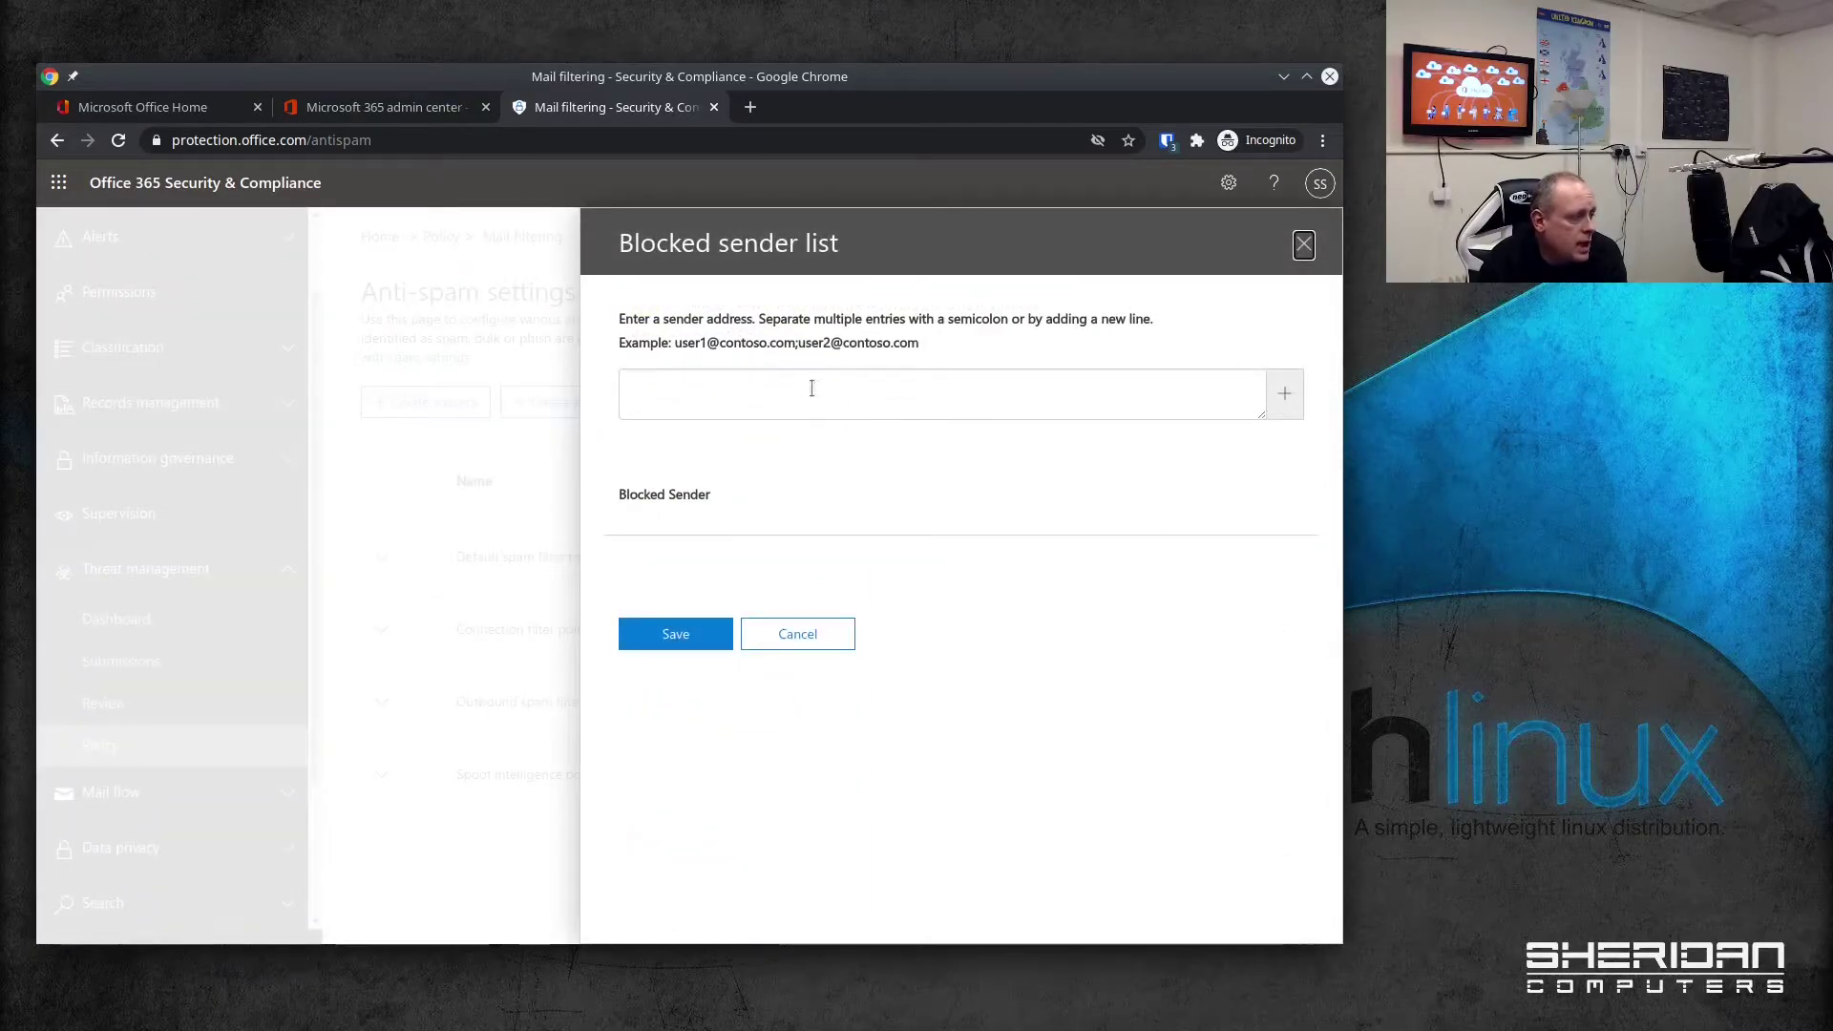
{"action": "left_click", "coordinate": [818, 625]}
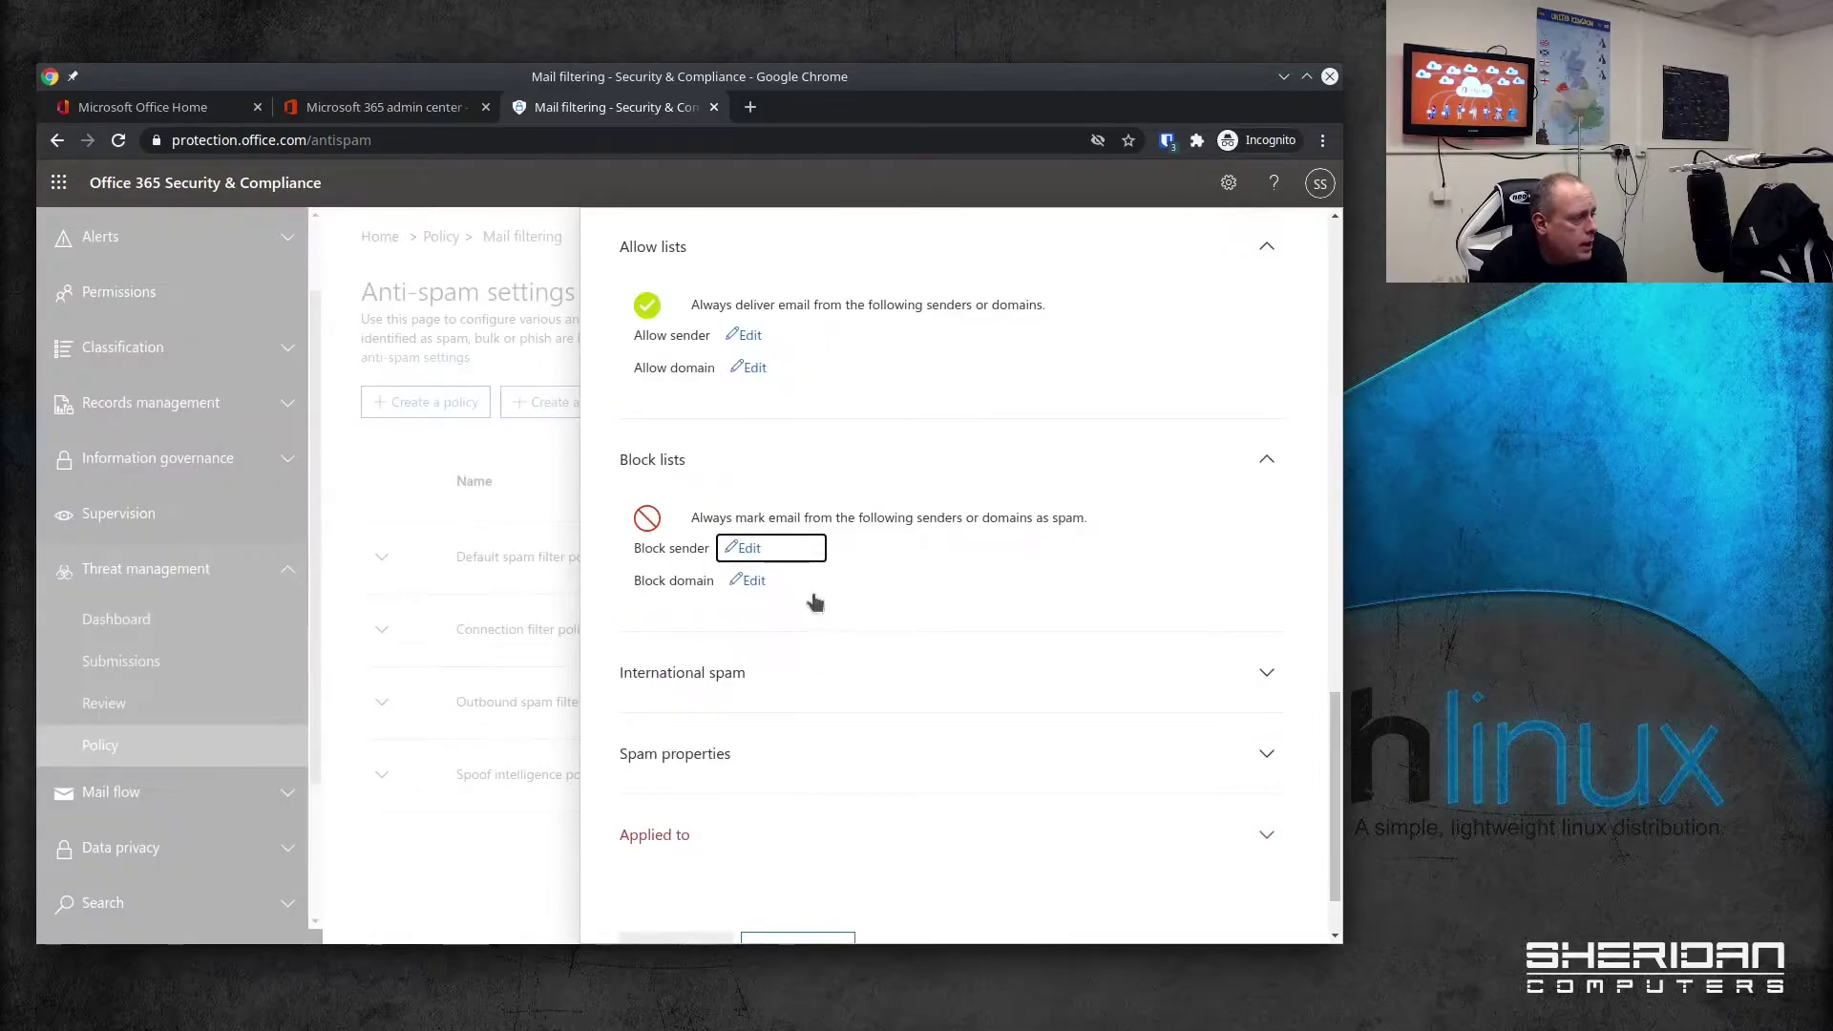
{"action": "left_click", "coordinate": [754, 584]}
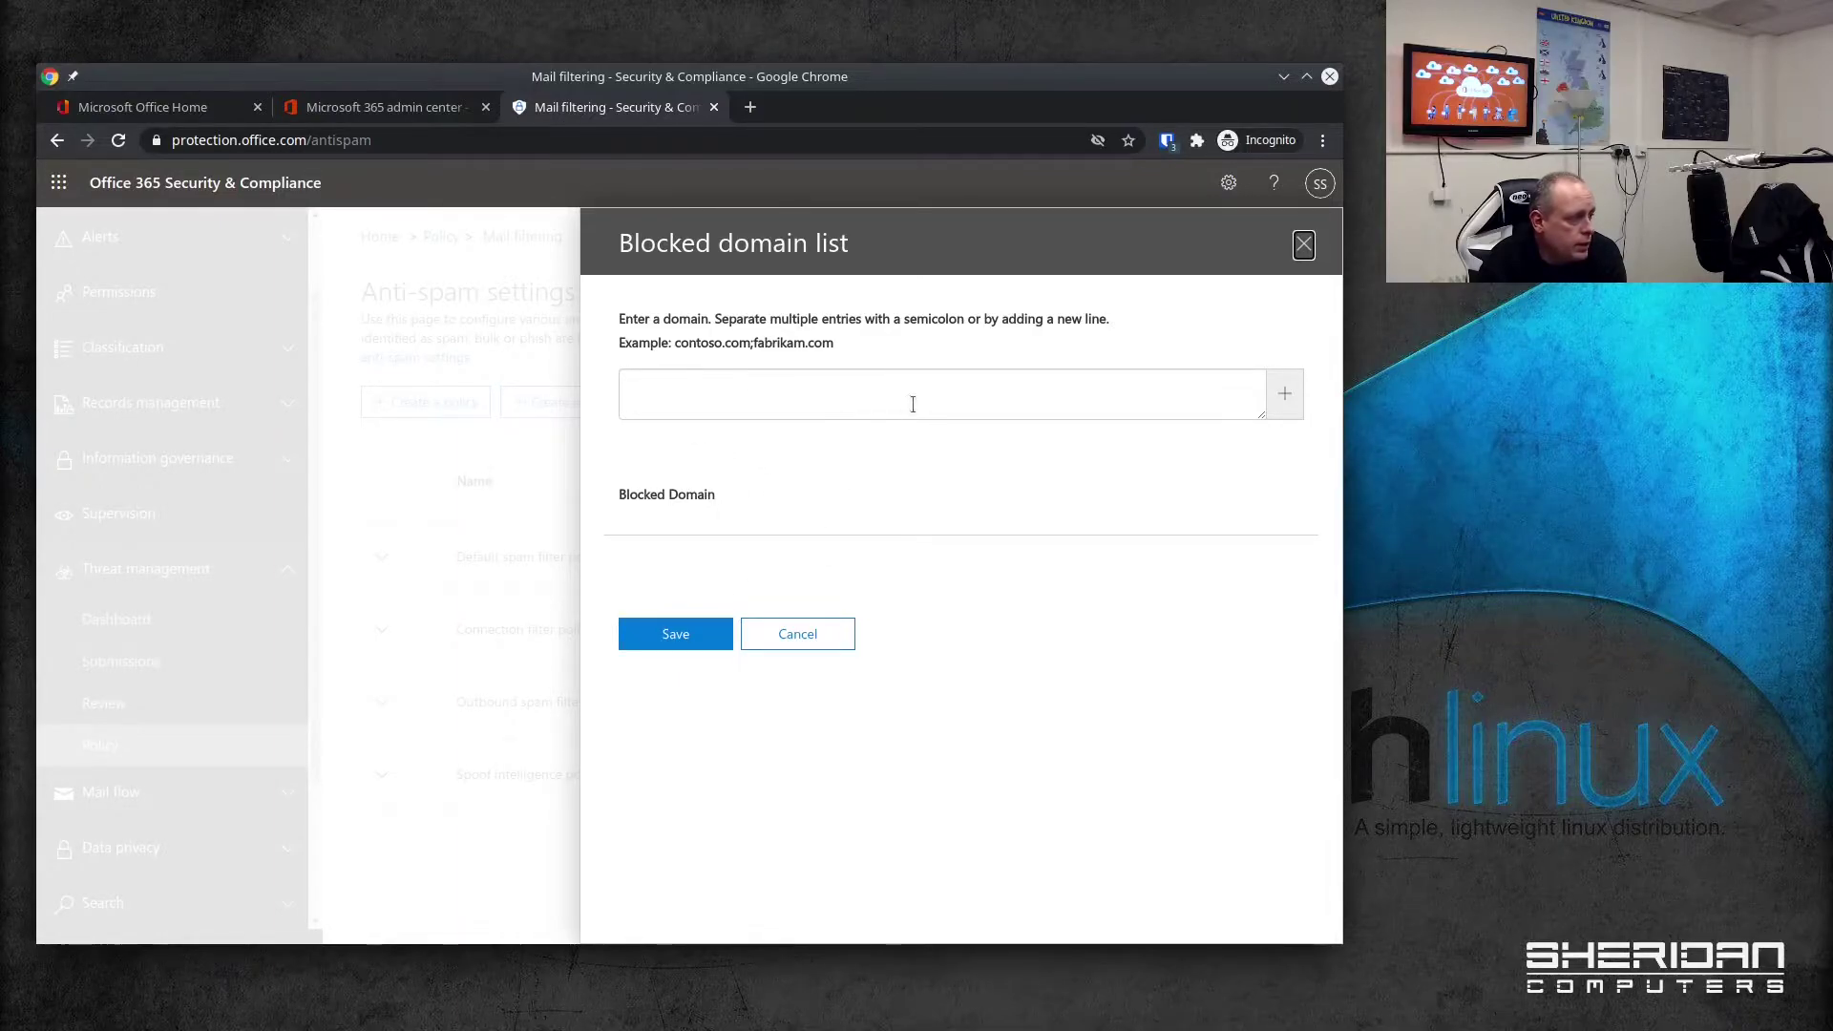
{"action": "left_click", "coordinate": [822, 633]}
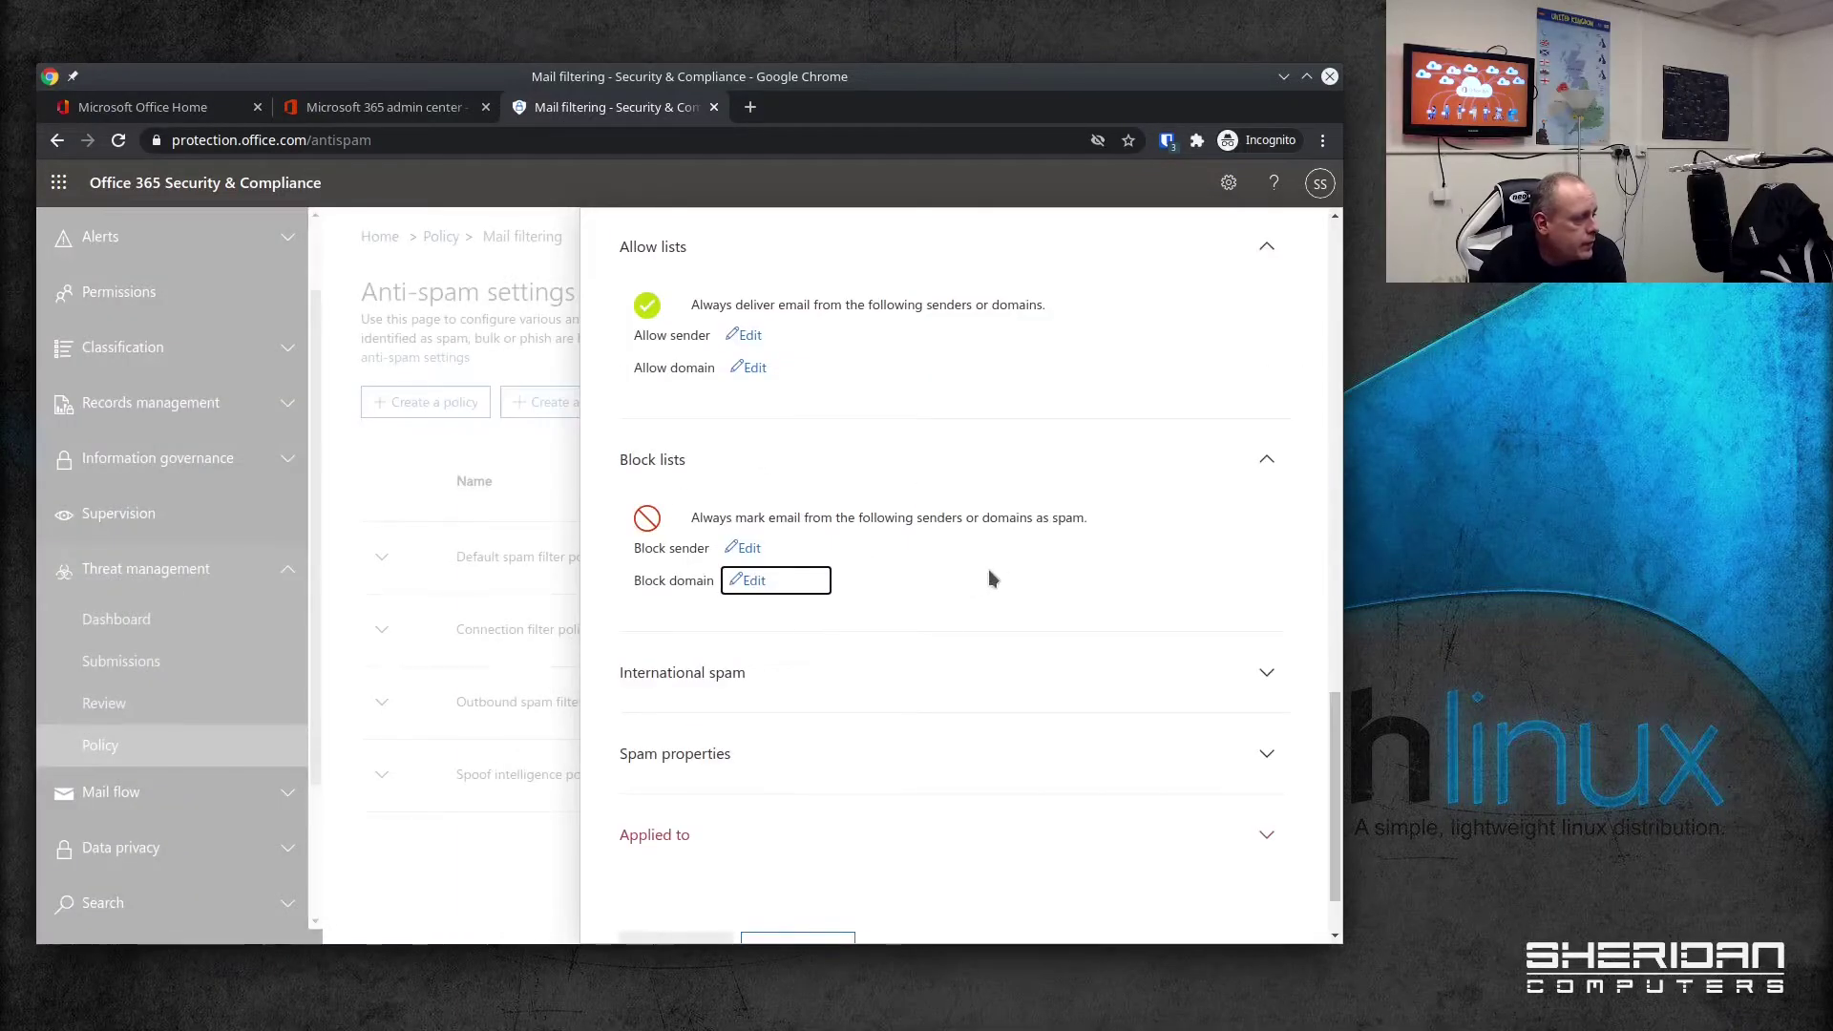
{"action": "scroll", "coordinate": [988, 576], "scroll_direction": "down", "scroll_amount": 1}
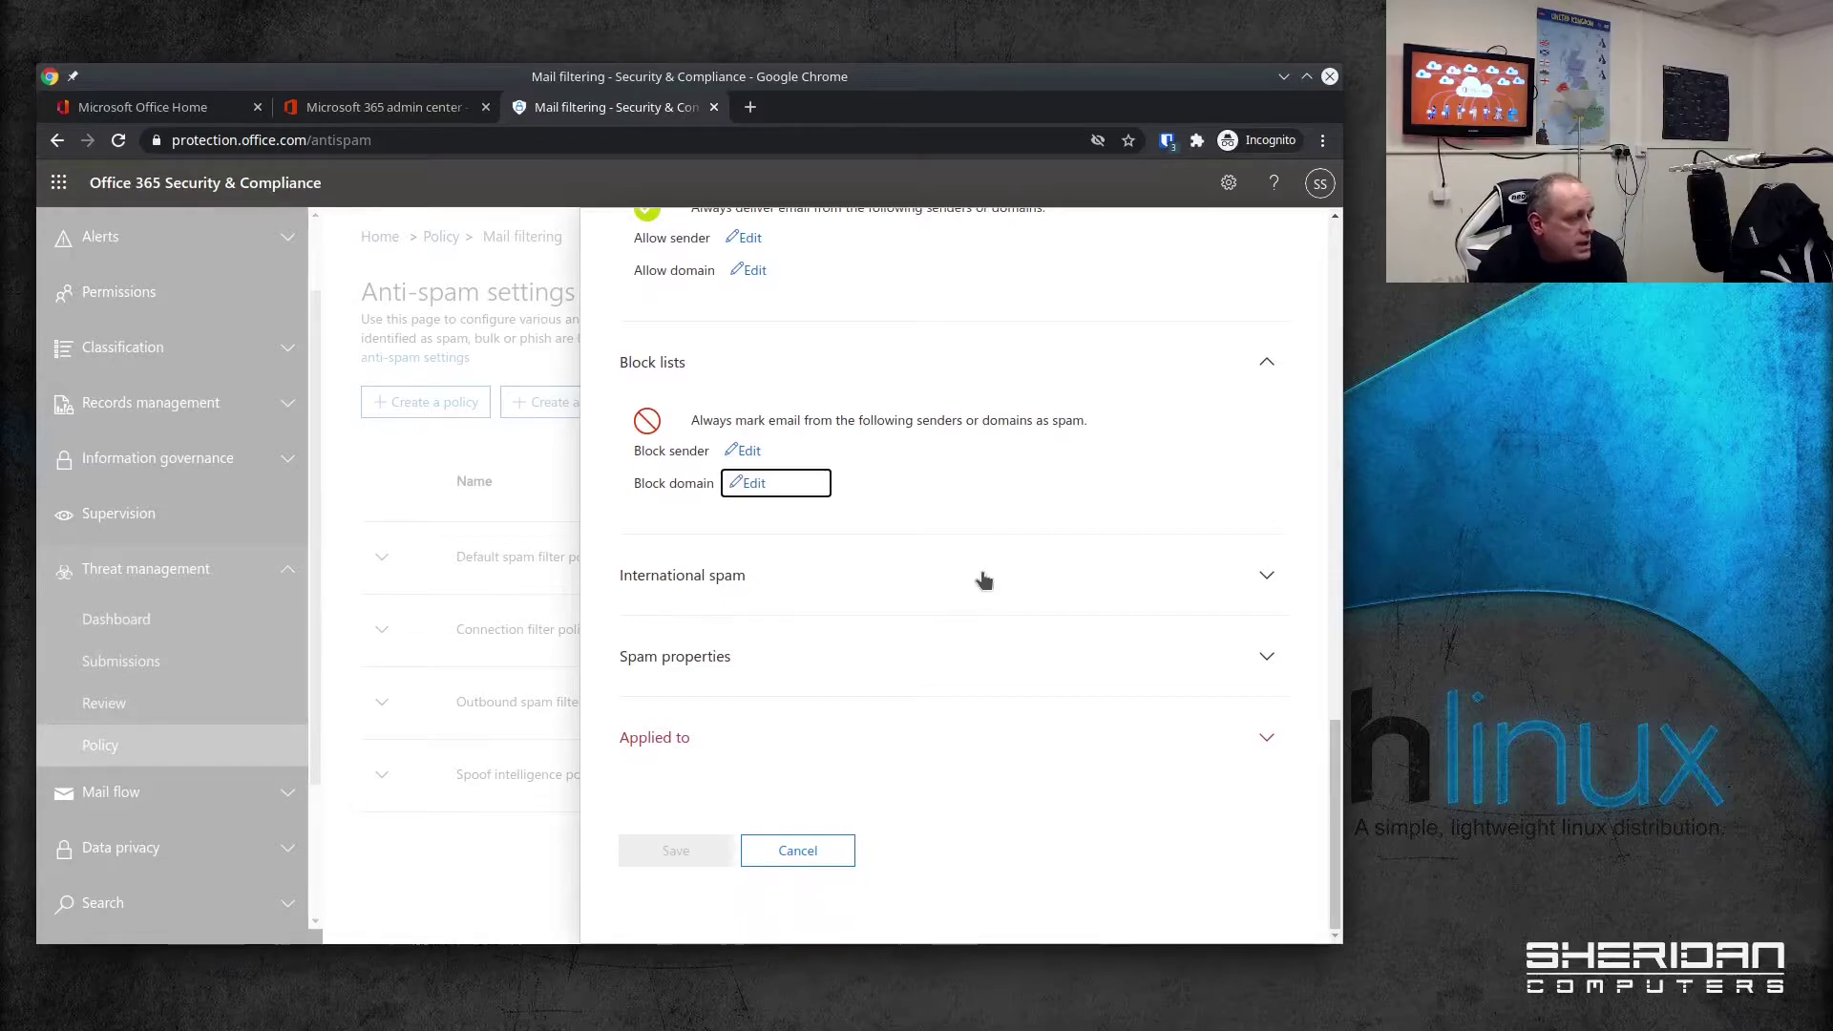
Step: Try a message-language filter, searching 'rus' for Russian, then cancel so it stays off
{"action": "left_click", "coordinate": [984, 578]}
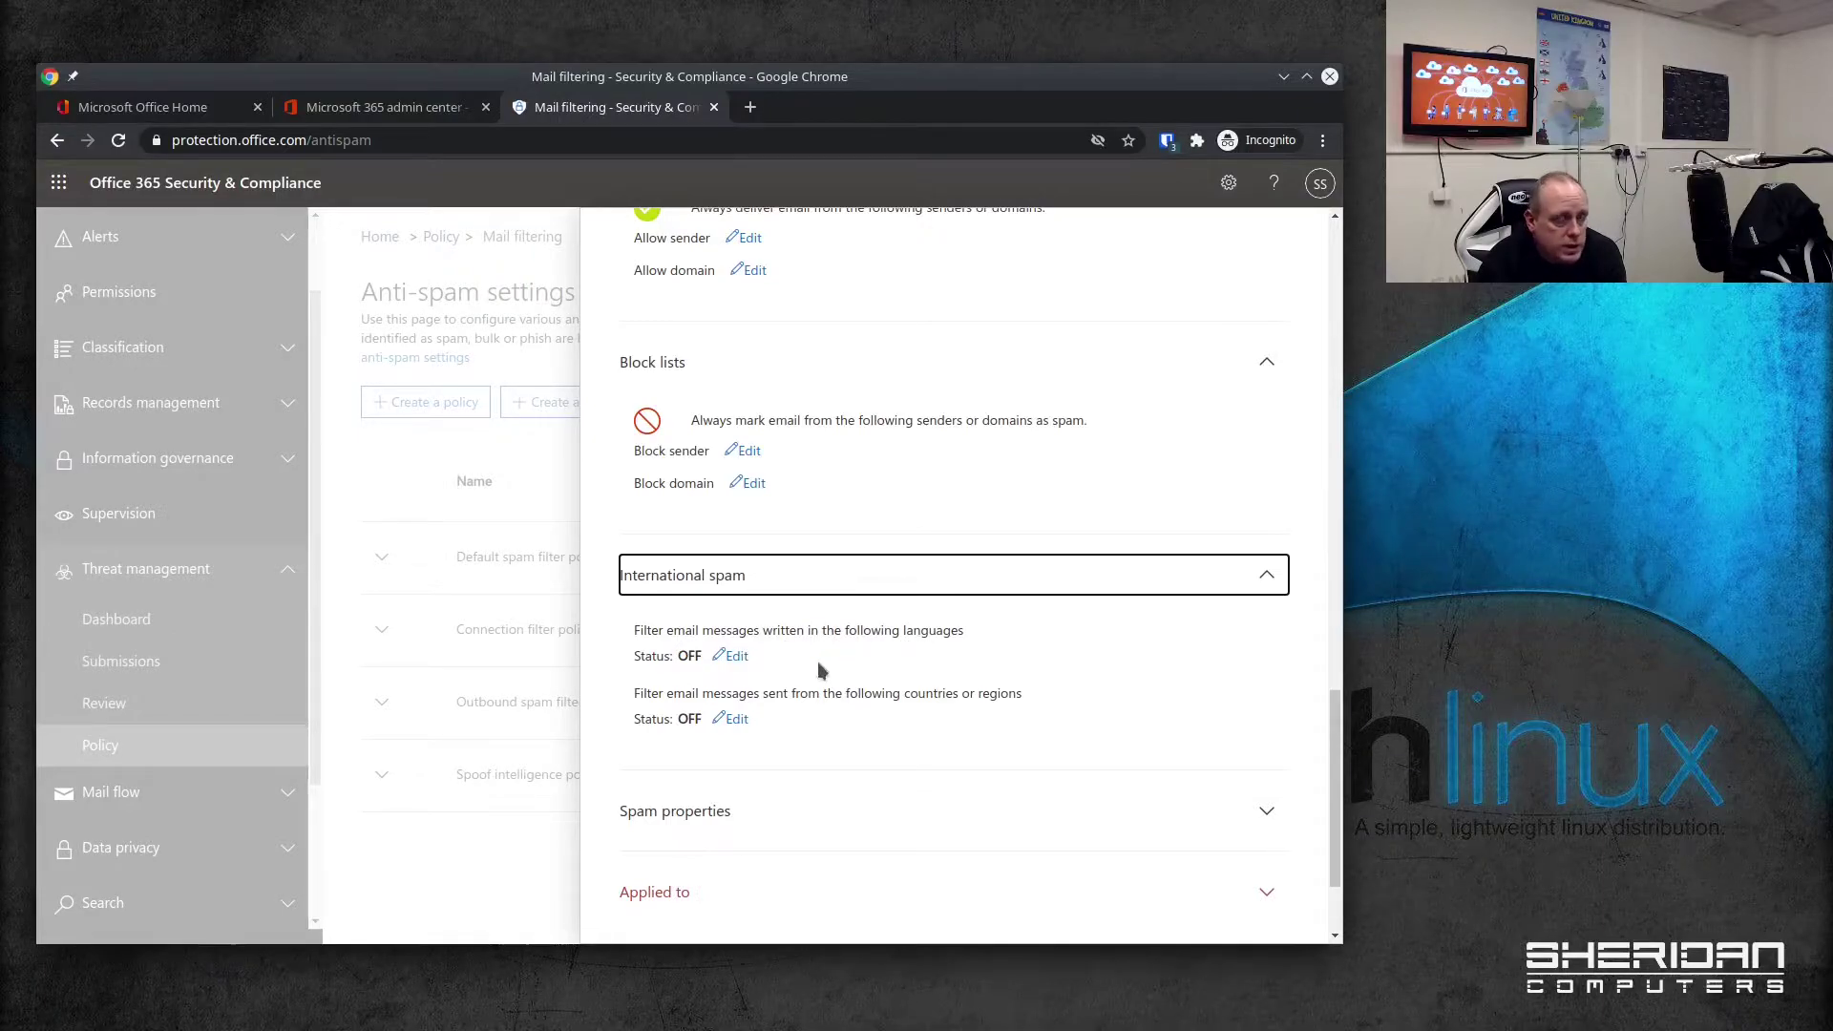
{"action": "left_click", "coordinate": [734, 662]}
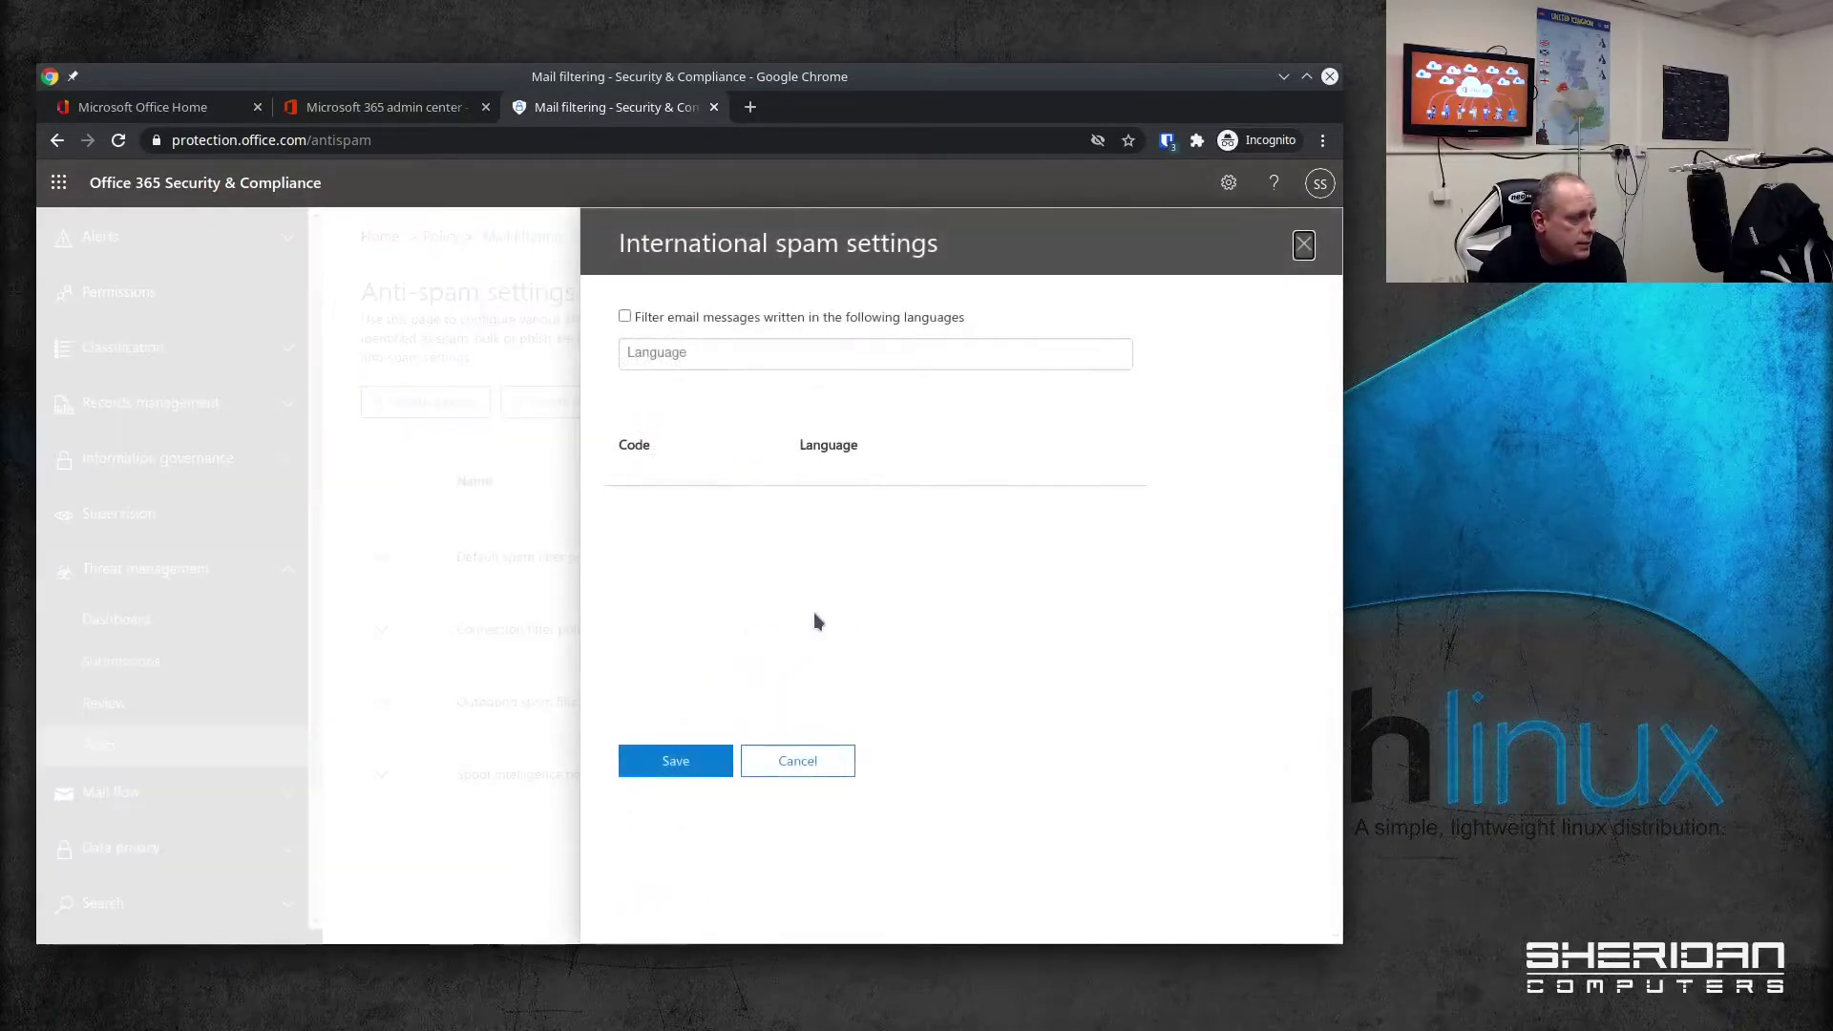
{"action": "left_click", "coordinate": [732, 357]}
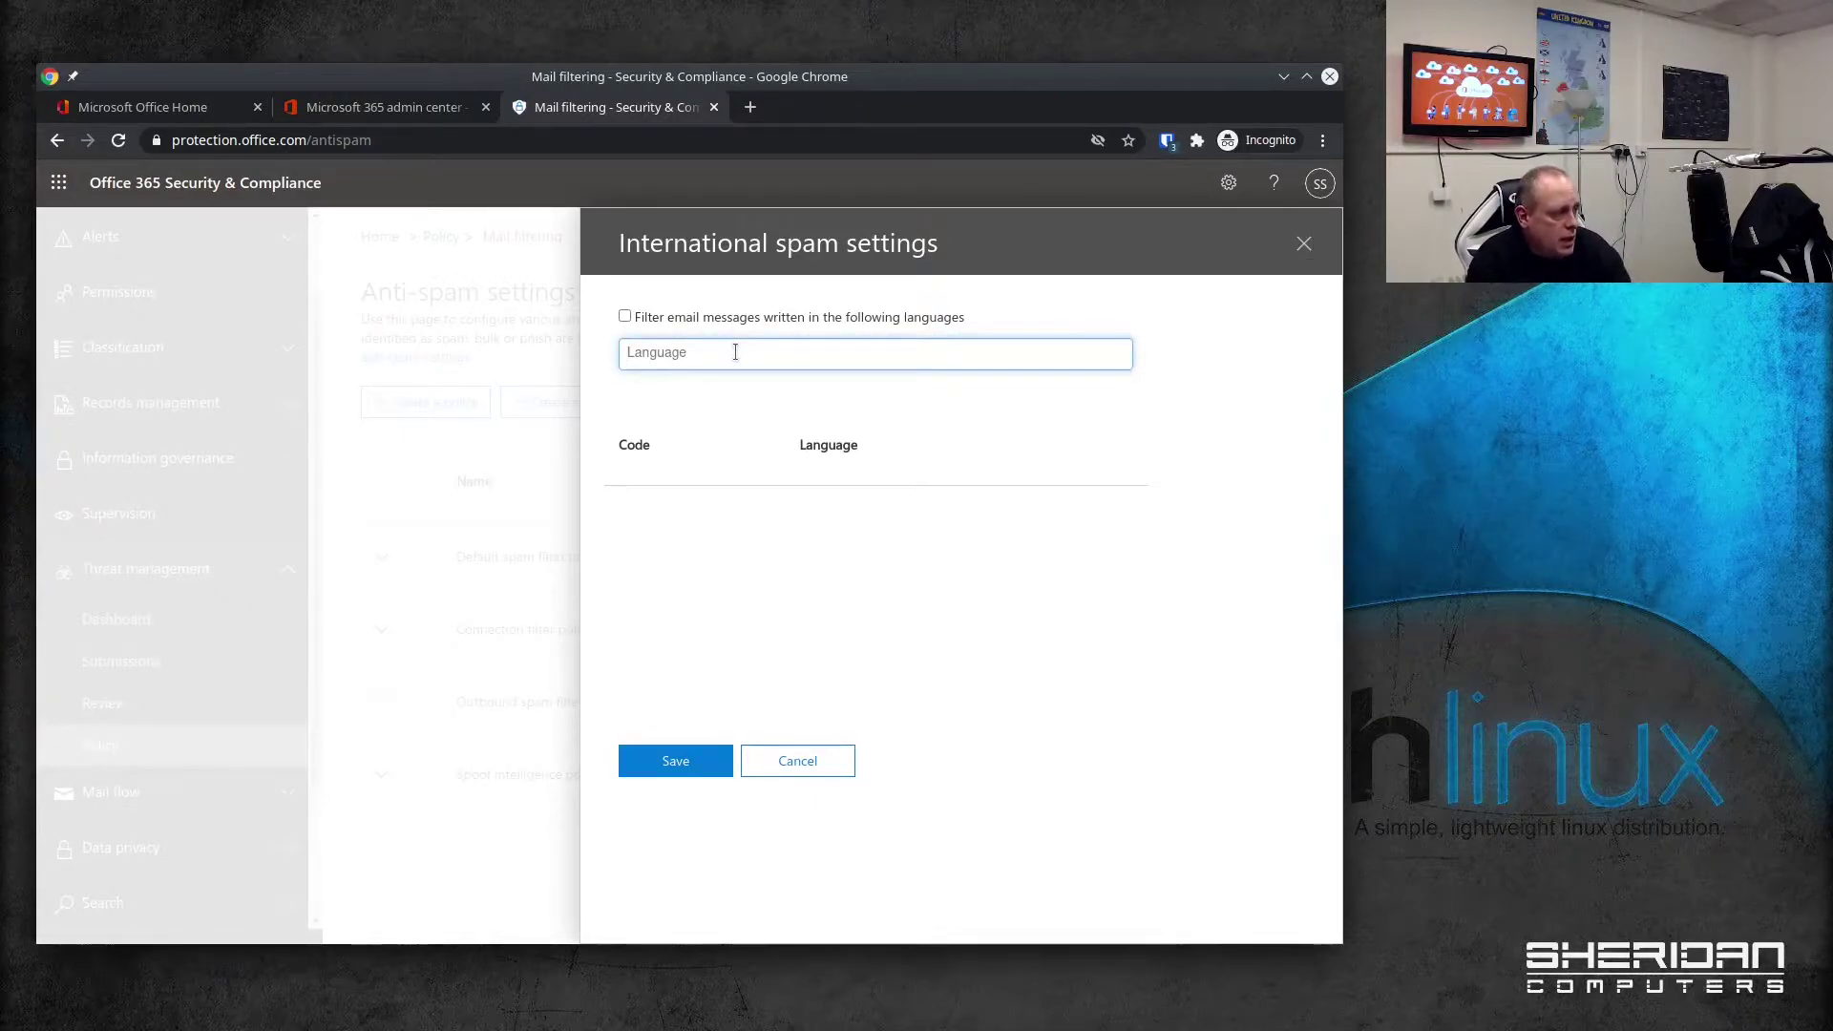
{"action": "left_click", "coordinate": [625, 319]}
{"action": "left_click", "coordinate": [686, 352]}
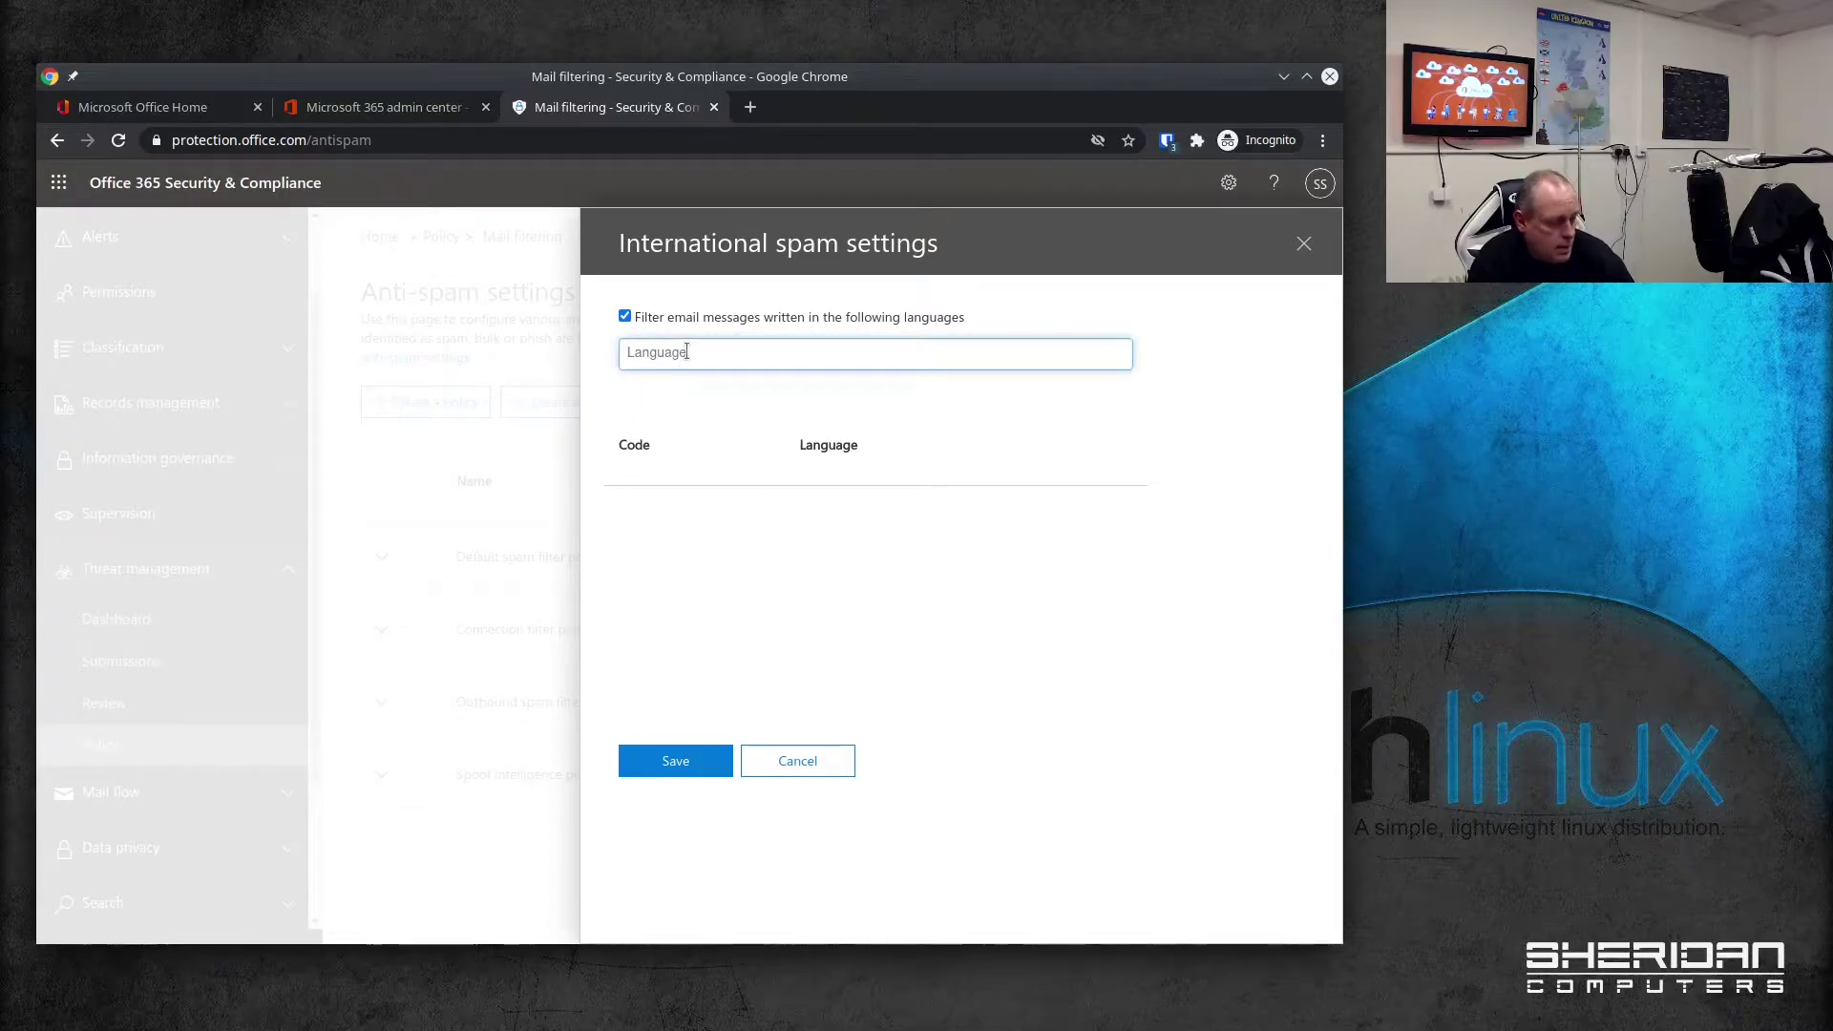
{"action": "type", "text": "ar"}
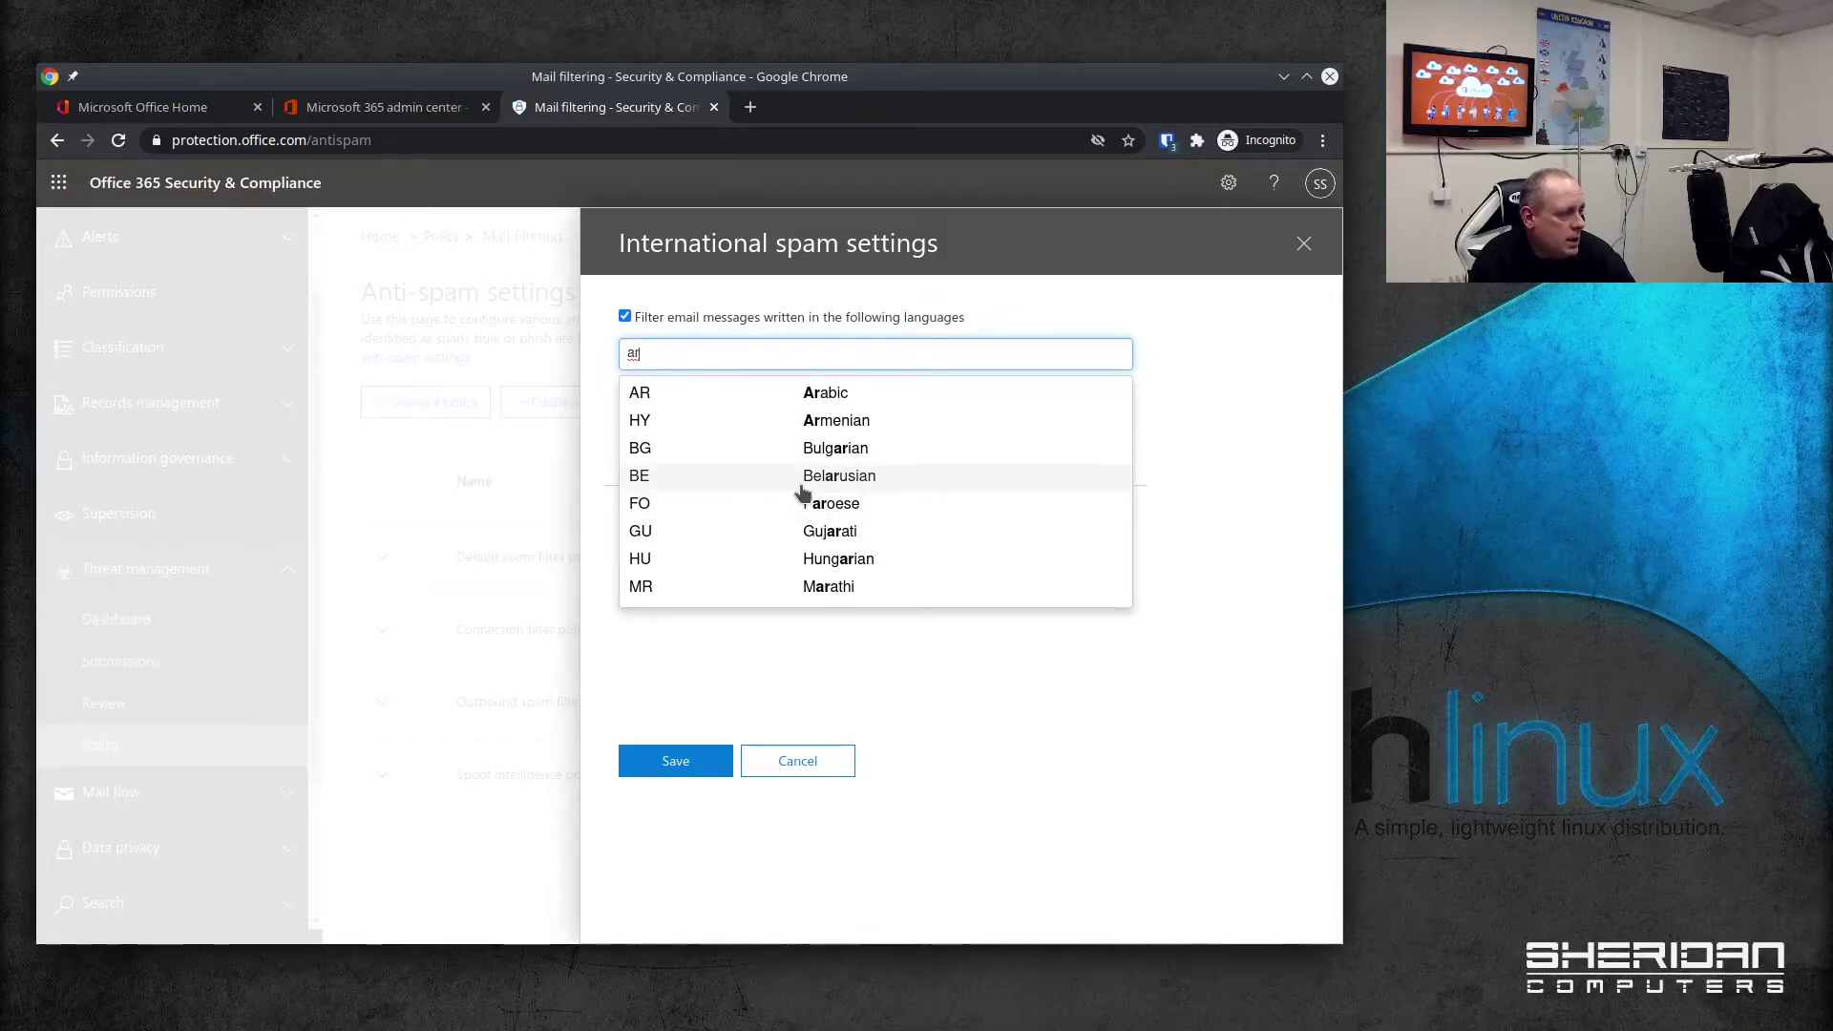
{"action": "left_click", "coordinate": [773, 476]}
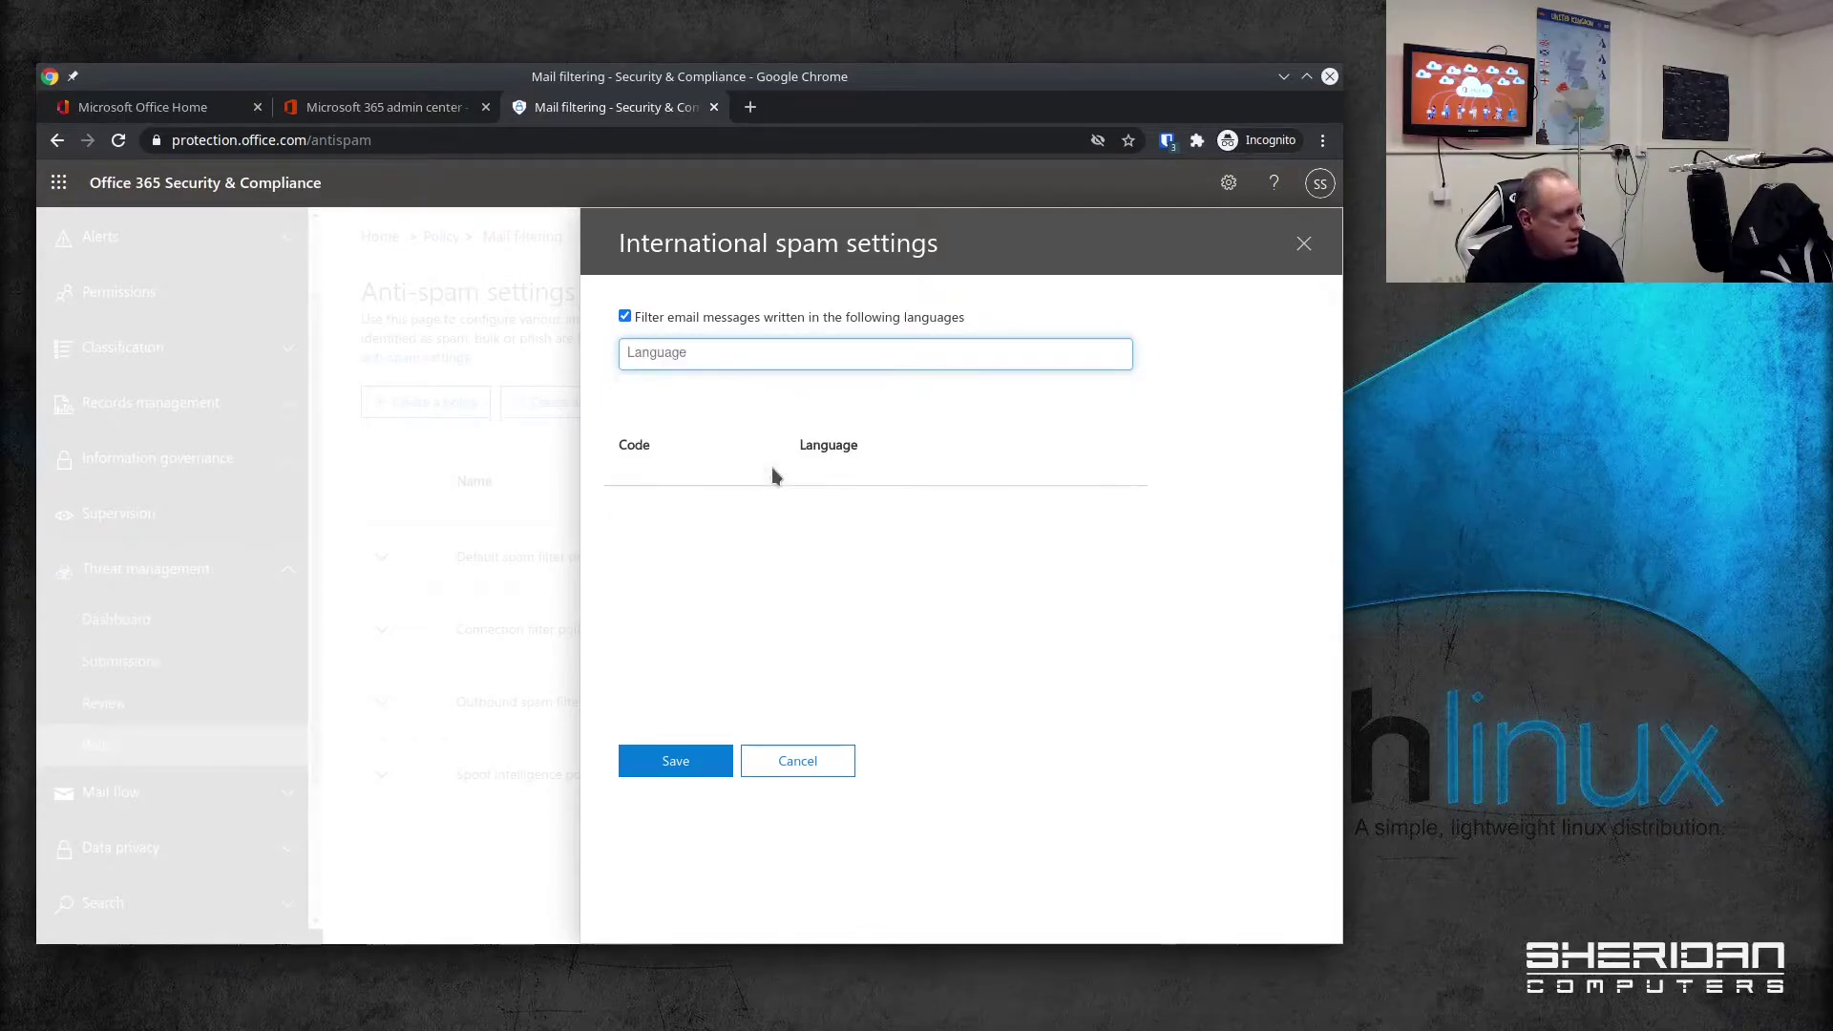
{"action": "type", "text": "rus"}
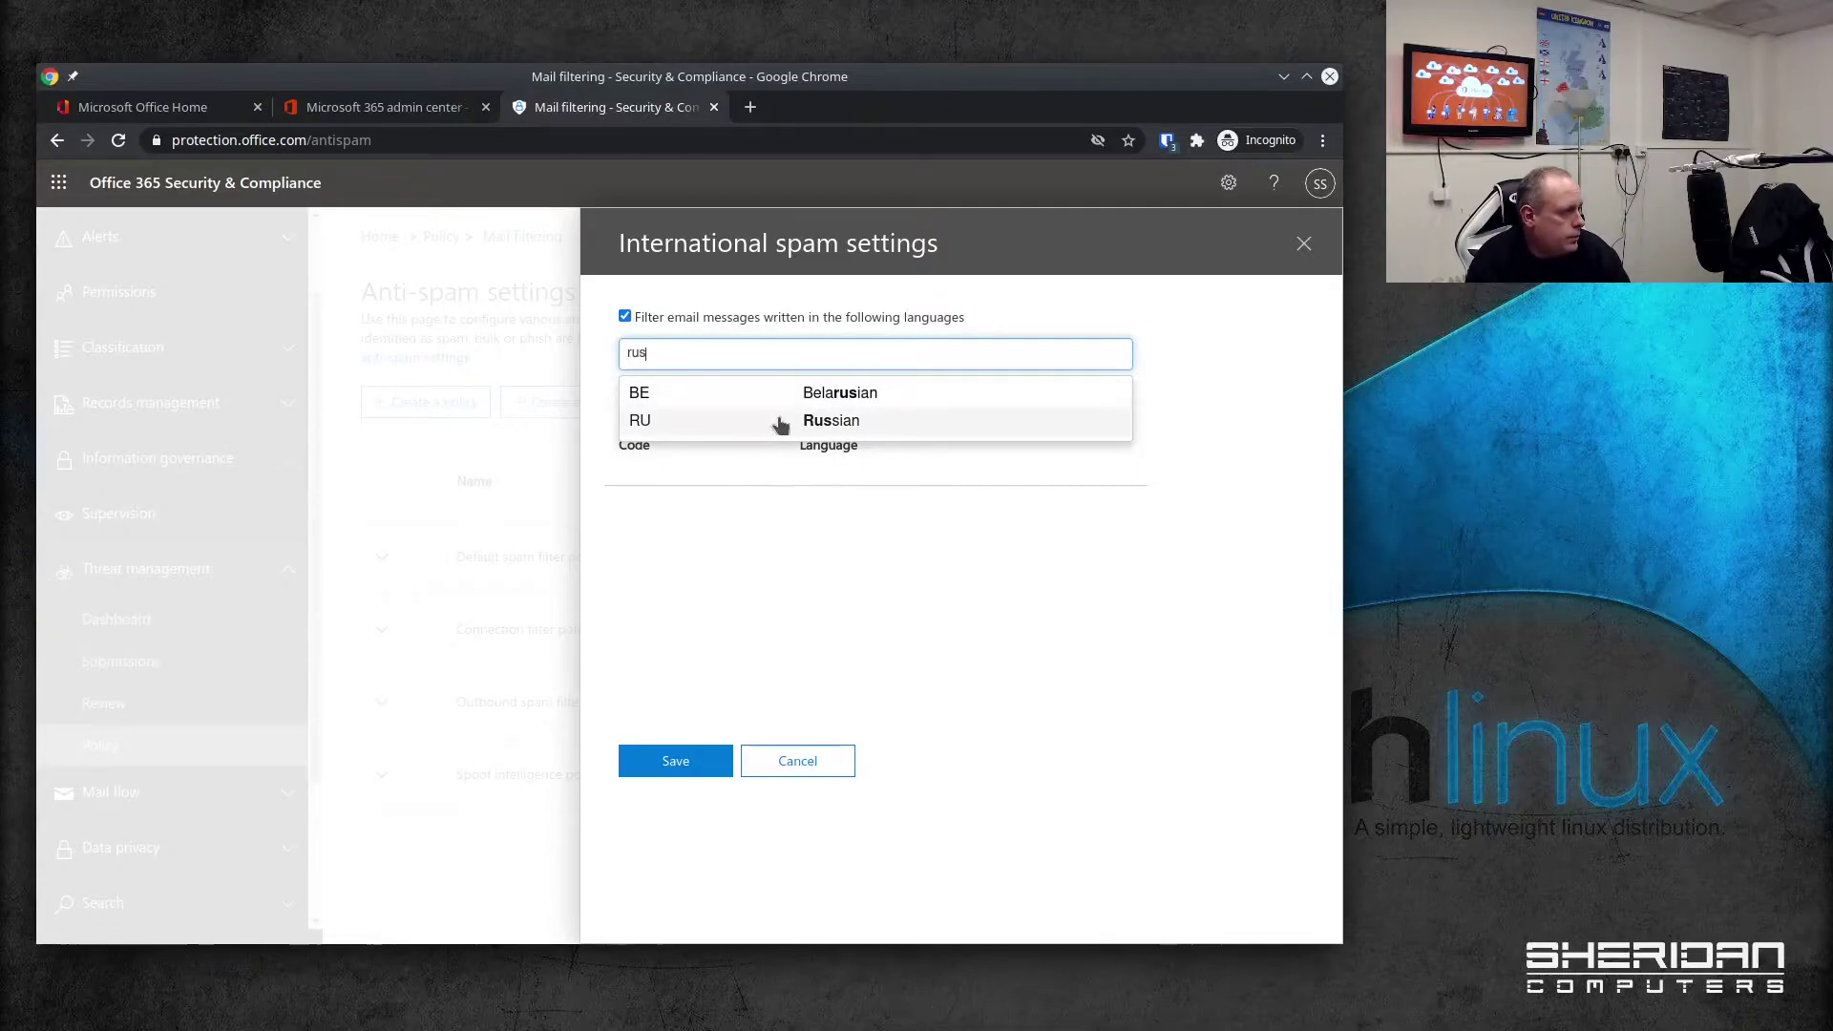
{"action": "left_click", "coordinate": [987, 511]}
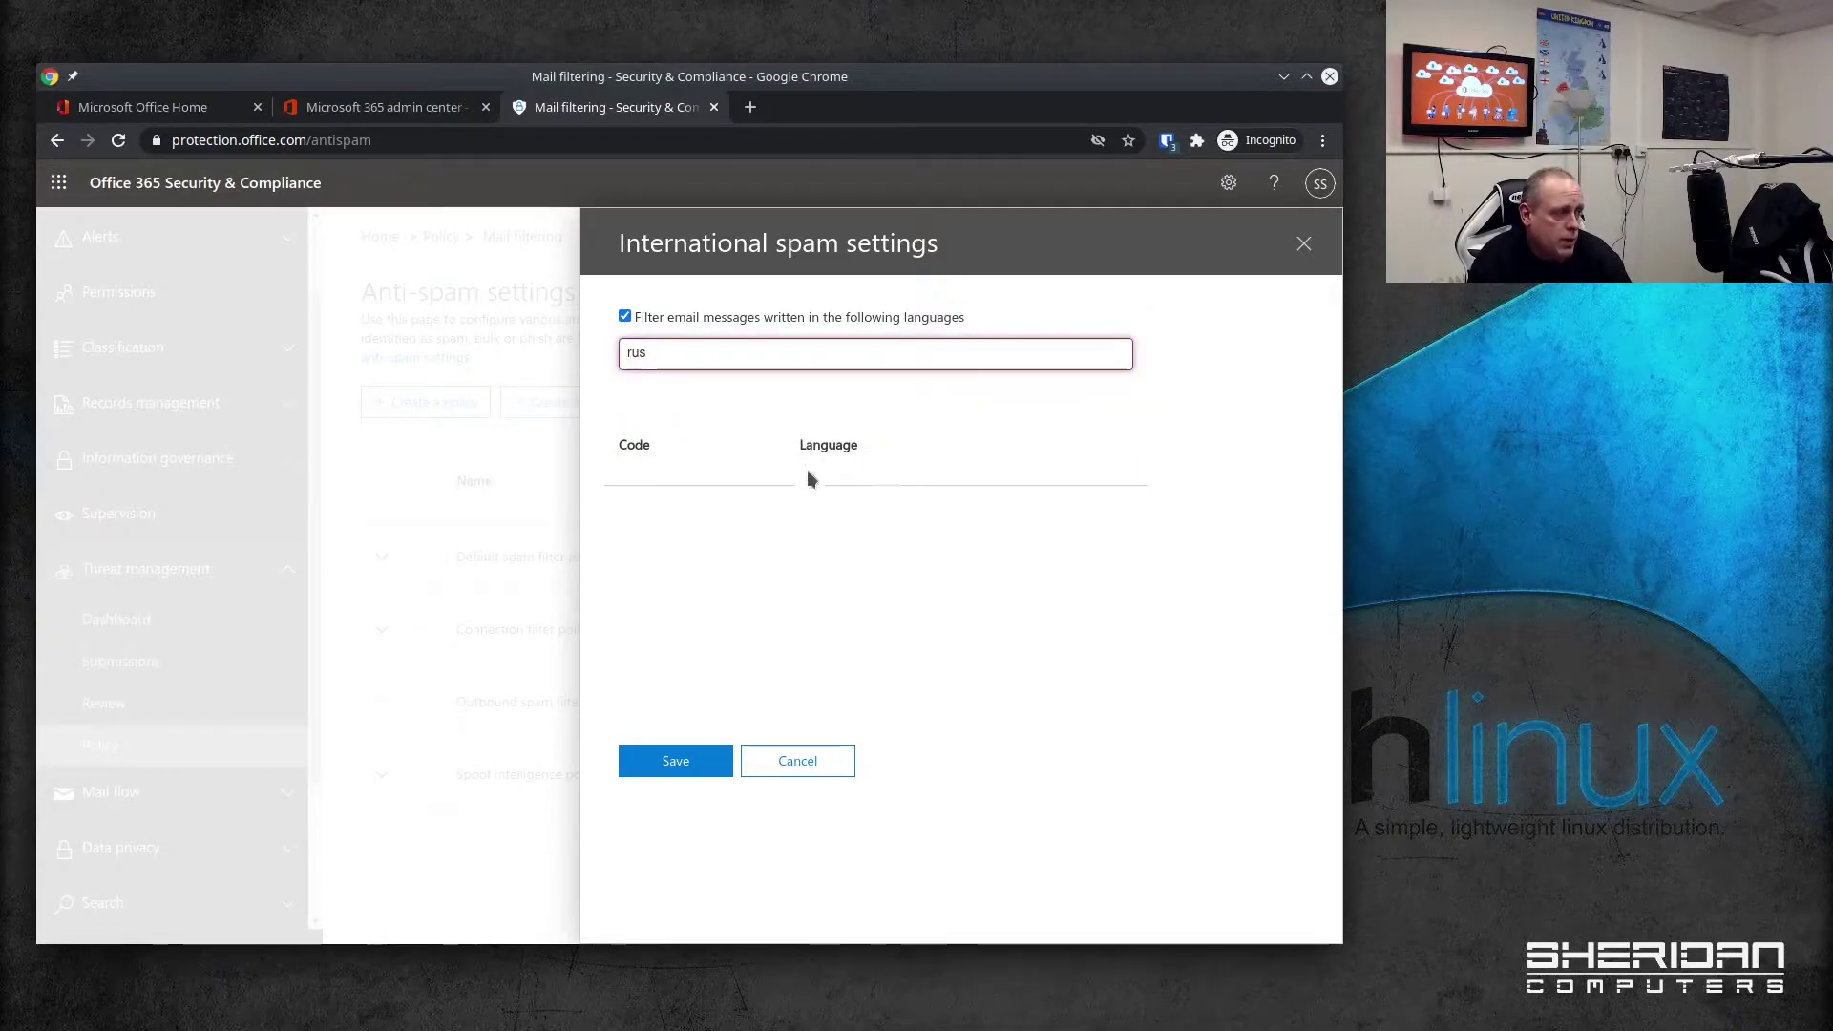
{"action": "left_click", "coordinate": [834, 768]}
{"action": "scroll", "coordinate": [821, 659], "scroll_direction": "down", "scroll_amount": 2}
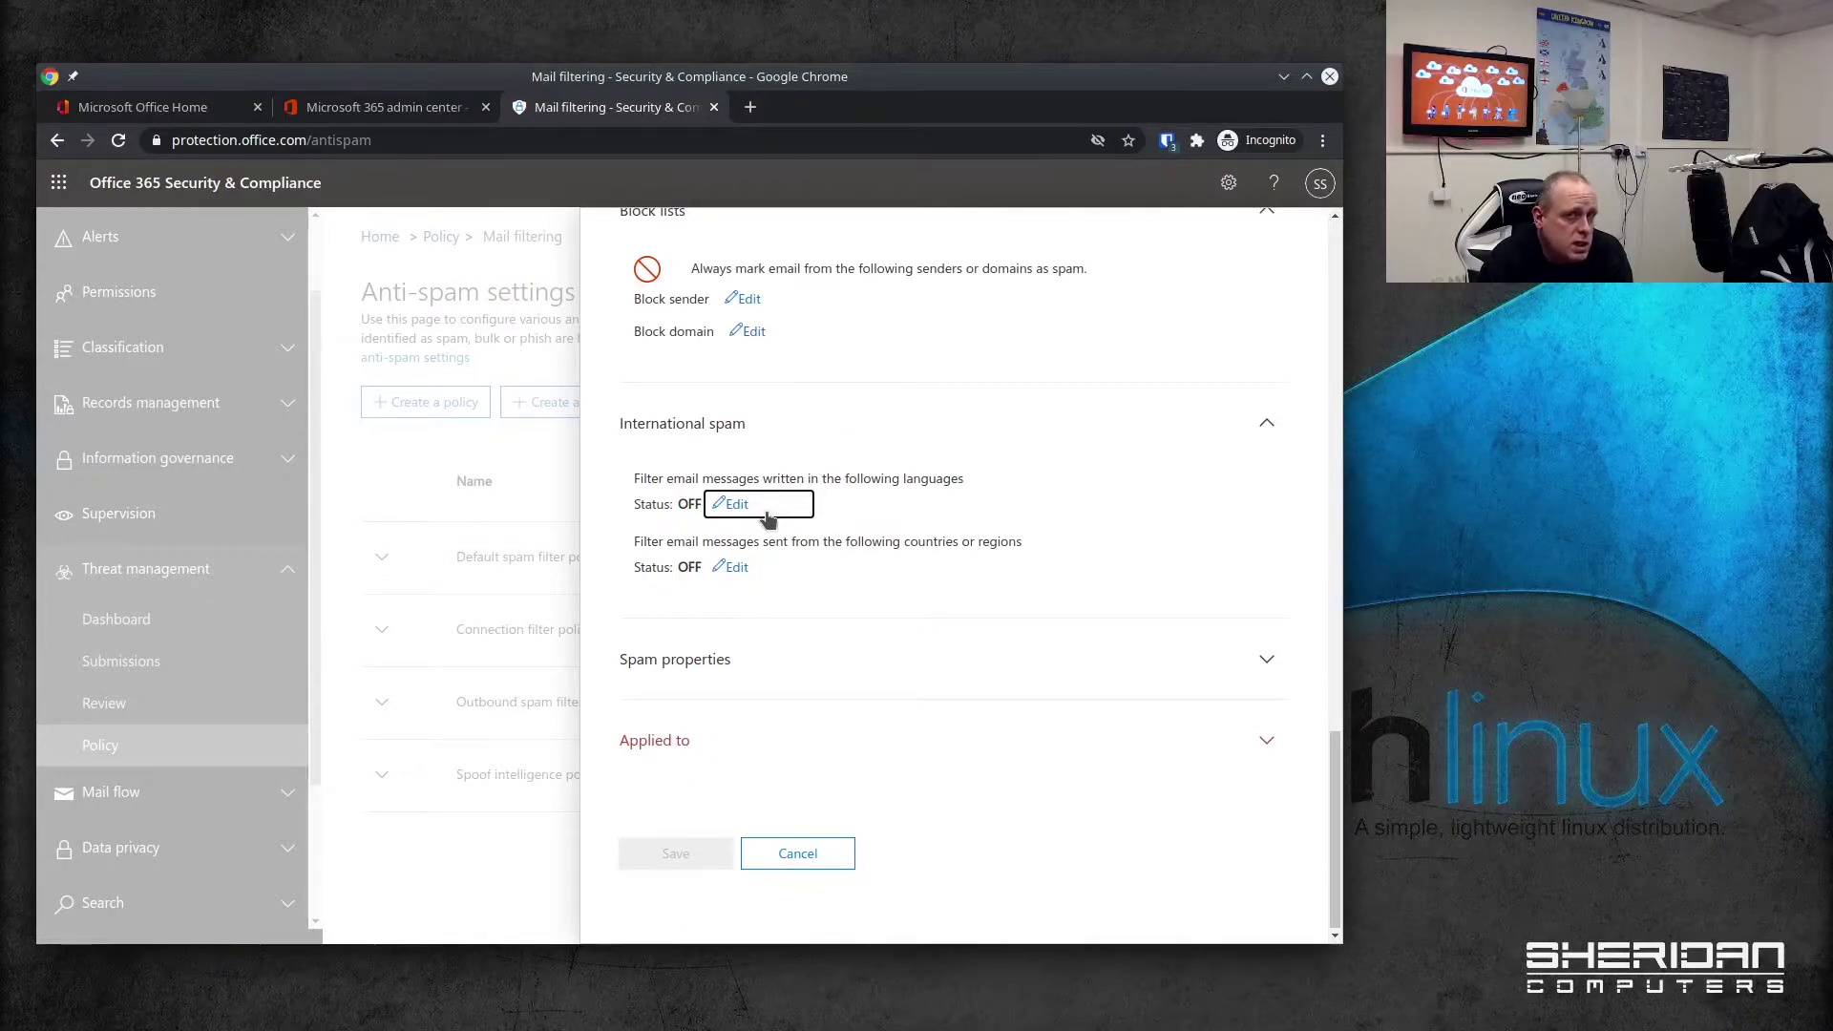
Step: Search 'russ' in the country/region filter, then cancel without adding Russia
{"action": "left_click", "coordinate": [736, 567]}
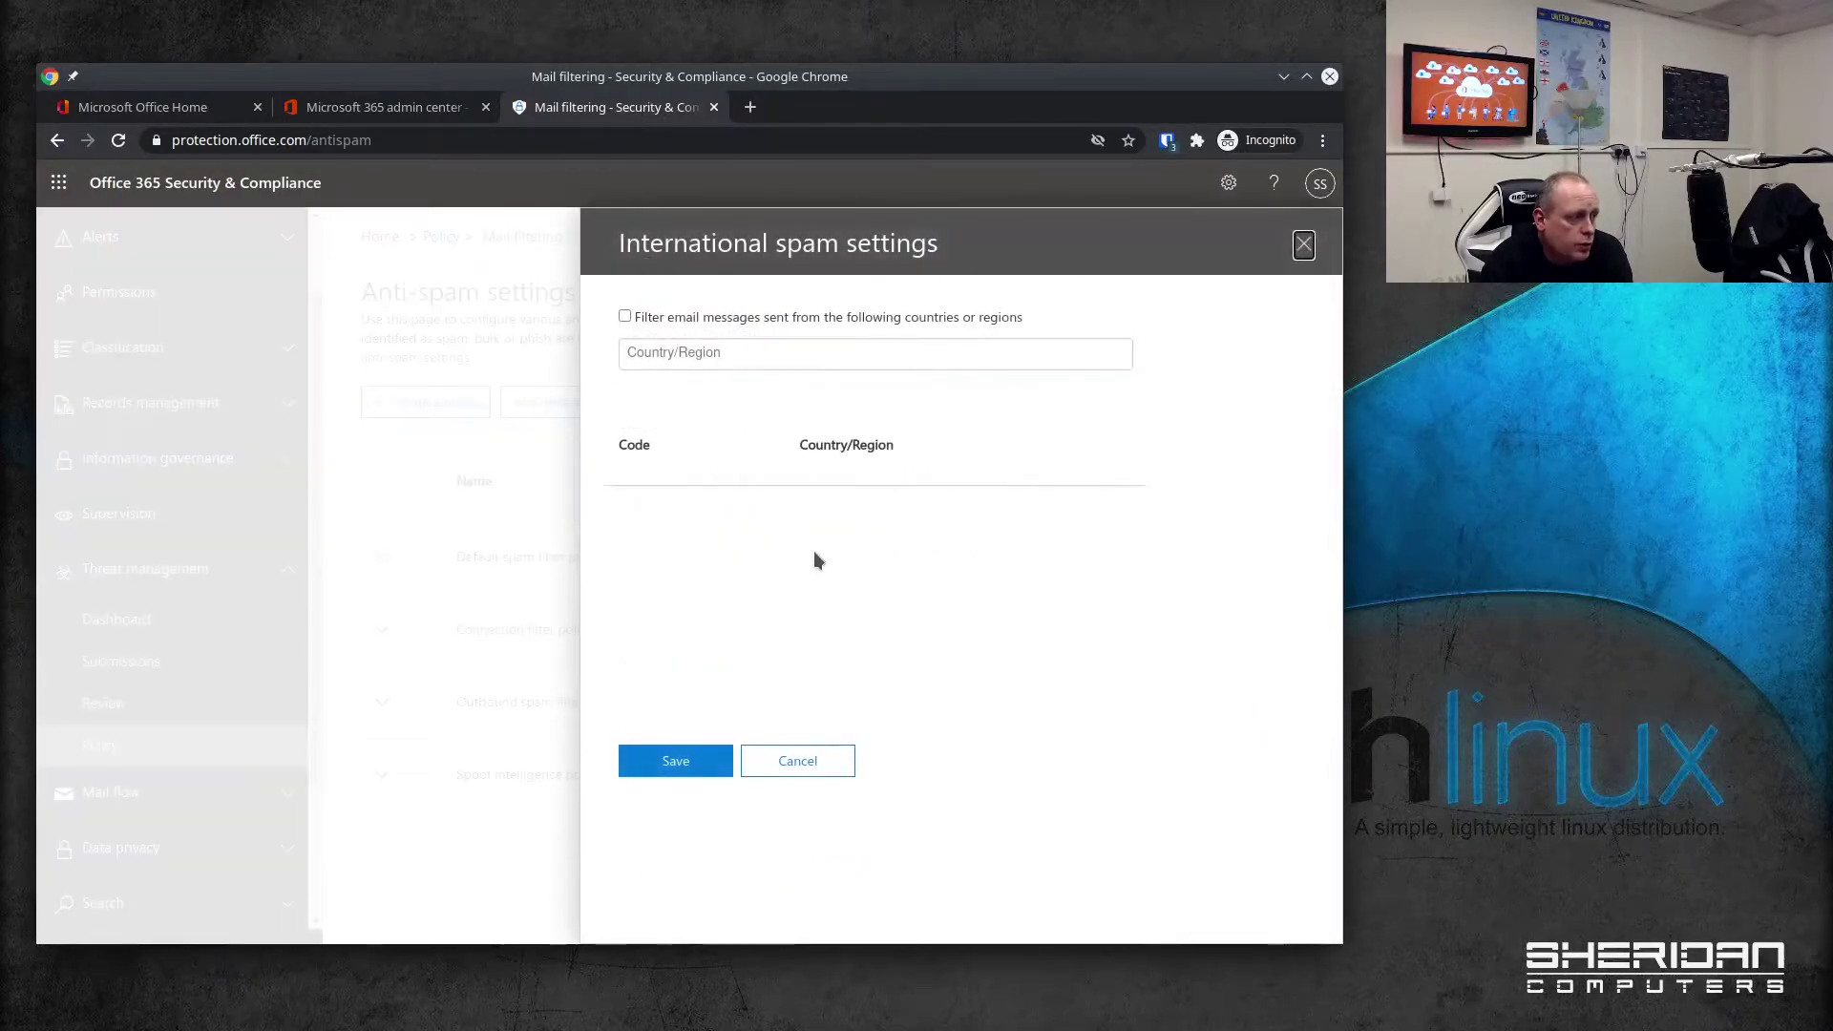
{"action": "left_click", "coordinate": [746, 356]}
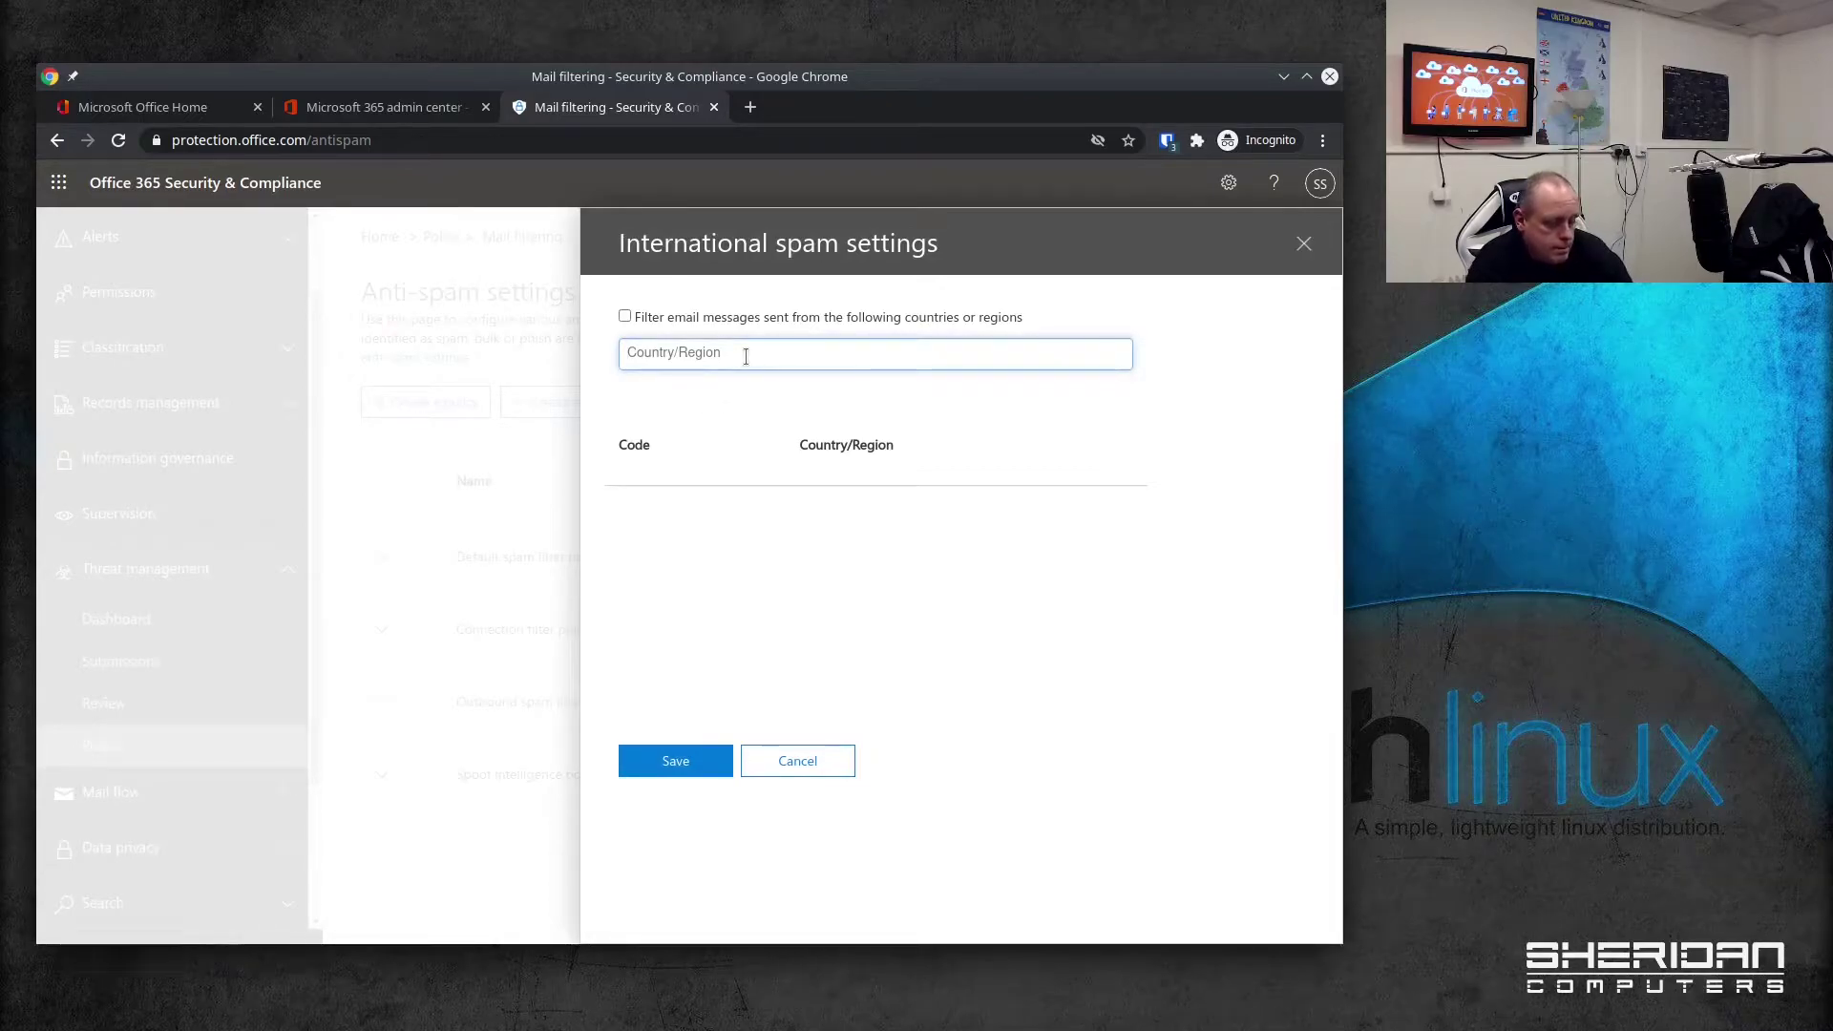
{"action": "type", "text": "ruaa"}
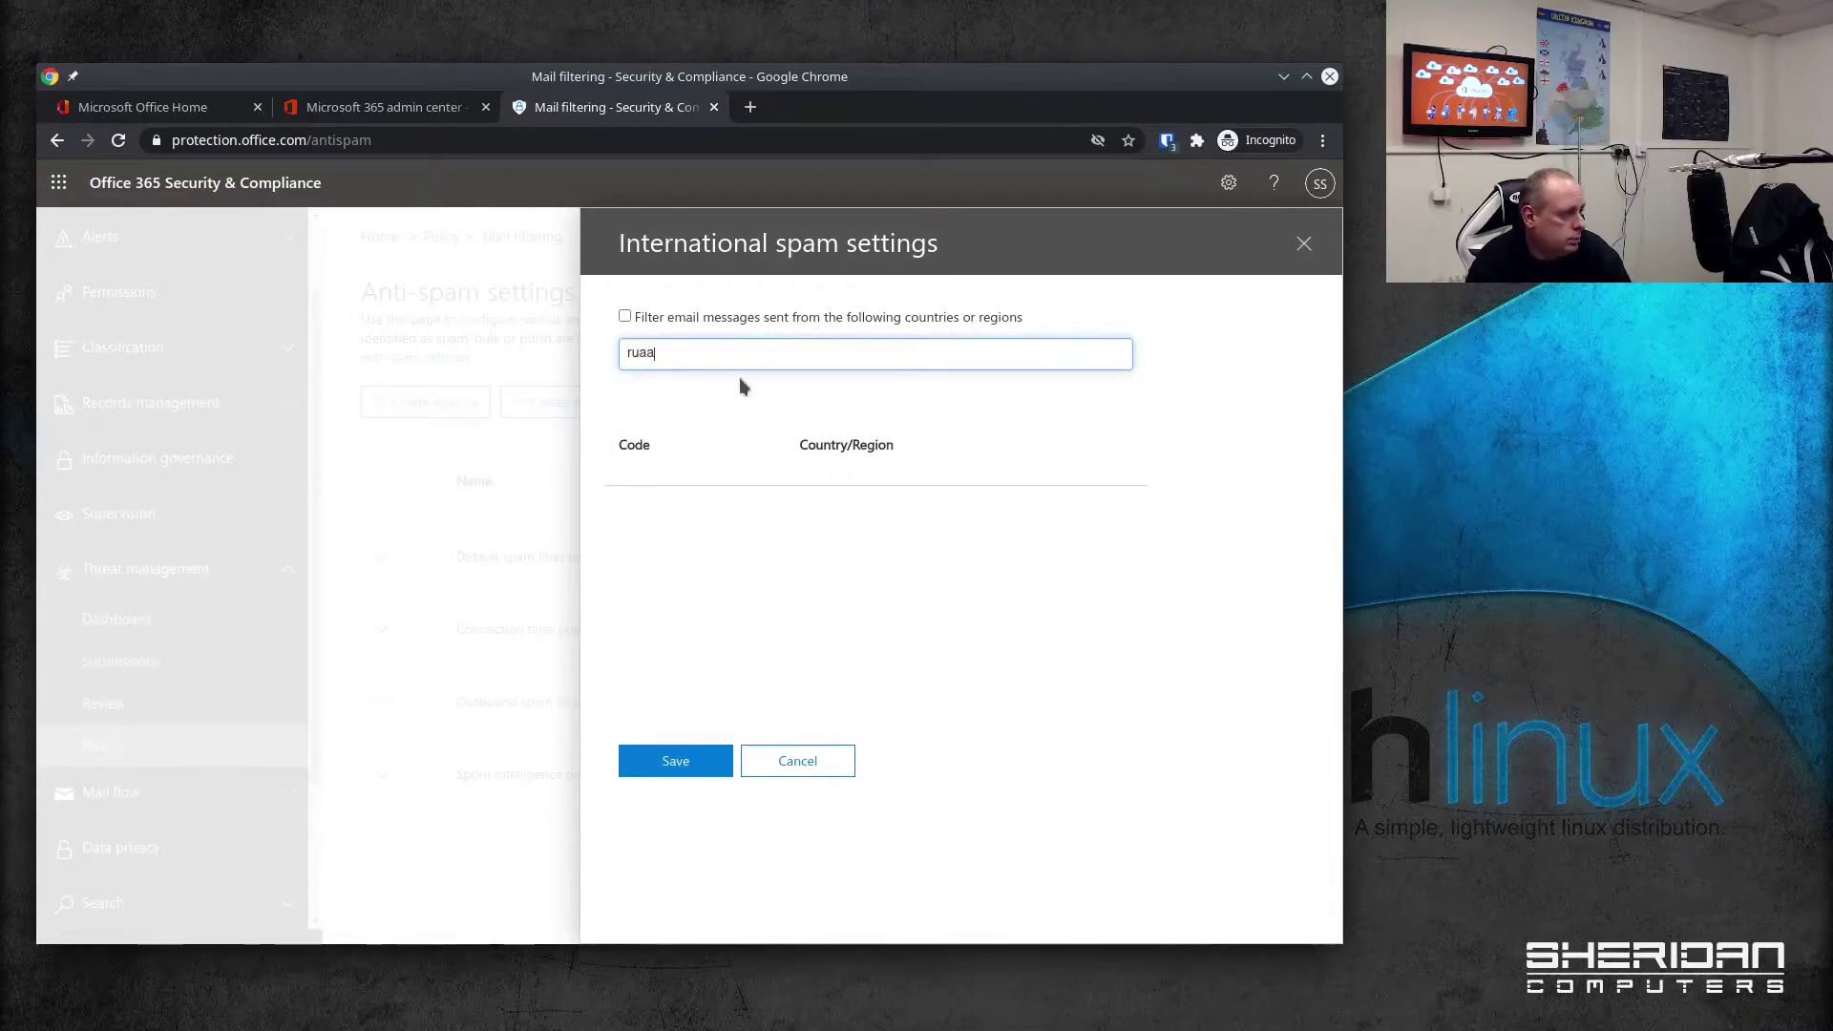
{"action": "key", "text": "BackSpace"}
{"action": "key", "text": "BackSpace"}
{"action": "type", "text": "ss"}
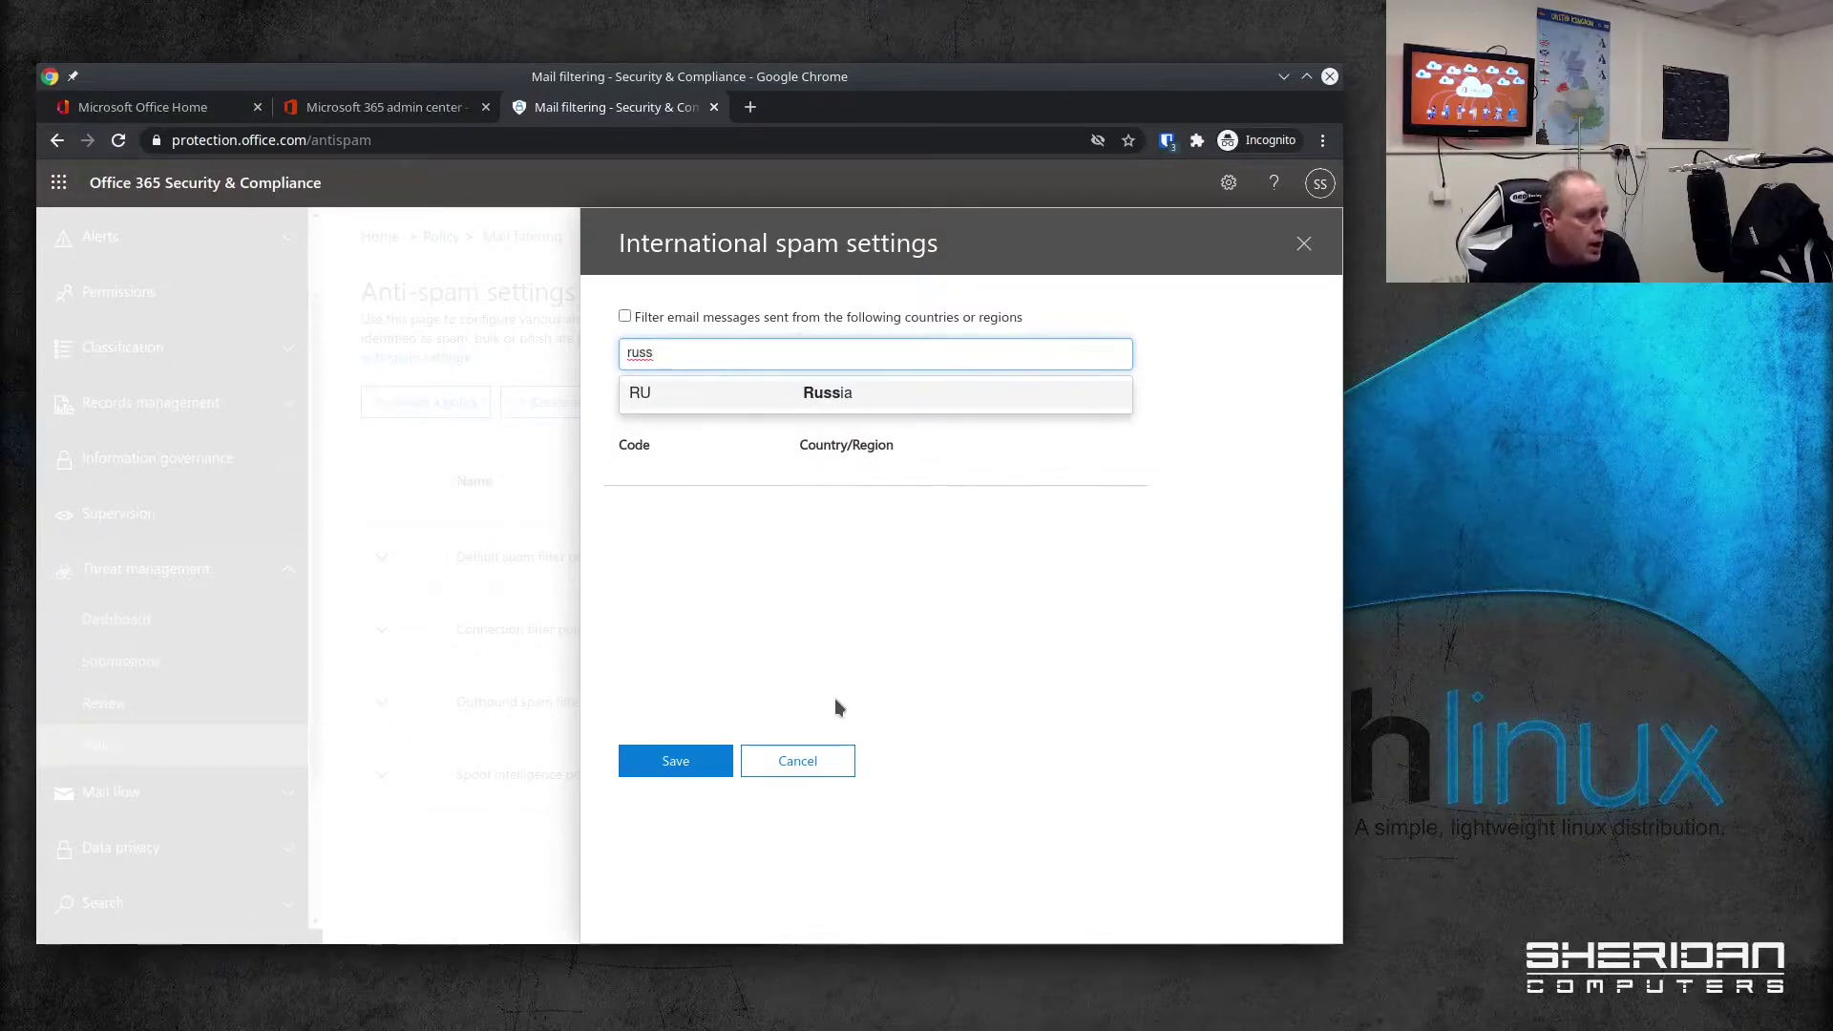
{"action": "left_click", "coordinate": [844, 759]}
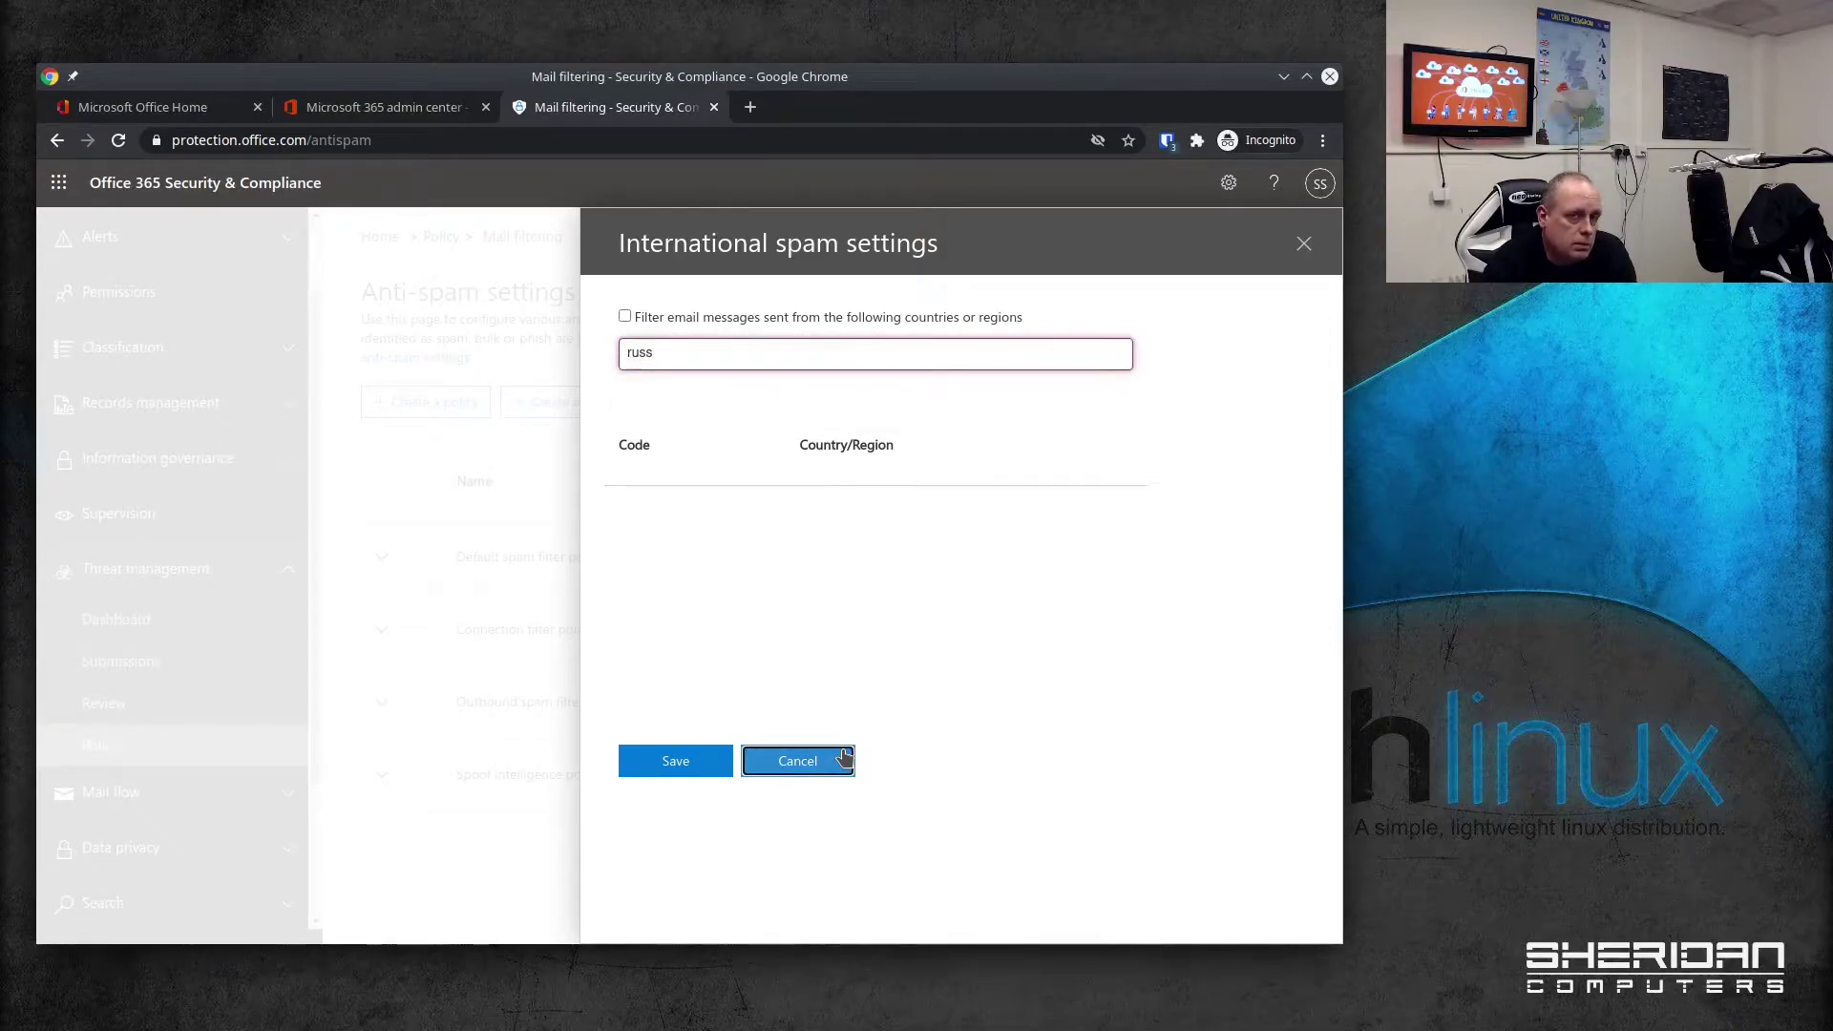
{"action": "left_click", "coordinate": [844, 759]}
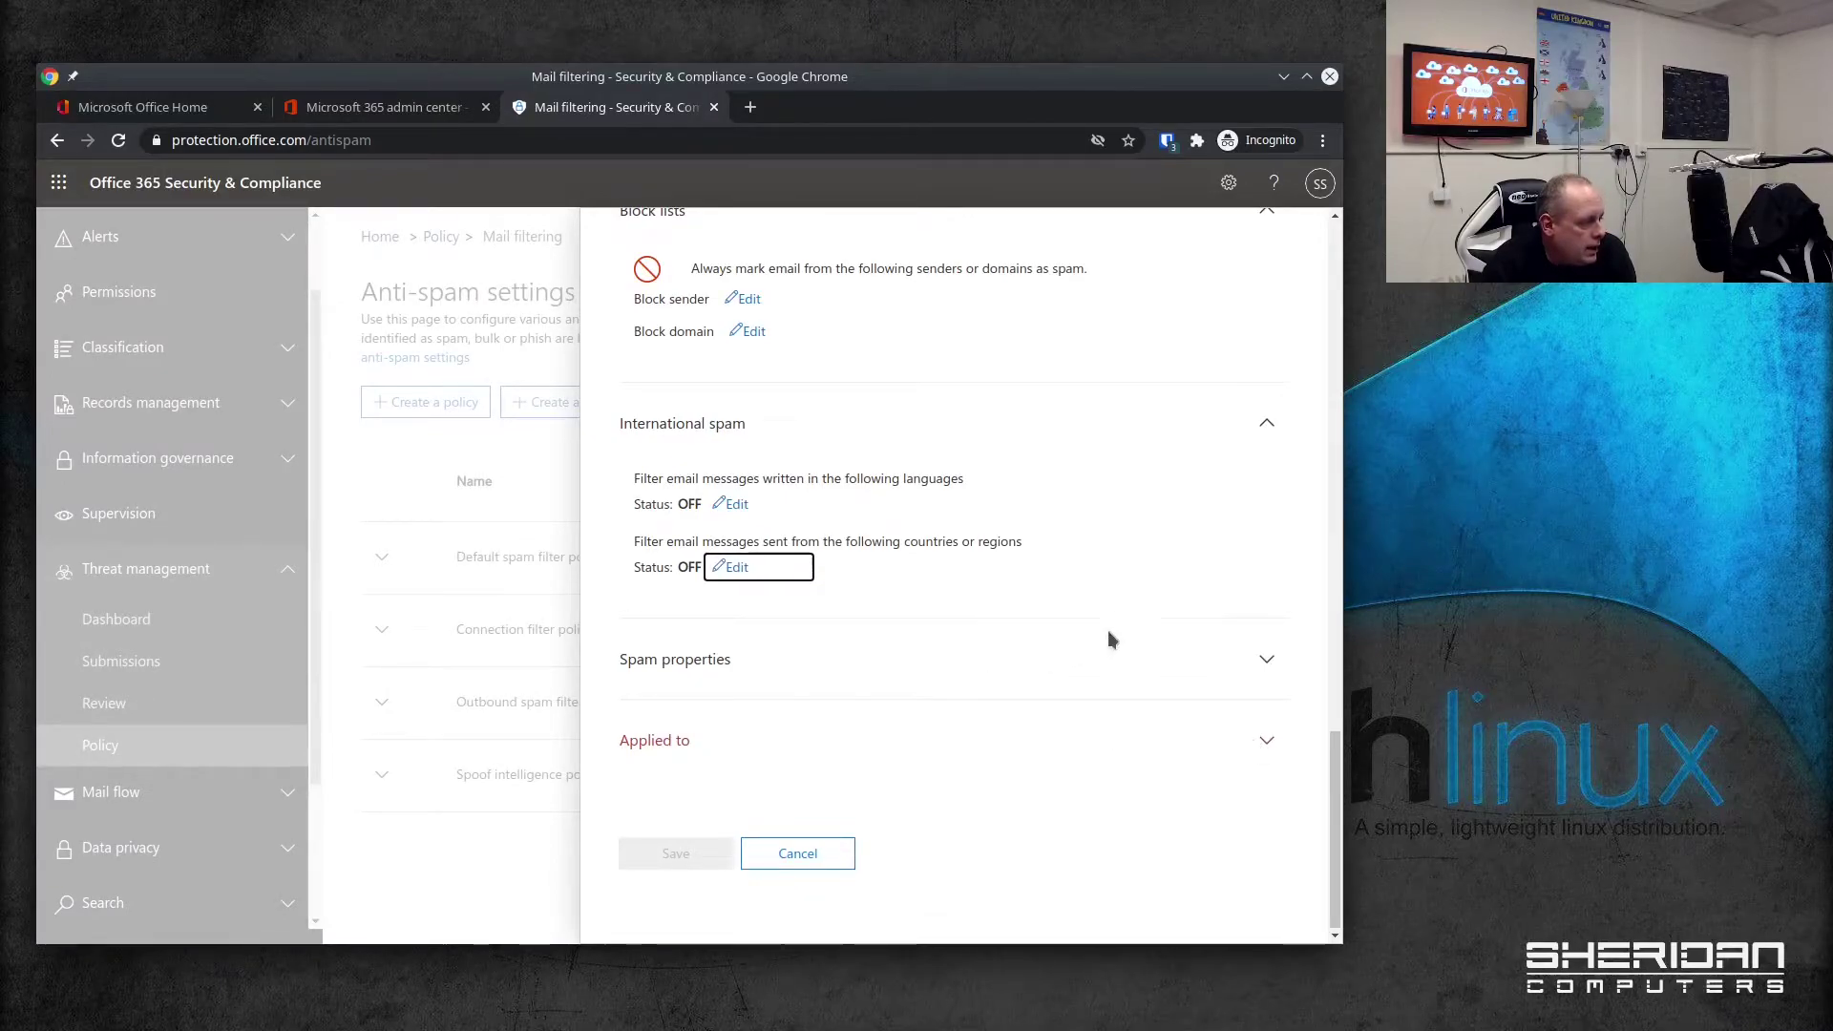
Step: Expand Spam properties and its Increase spam score section, all four URL and image checks Off
{"action": "left_click", "coordinate": [1267, 662]}
{"action": "scroll", "coordinate": [1268, 706], "scroll_direction": "down", "scroll_amount": 2}
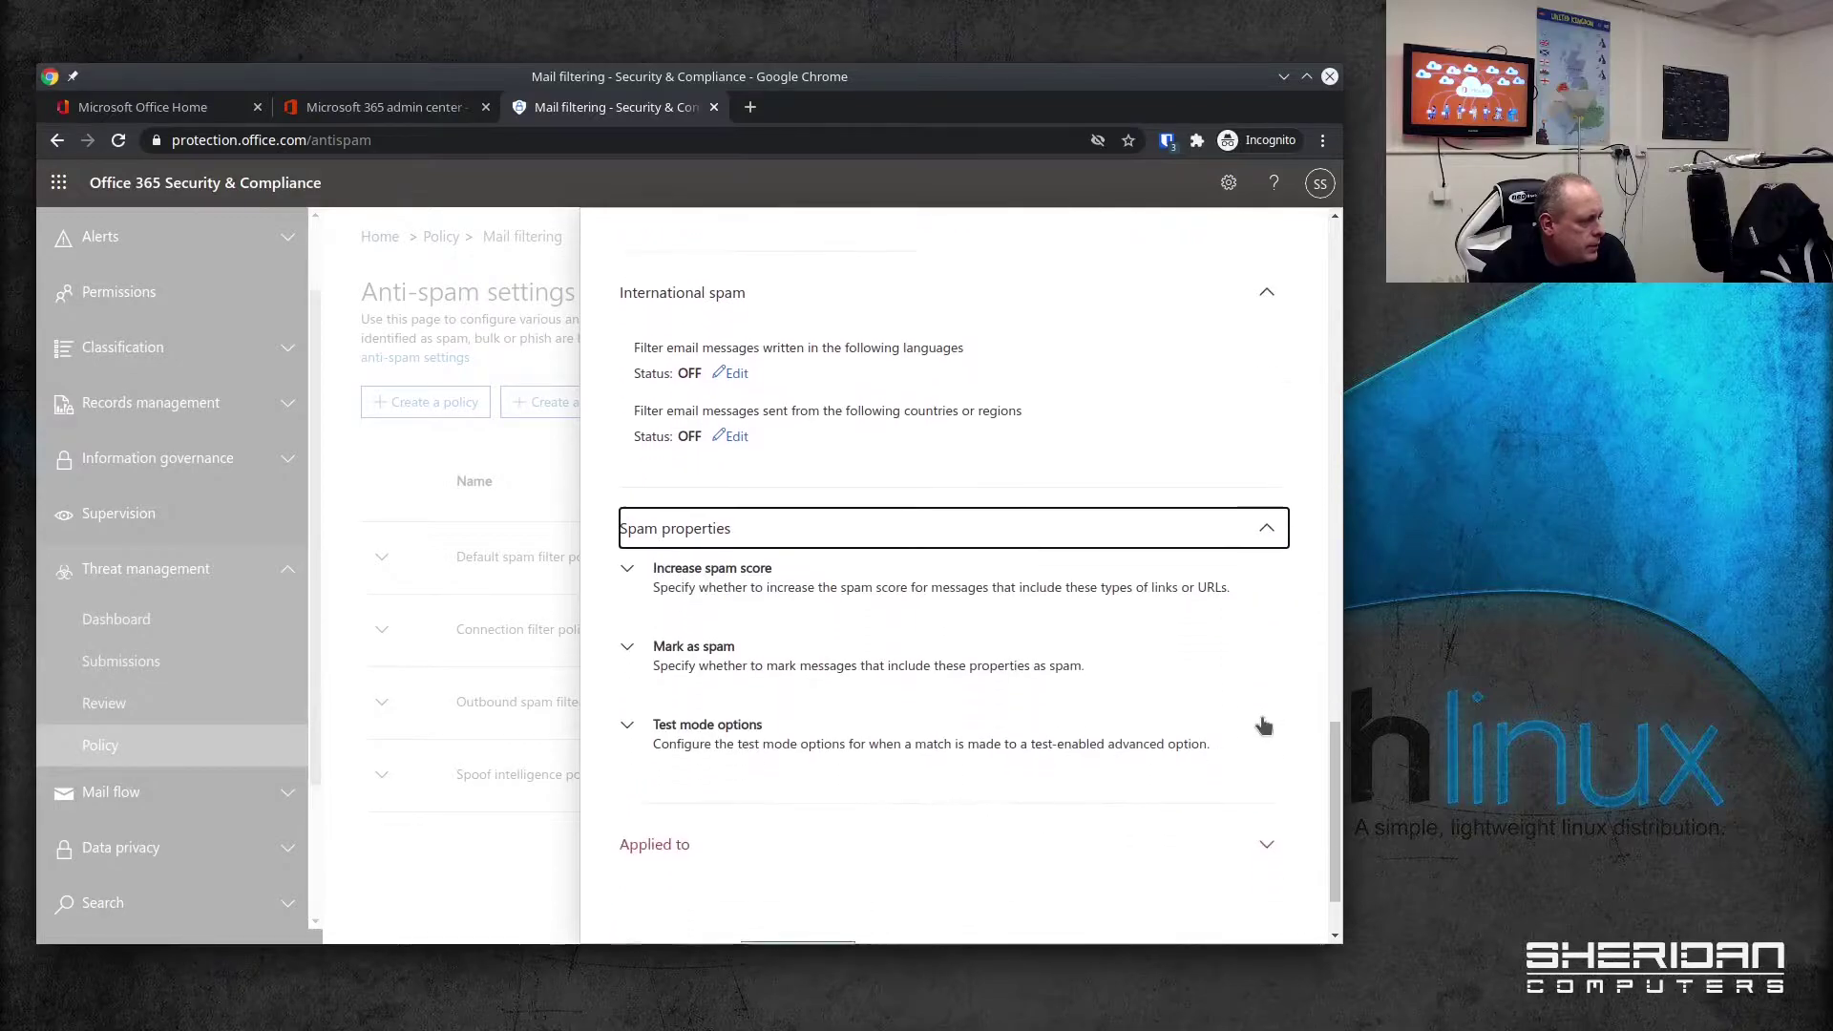
{"action": "scroll", "coordinate": [1241, 710], "scroll_direction": "down", "scroll_amount": 1}
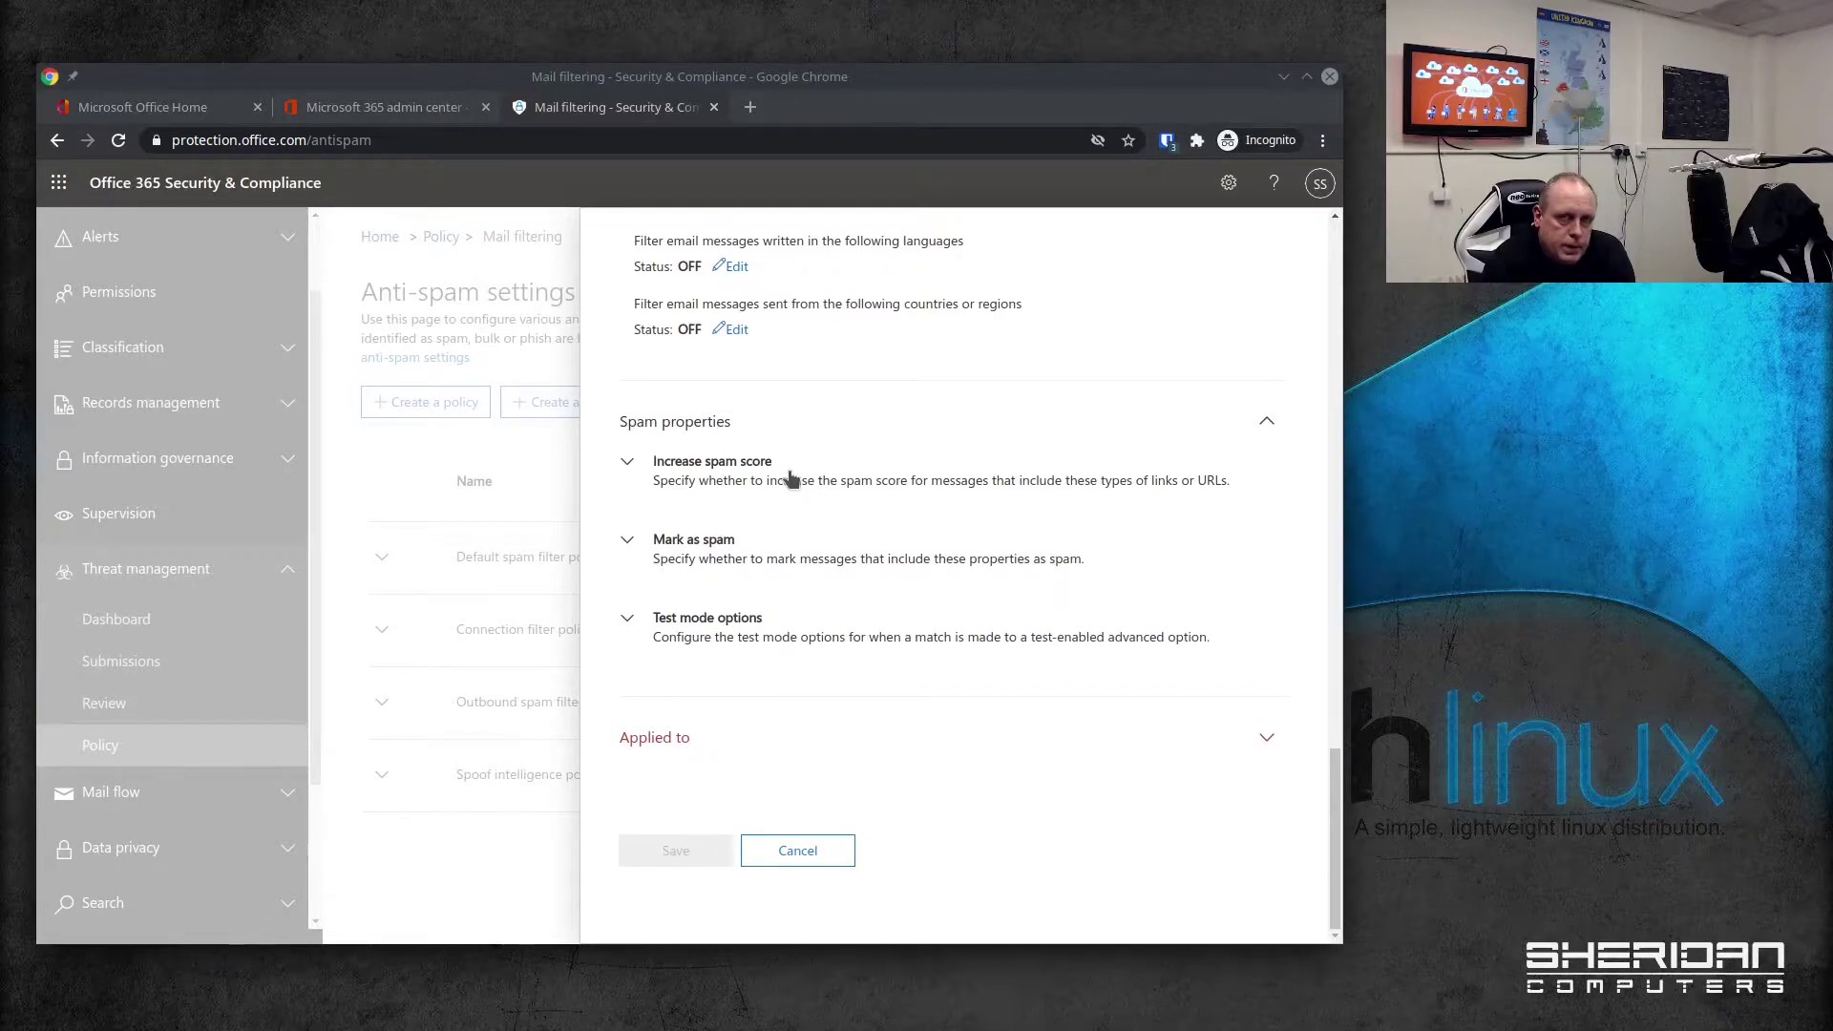
{"action": "left_click", "coordinate": [627, 464]}
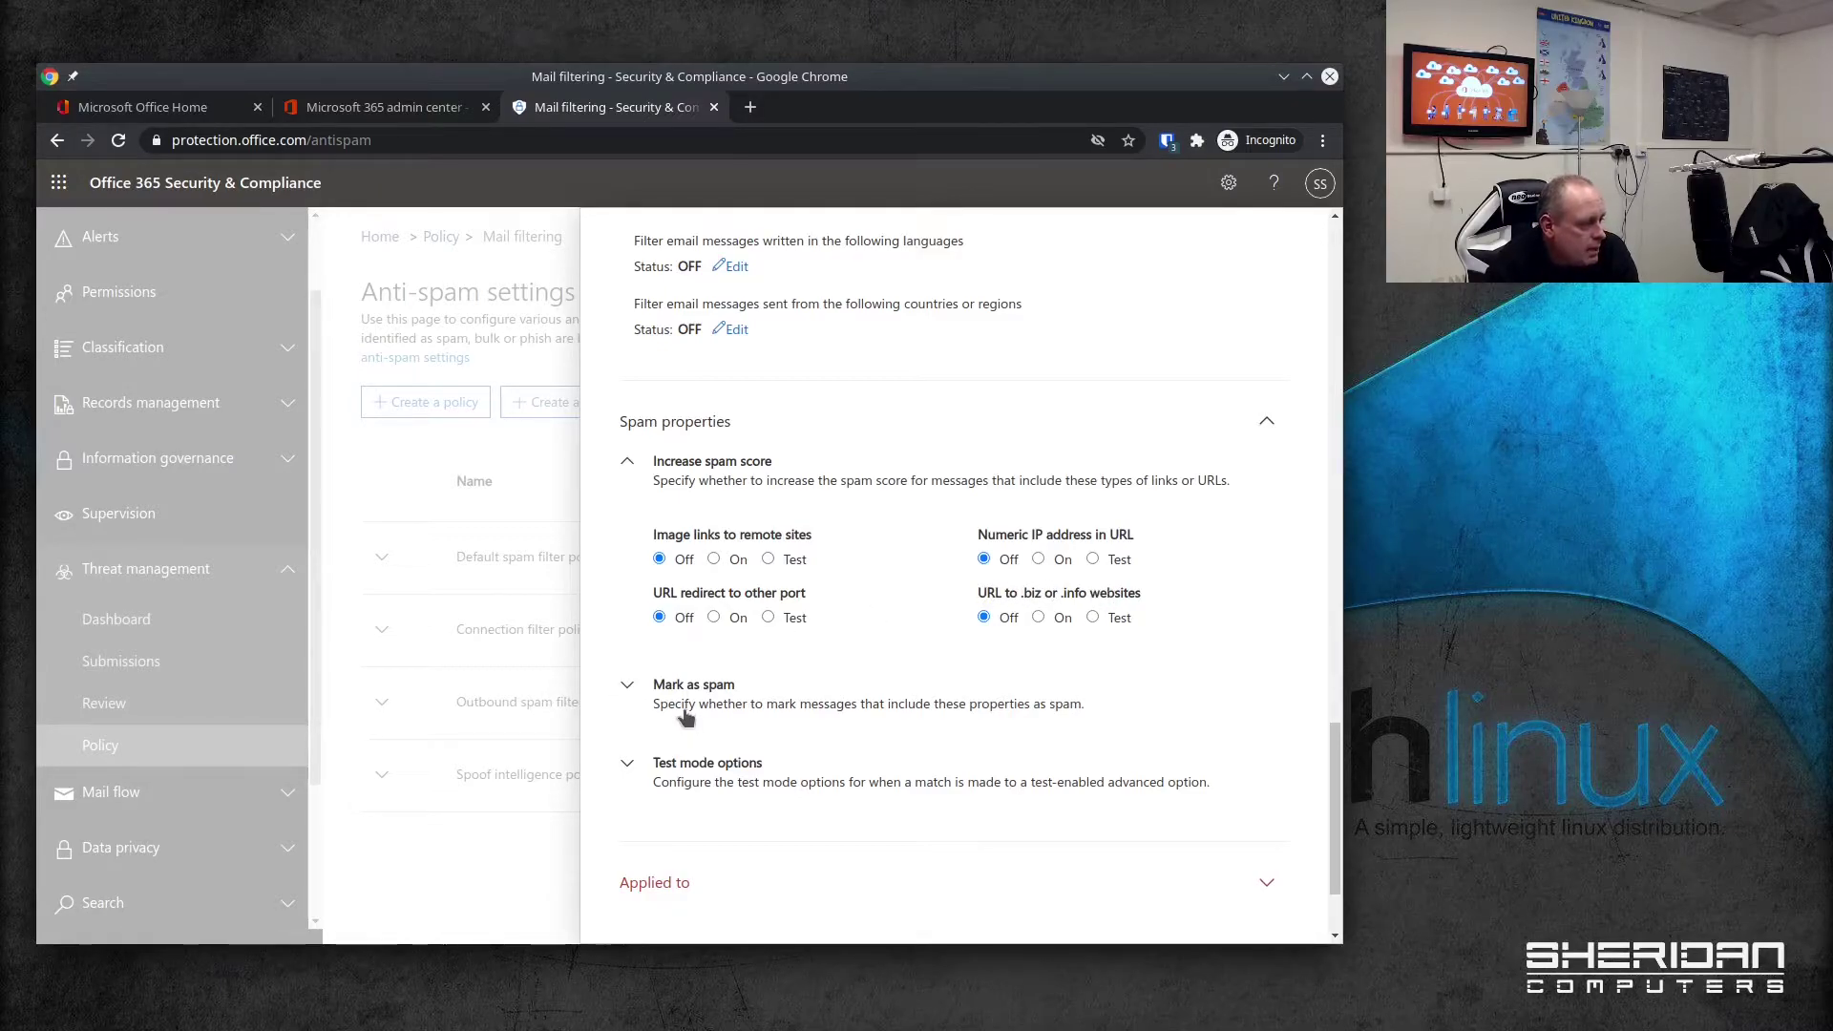
Step: Expand Mark as spam and Test mode options, keeping all checks Off and test mode None
{"action": "left_click", "coordinate": [804, 714]}
{"action": "scroll", "coordinate": [1184, 702], "scroll_direction": "down", "scroll_amount": 3}
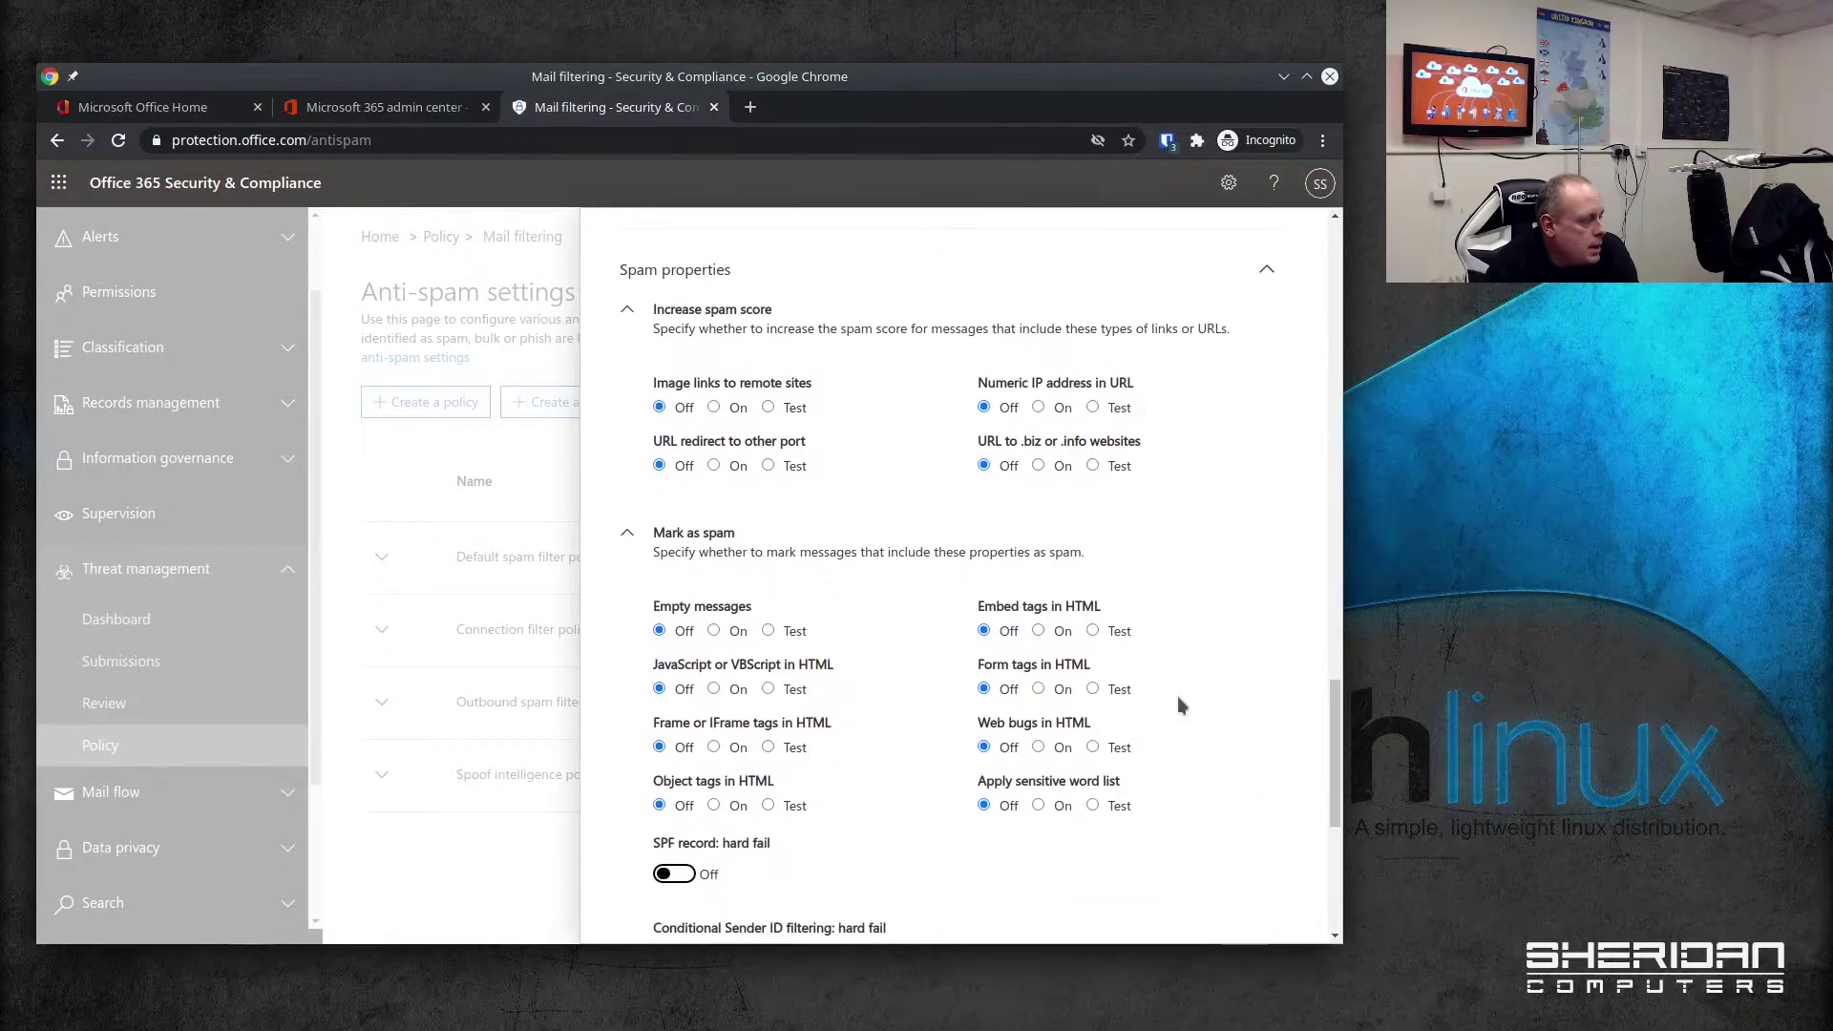
{"action": "scroll", "coordinate": [1181, 705], "scroll_direction": "down", "scroll_amount": 2}
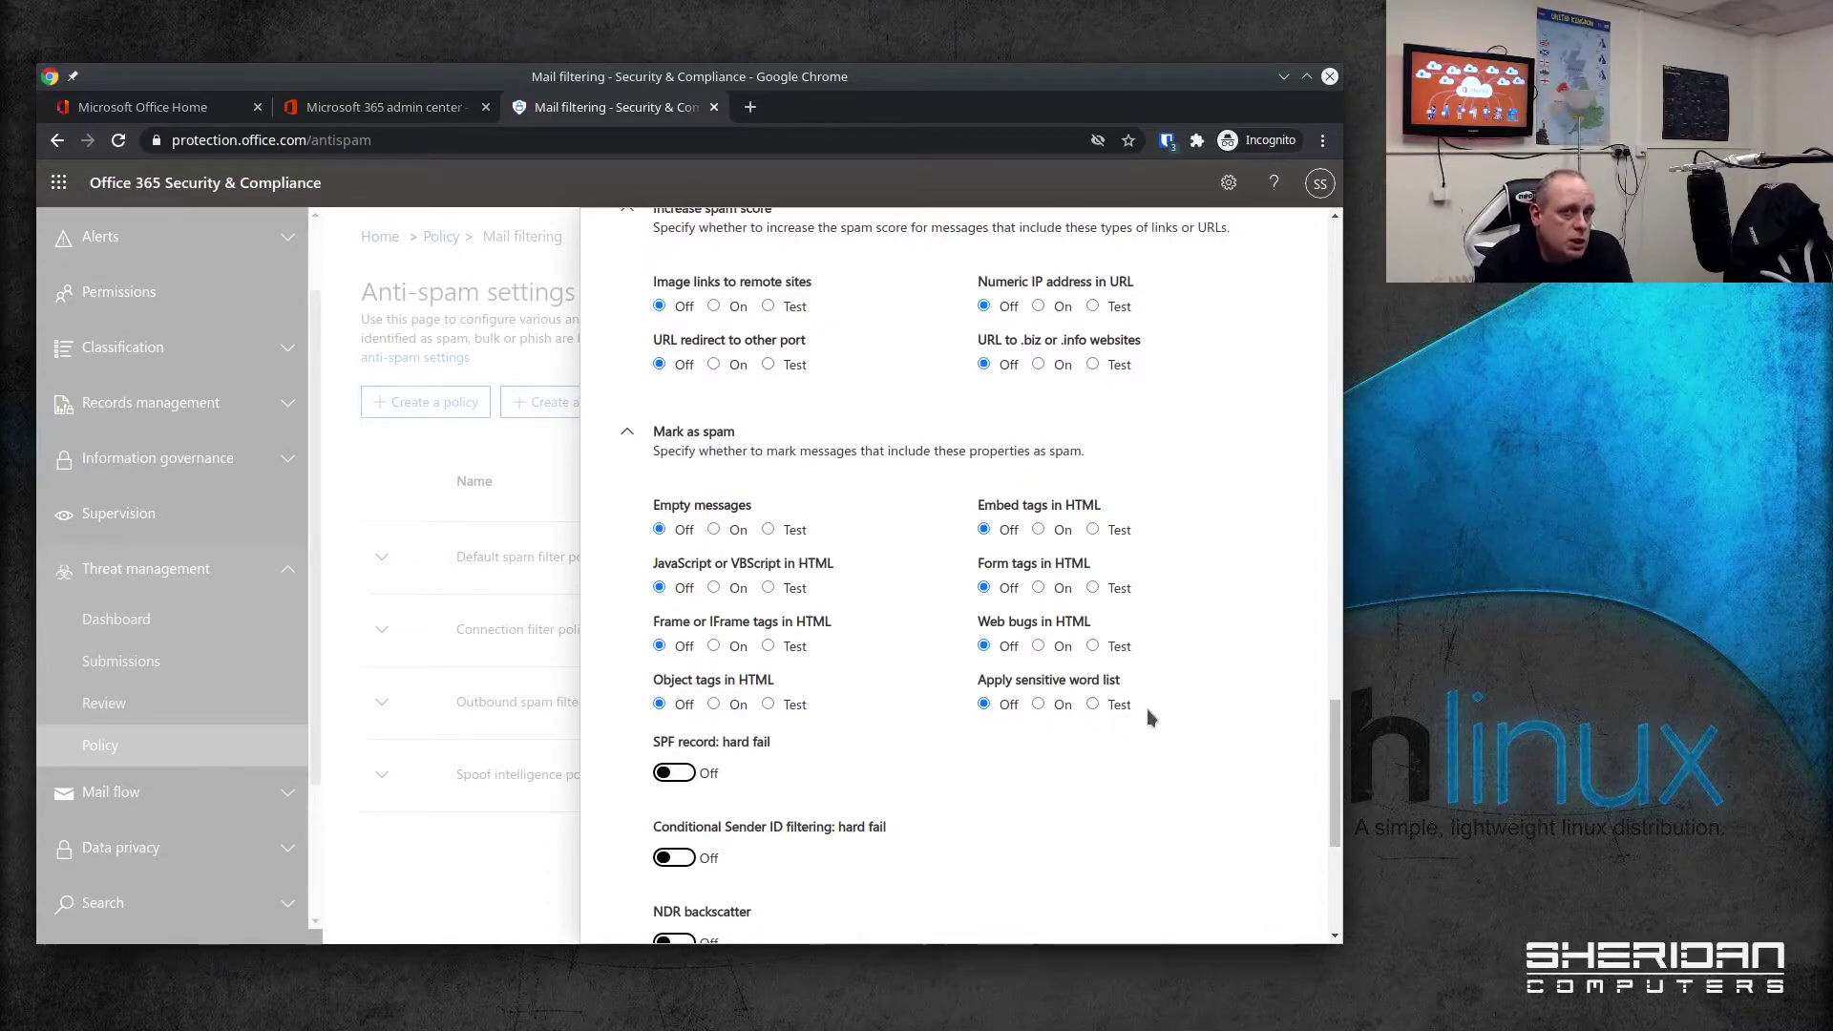
{"action": "scroll", "coordinate": [1160, 717], "scroll_direction": "down", "scroll_amount": 2}
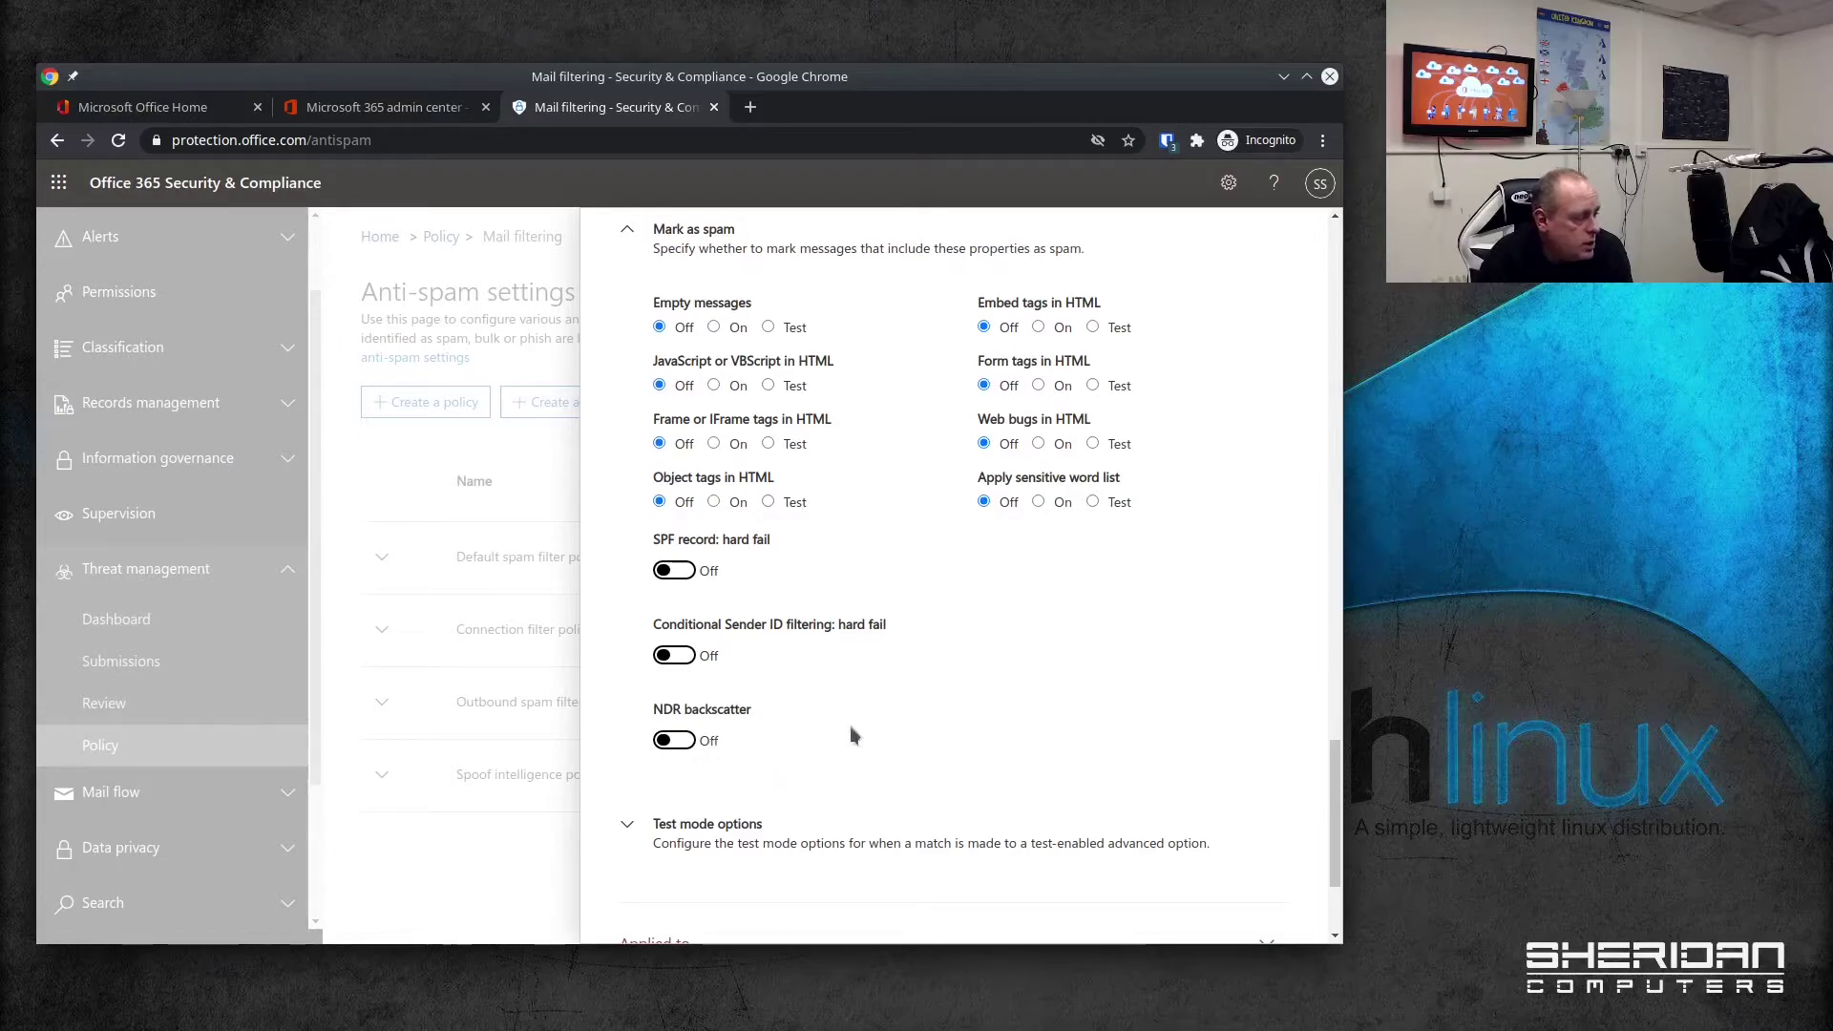
{"action": "left_click_drag", "start_coordinate": [1335, 781], "coordinate": [1344, 810]}
{"action": "left_click", "coordinate": [628, 638]}
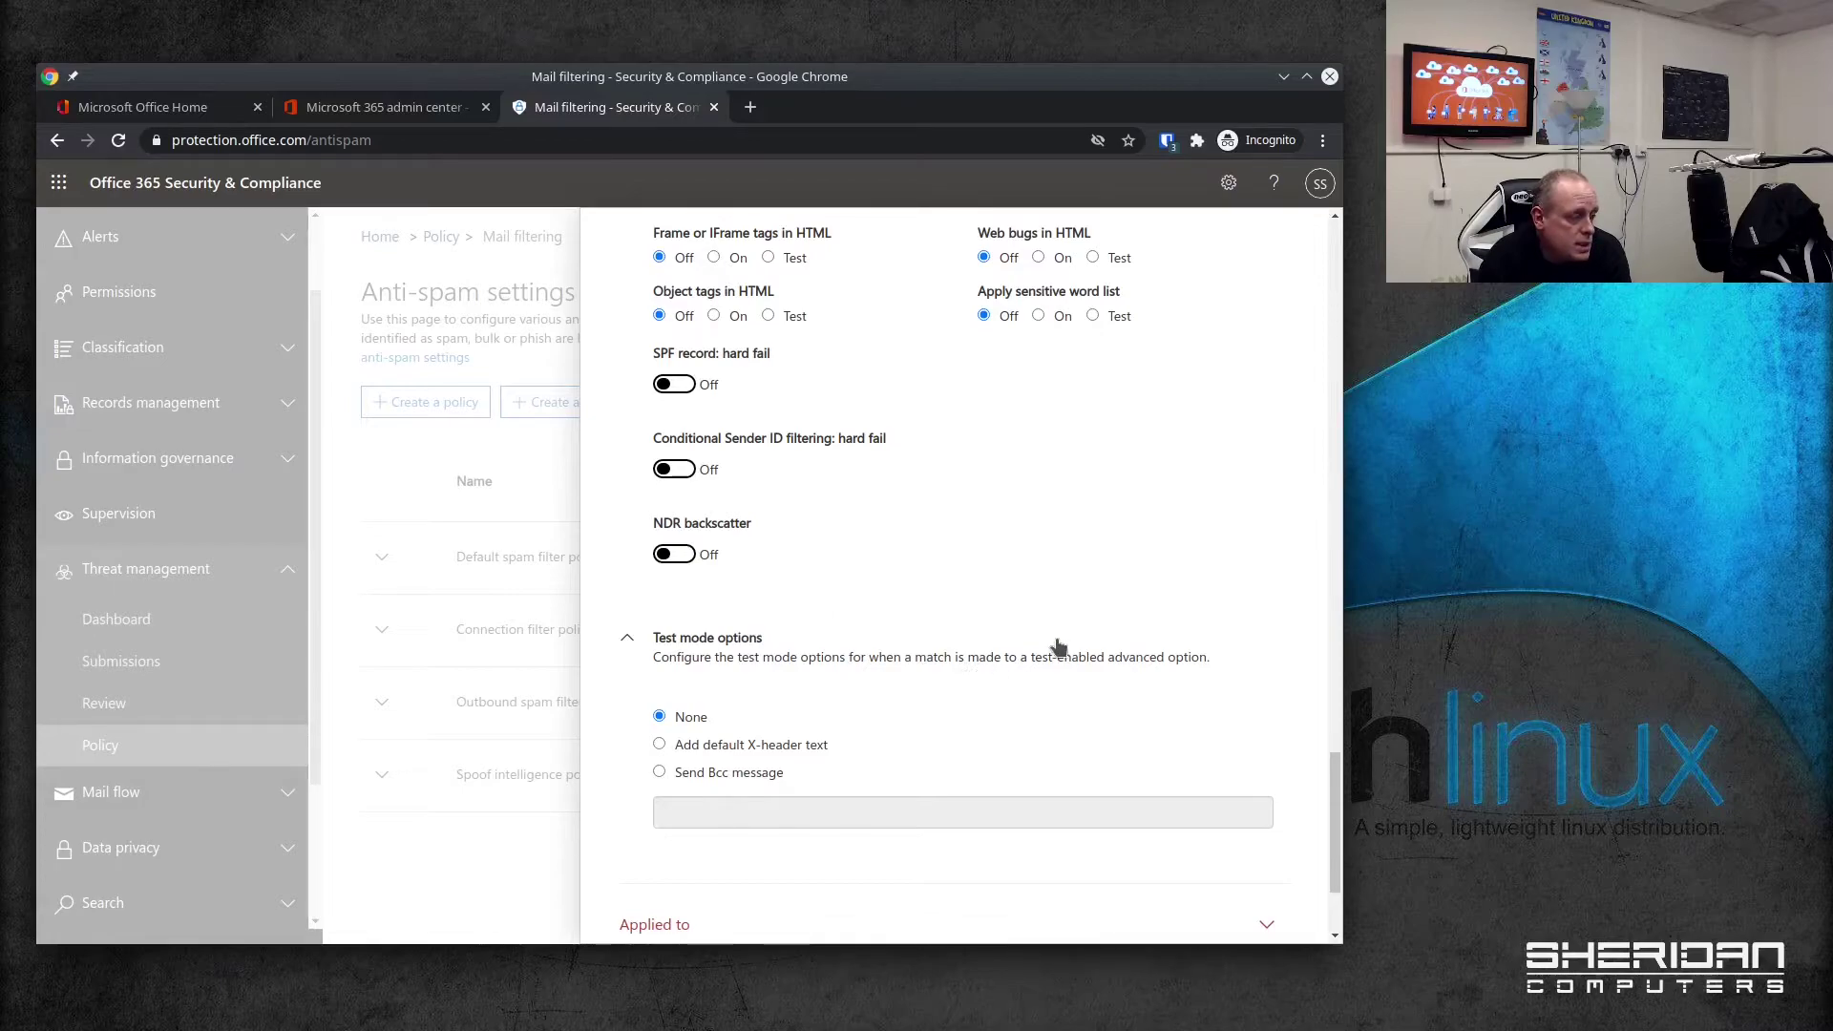
Step: Add a 'Recipient domain is' sheridan.co.uk condition under Applied to, then cancel the draft policy
{"action": "scroll", "coordinate": [982, 704], "scroll_direction": "down", "scroll_amount": 1}
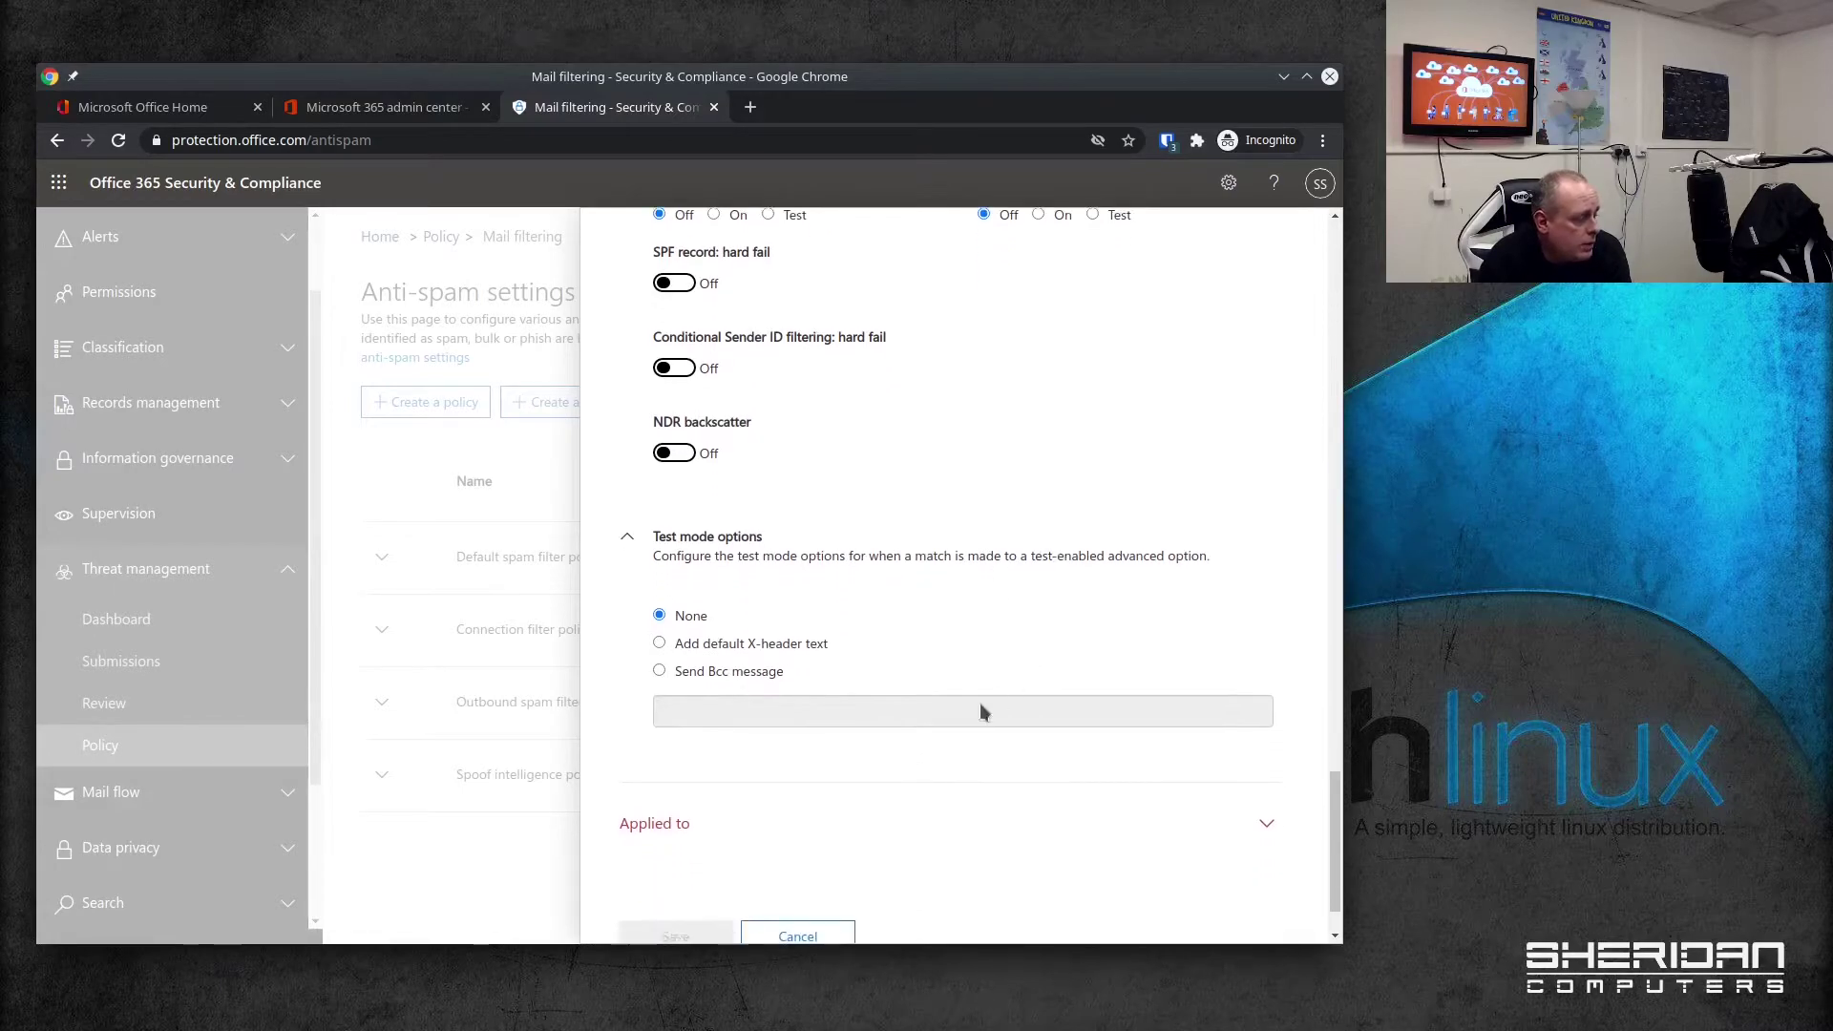
{"action": "left_click", "coordinate": [786, 827]}
{"action": "scroll", "coordinate": [944, 662], "scroll_direction": "down", "scroll_amount": 2}
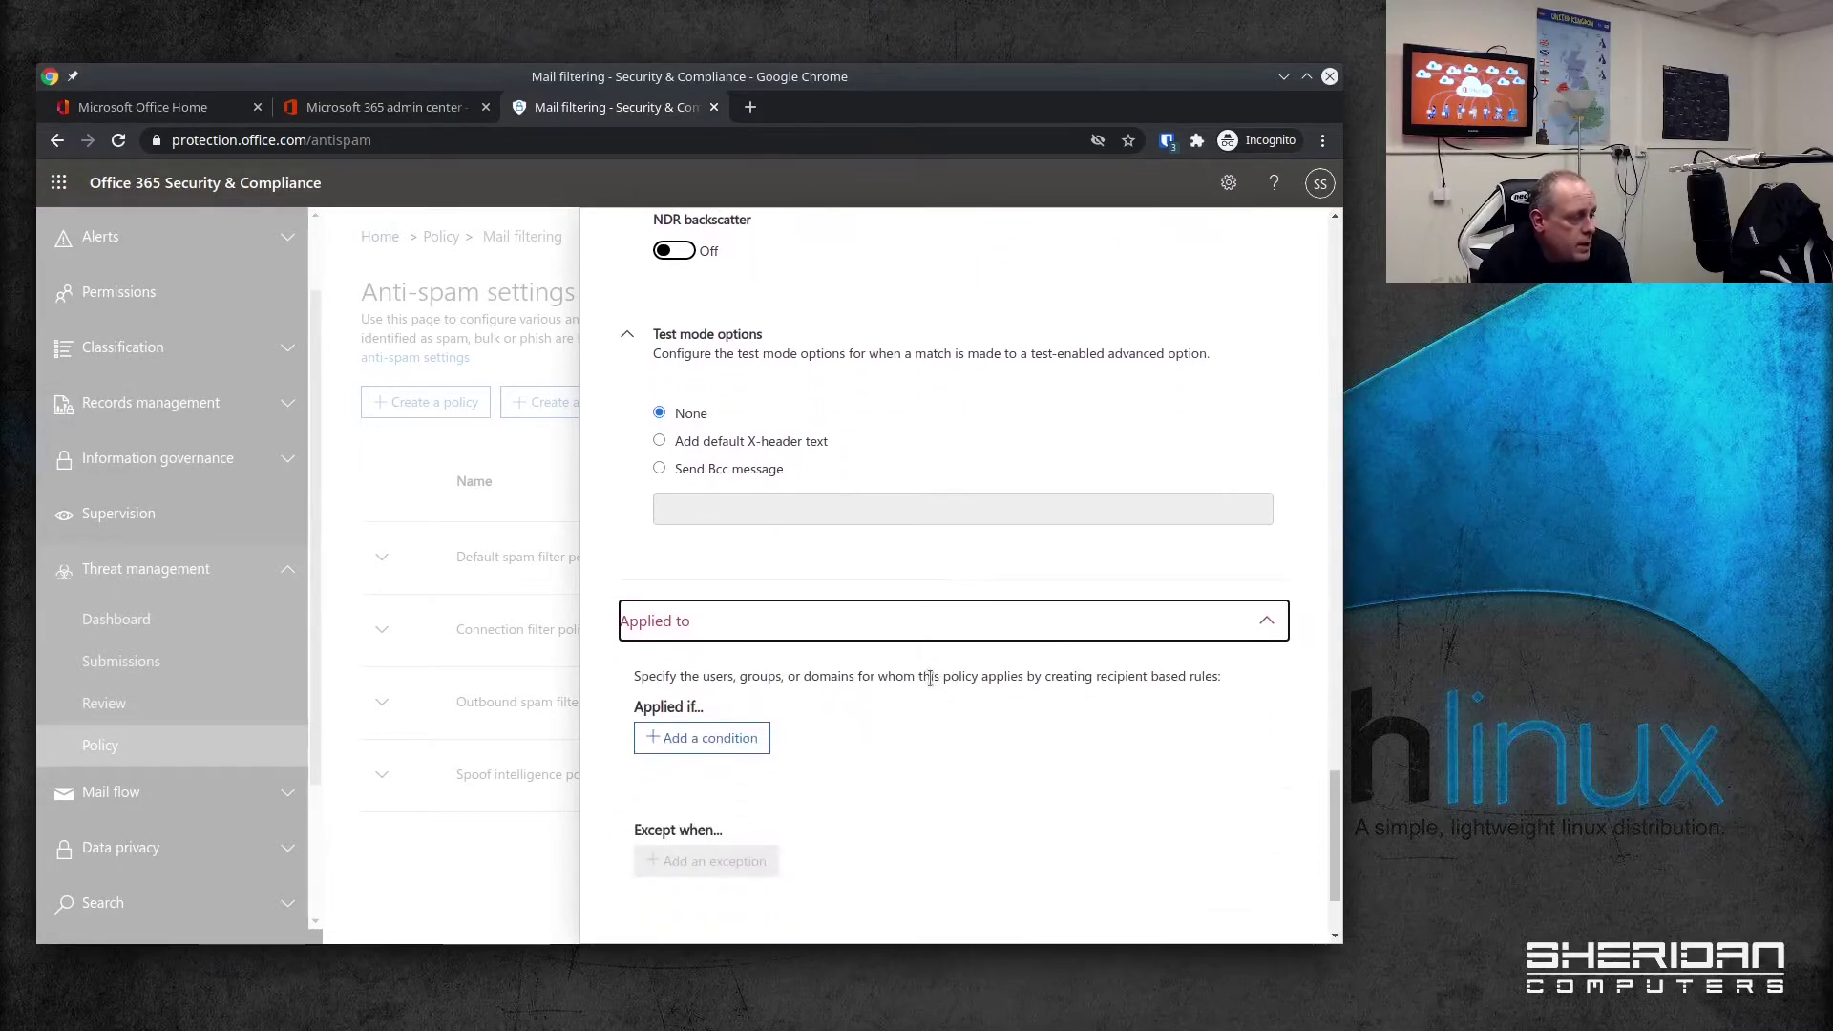
{"action": "scroll", "coordinate": [930, 680], "scroll_direction": "down", "scroll_amount": 1}
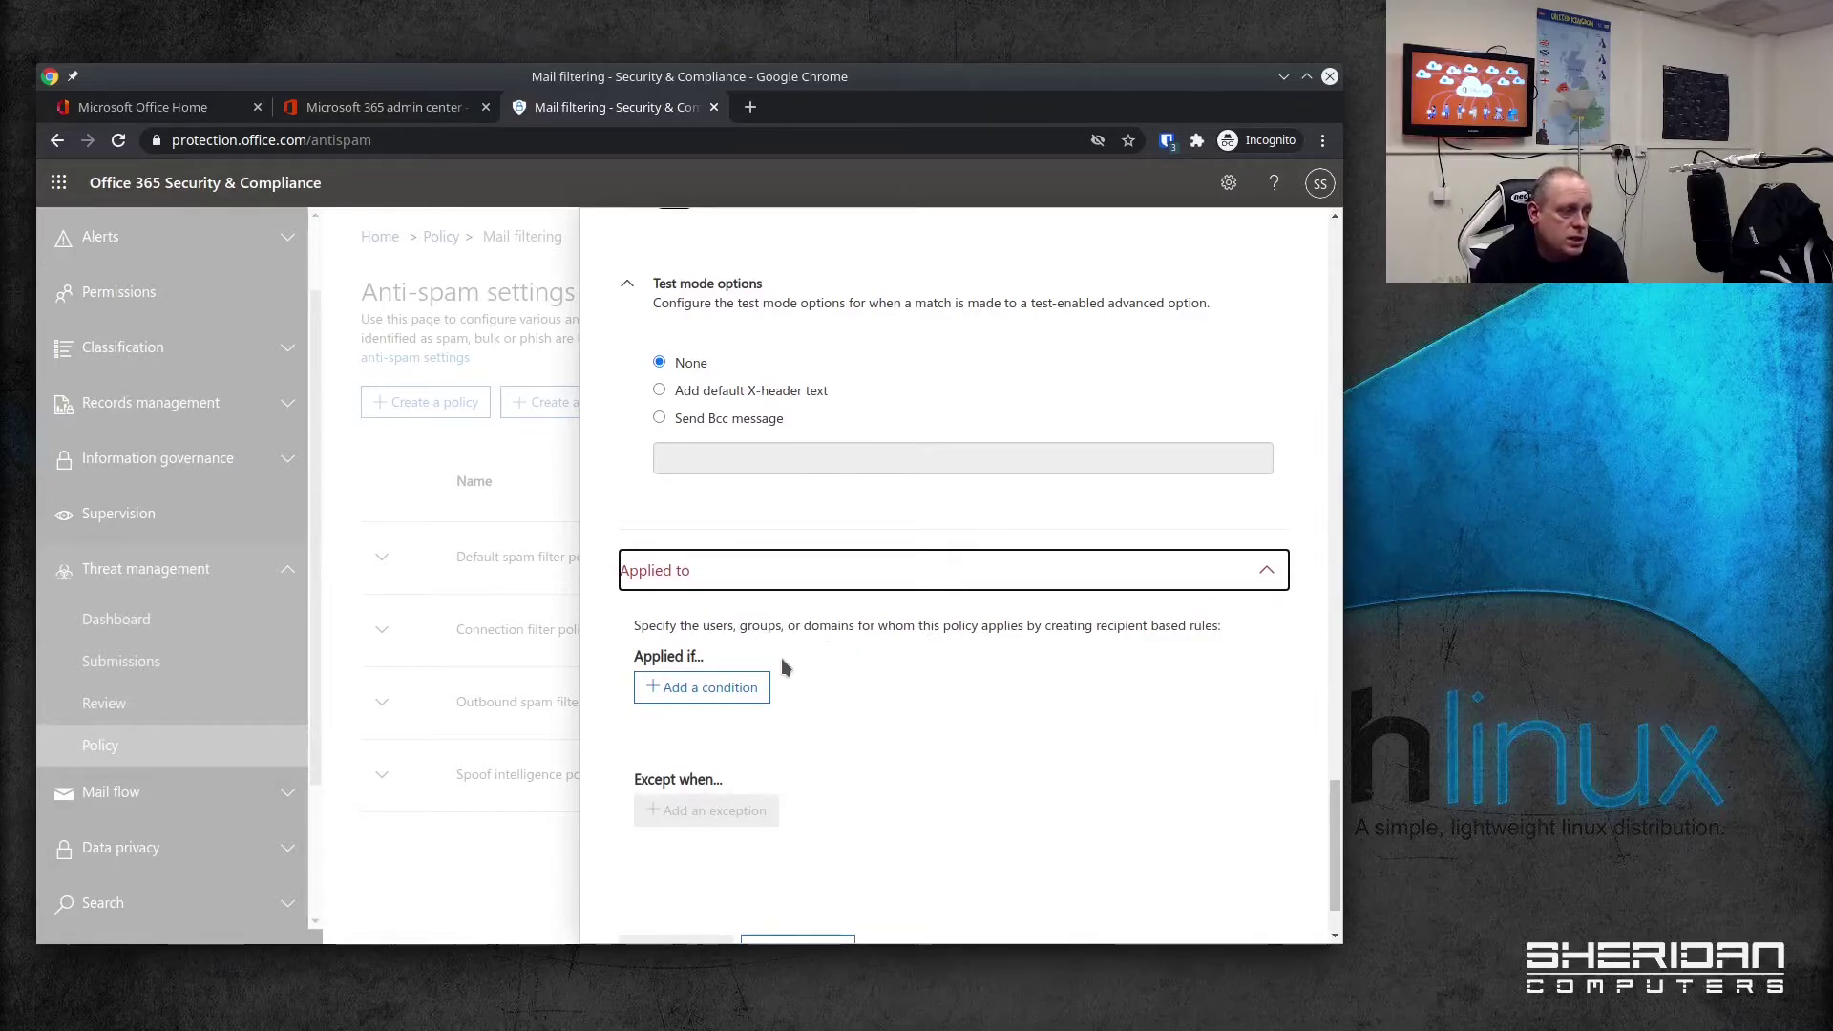
{"action": "left_click", "coordinate": [745, 695]}
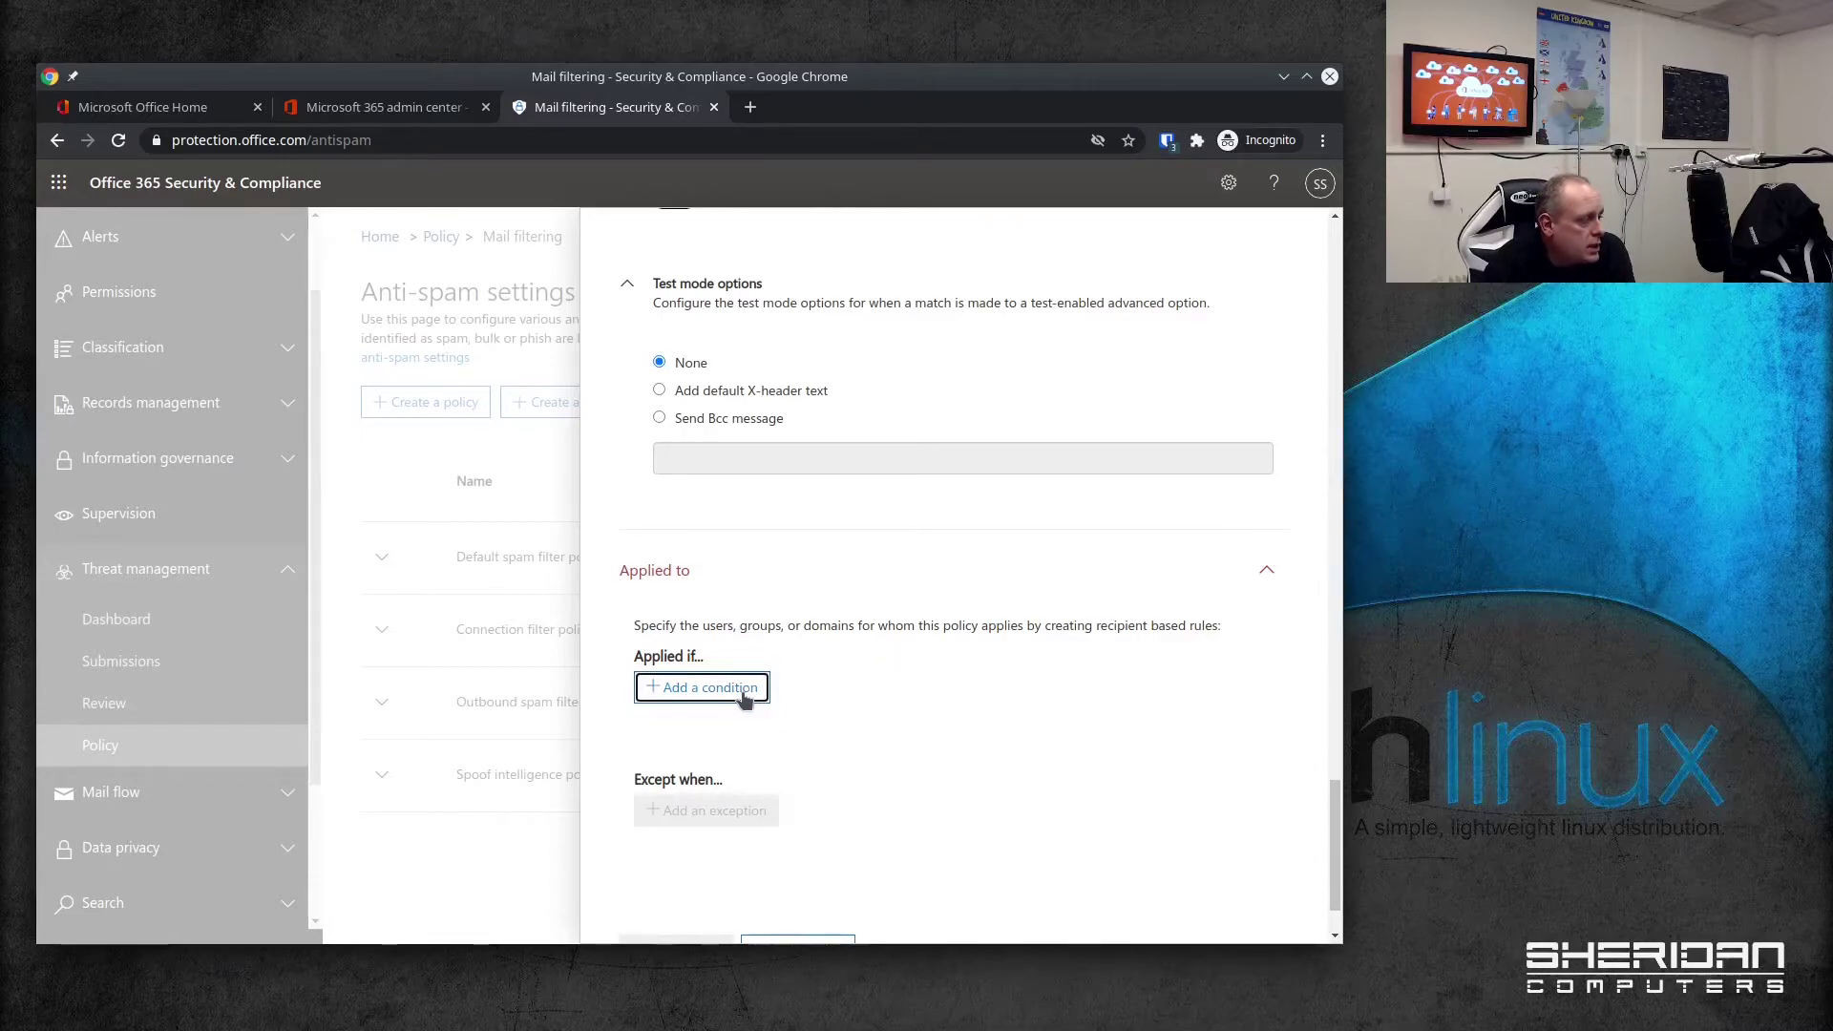
{"action": "left_click", "coordinate": [837, 792]}
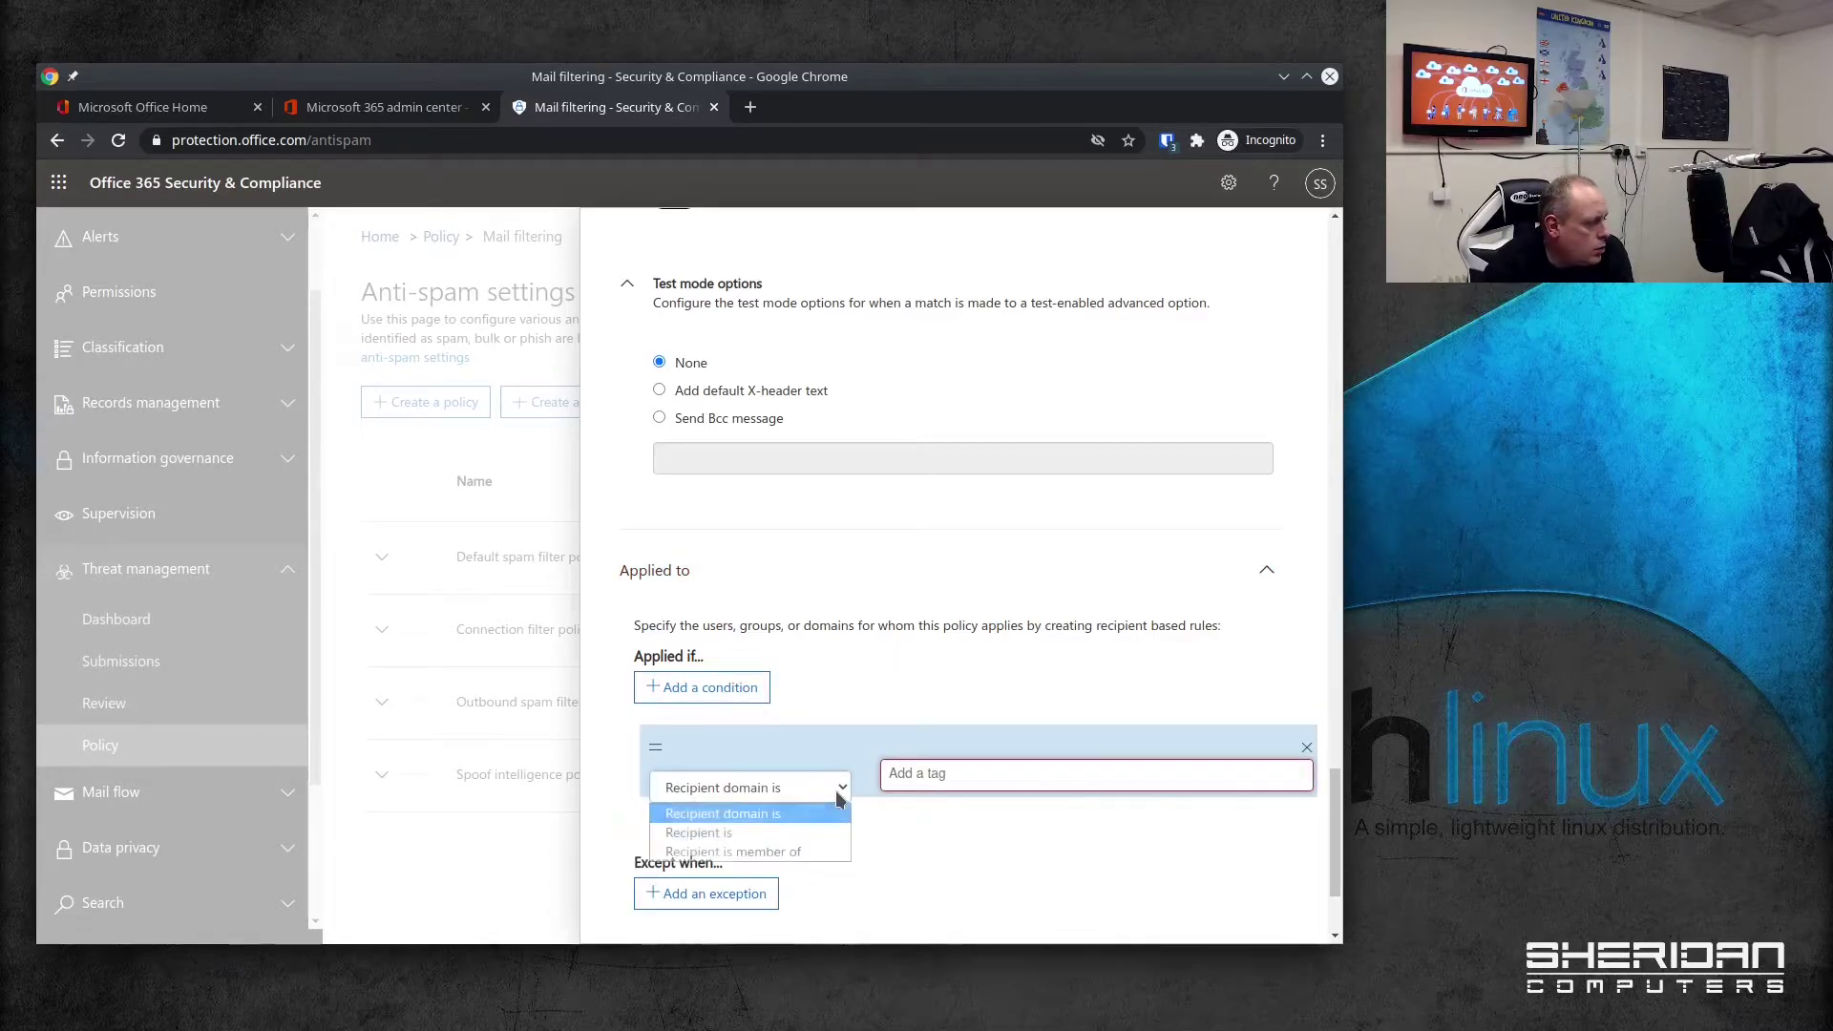
{"action": "left_click", "coordinate": [987, 775]}
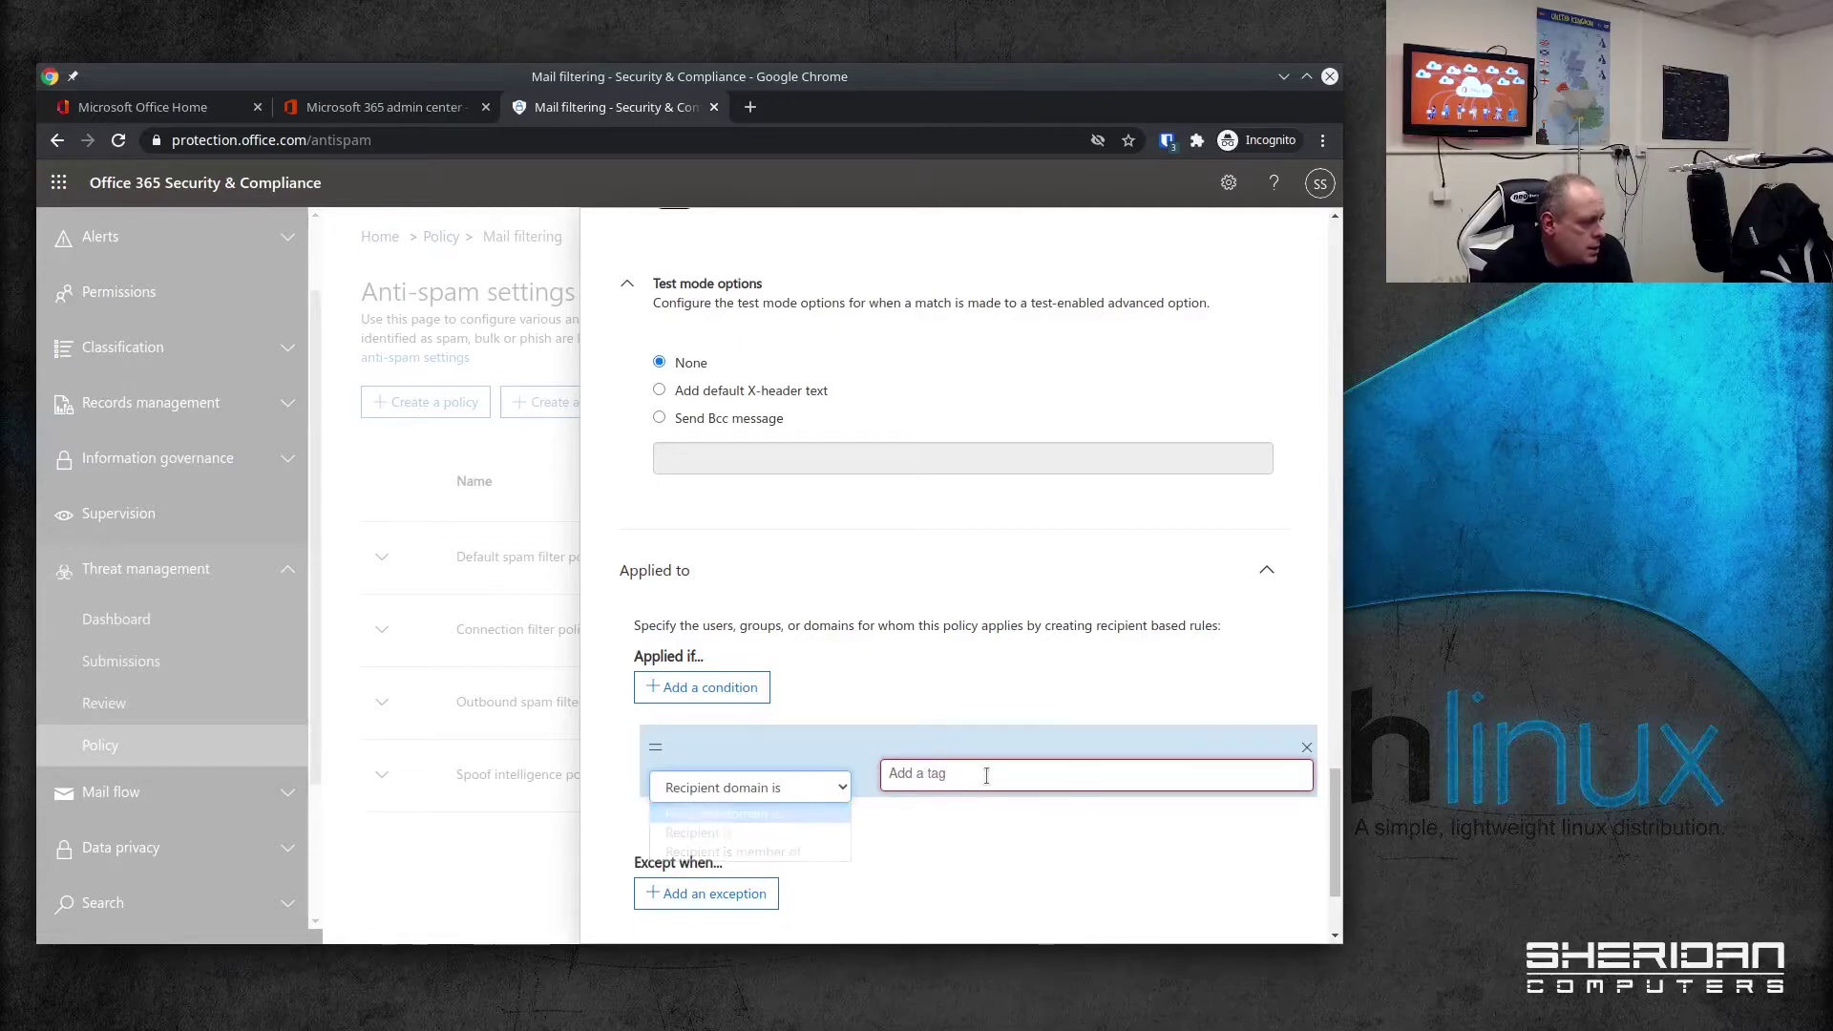
{"action": "type", "text": "sheridan"}
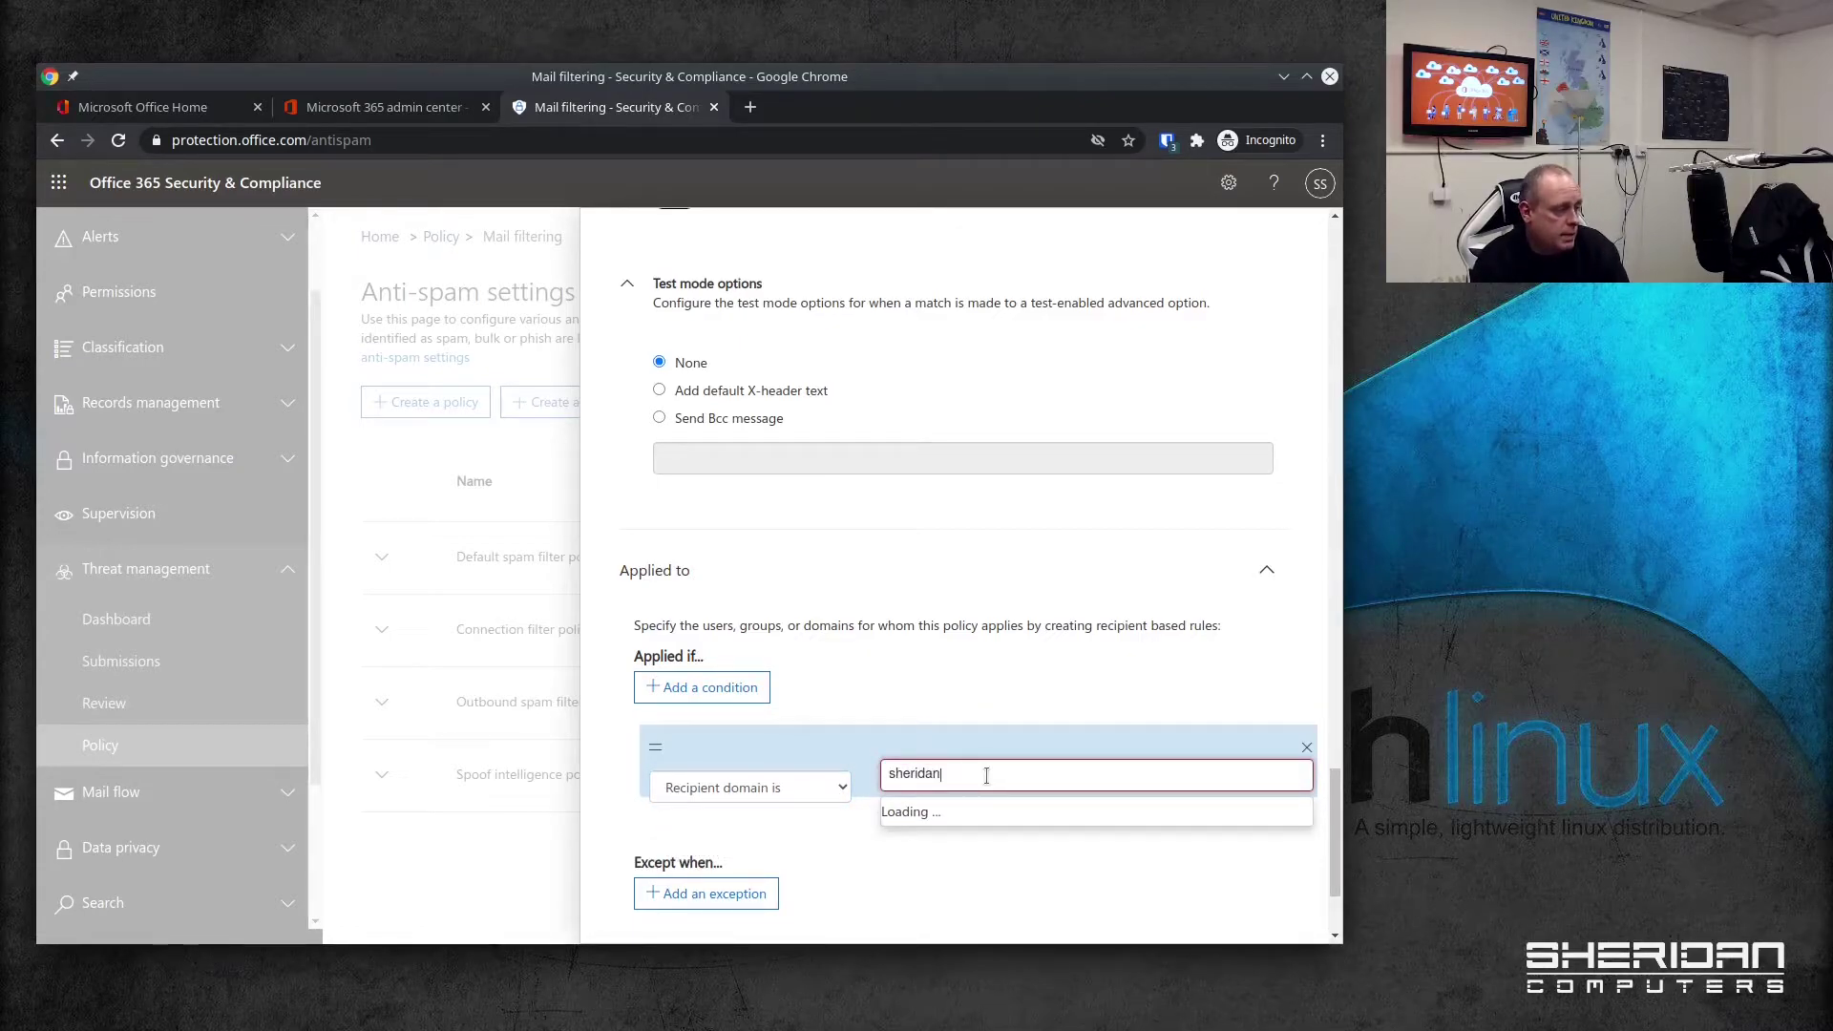
{"action": "type", "text": ".co.uk"}
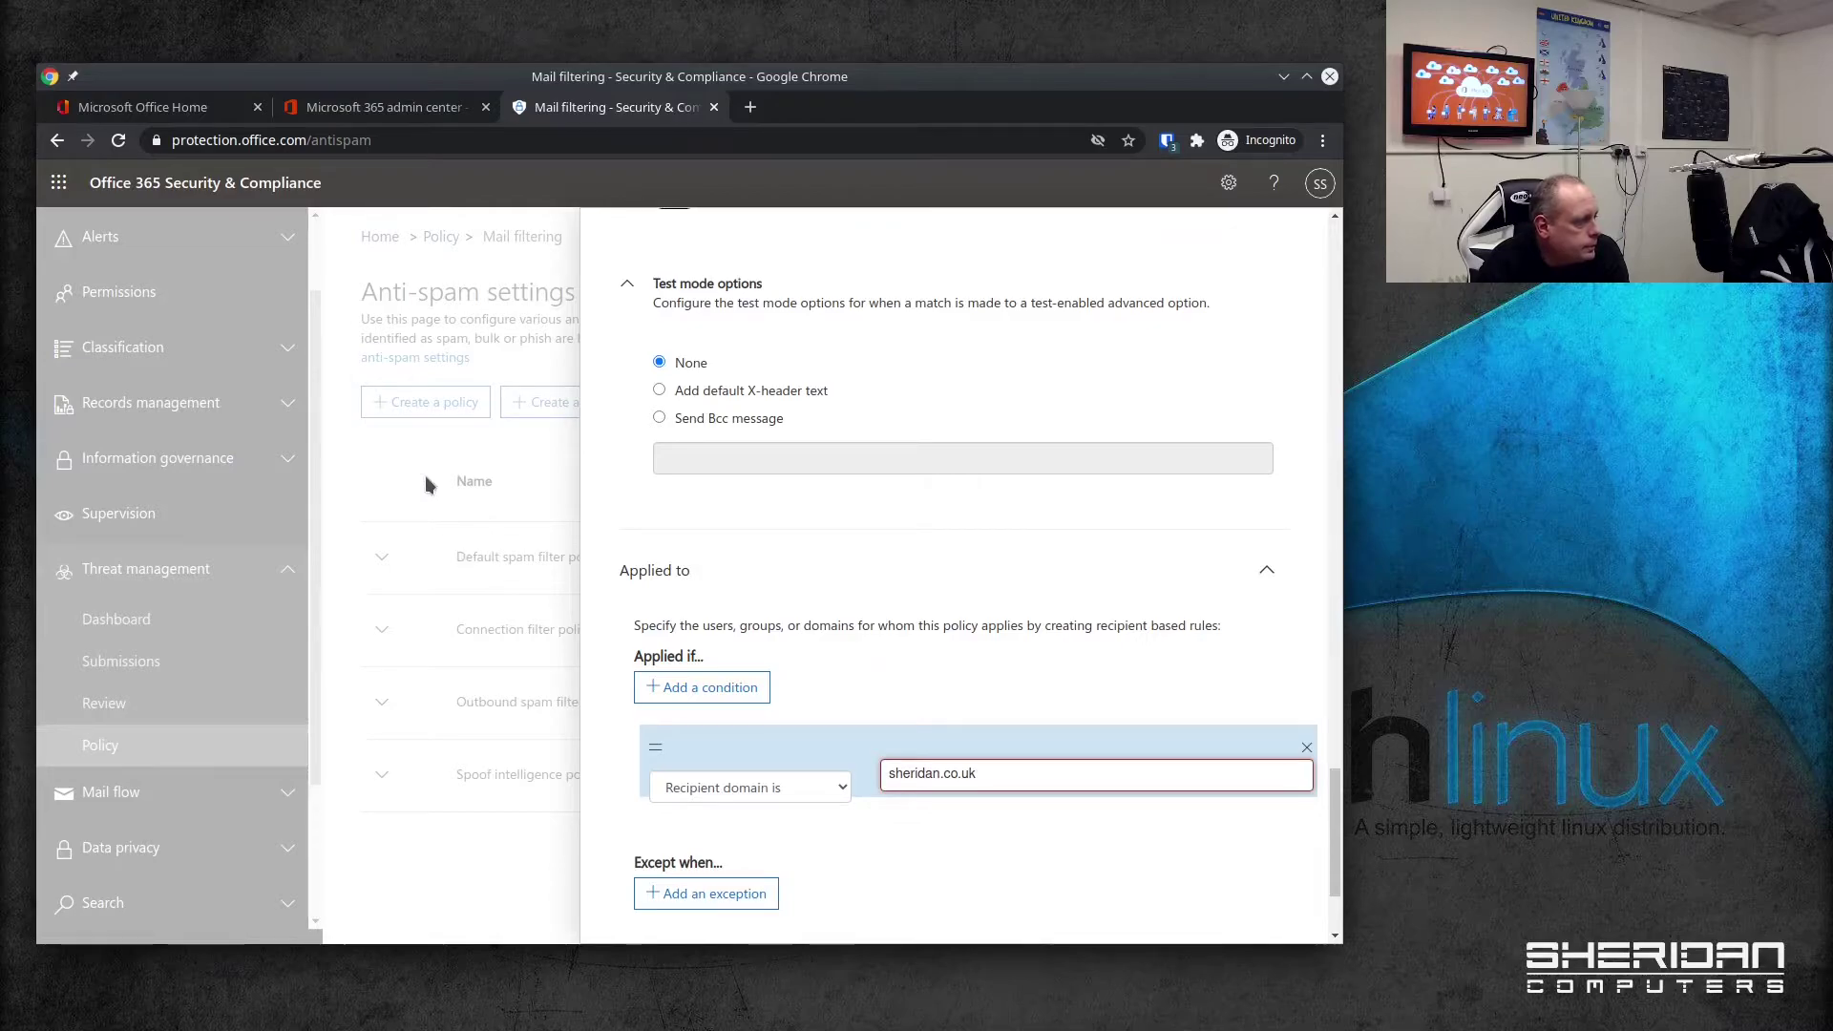
{"action": "scroll", "coordinate": [1067, 682], "scroll_direction": "down", "scroll_amount": 1}
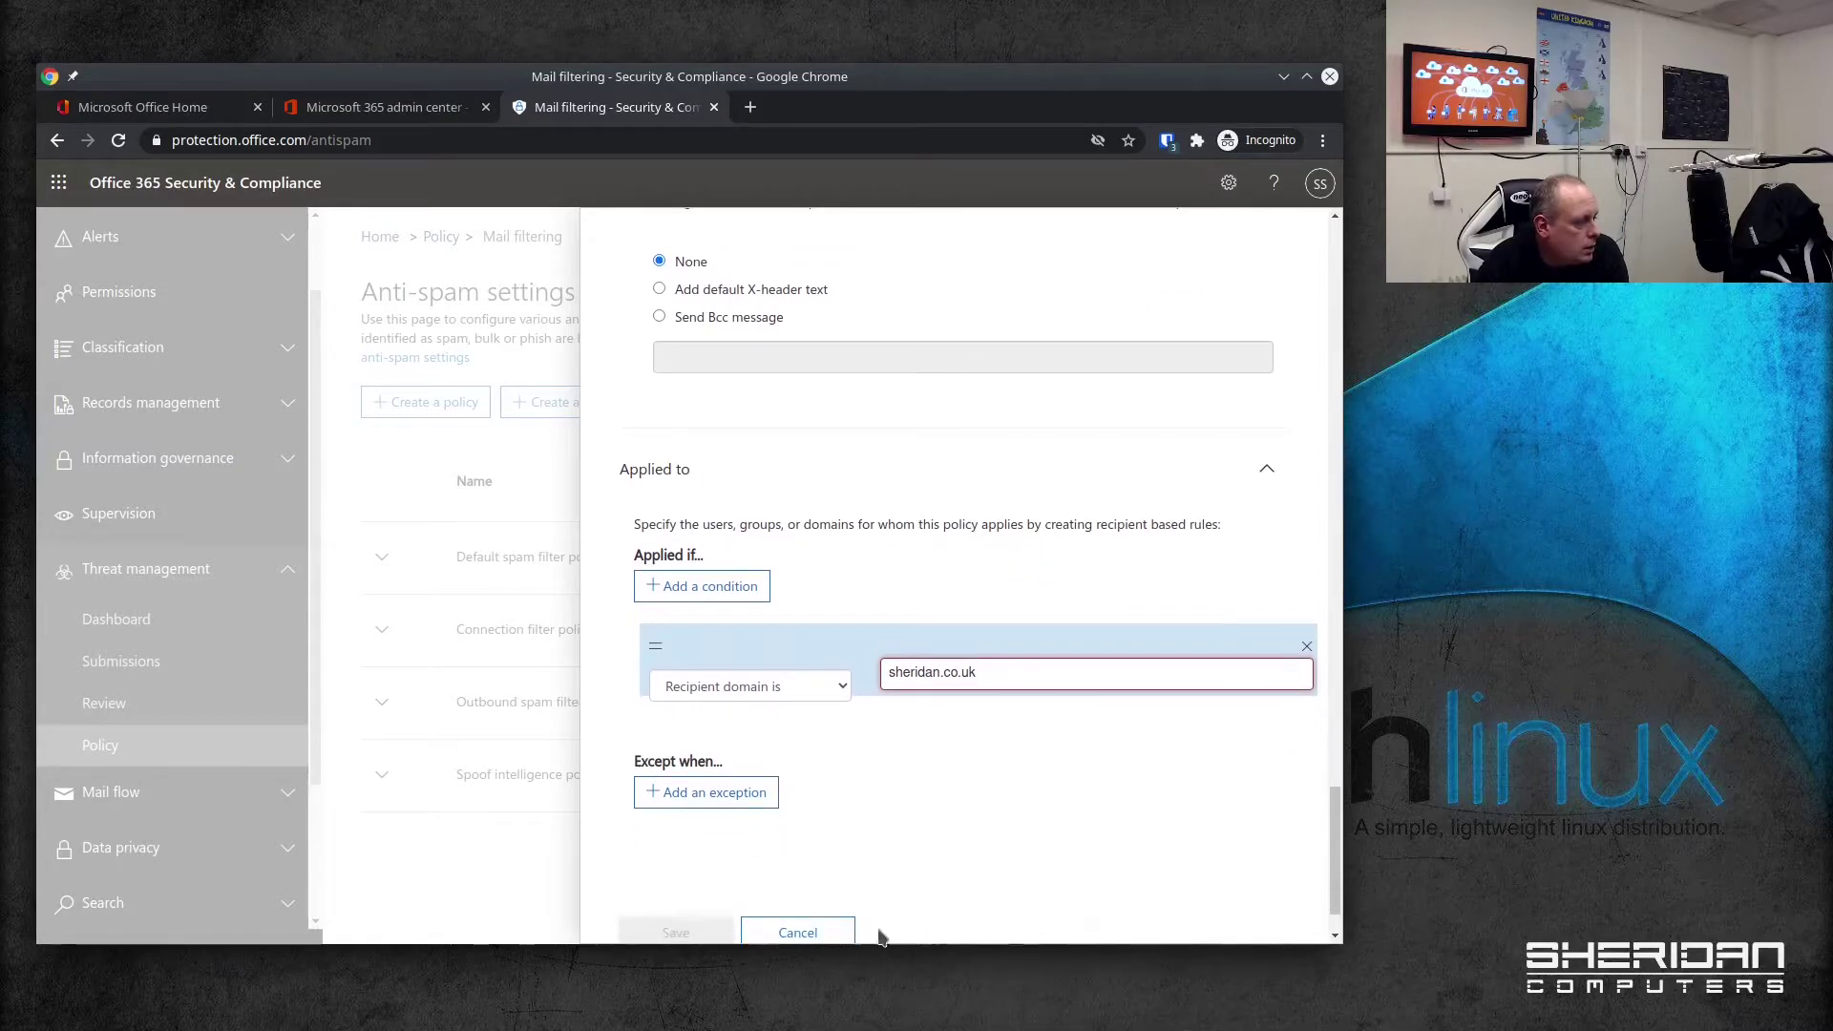
{"action": "left_click", "coordinate": [850, 935]}
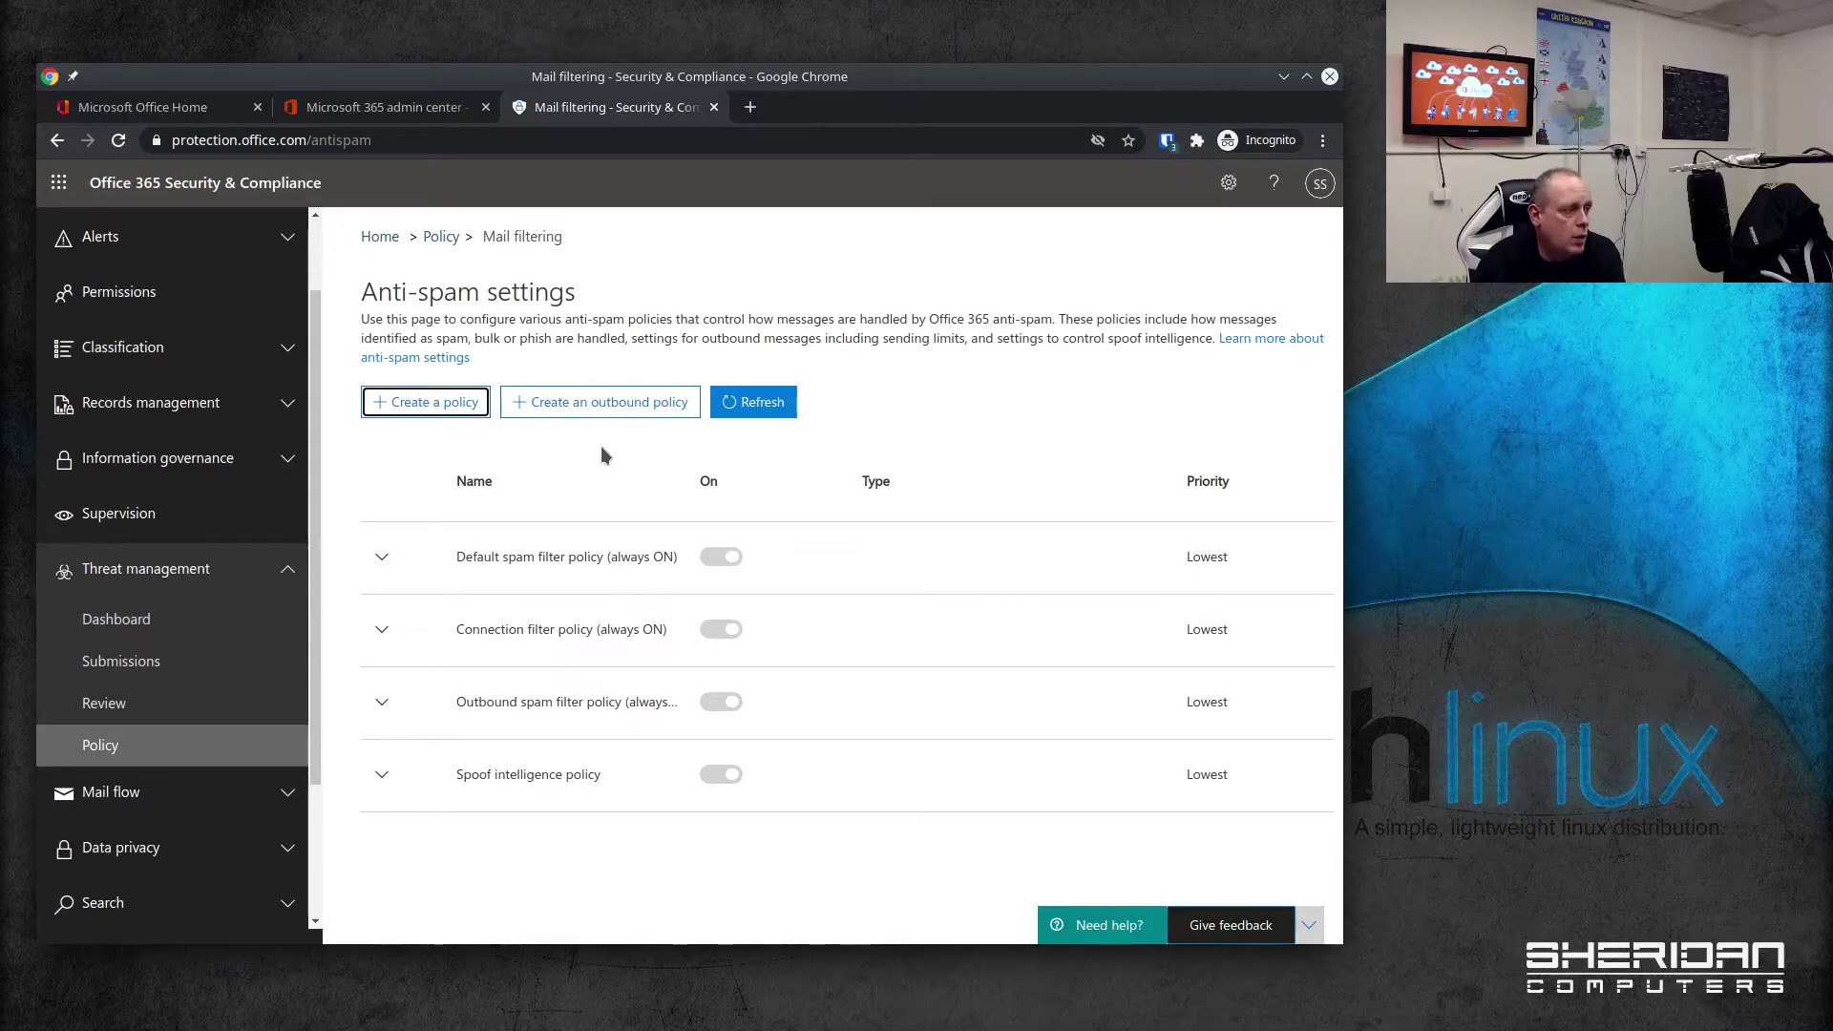
Step: Start a new outbound spam policy named 'Company outbound spam policy' with description beginning 'Overrides default spam'
{"action": "left_click", "coordinate": [637, 402]}
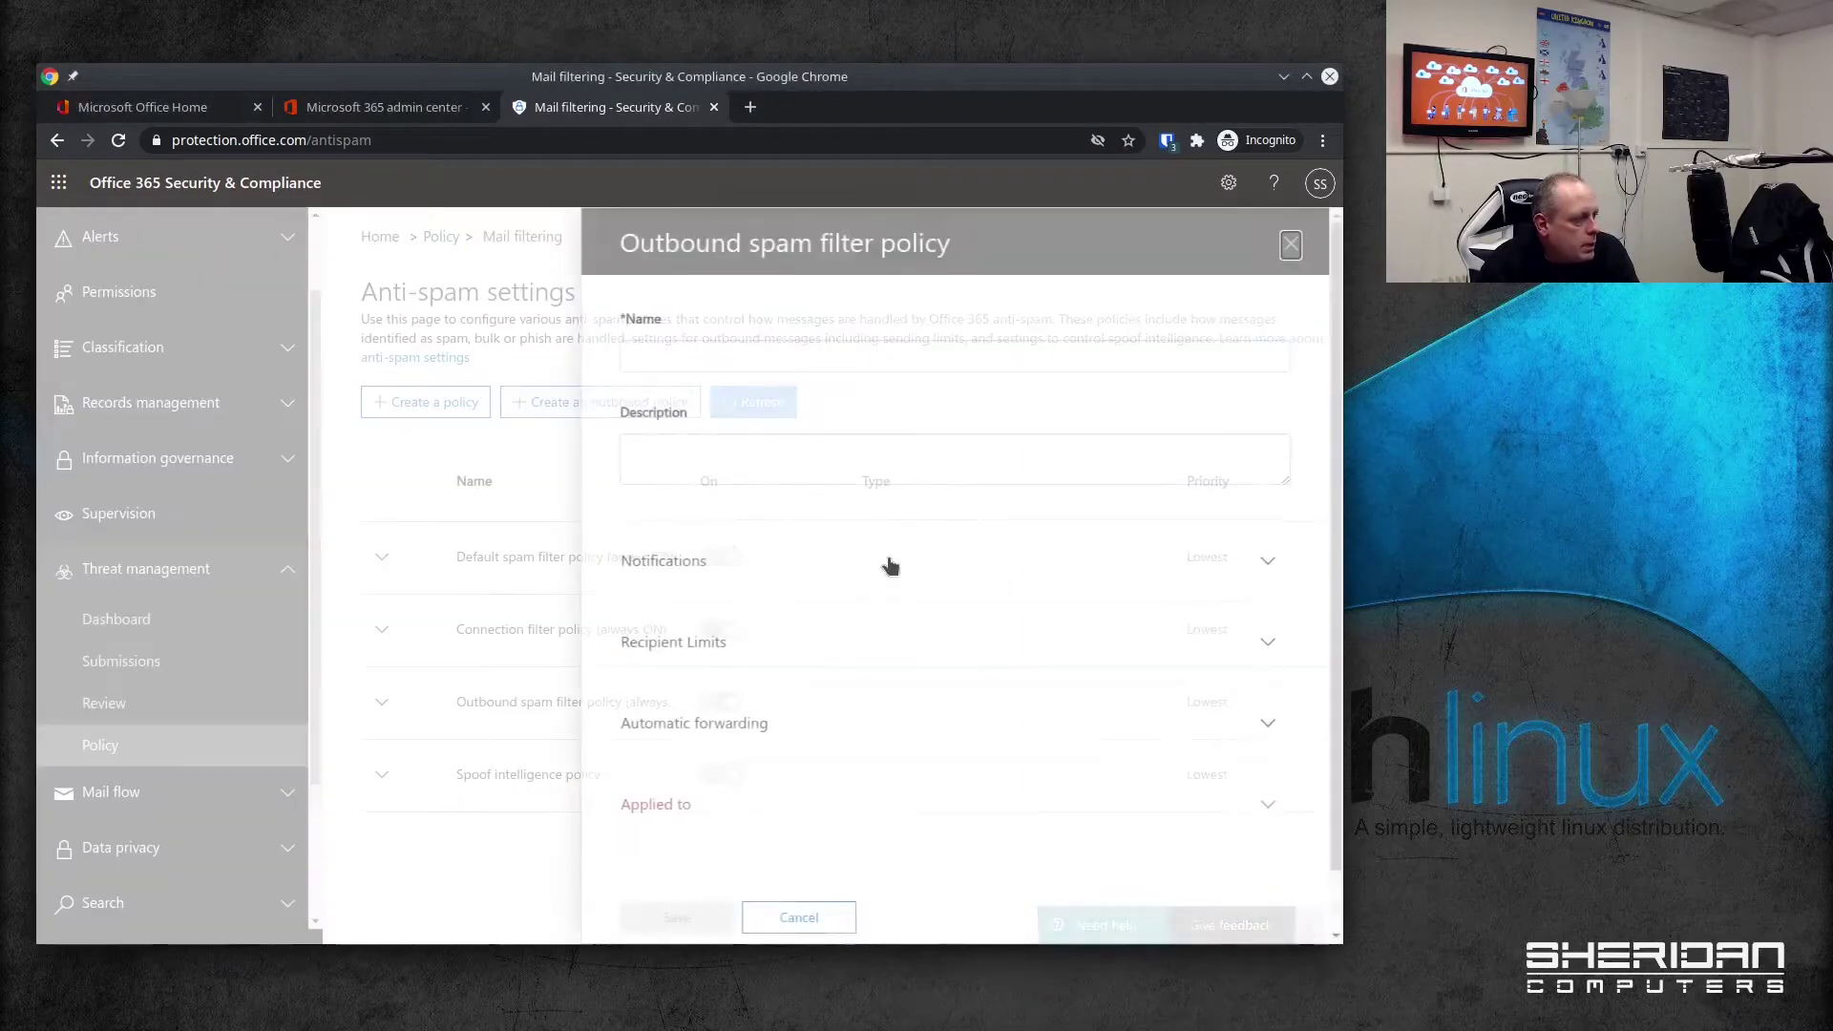
{"action": "left_click", "coordinate": [776, 362]}
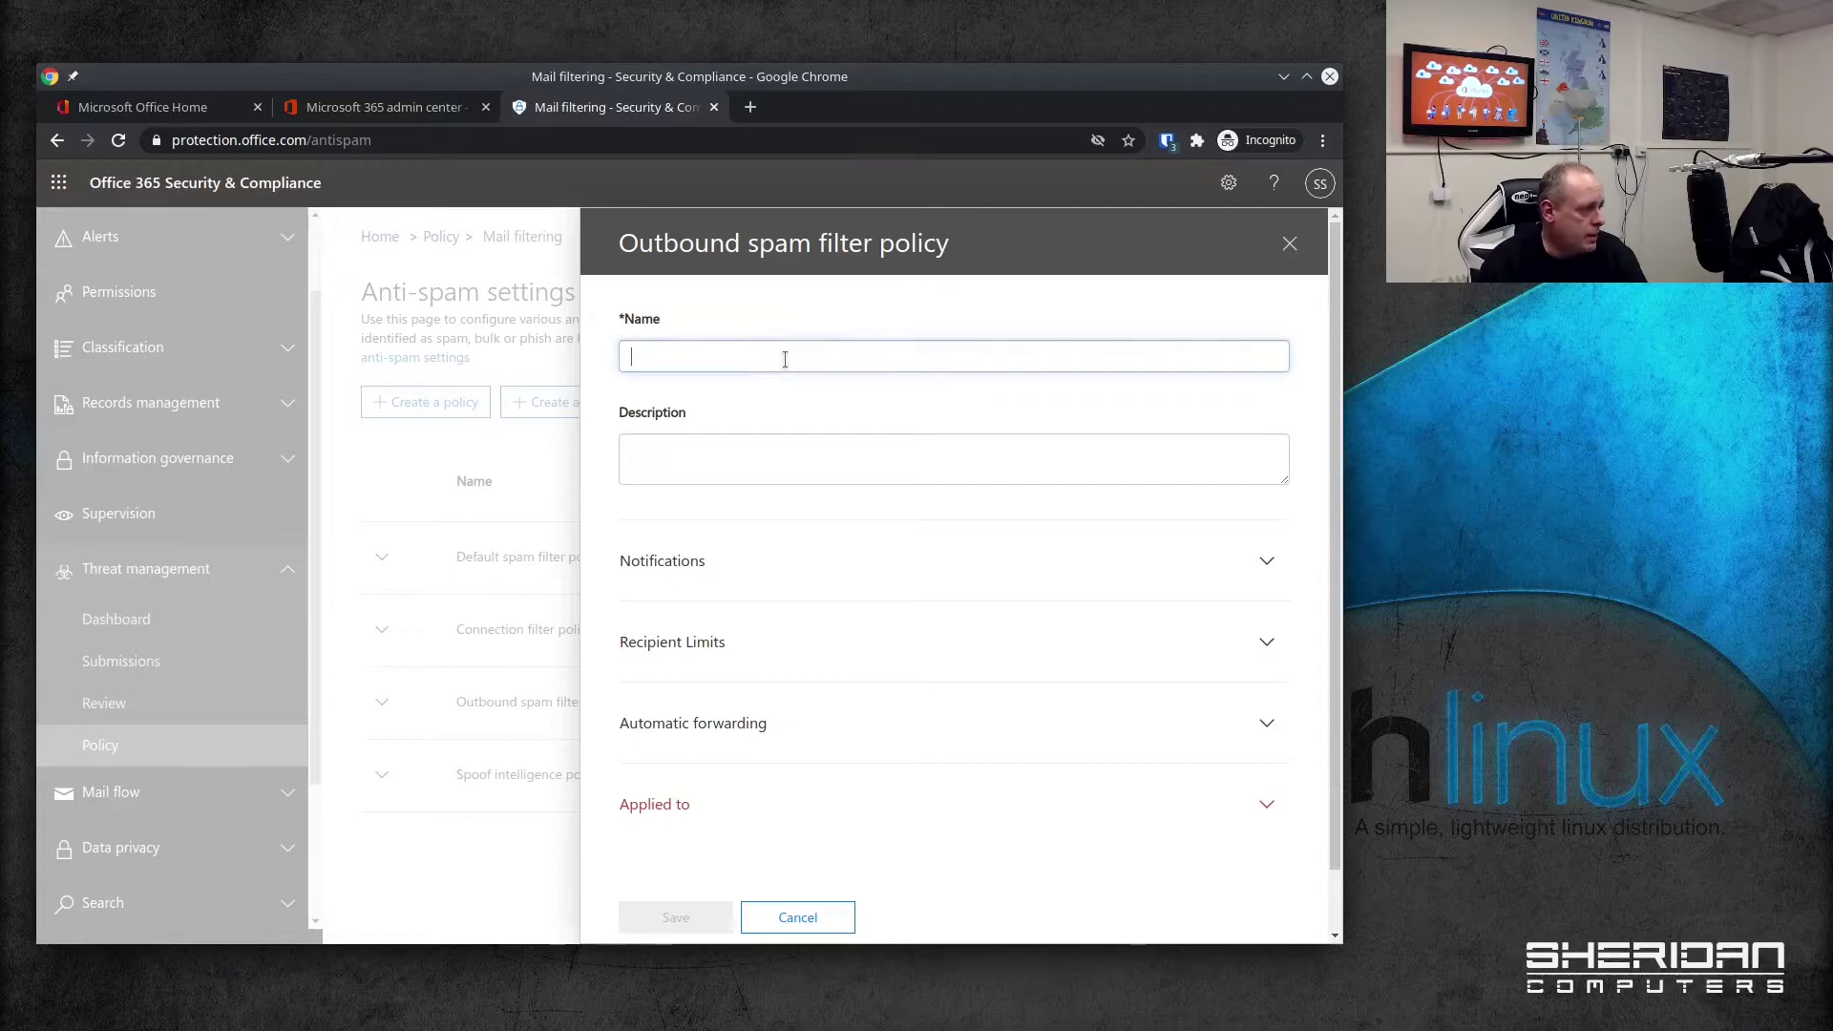
{"action": "type", "text": "U"}
{"action": "key", "text": "BackSpace"}
{"action": "type", "text": "Compa"}
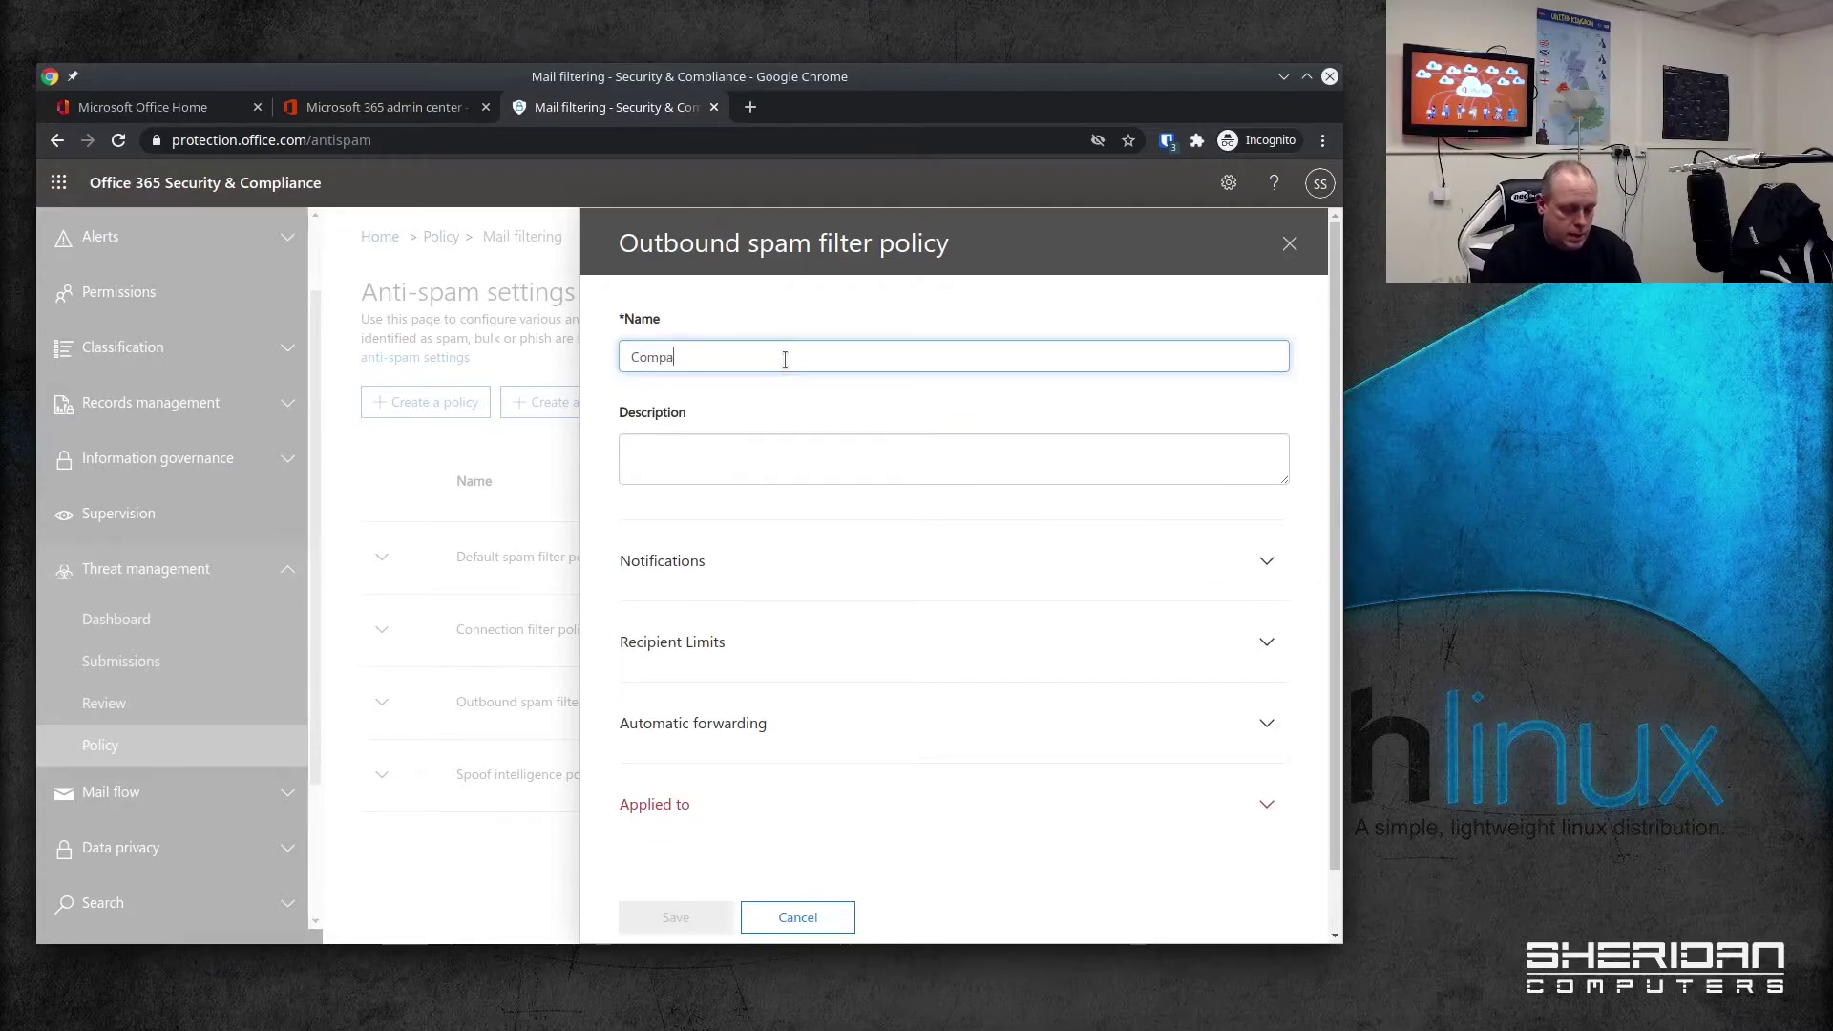
{"action": "type", "text": "ny outbound "}
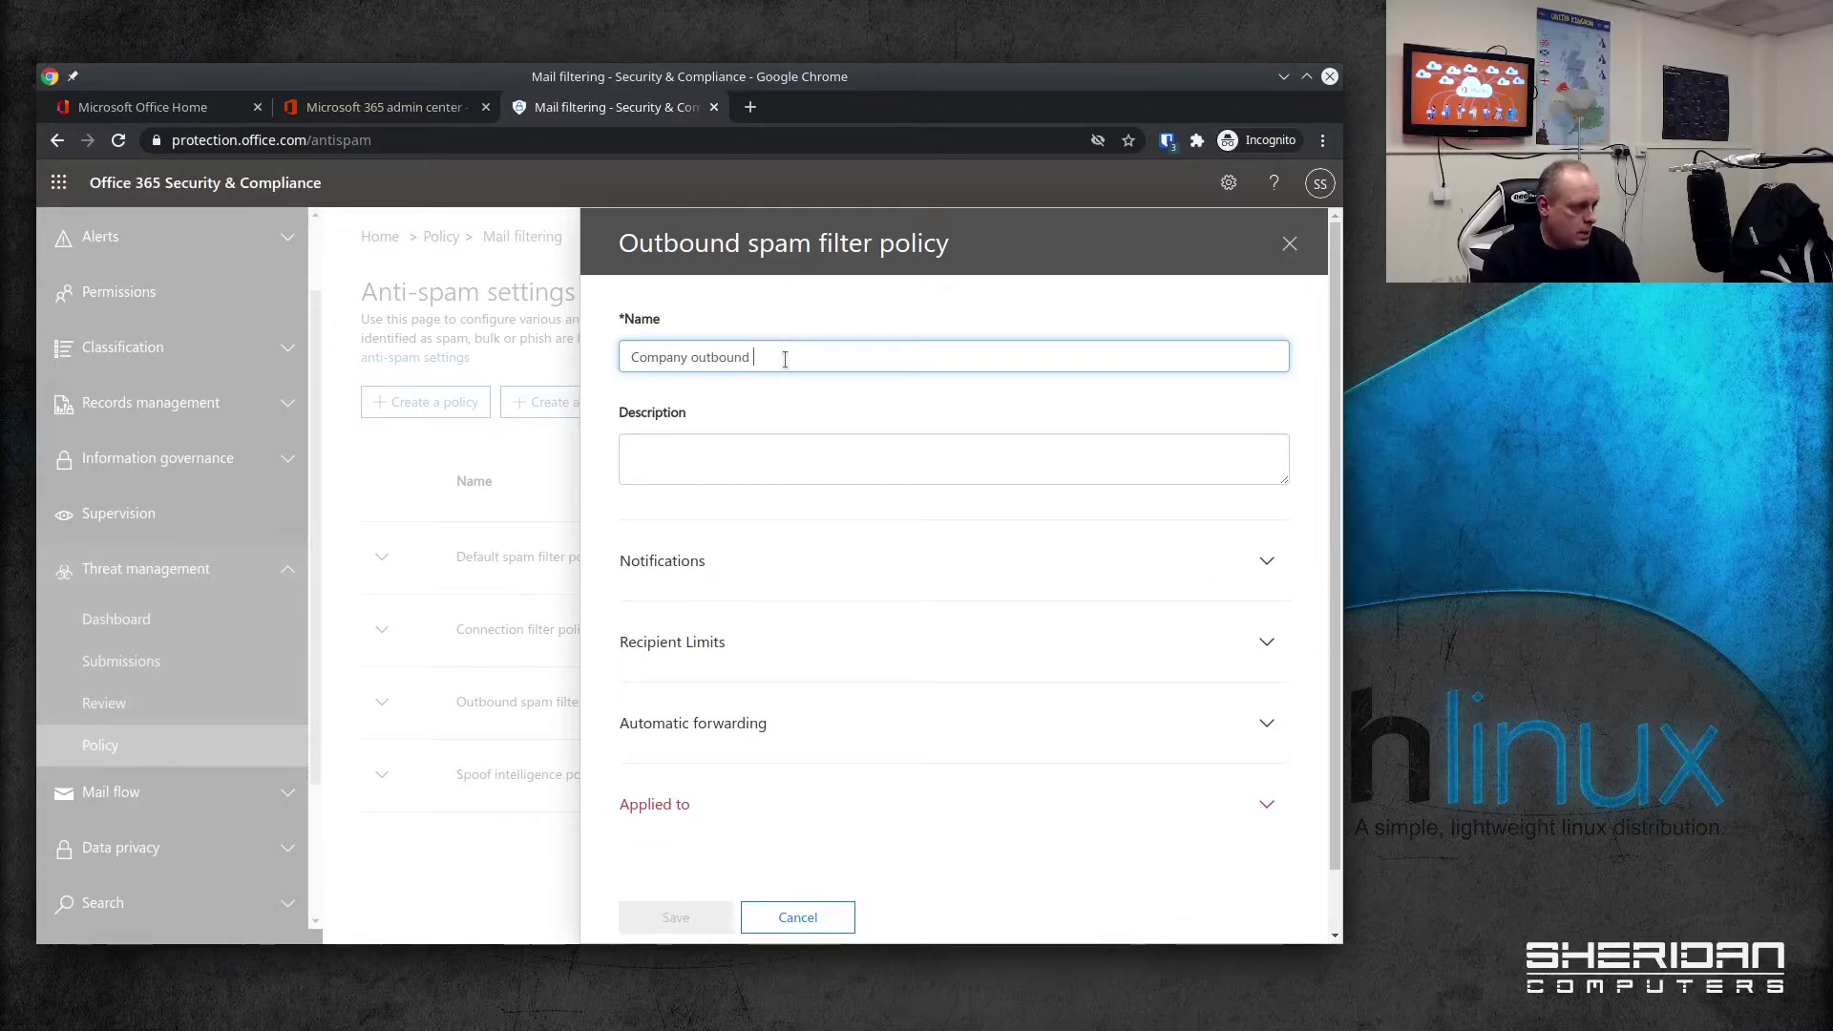
{"action": "type", "text": "spam policy"}
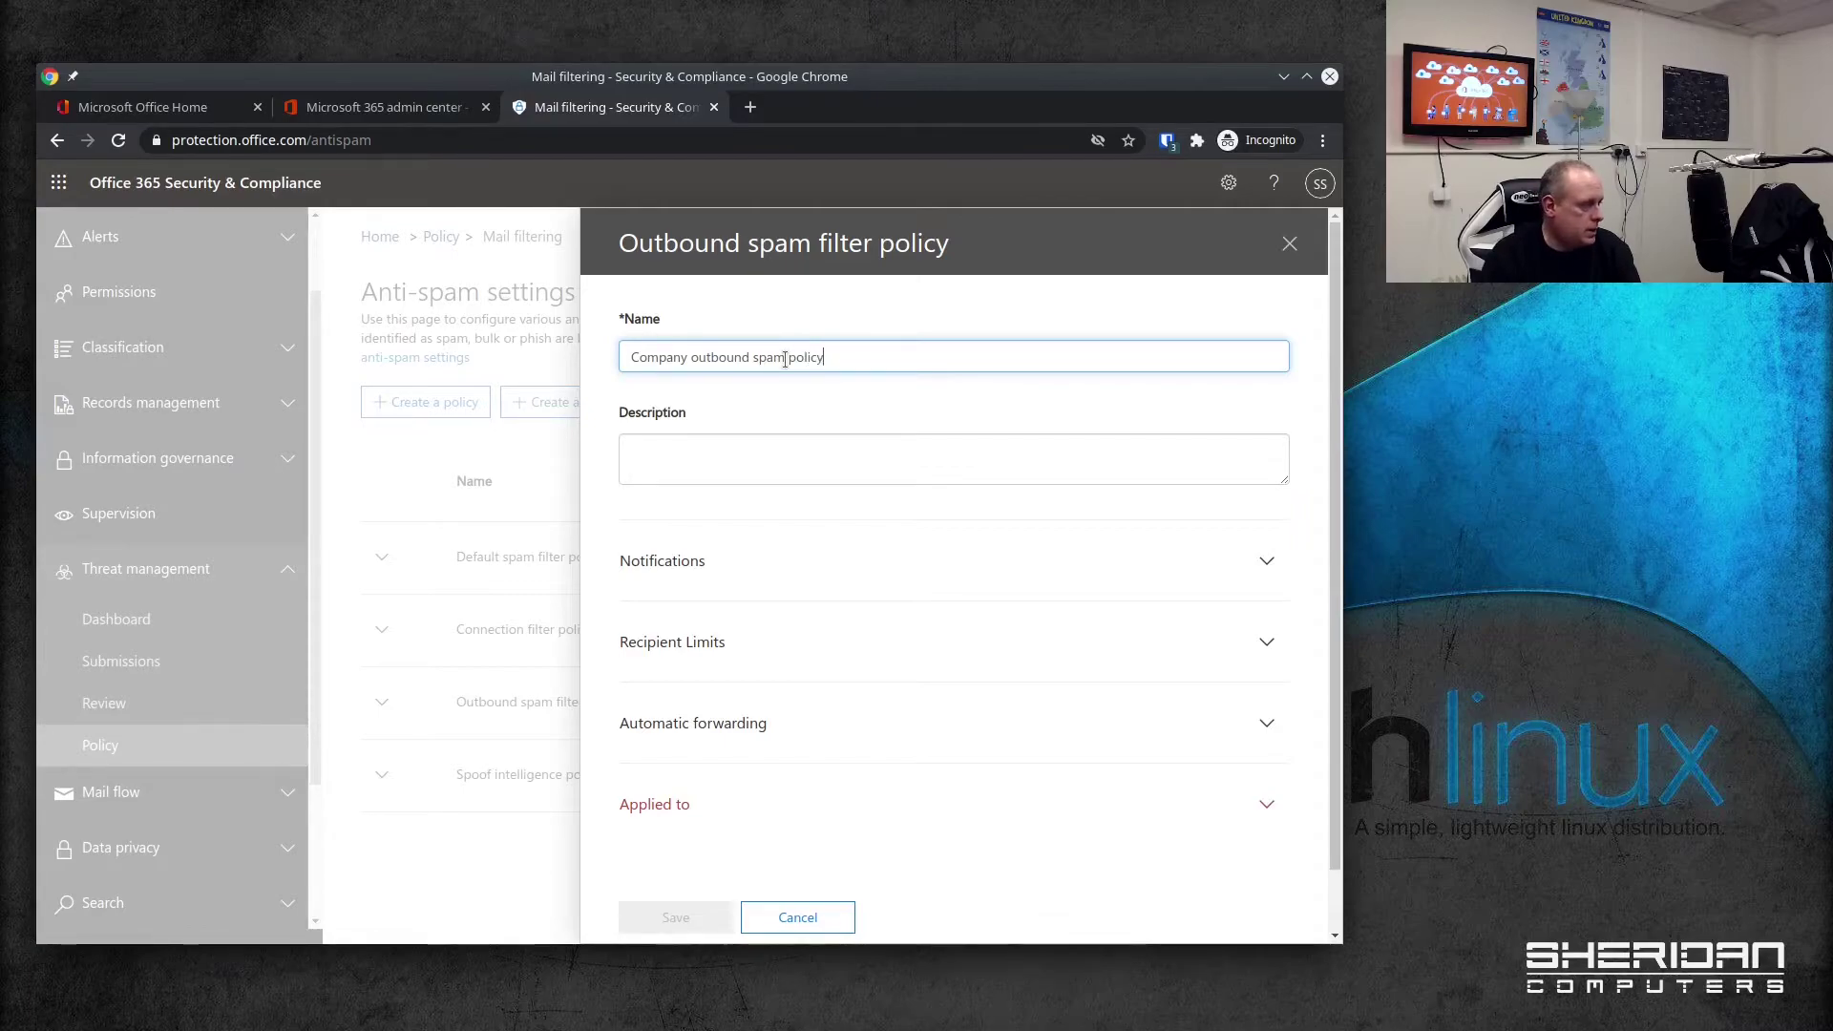
{"action": "left_click", "coordinate": [767, 456]}
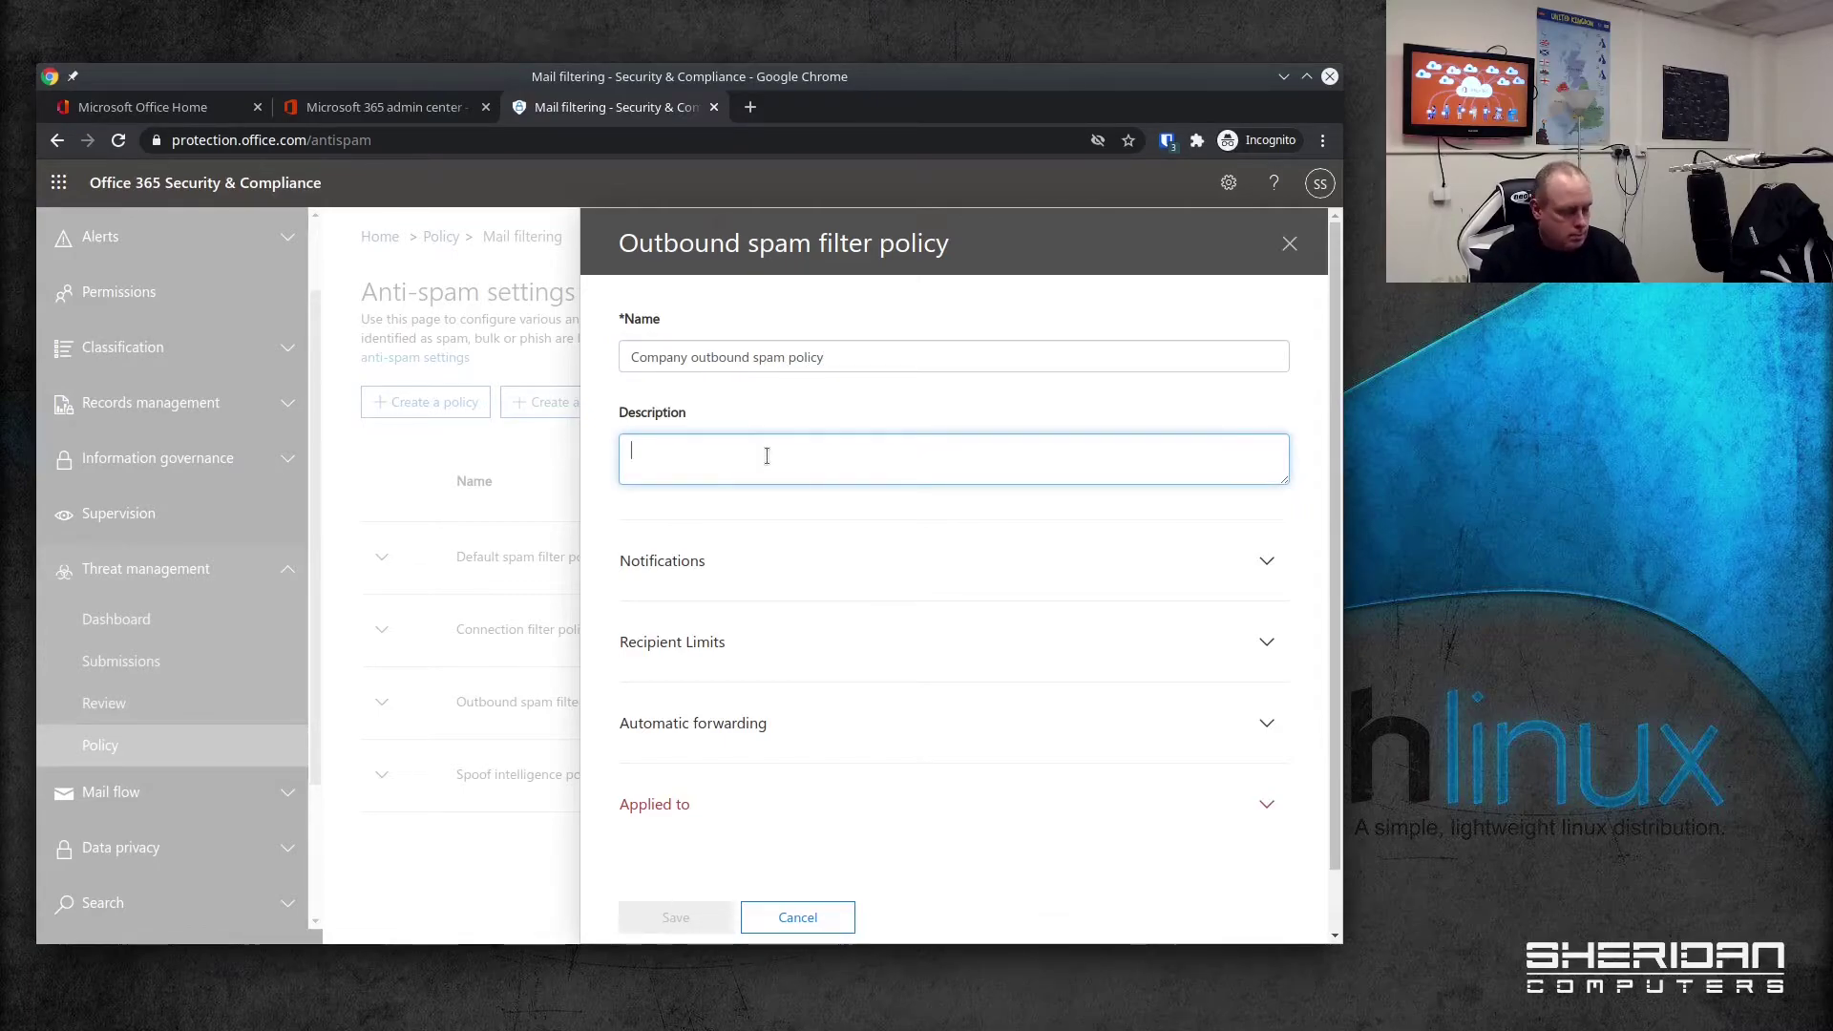
{"action": "type", "text": "Overrides de"}
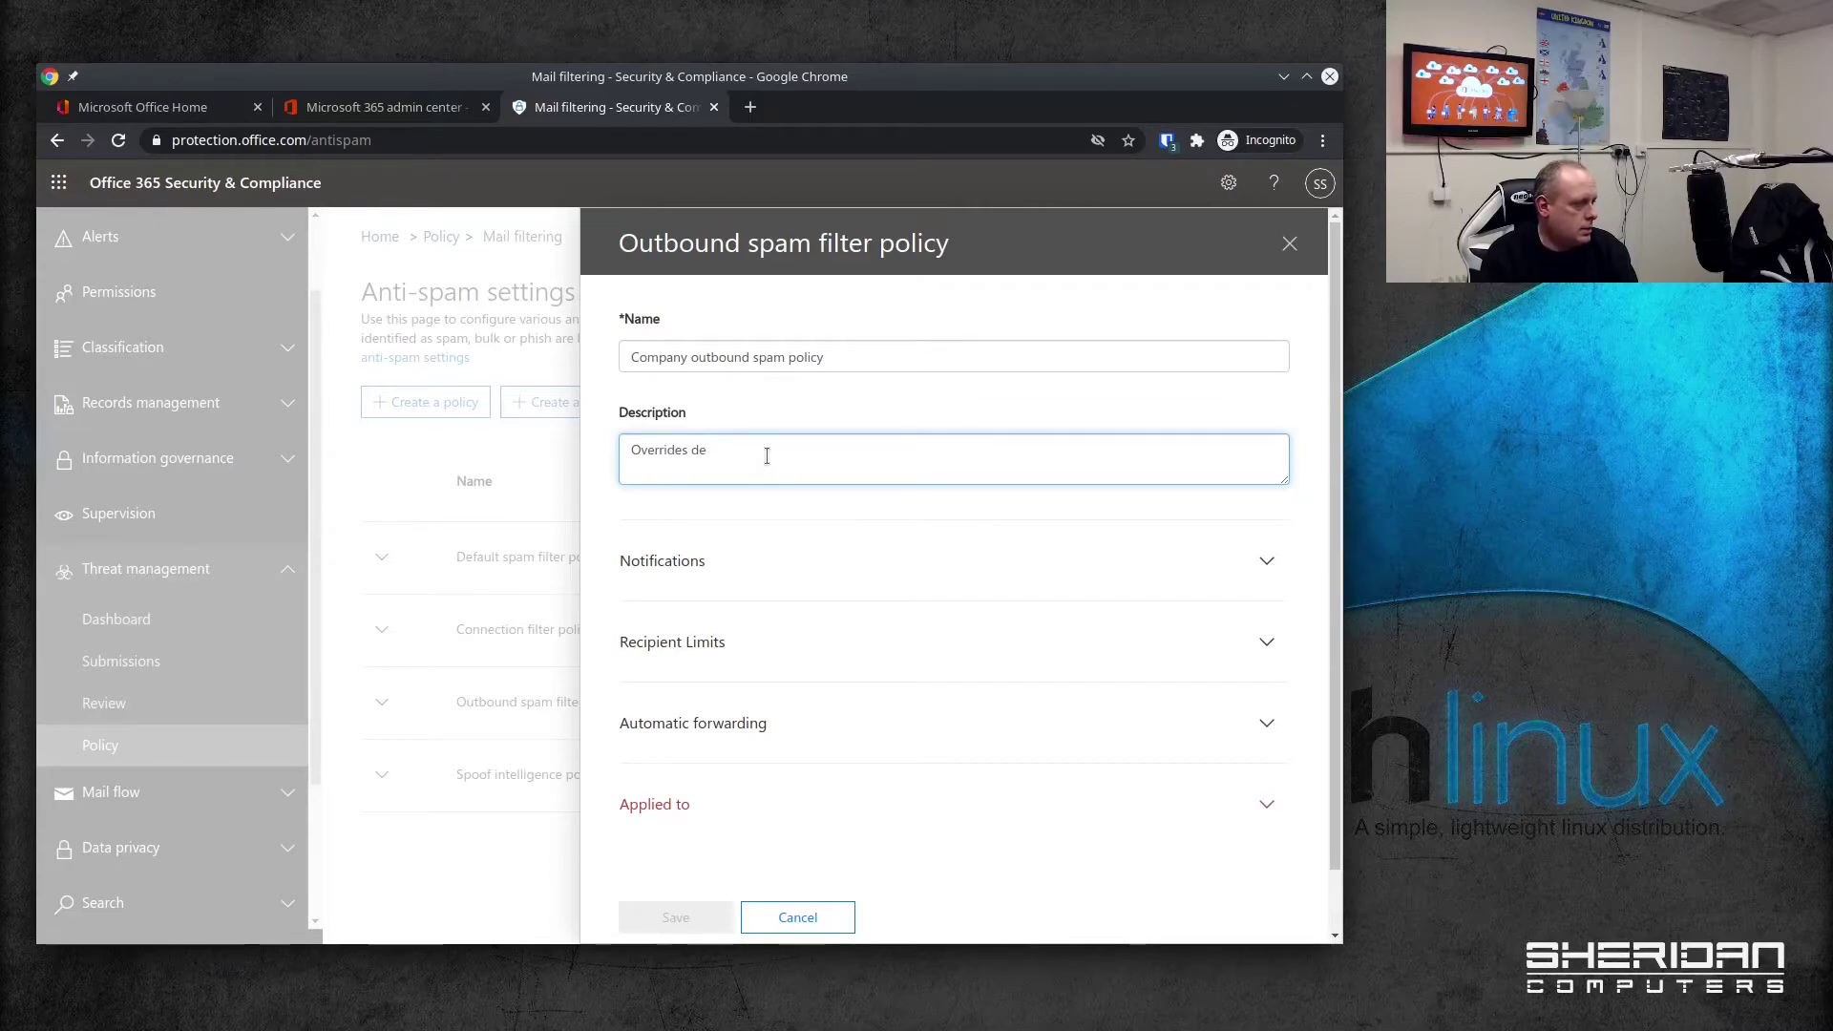
{"action": "type", "text": "f"}
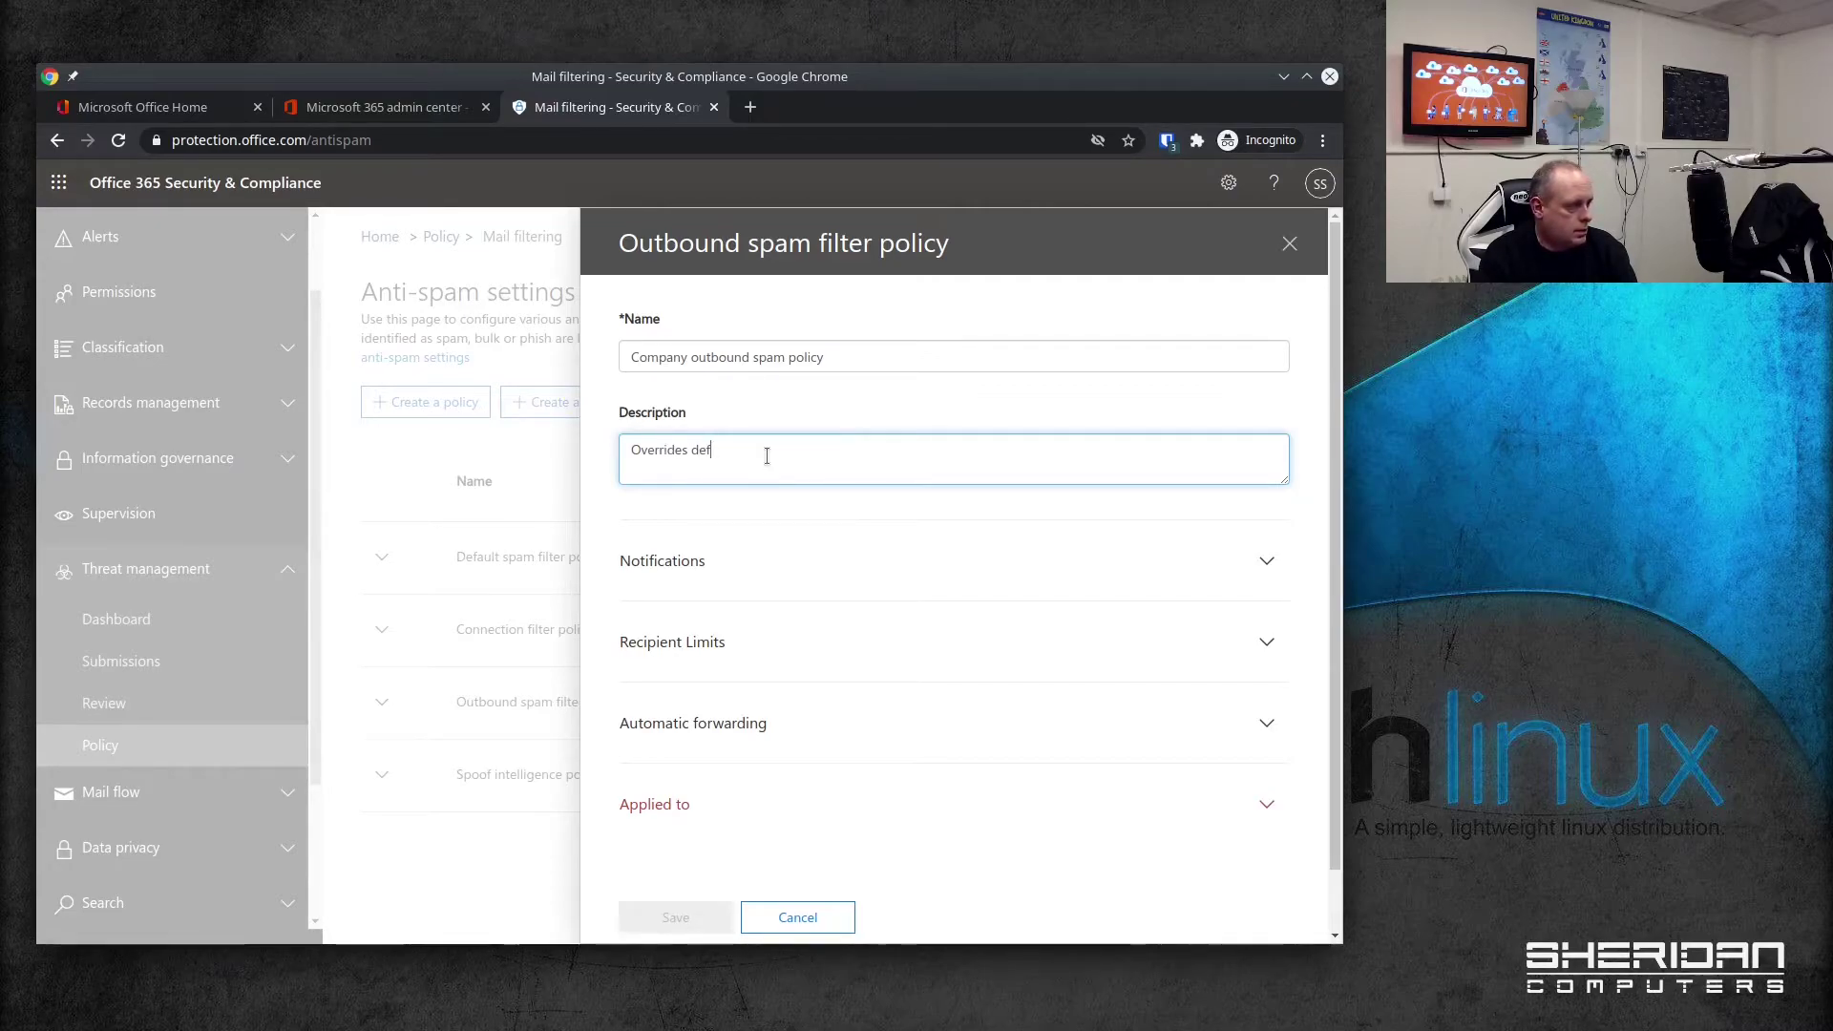
{"action": "type", "text": "fult spam settings"}
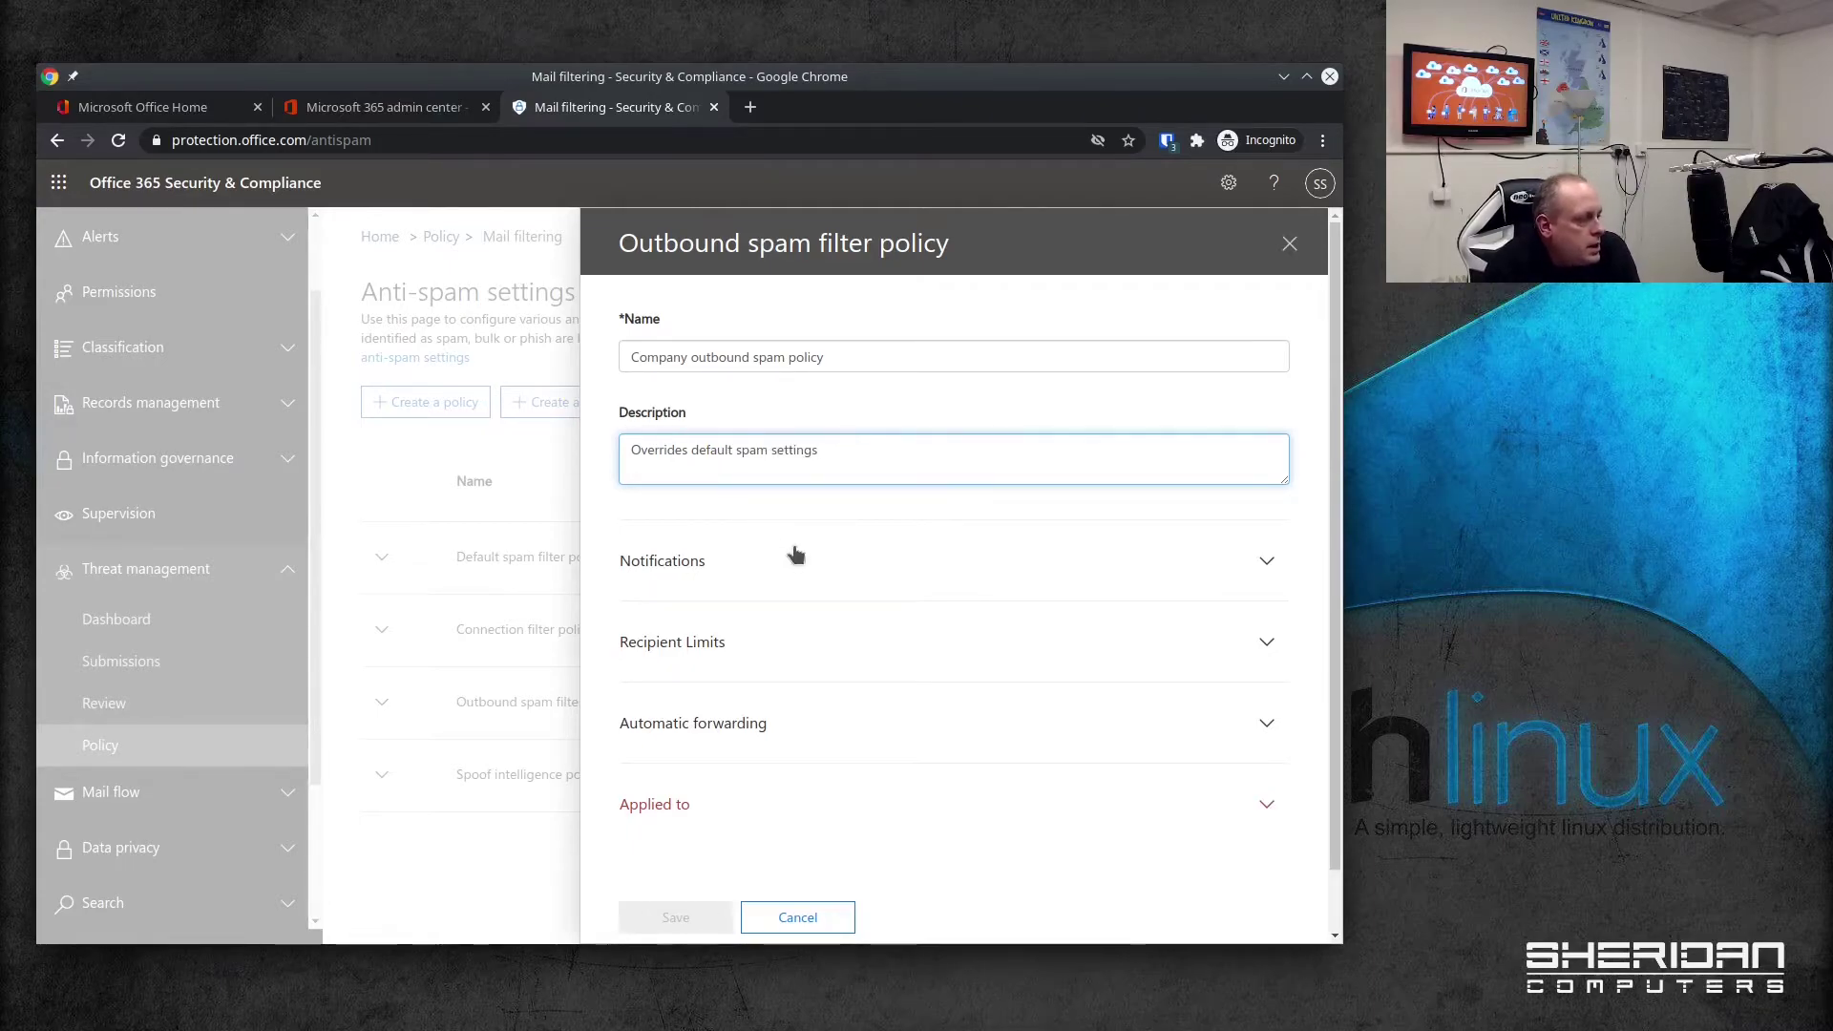
Step: Expand the outbound policy's Notifications section and scroll down to the Recipient Limits section
{"action": "left_click", "coordinate": [792, 554]}
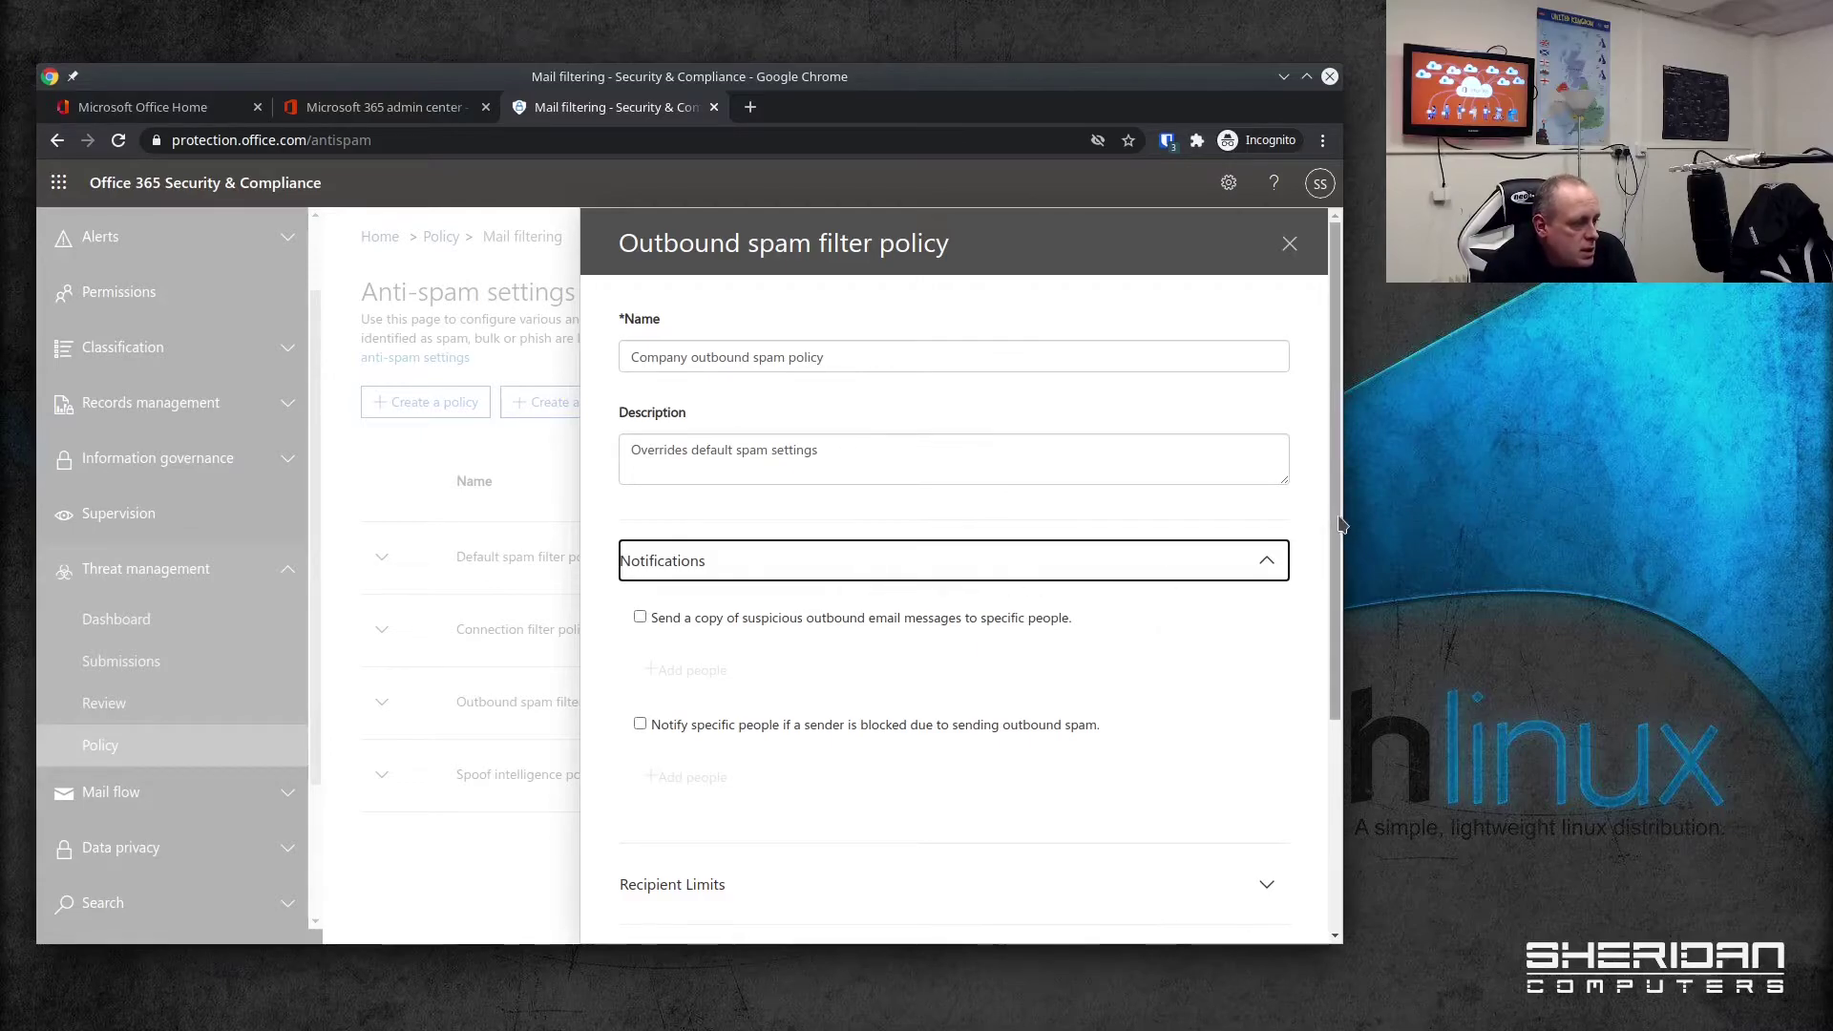
{"action": "scroll", "coordinate": [736, 472], "scroll_direction": "down", "scroll_amount": 2}
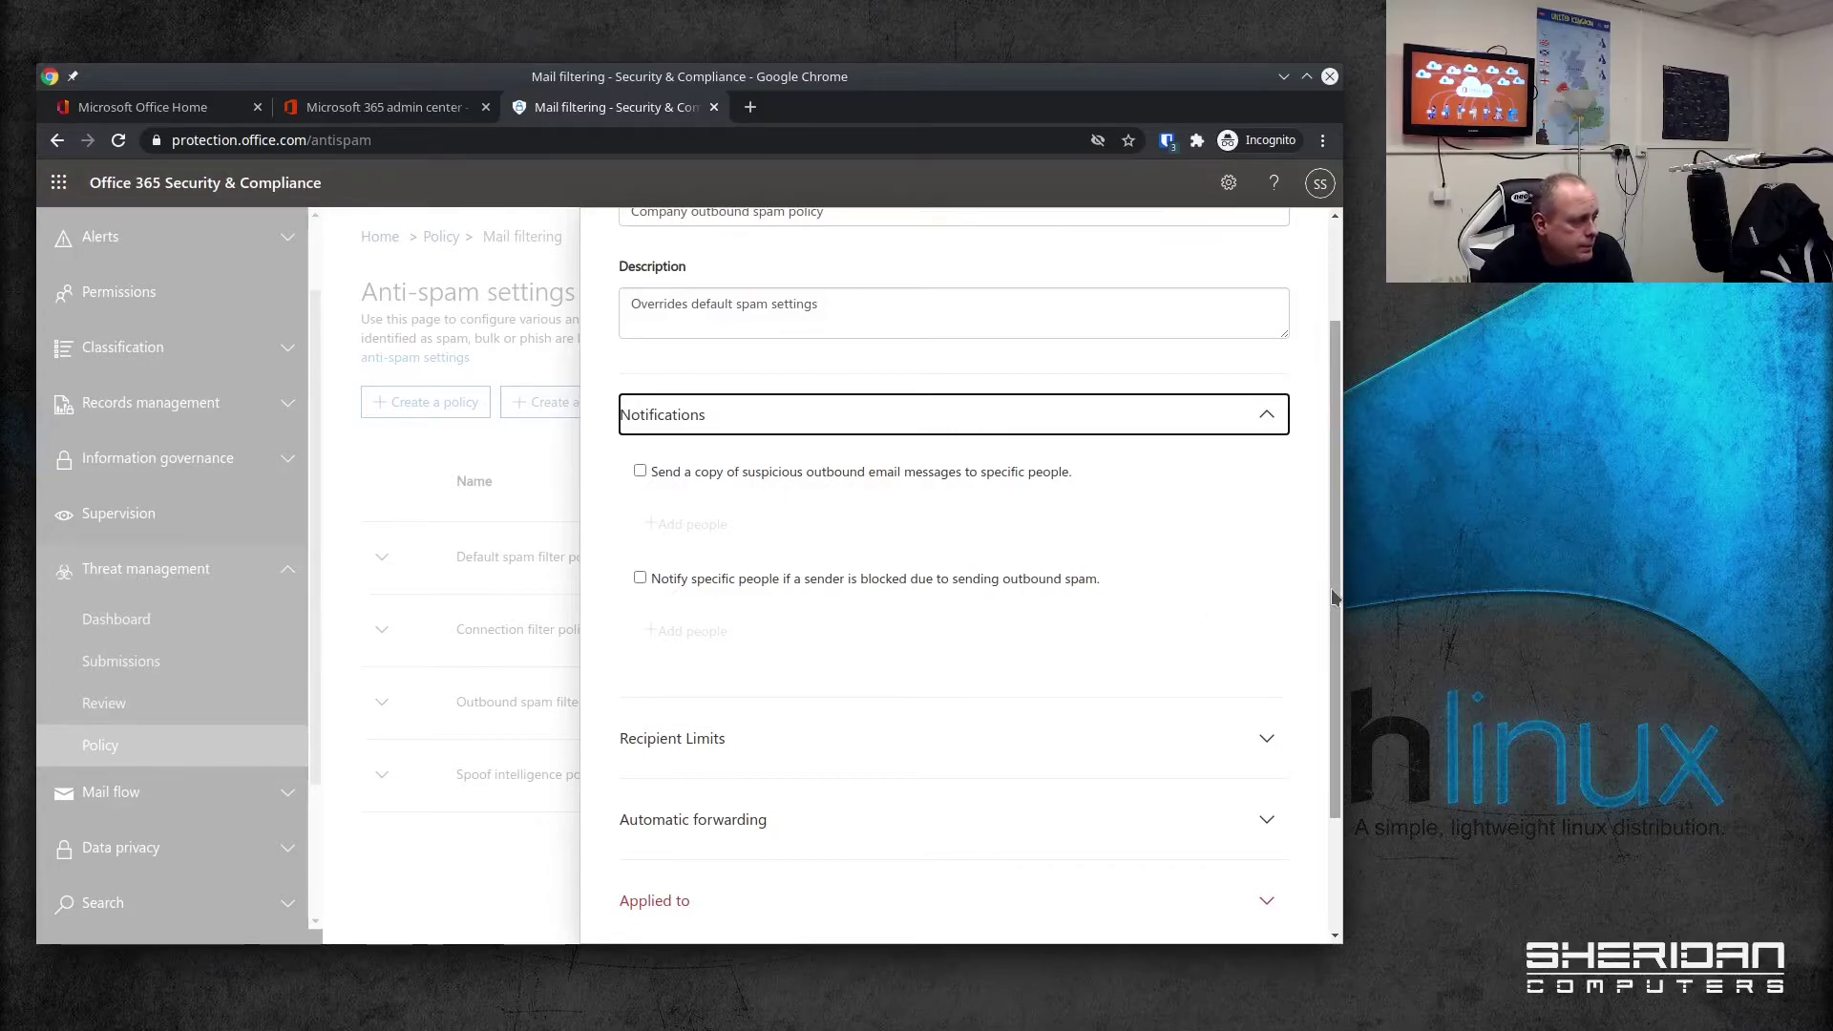
{"action": "left_click_drag", "start_coordinate": [1336, 598], "coordinate": [1325, 709]}
Step: Set recipient limits to 75 external hourly, 75 internal hourly and 750 daily
{"action": "left_click", "coordinate": [1262, 586]}
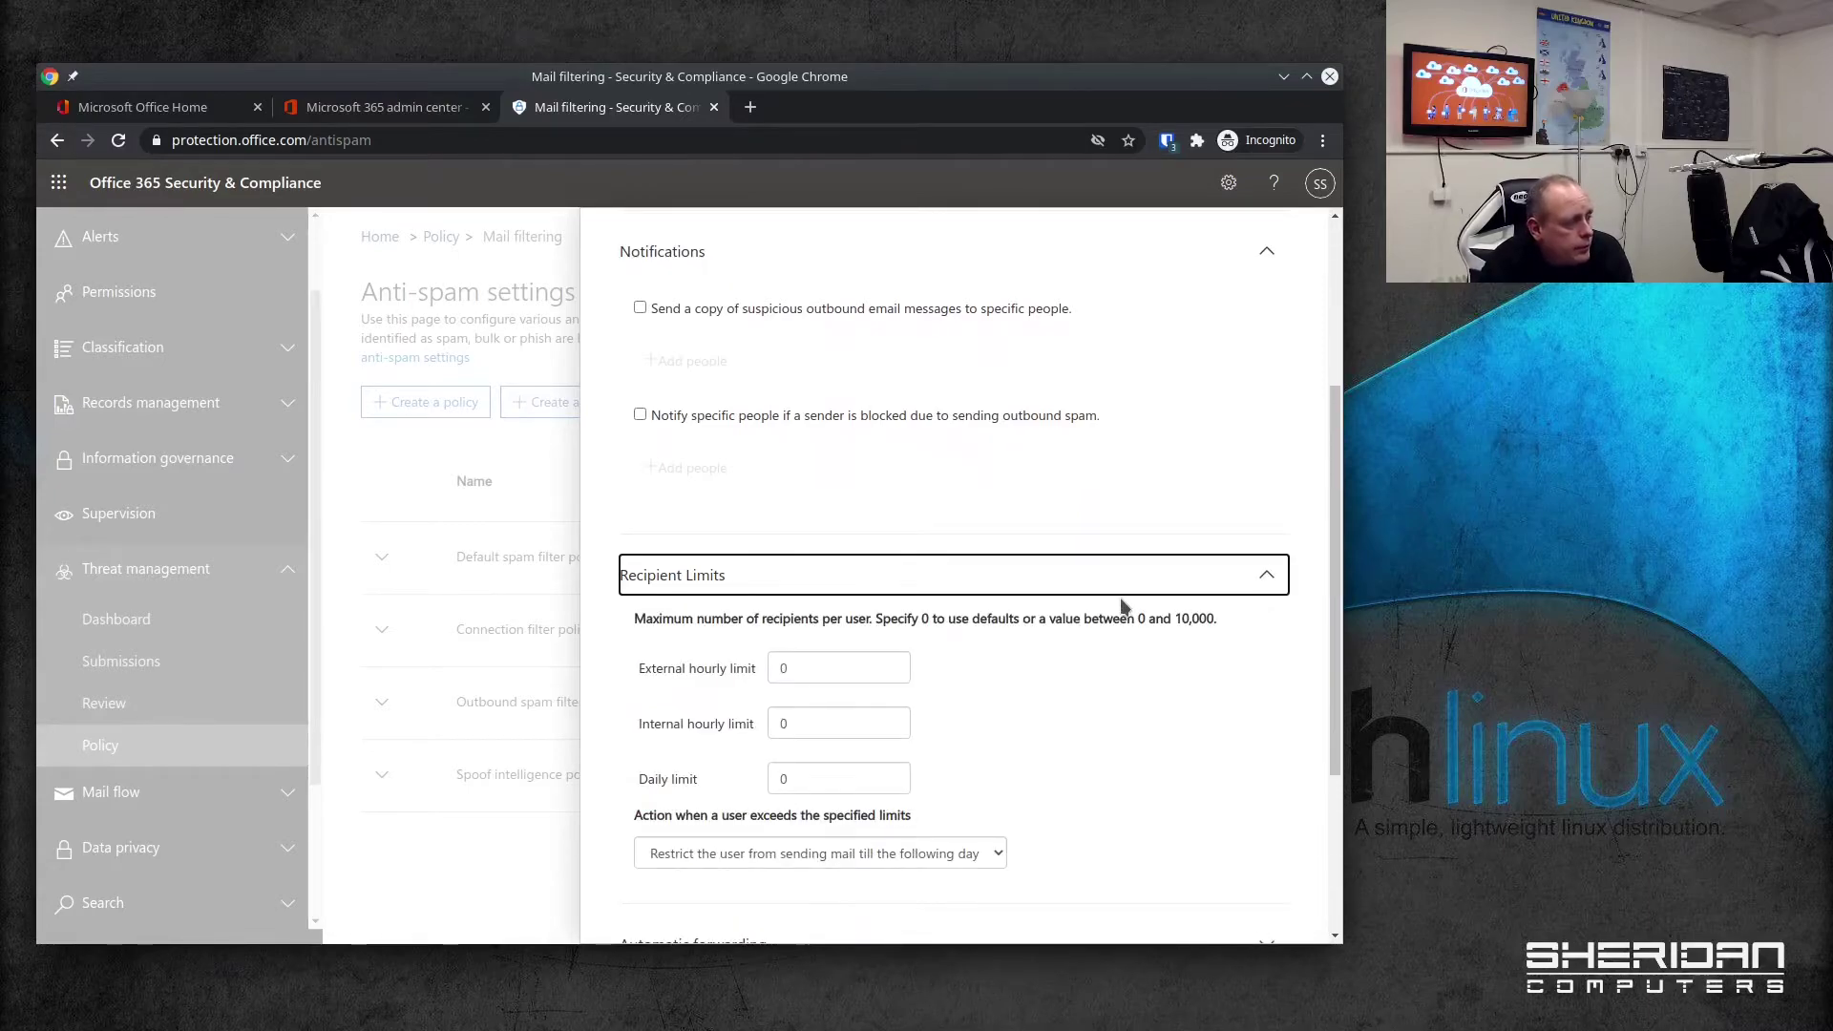
{"action": "scroll", "coordinate": [1157, 616], "scroll_direction": "down", "scroll_amount": 3}
{"action": "scroll", "coordinate": [1153, 614], "scroll_direction": "down", "scroll_amount": 1}
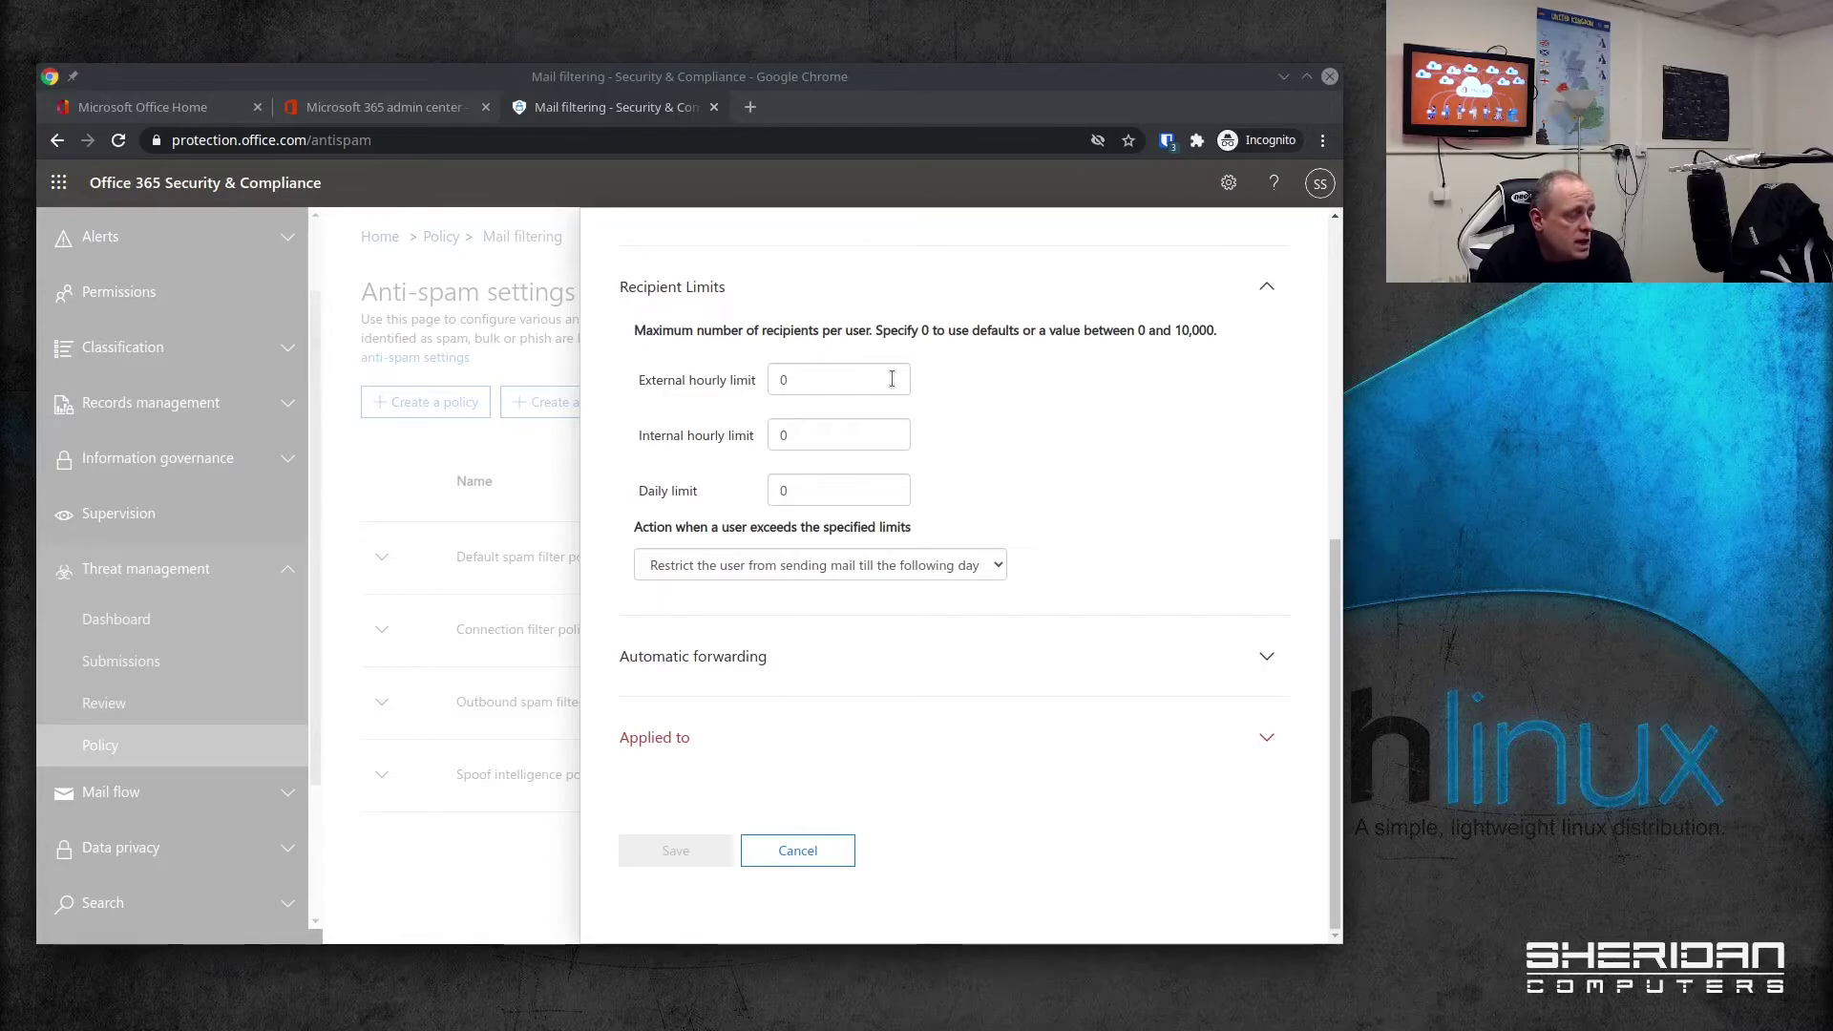
{"action": "left_click", "coordinate": [890, 379]}
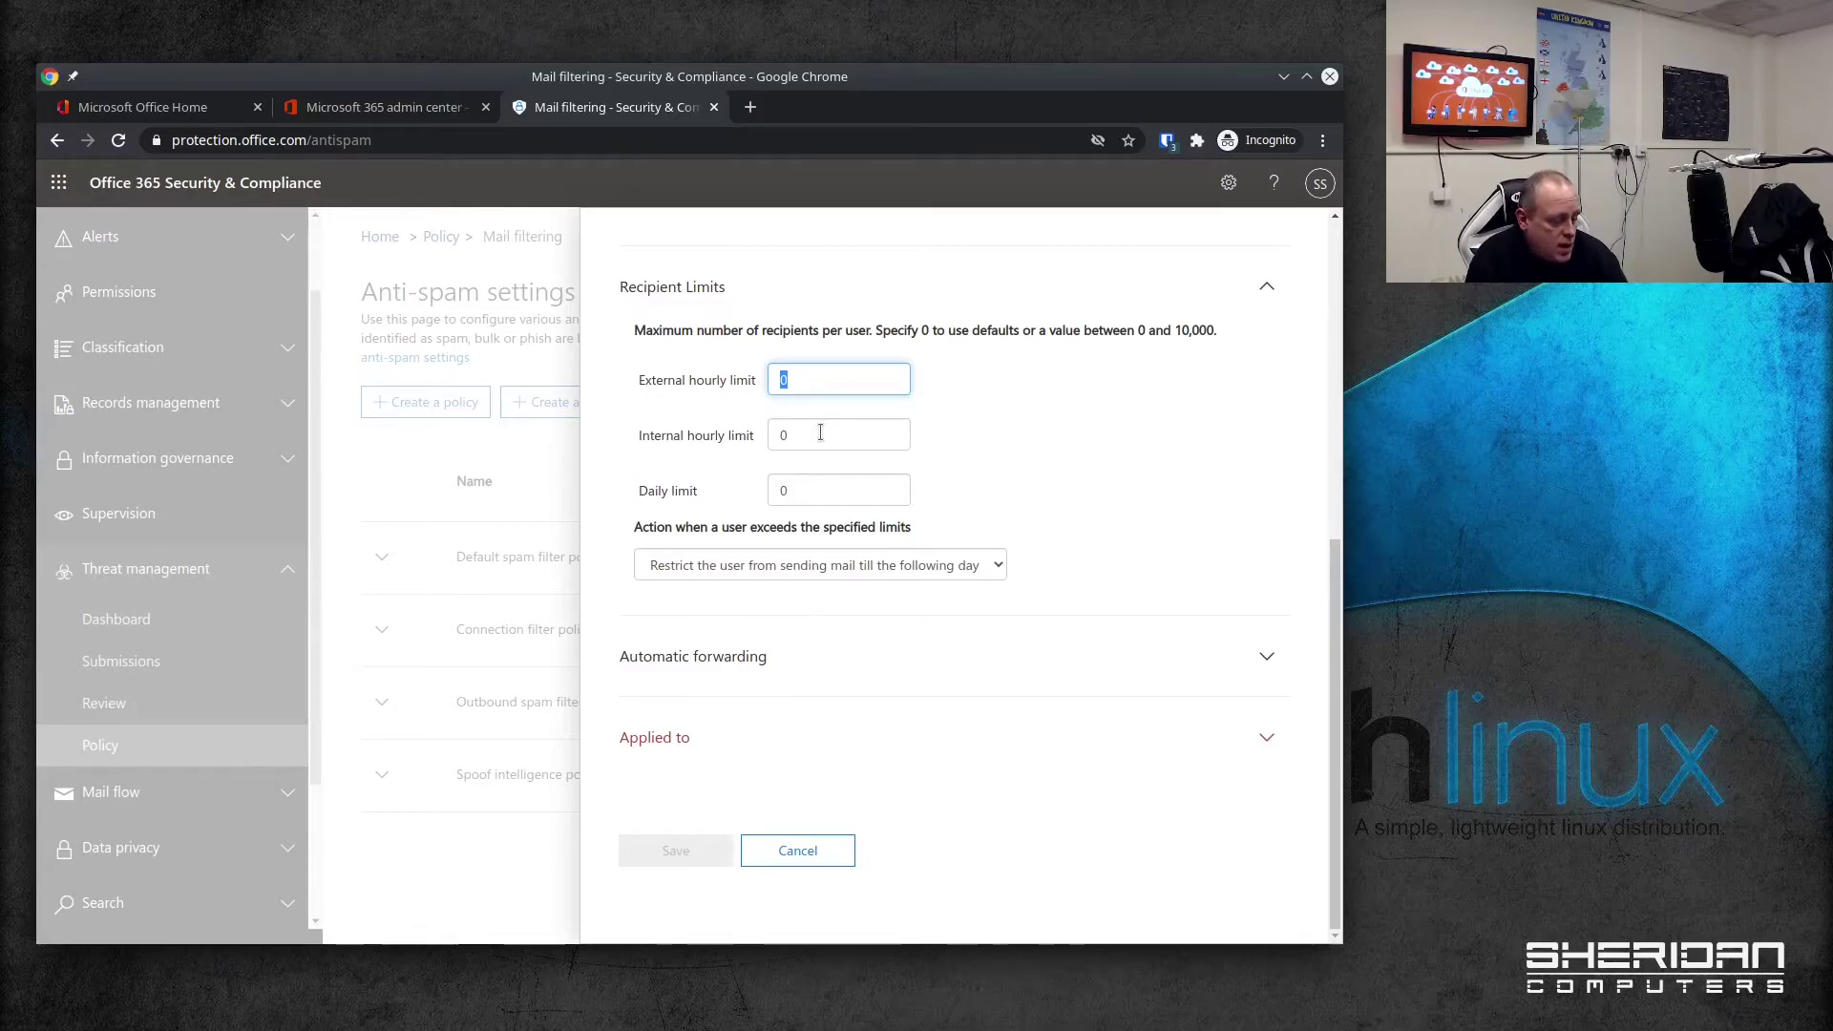
{"action": "type", "text": "75"}
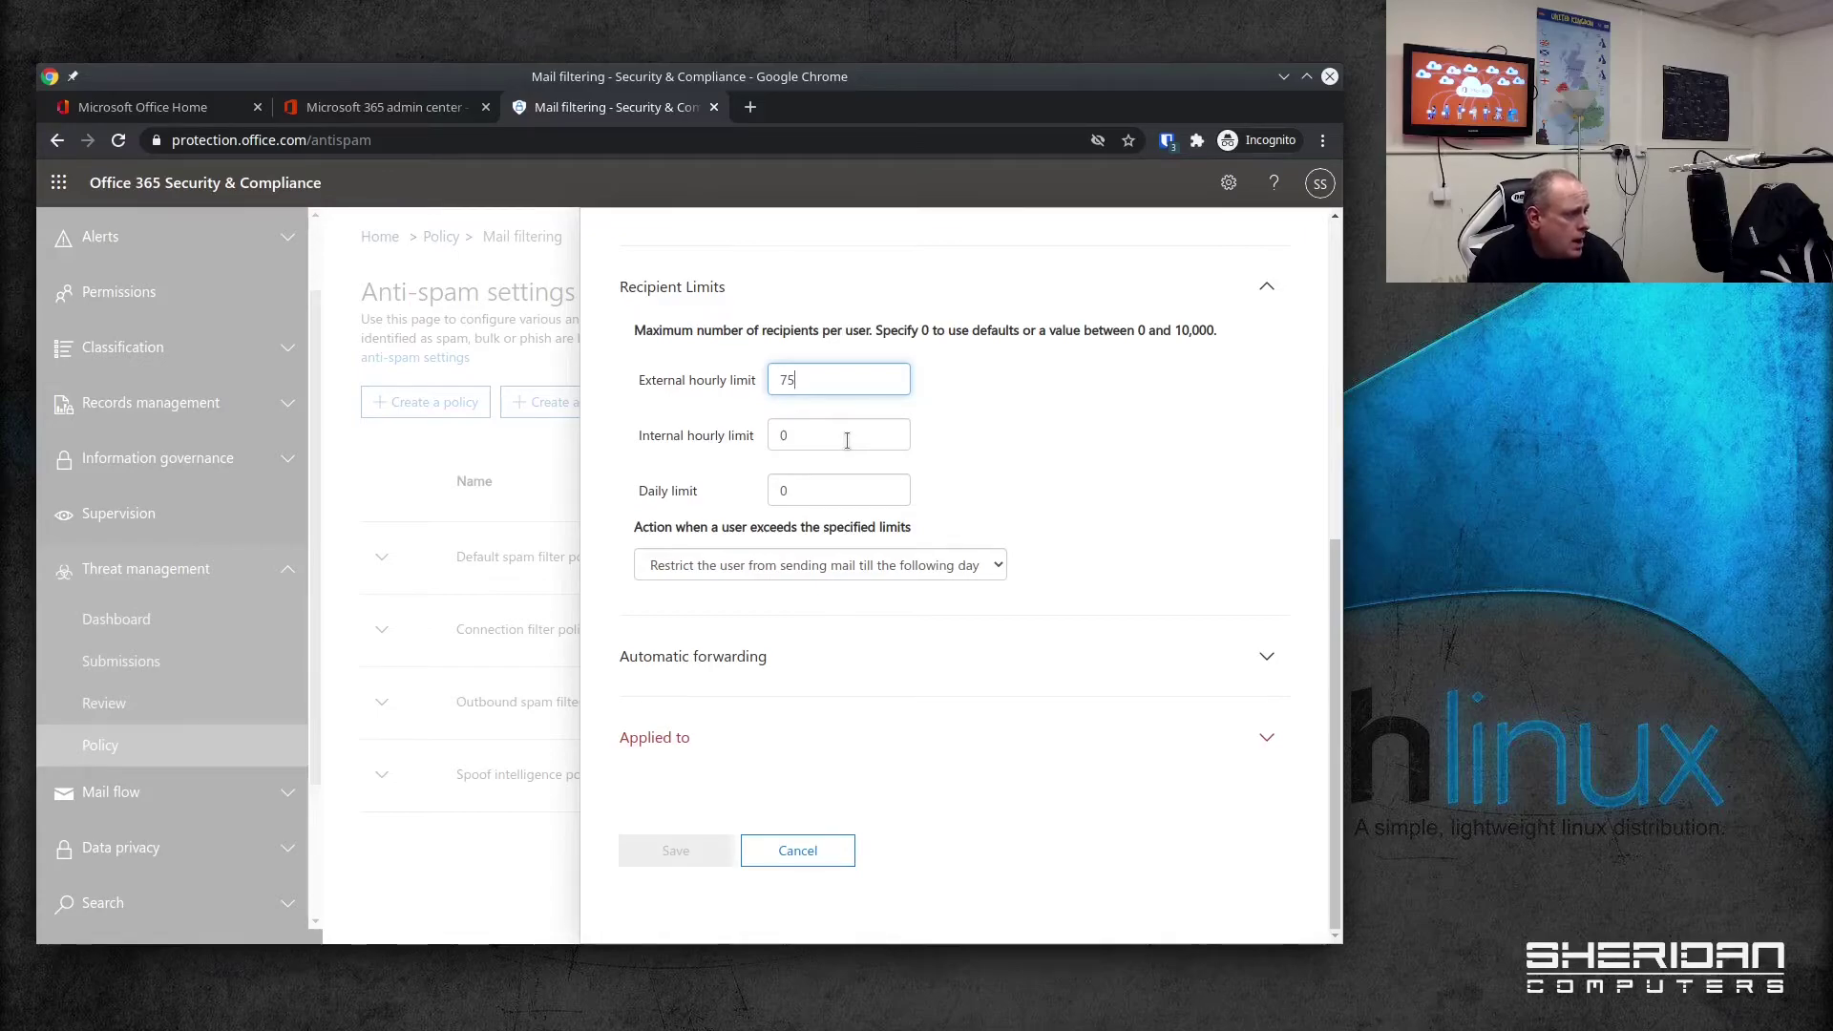
{"action": "left_click", "coordinate": [849, 441]}
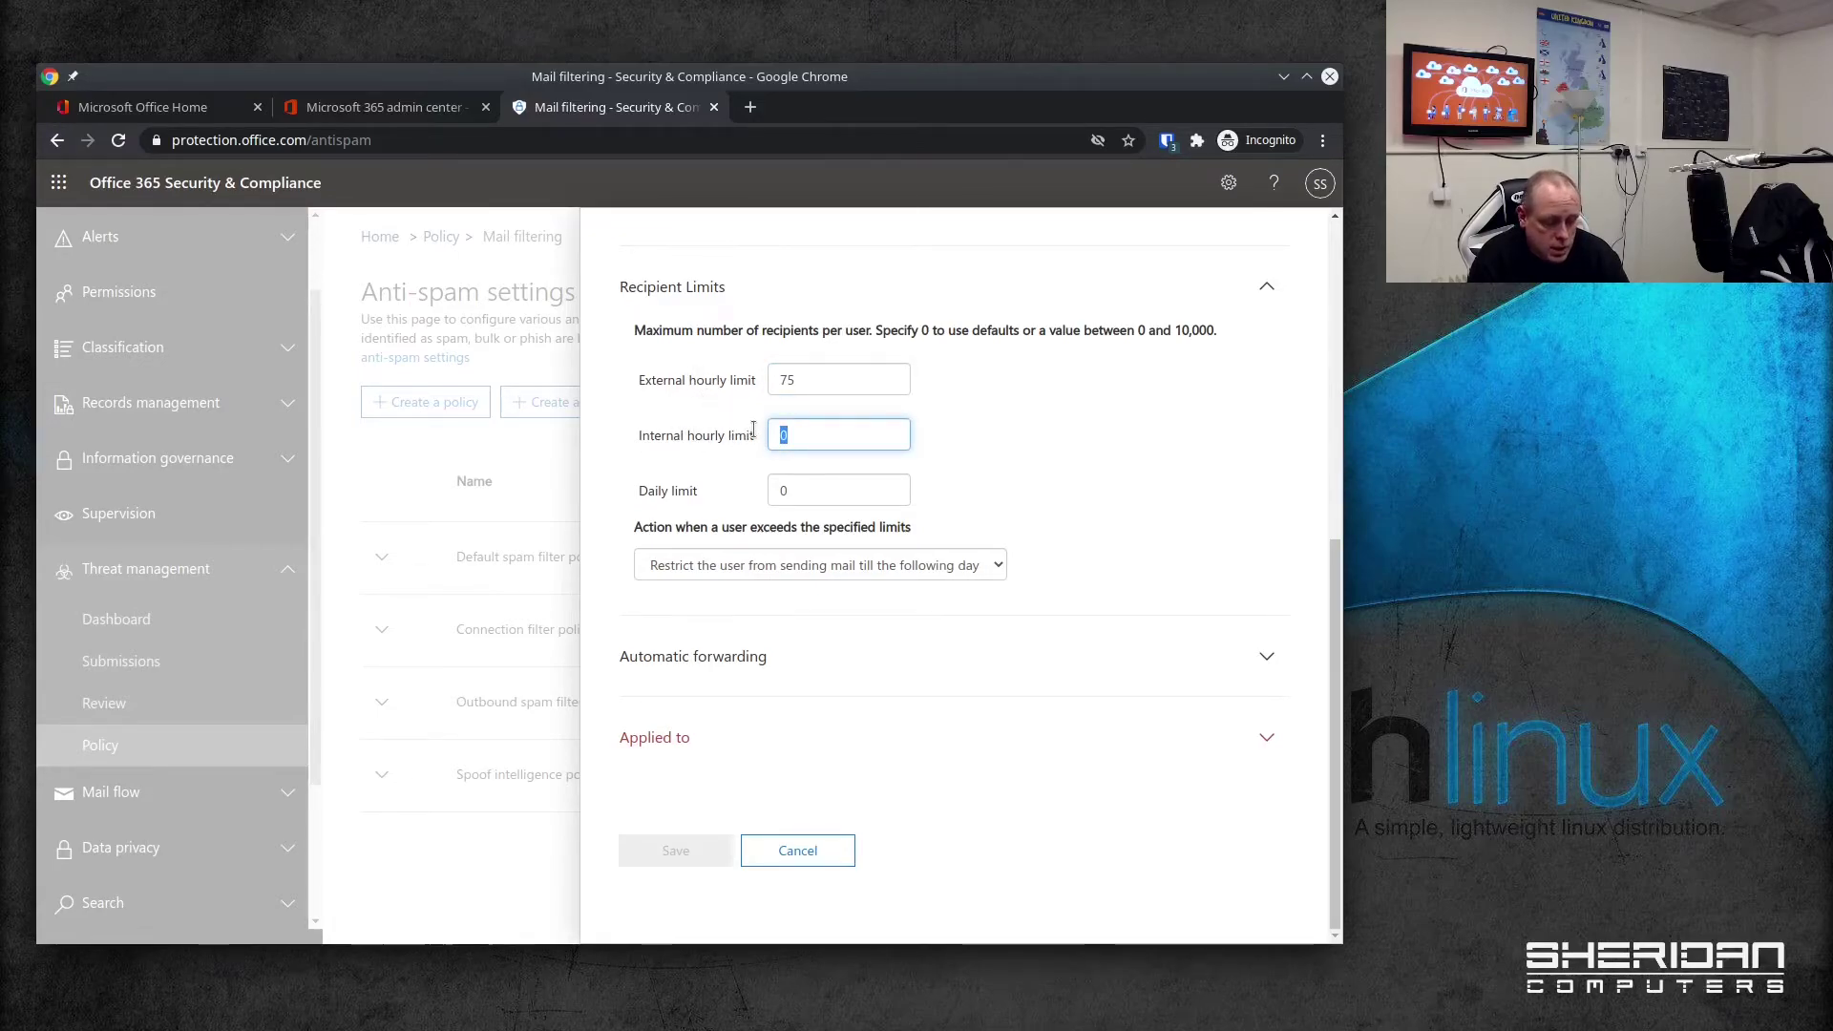
{"action": "type", "text": "75"}
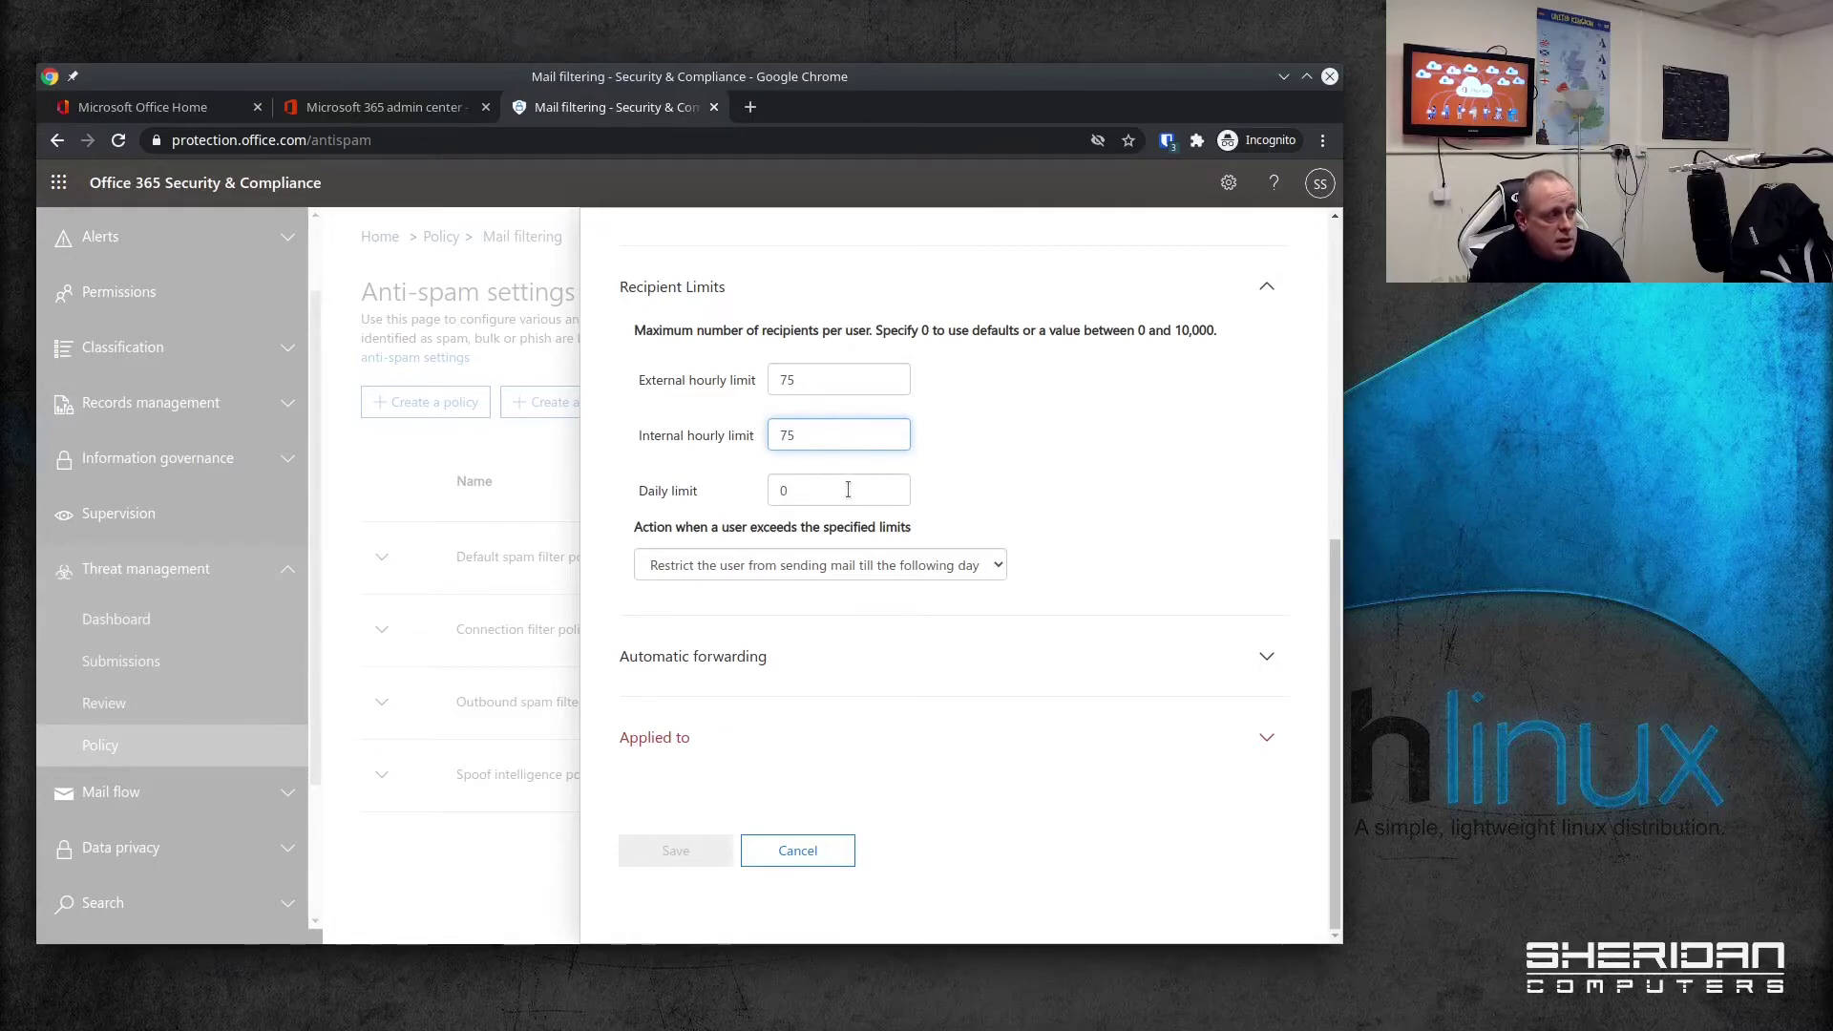
{"action": "left_click", "coordinate": [845, 491]}
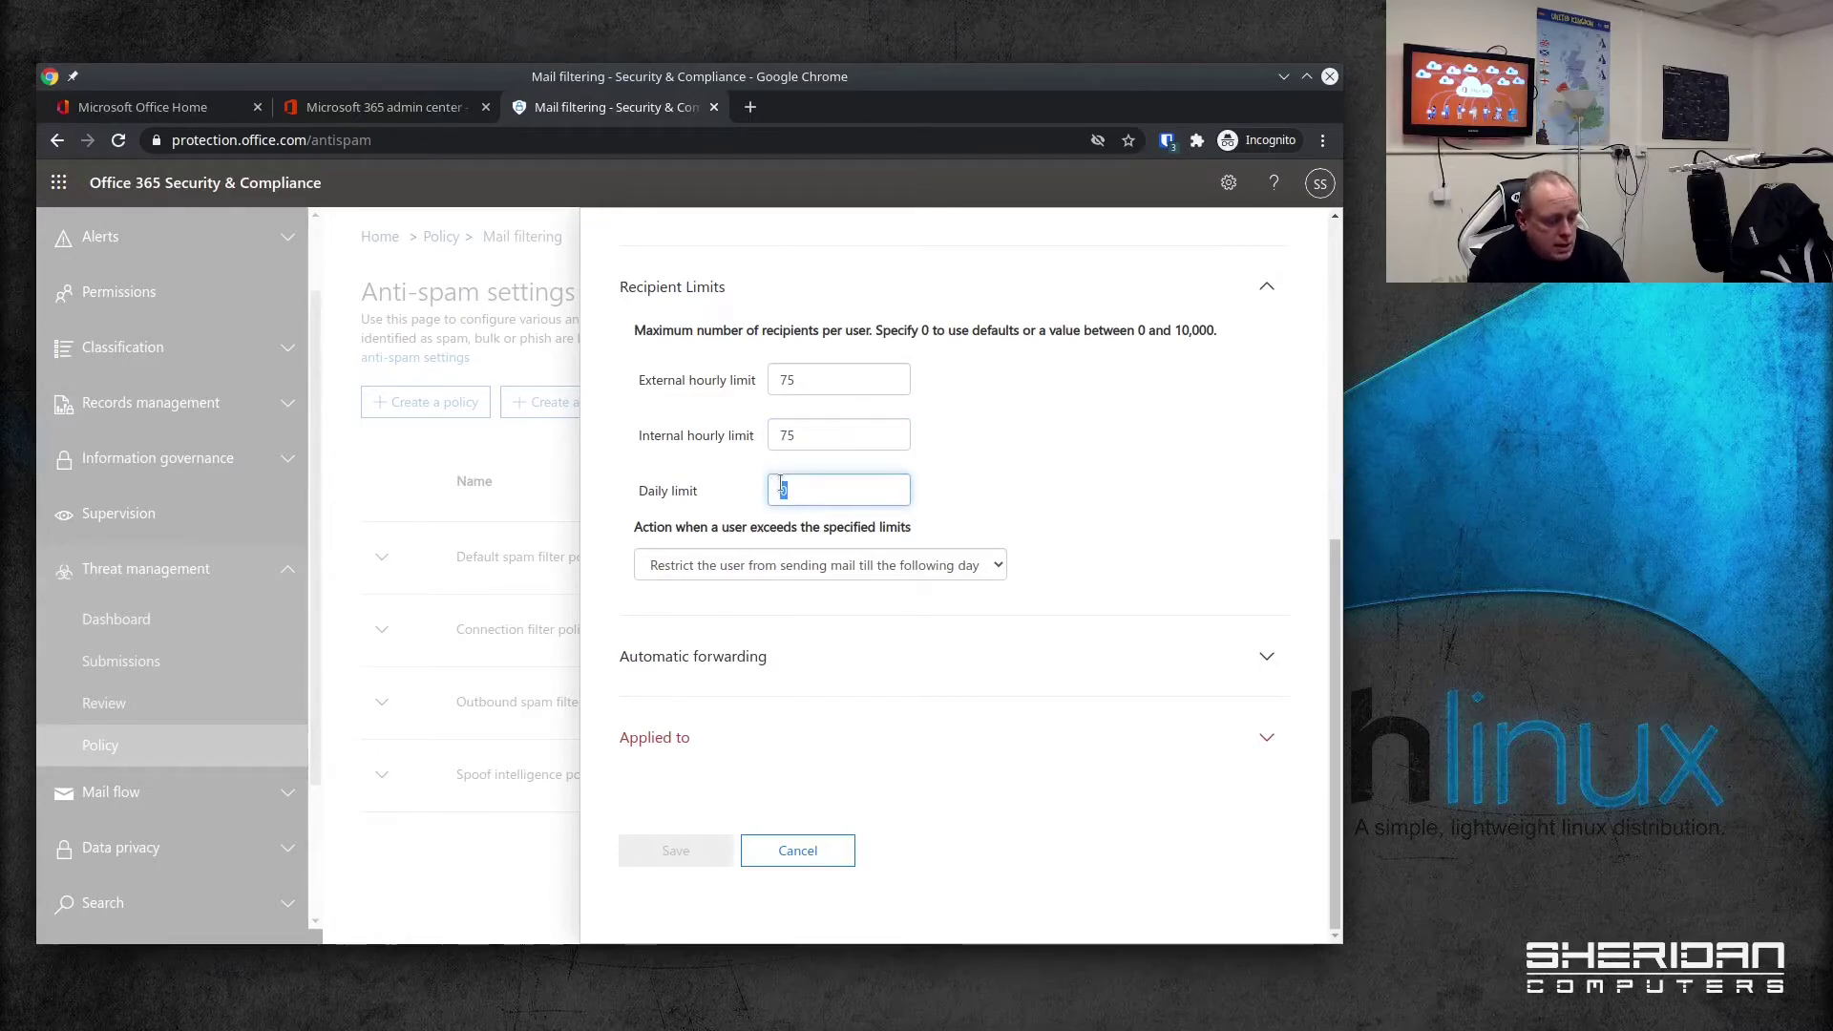
{"action": "type", "text": "750"}
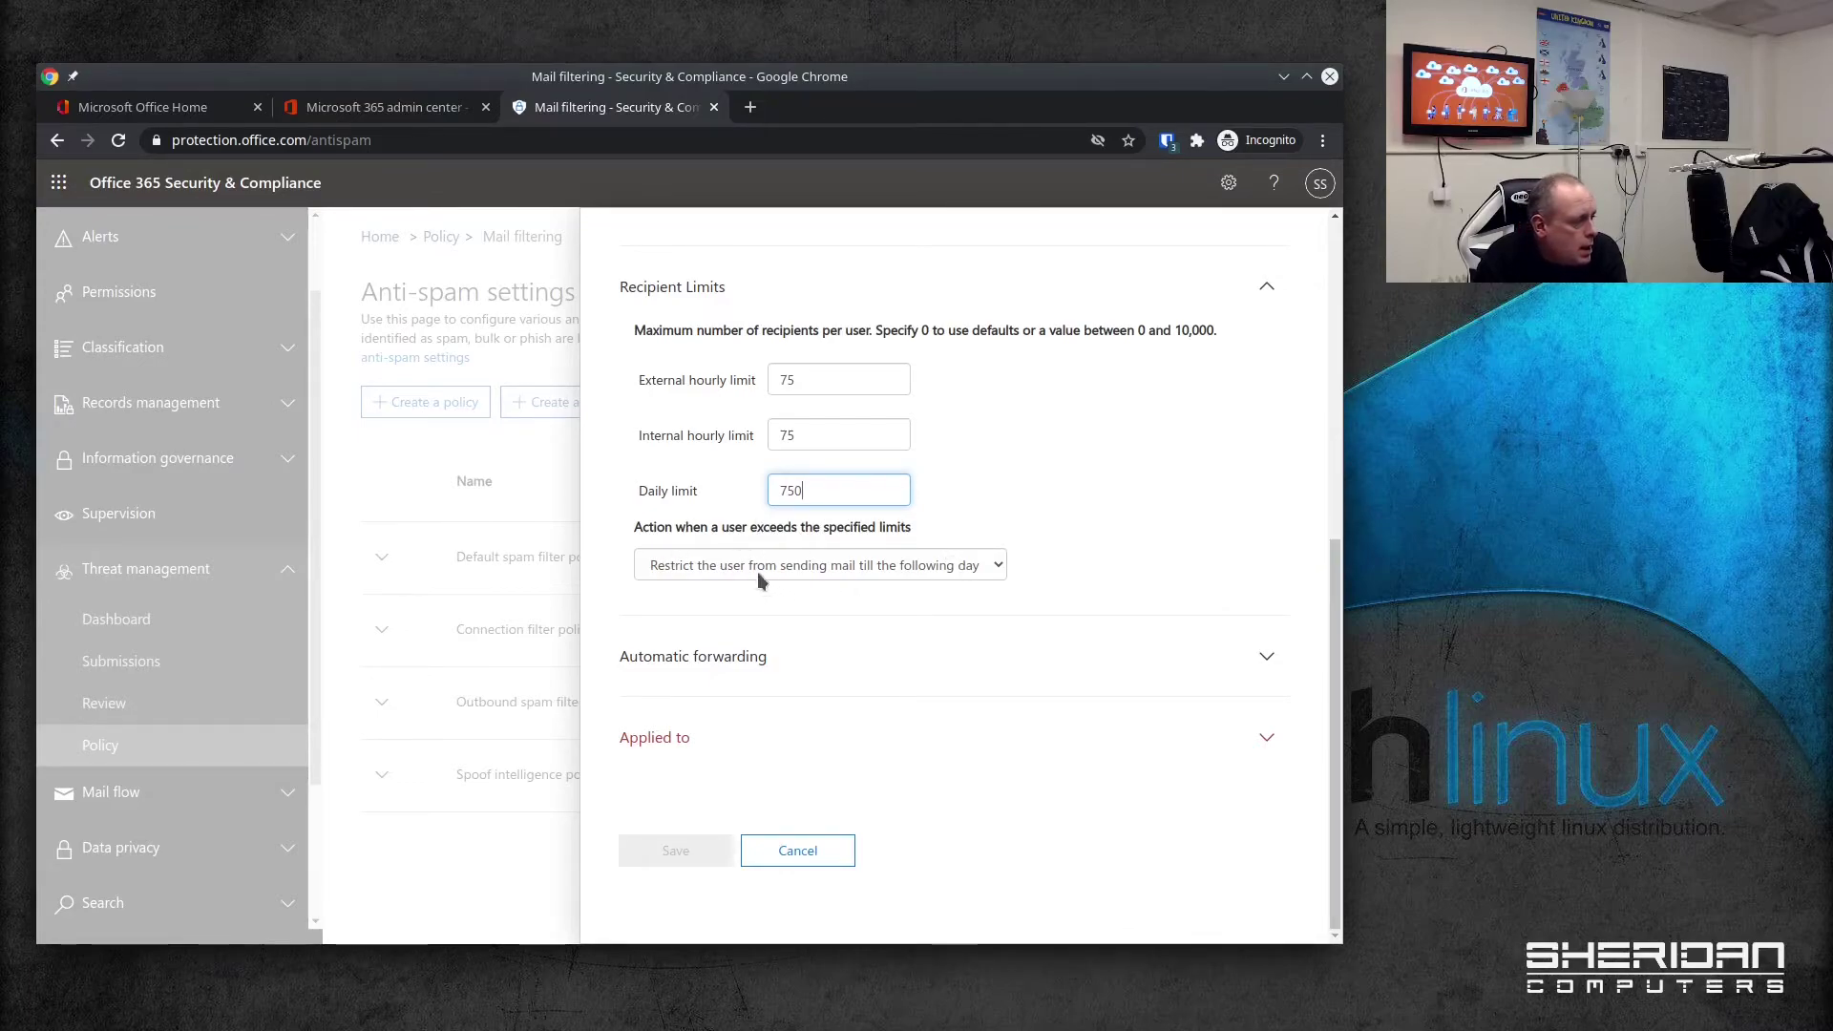
Step: Keep 'Restrict the user from sending mail till the following day' as the limit-exceeded action
{"action": "left_click", "coordinate": [999, 567]}
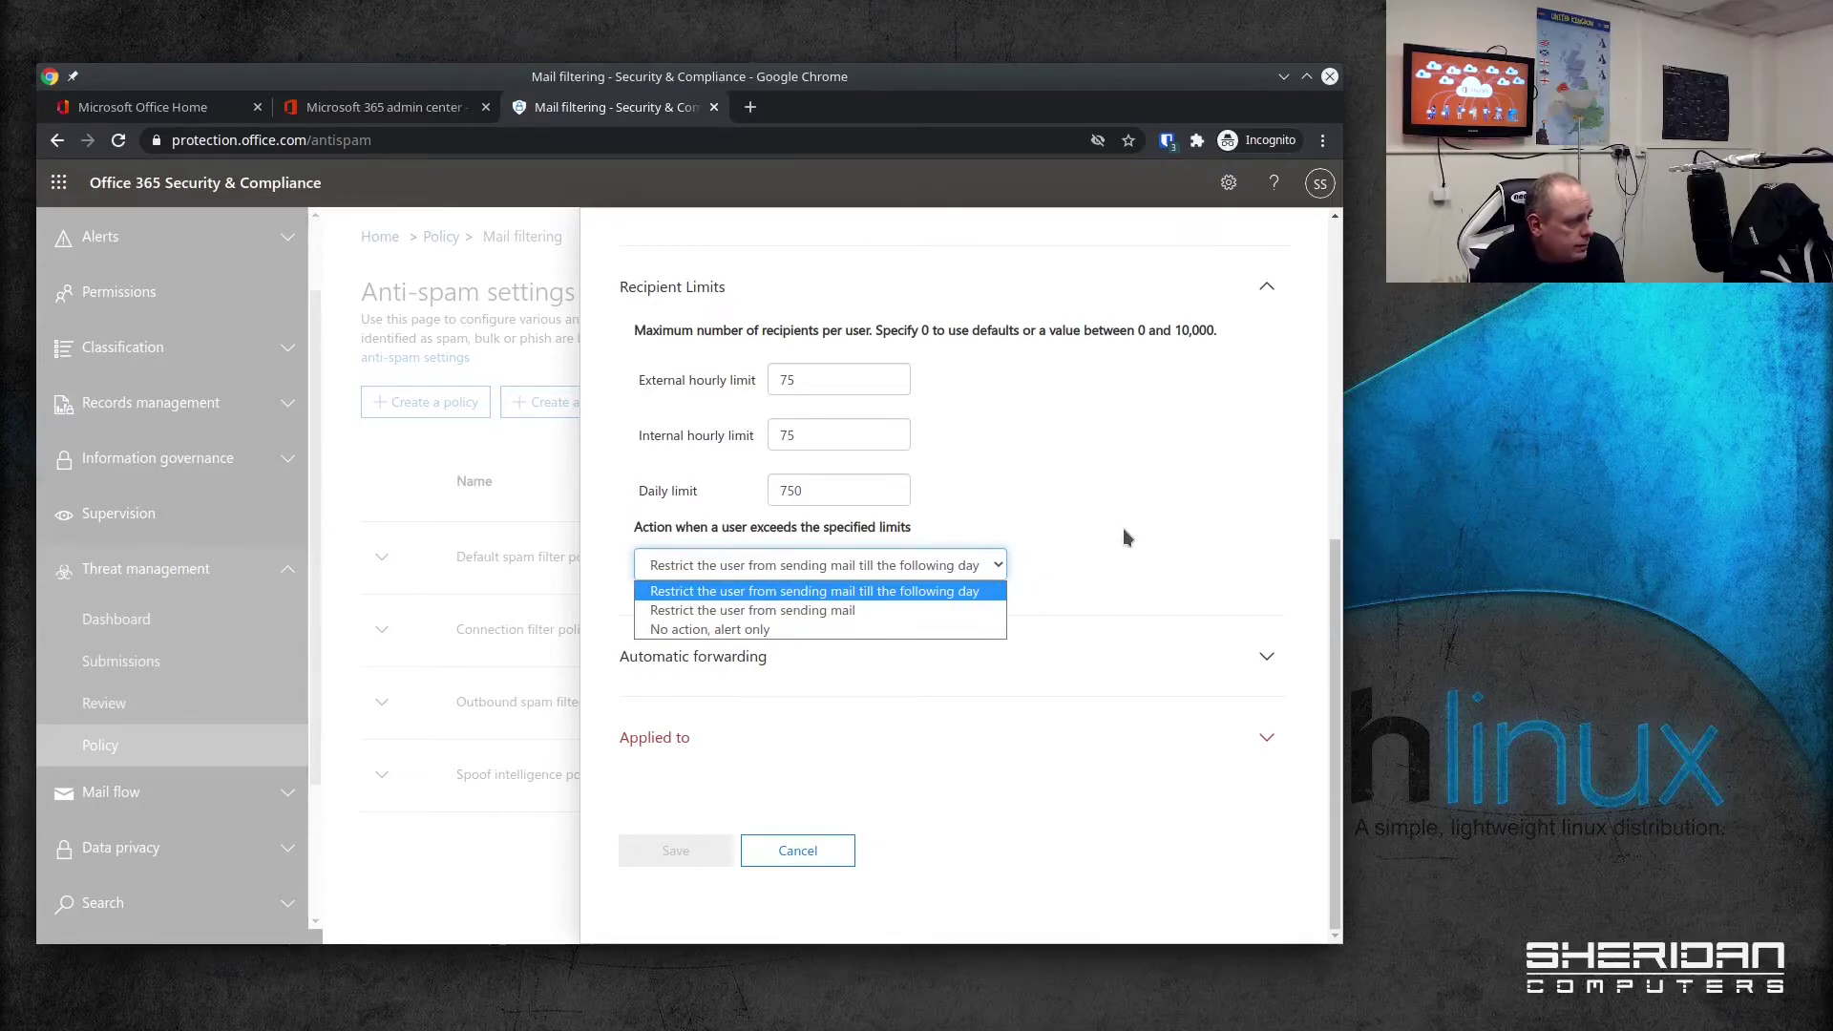
{"action": "key", "text": "Down"}
{"action": "key", "text": "Down"}
{"action": "key", "text": "Up"}
{"action": "key", "text": "Down"}
{"action": "key", "text": "Up"}
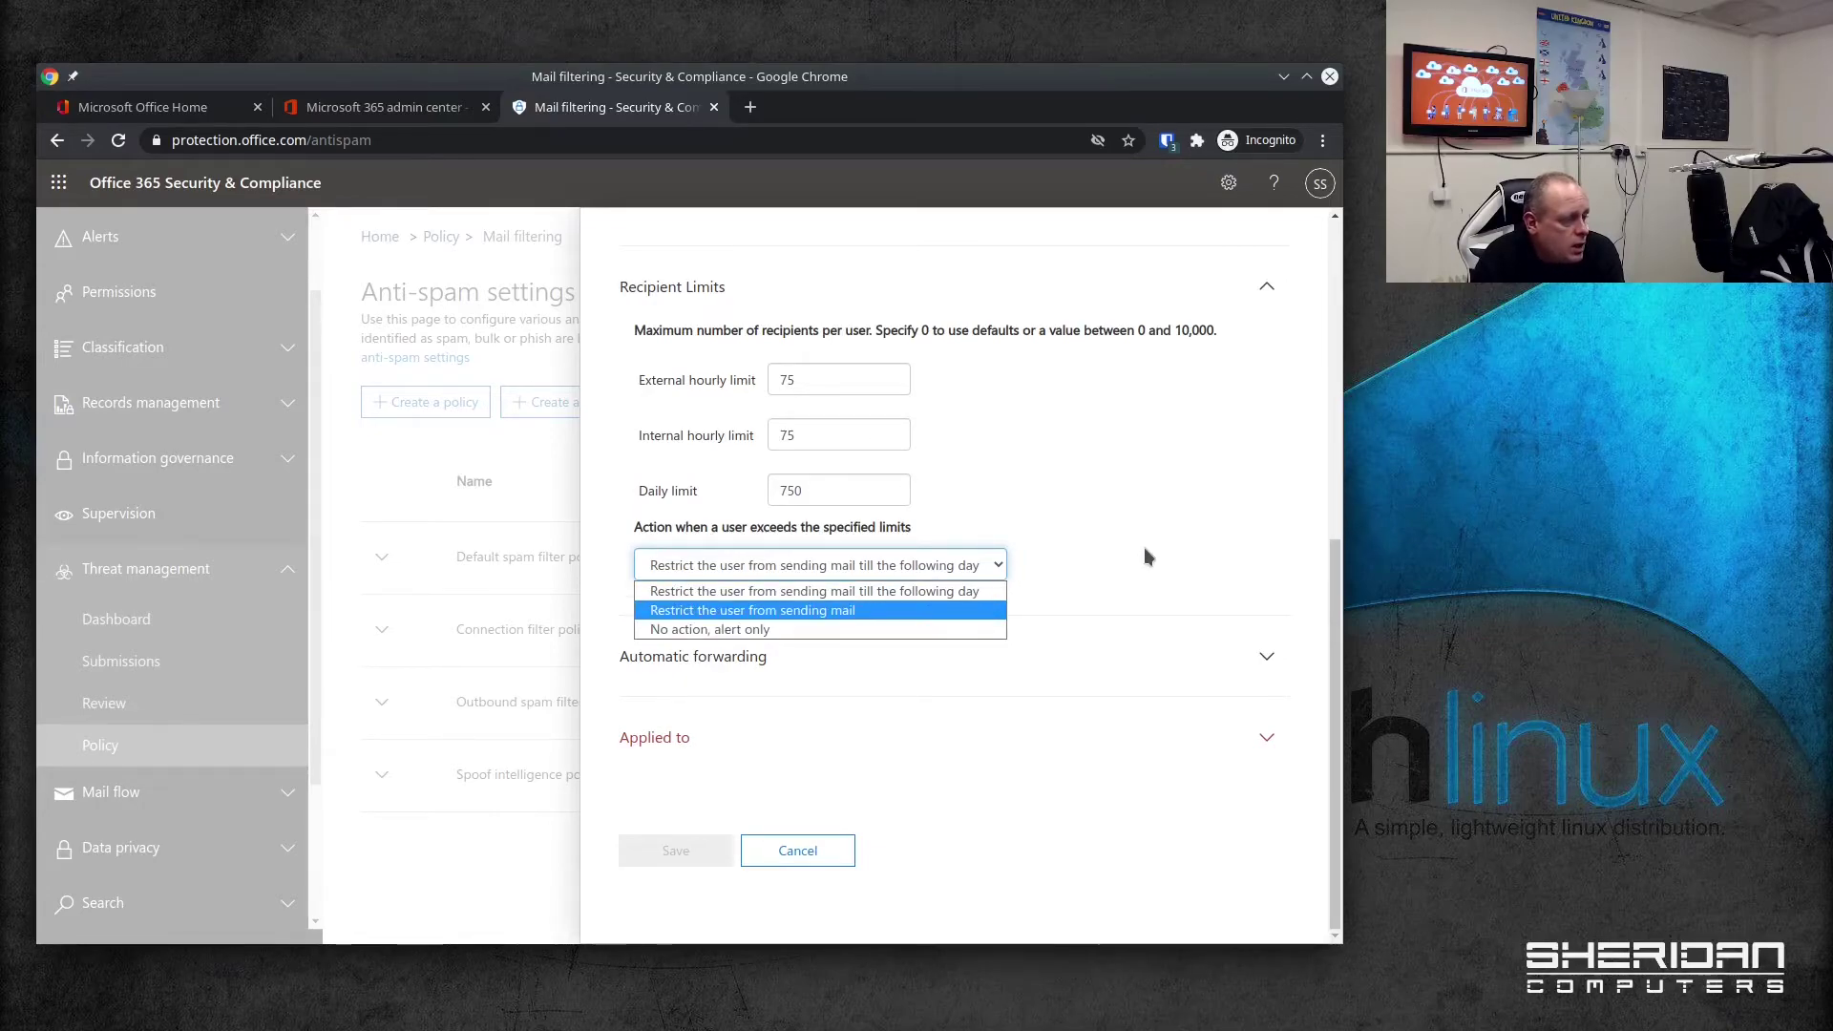
{"action": "left_click", "coordinate": [1171, 506]}
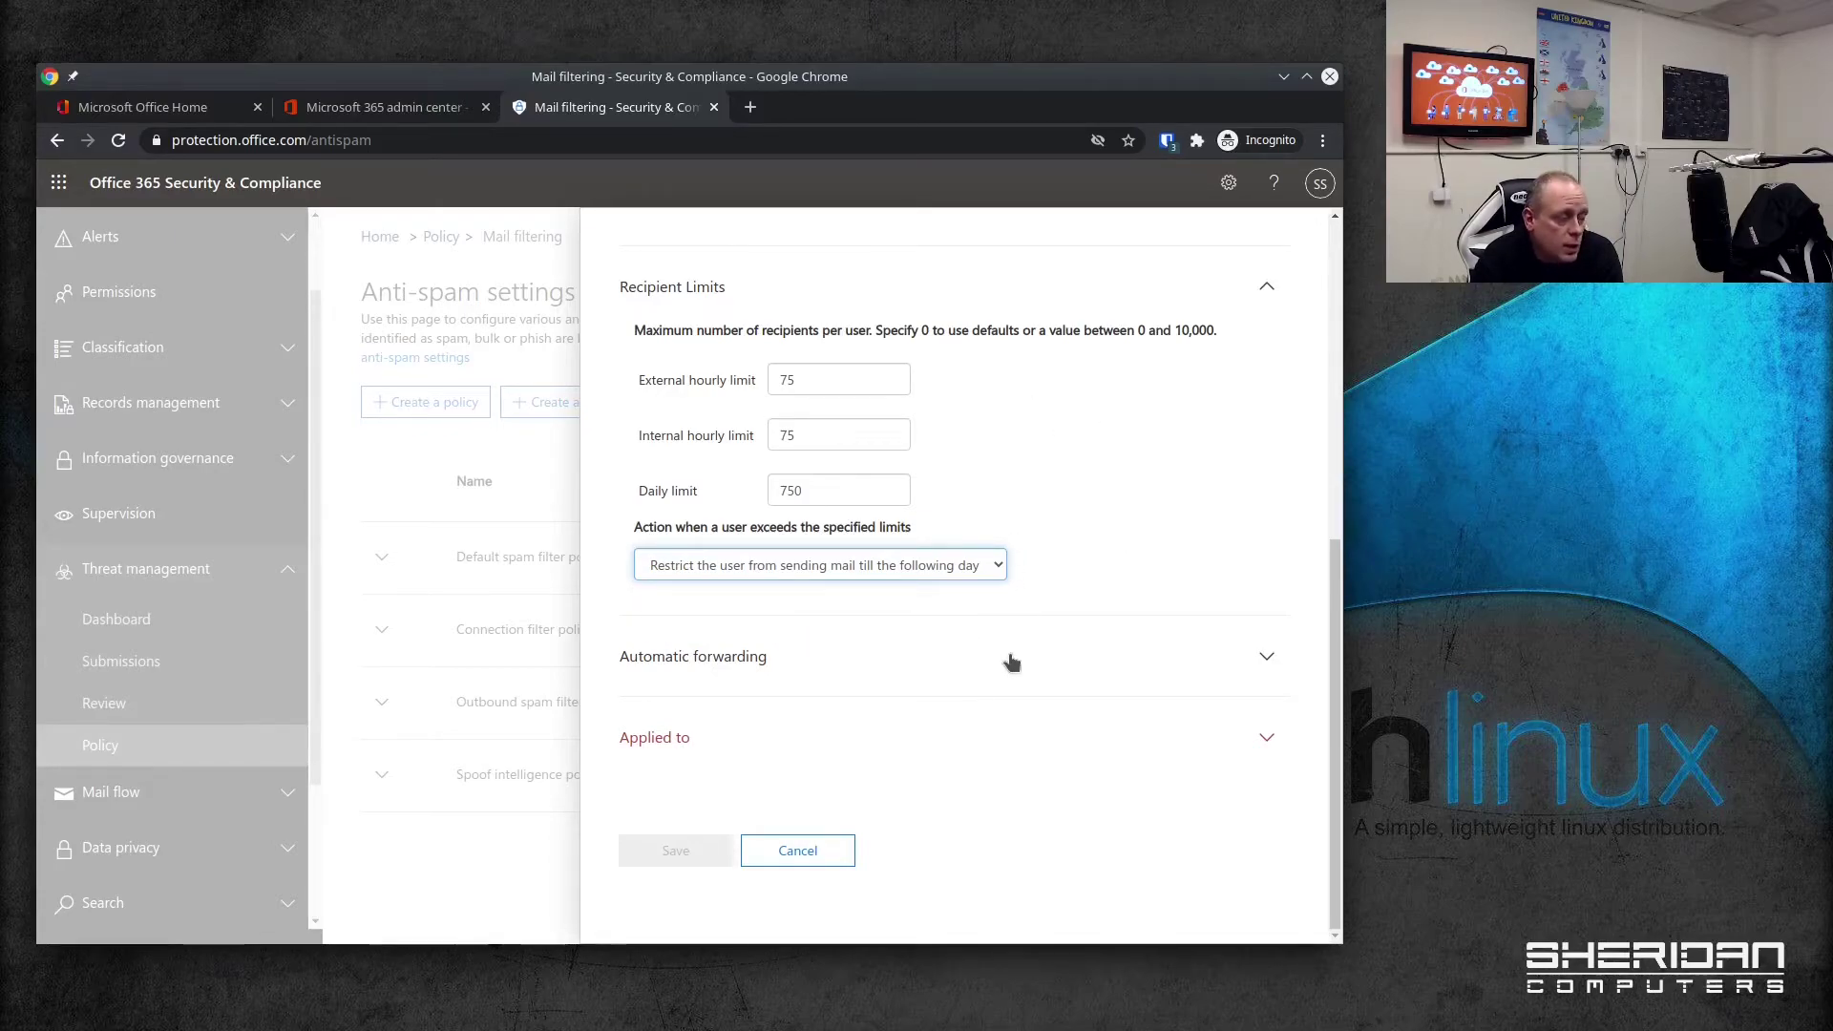
Step: Set automatic forwarding to 'Off - Forwarding is disabled' and expand the Applied to section
{"action": "left_click", "coordinate": [1264, 659]}
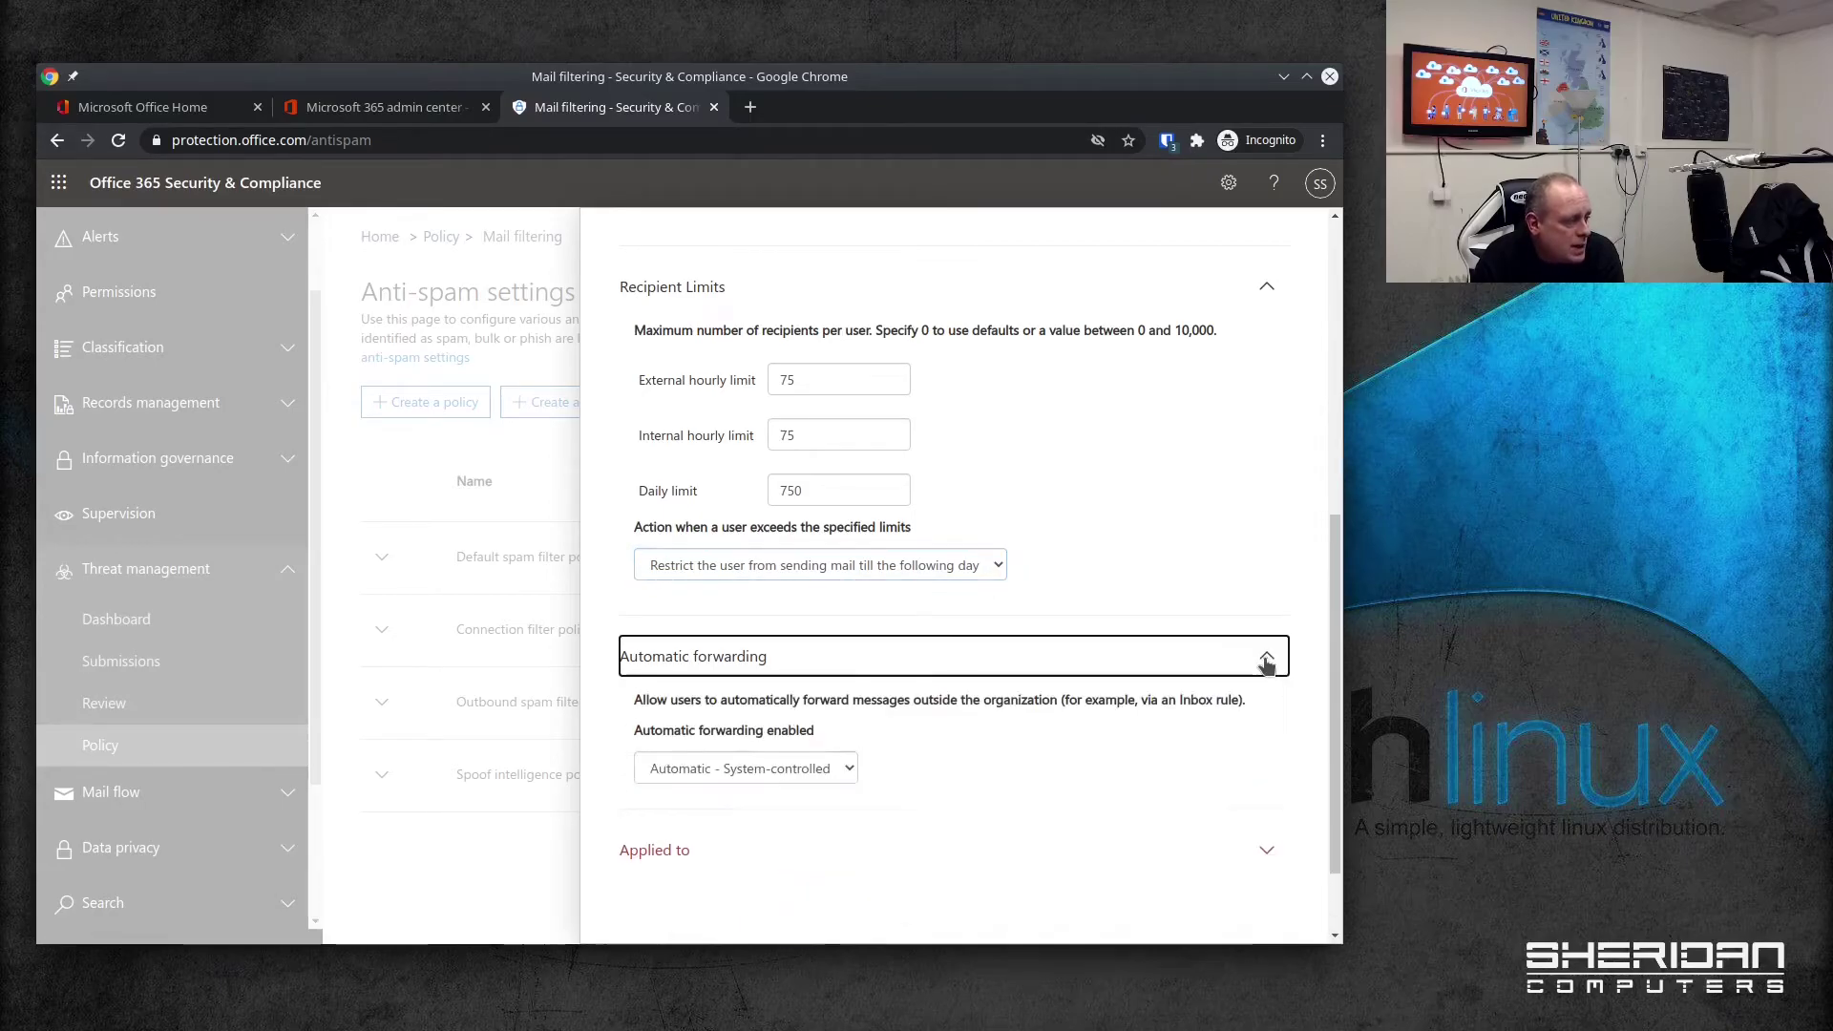
{"action": "scroll", "coordinate": [1336, 726], "scroll_direction": "down", "scroll_amount": 2}
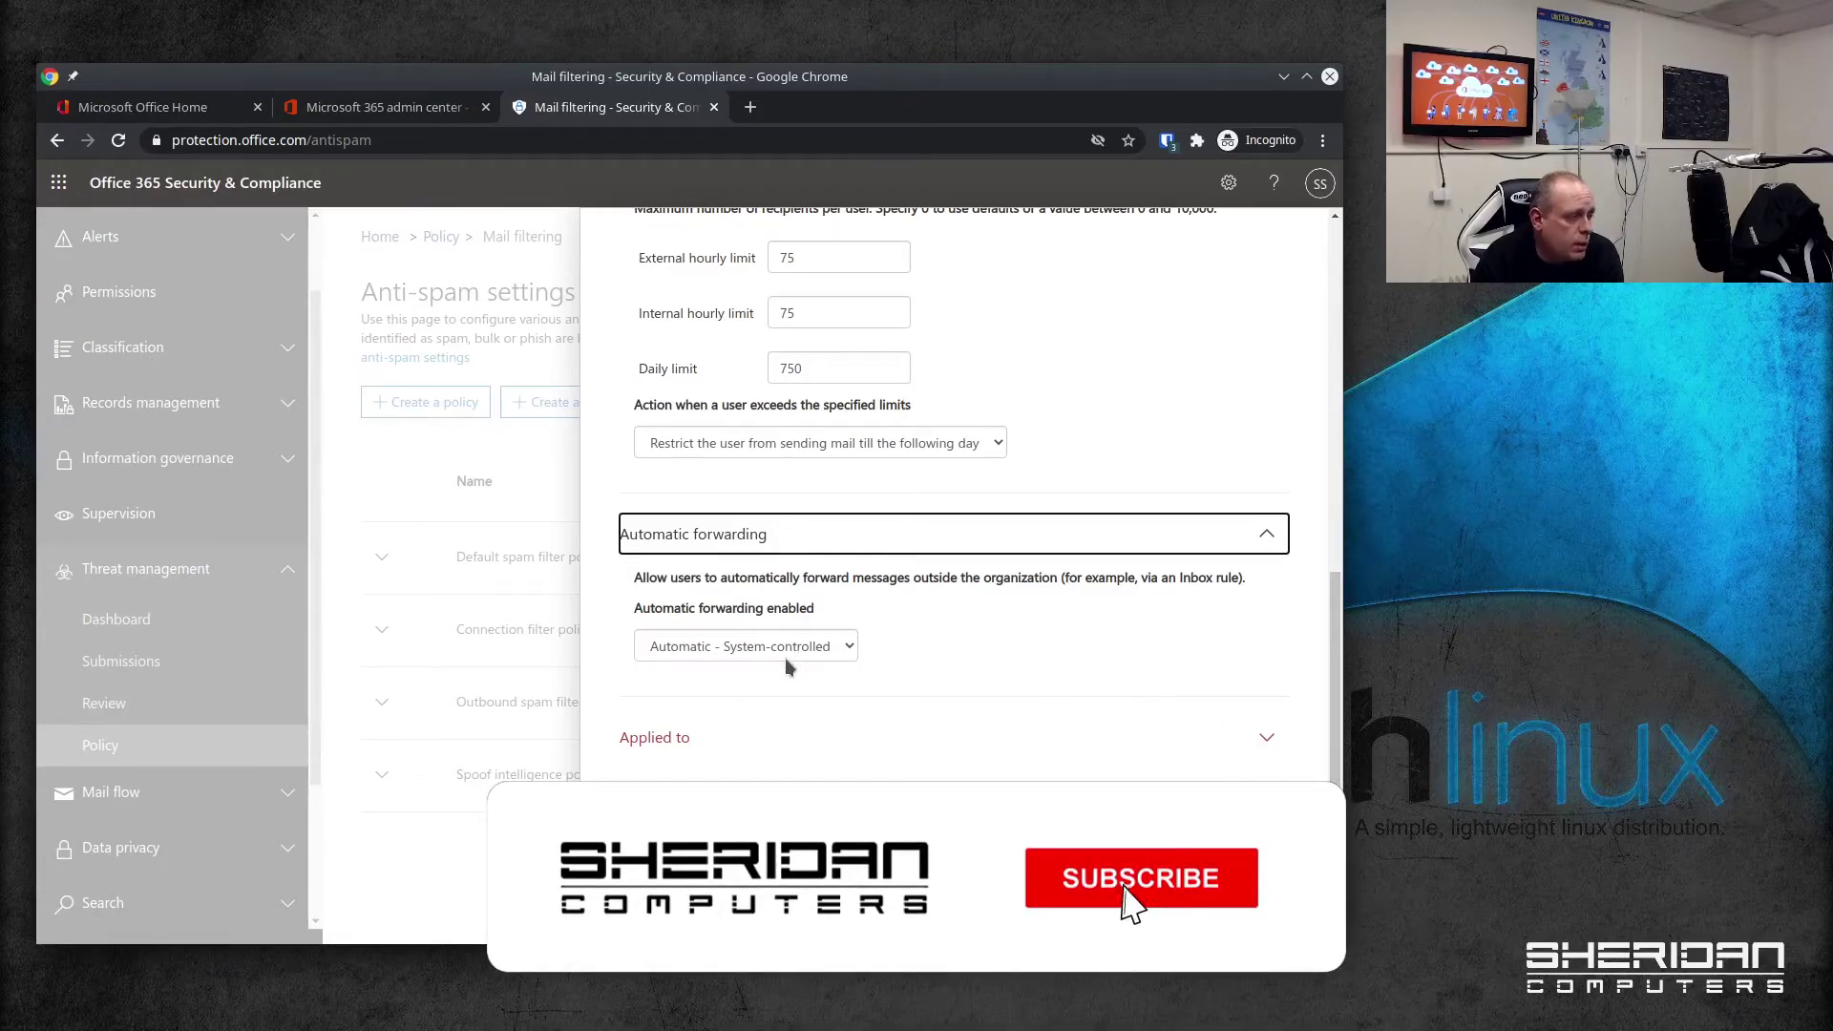
{"action": "left_click", "coordinate": [850, 649]}
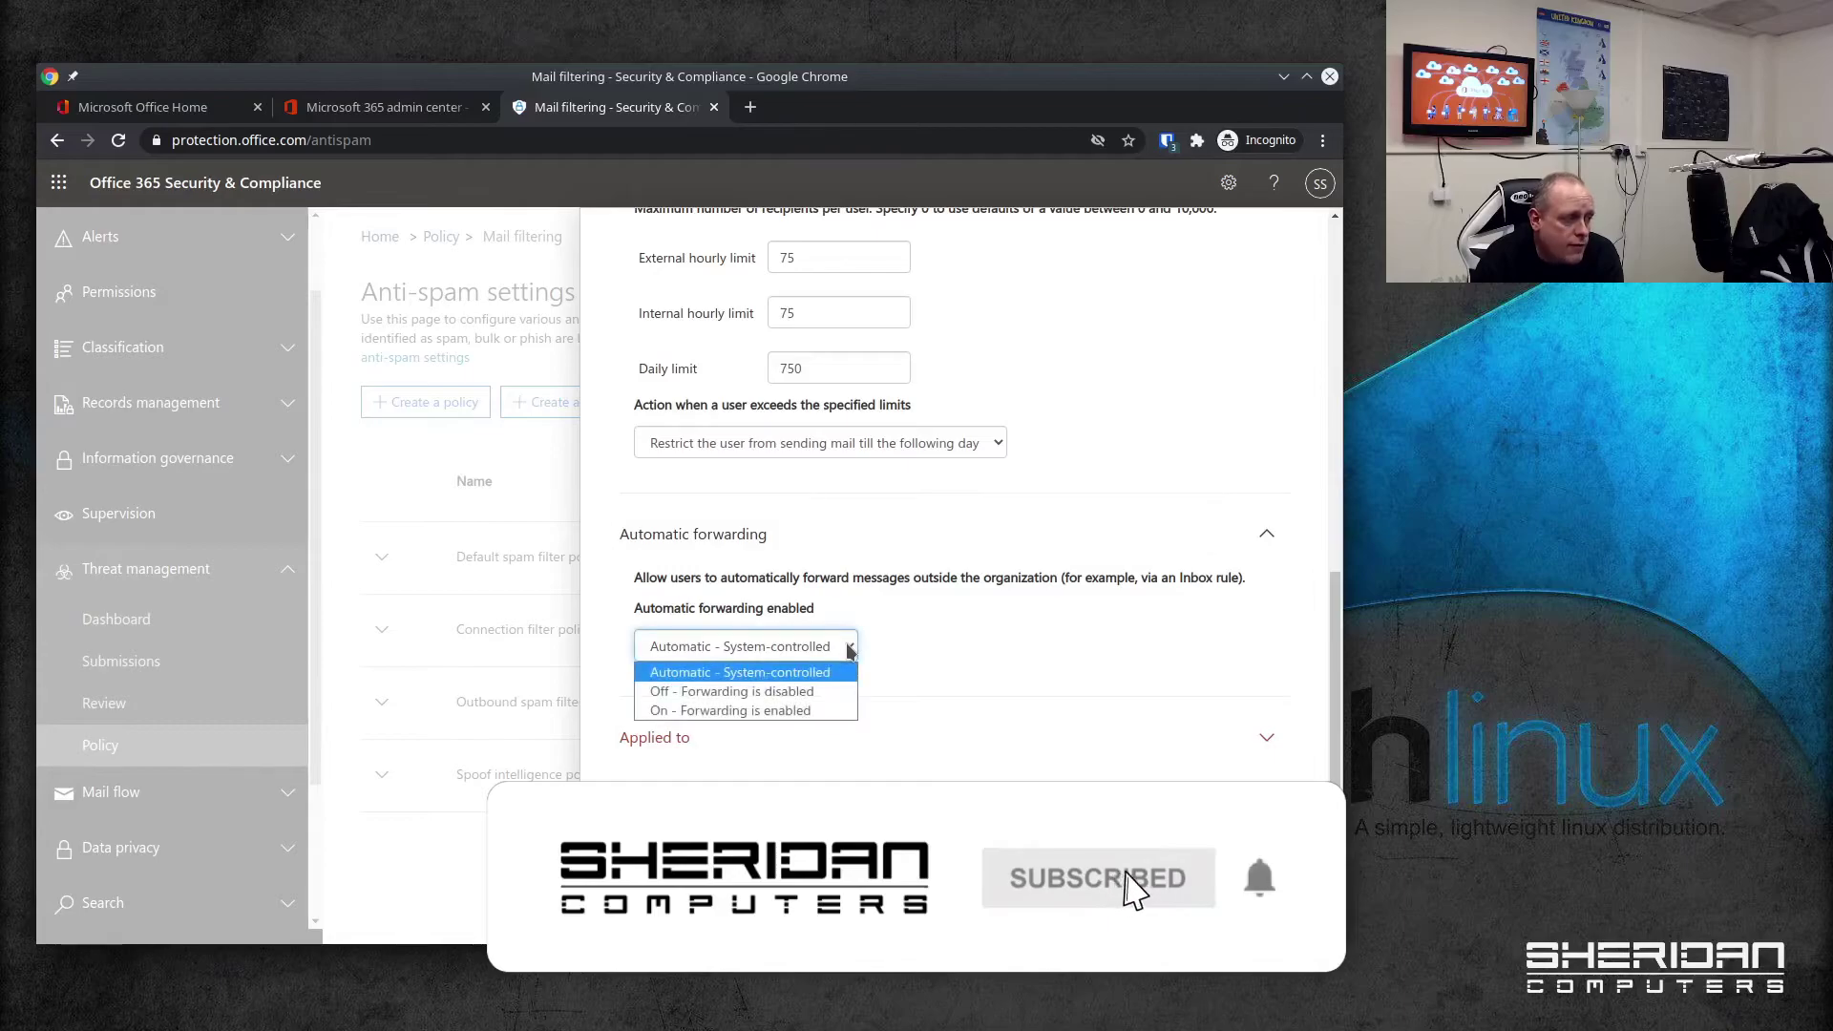
{"action": "left_click", "coordinate": [838, 693]}
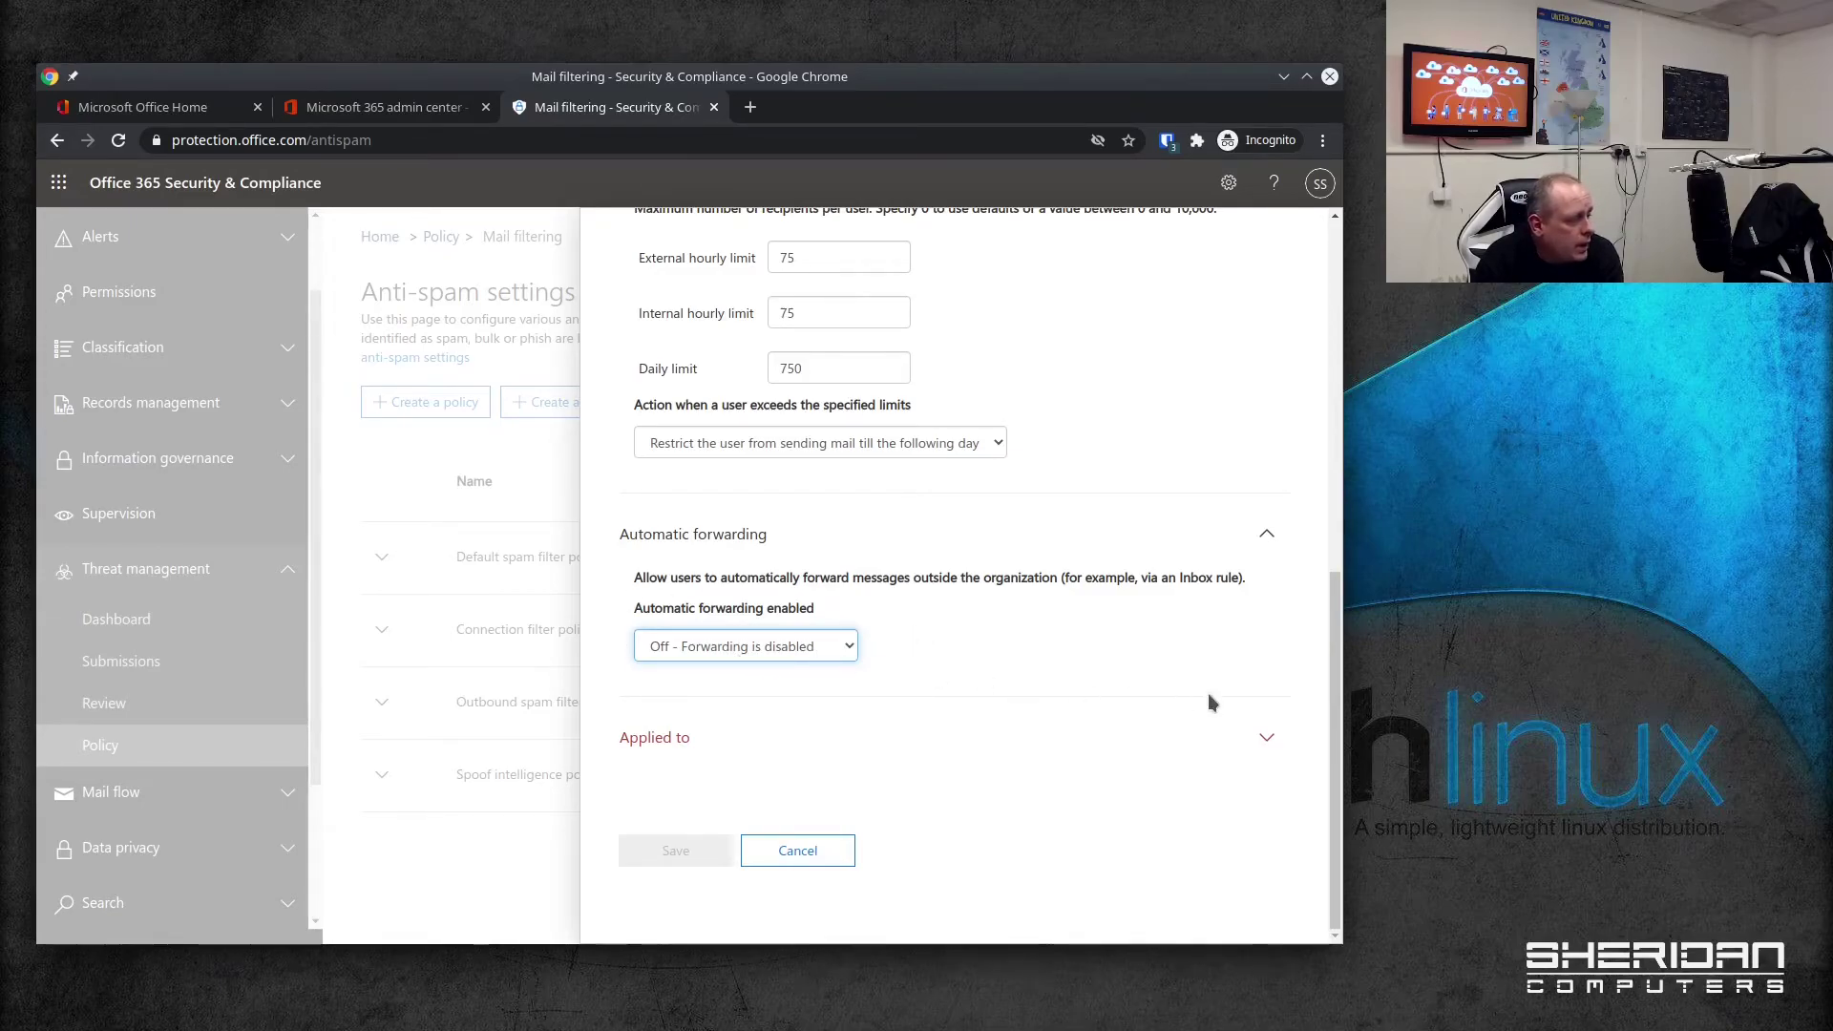
{"action": "left_click", "coordinate": [732, 741]}
{"action": "left_click_drag", "start_coordinate": [1334, 622], "coordinate": [1346, 773]}
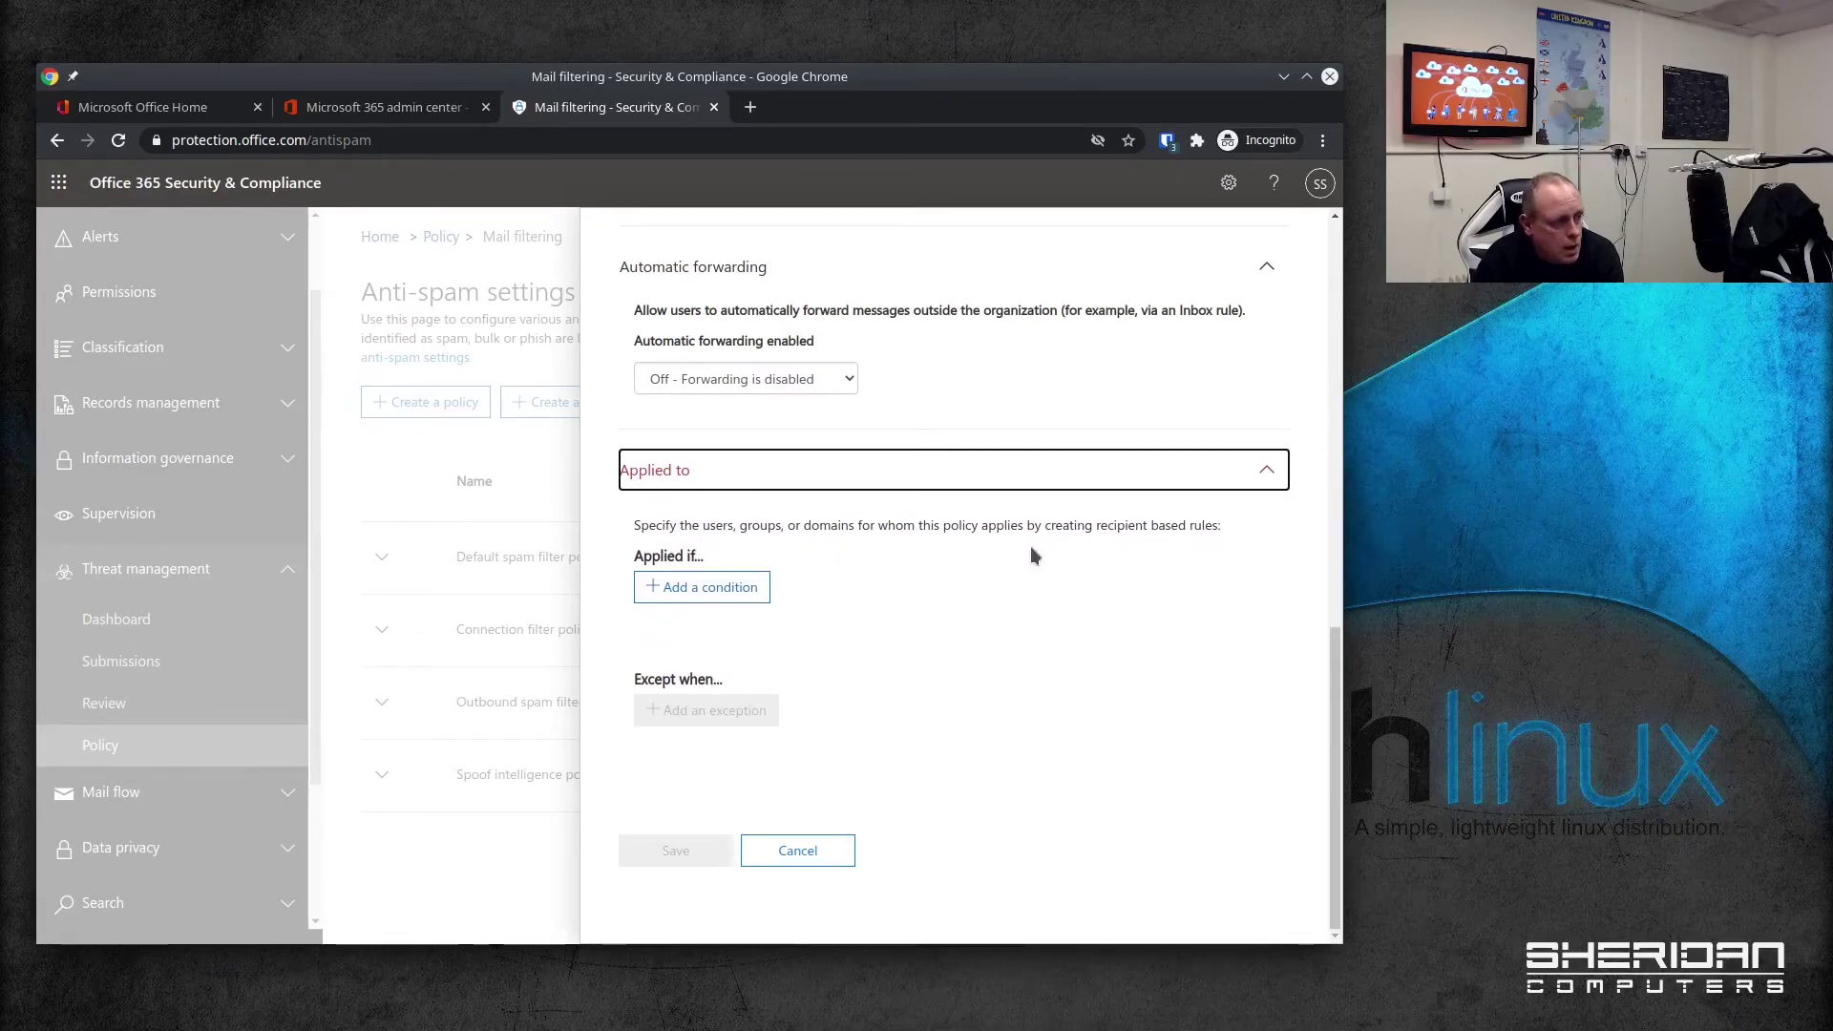
Step: Add a 'Sender domain is' sheridan.co.uk condition, then cancel the outbound policy without saving
{"action": "left_click", "coordinate": [758, 587]}
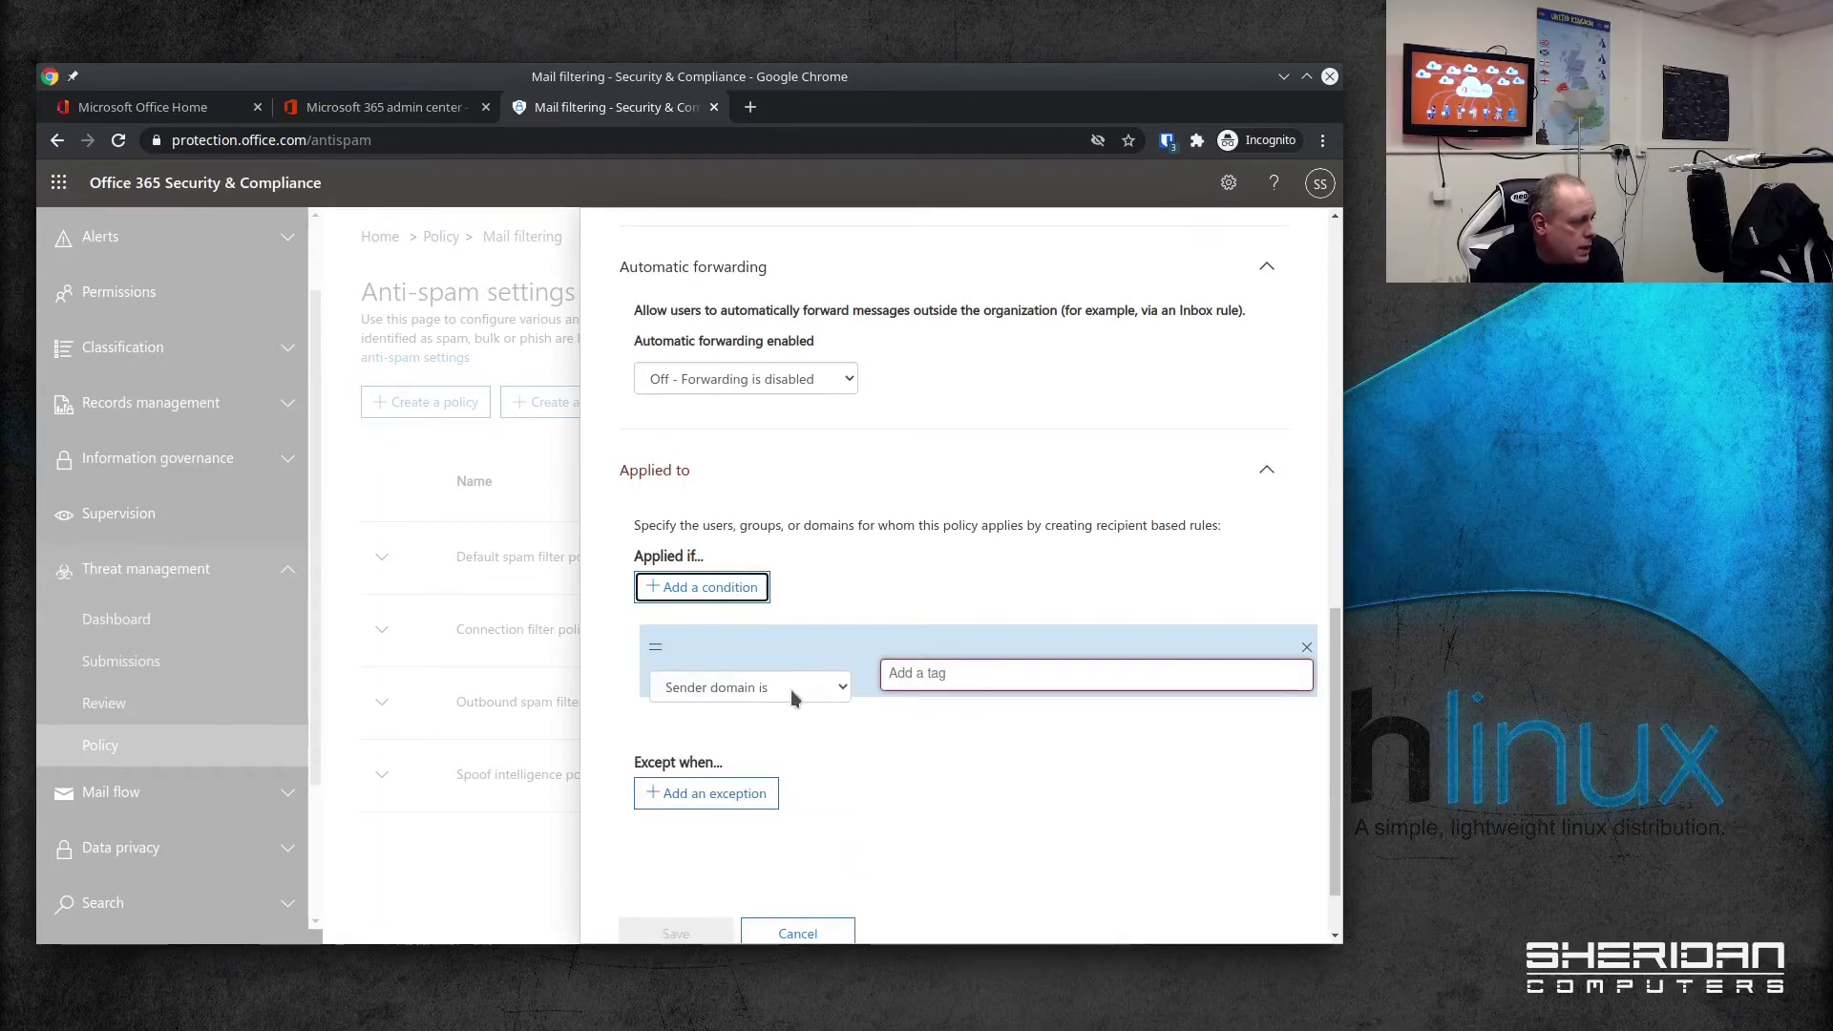
{"action": "left_click", "coordinate": [972, 675]}
{"action": "type", "text": "s"}
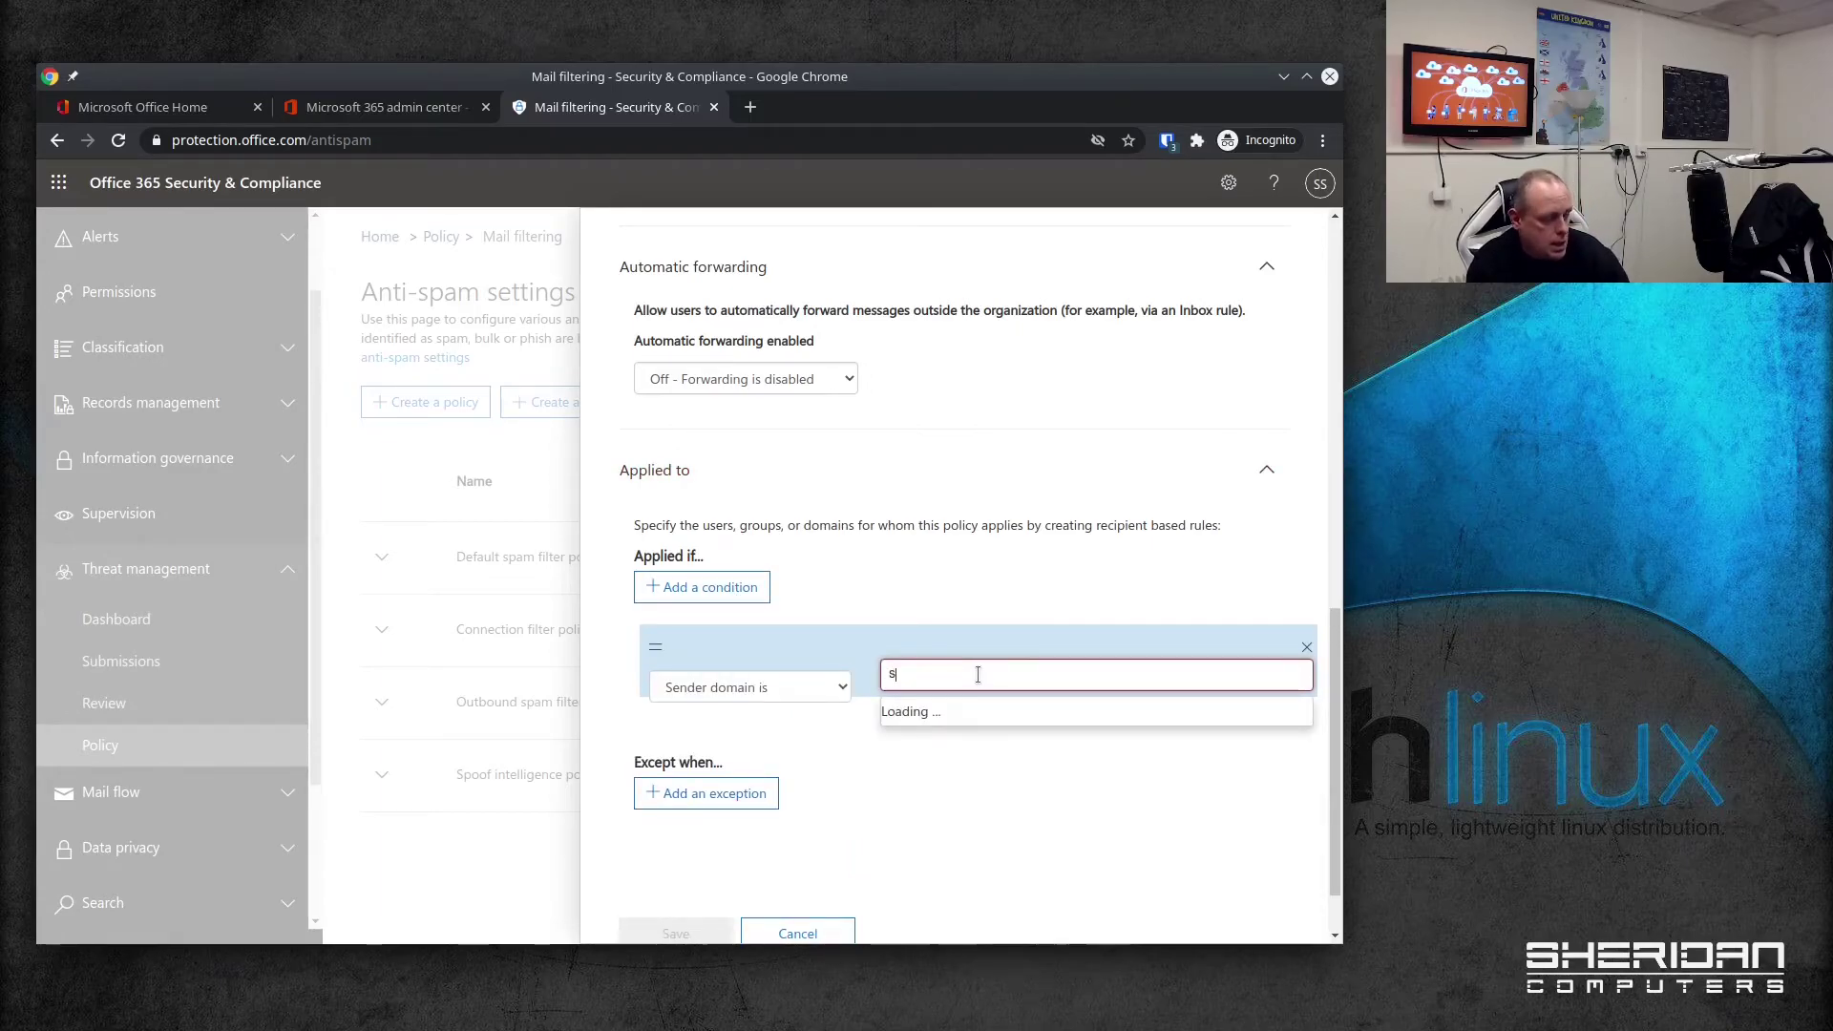
{"action": "type", "text": "heridan.co.uk"}
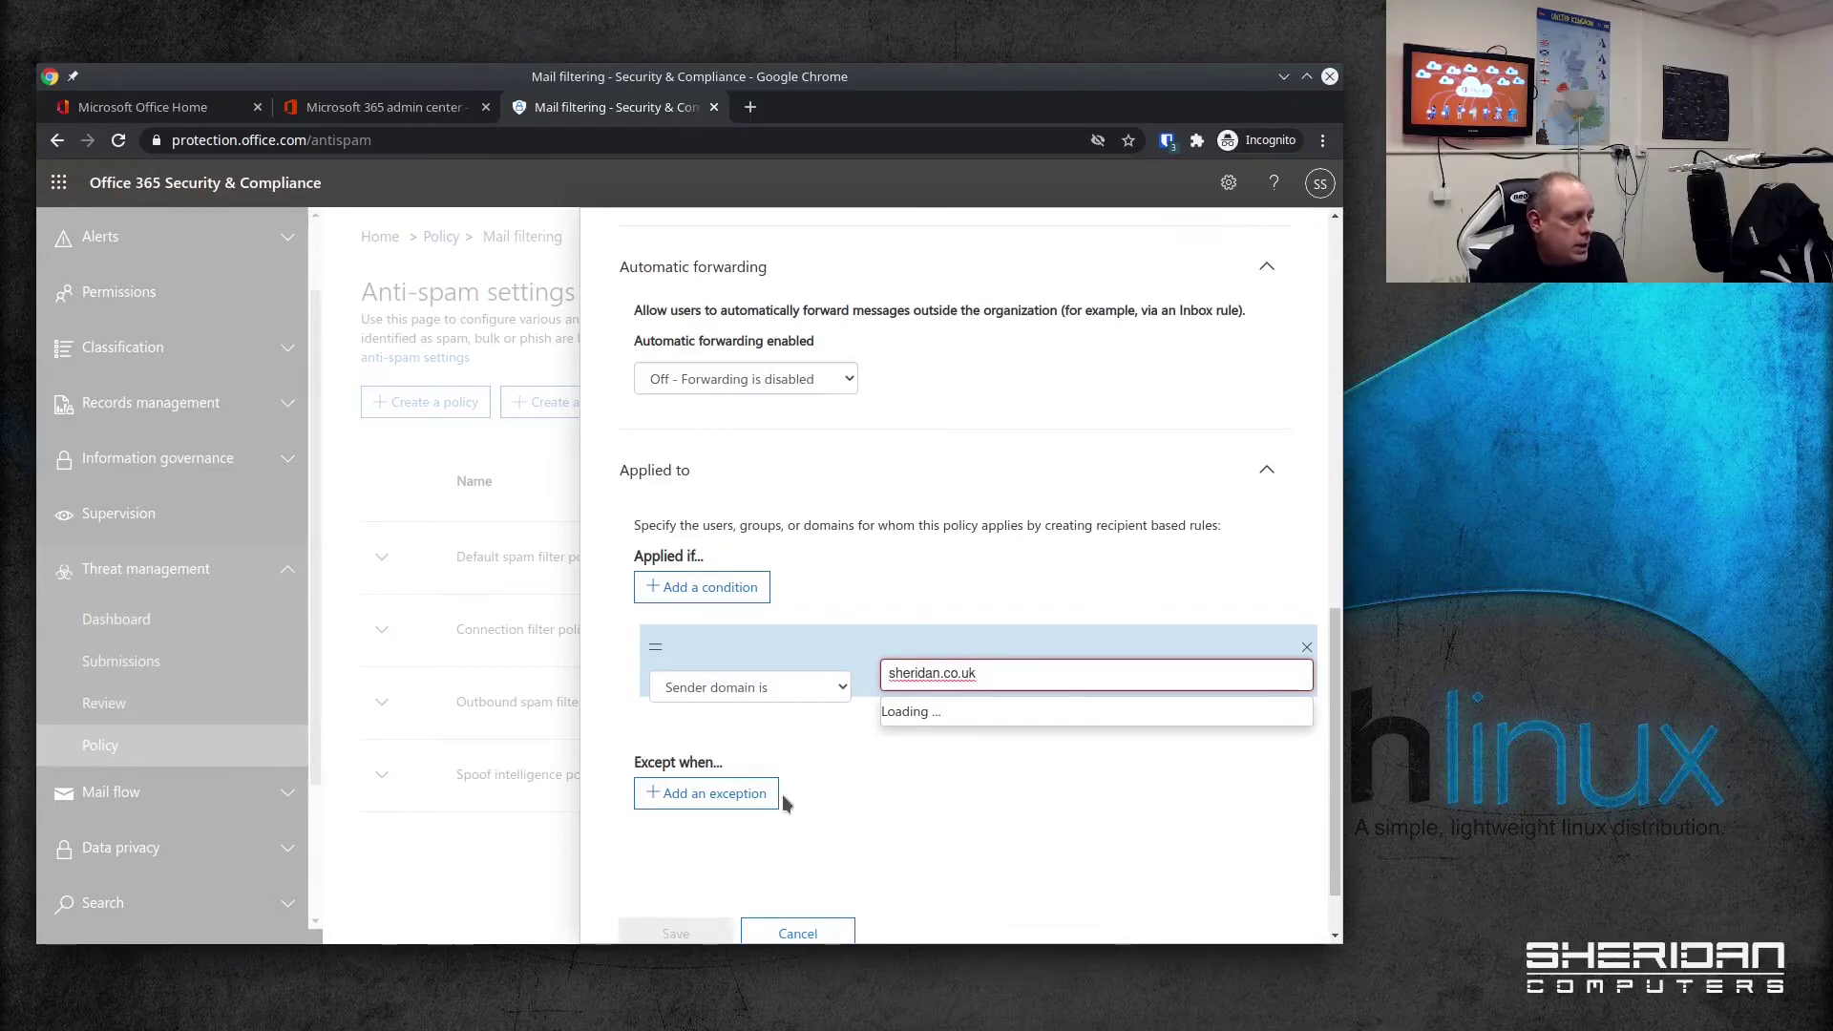
{"action": "scroll", "coordinate": [1130, 840], "scroll_direction": "down", "scroll_amount": 1}
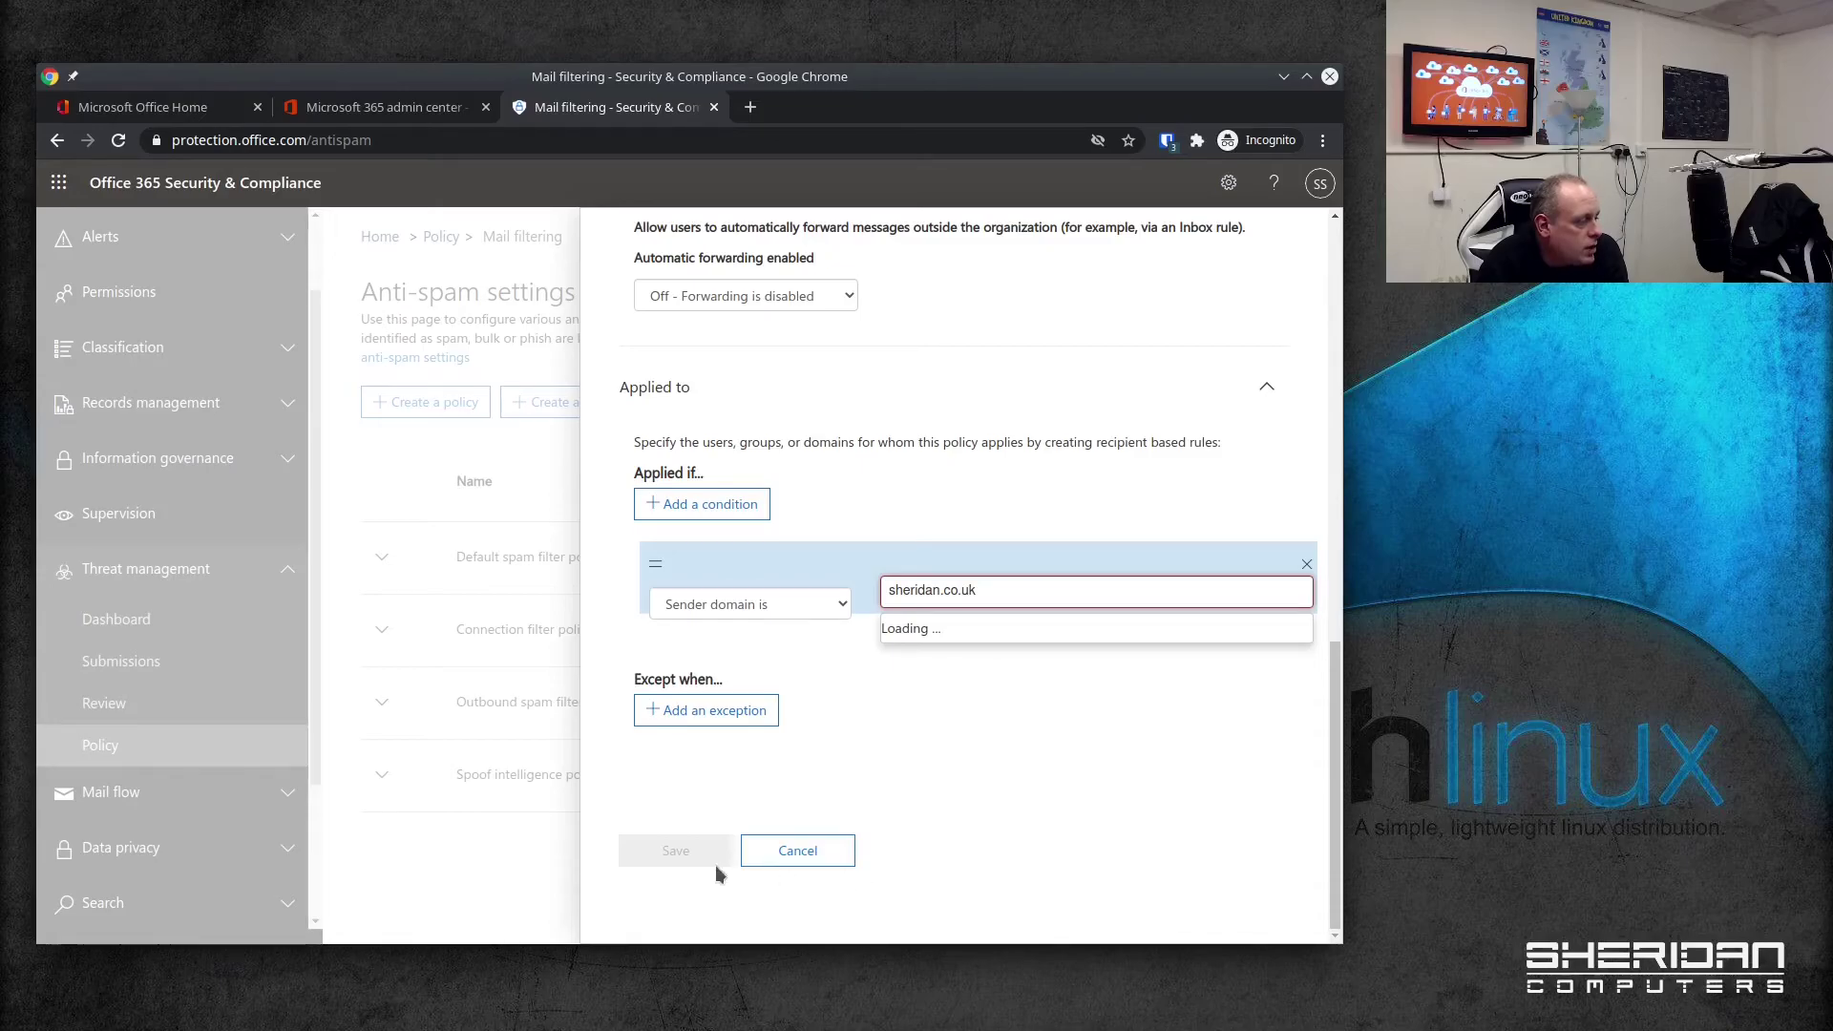
{"action": "left_click", "coordinate": [792, 862]}
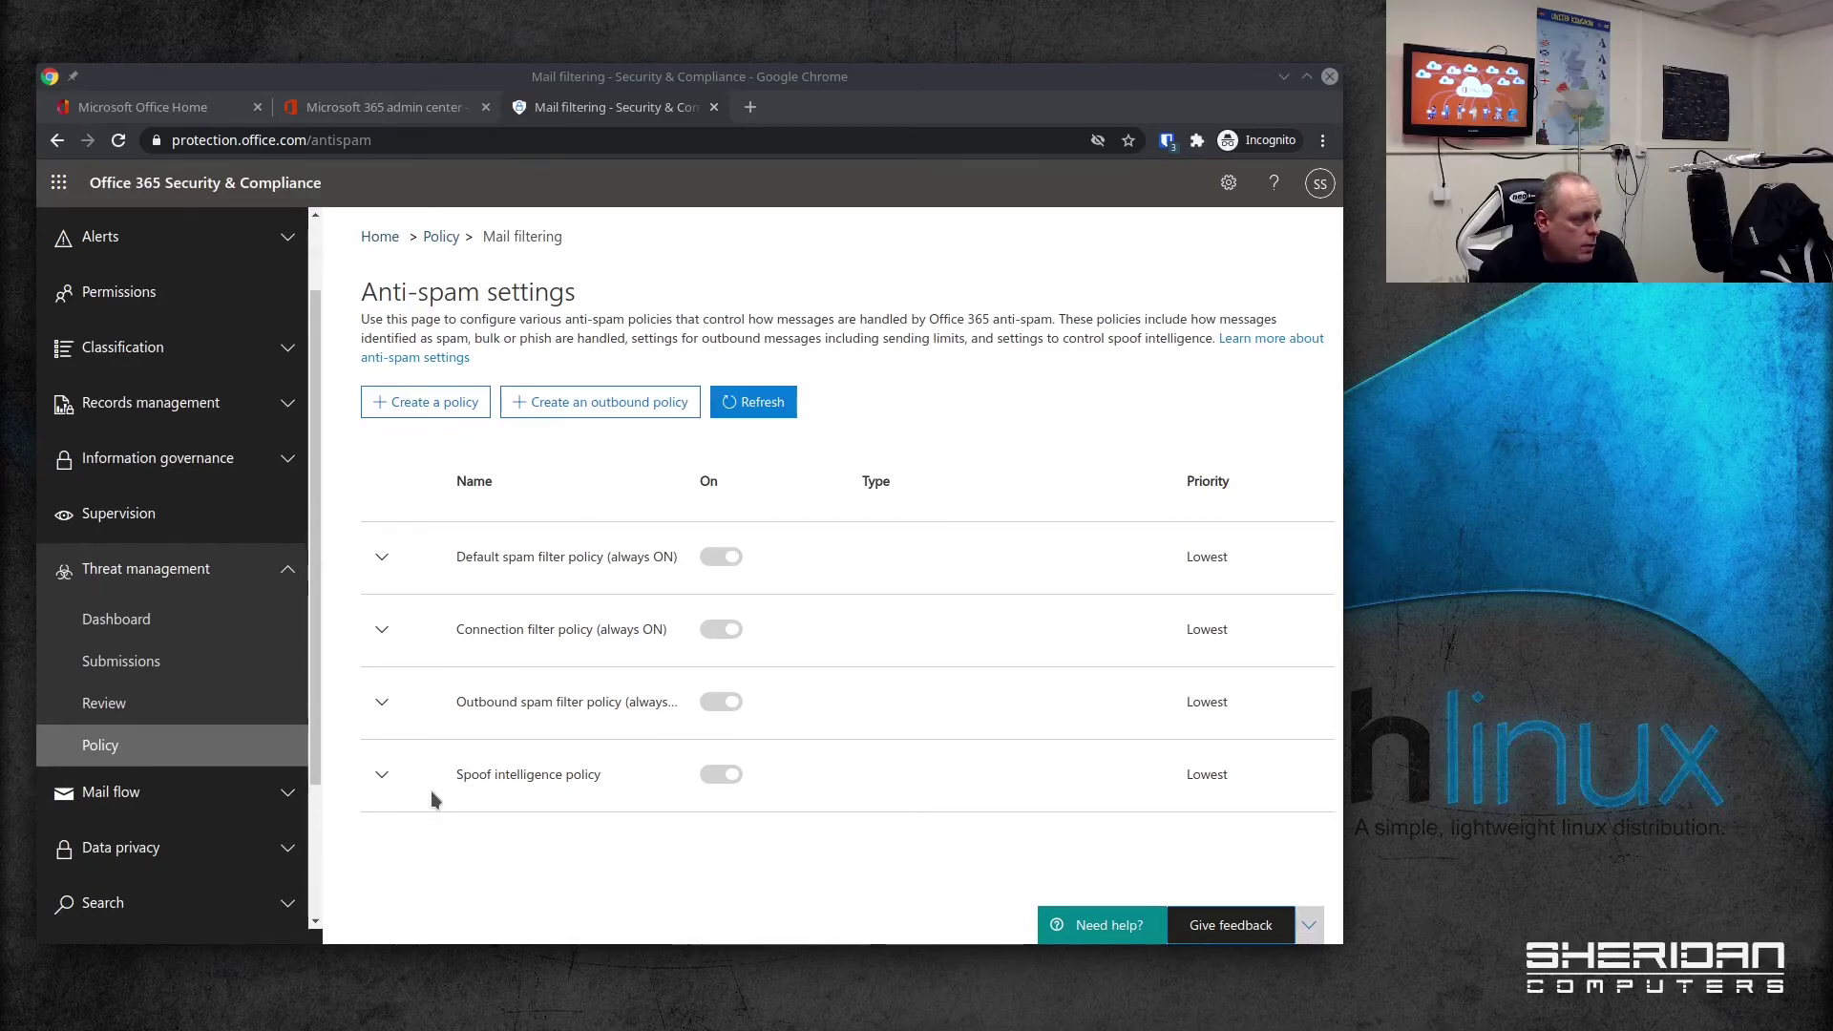
Step: Expand the Spoof intelligence and Connection filter policy rows and edit the Connection filter policy
{"action": "left_click", "coordinate": [381, 774]}
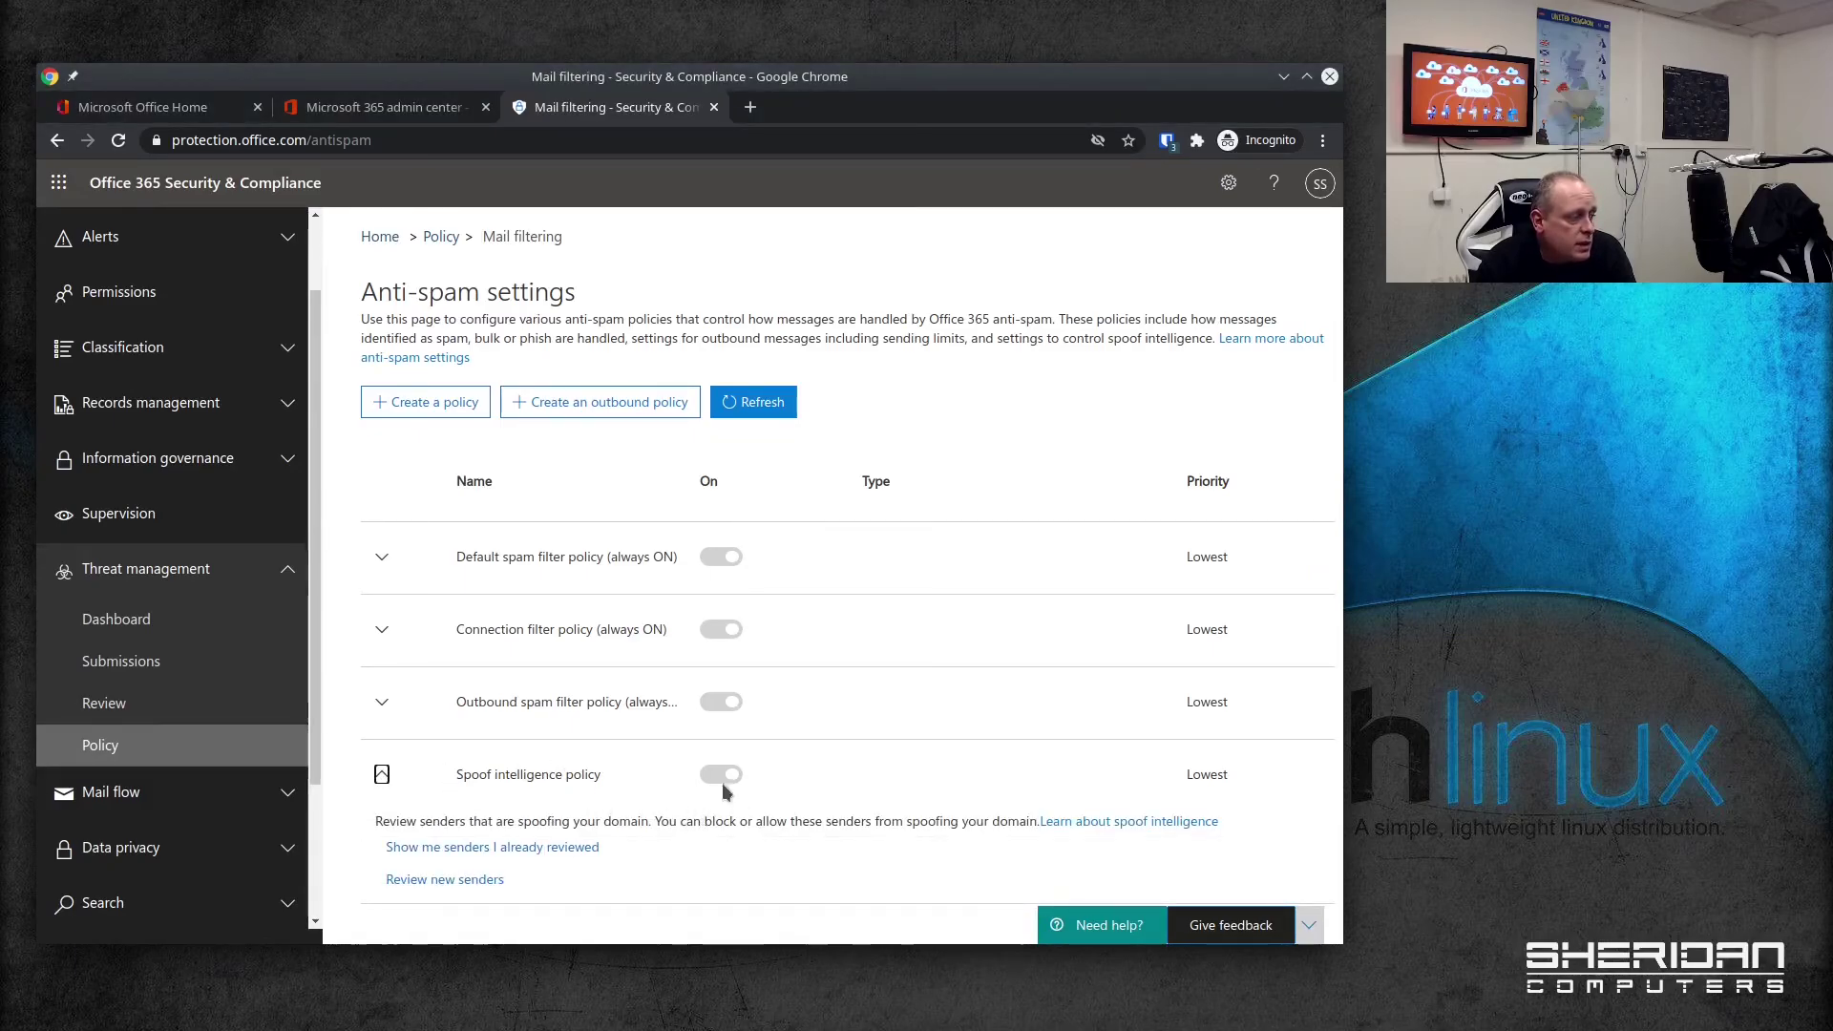
{"action": "left_click", "coordinate": [381, 632]}
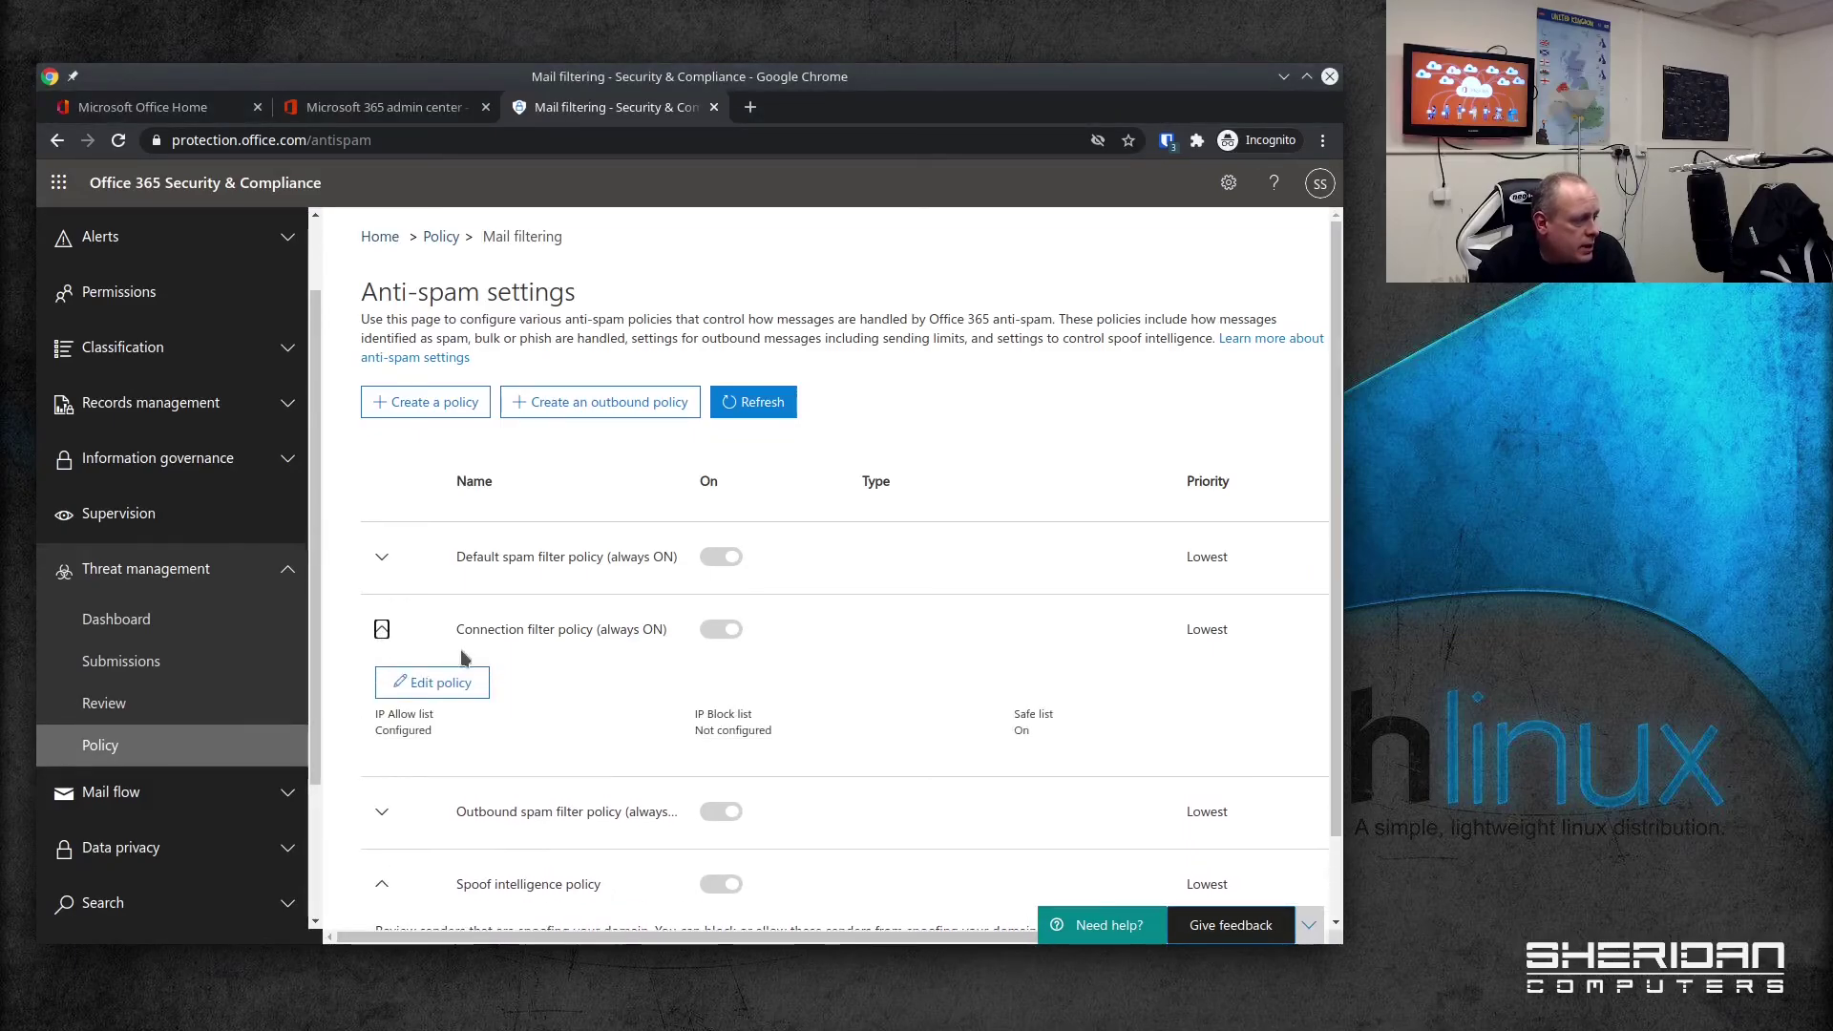
{"action": "left_click", "coordinate": [447, 683]}
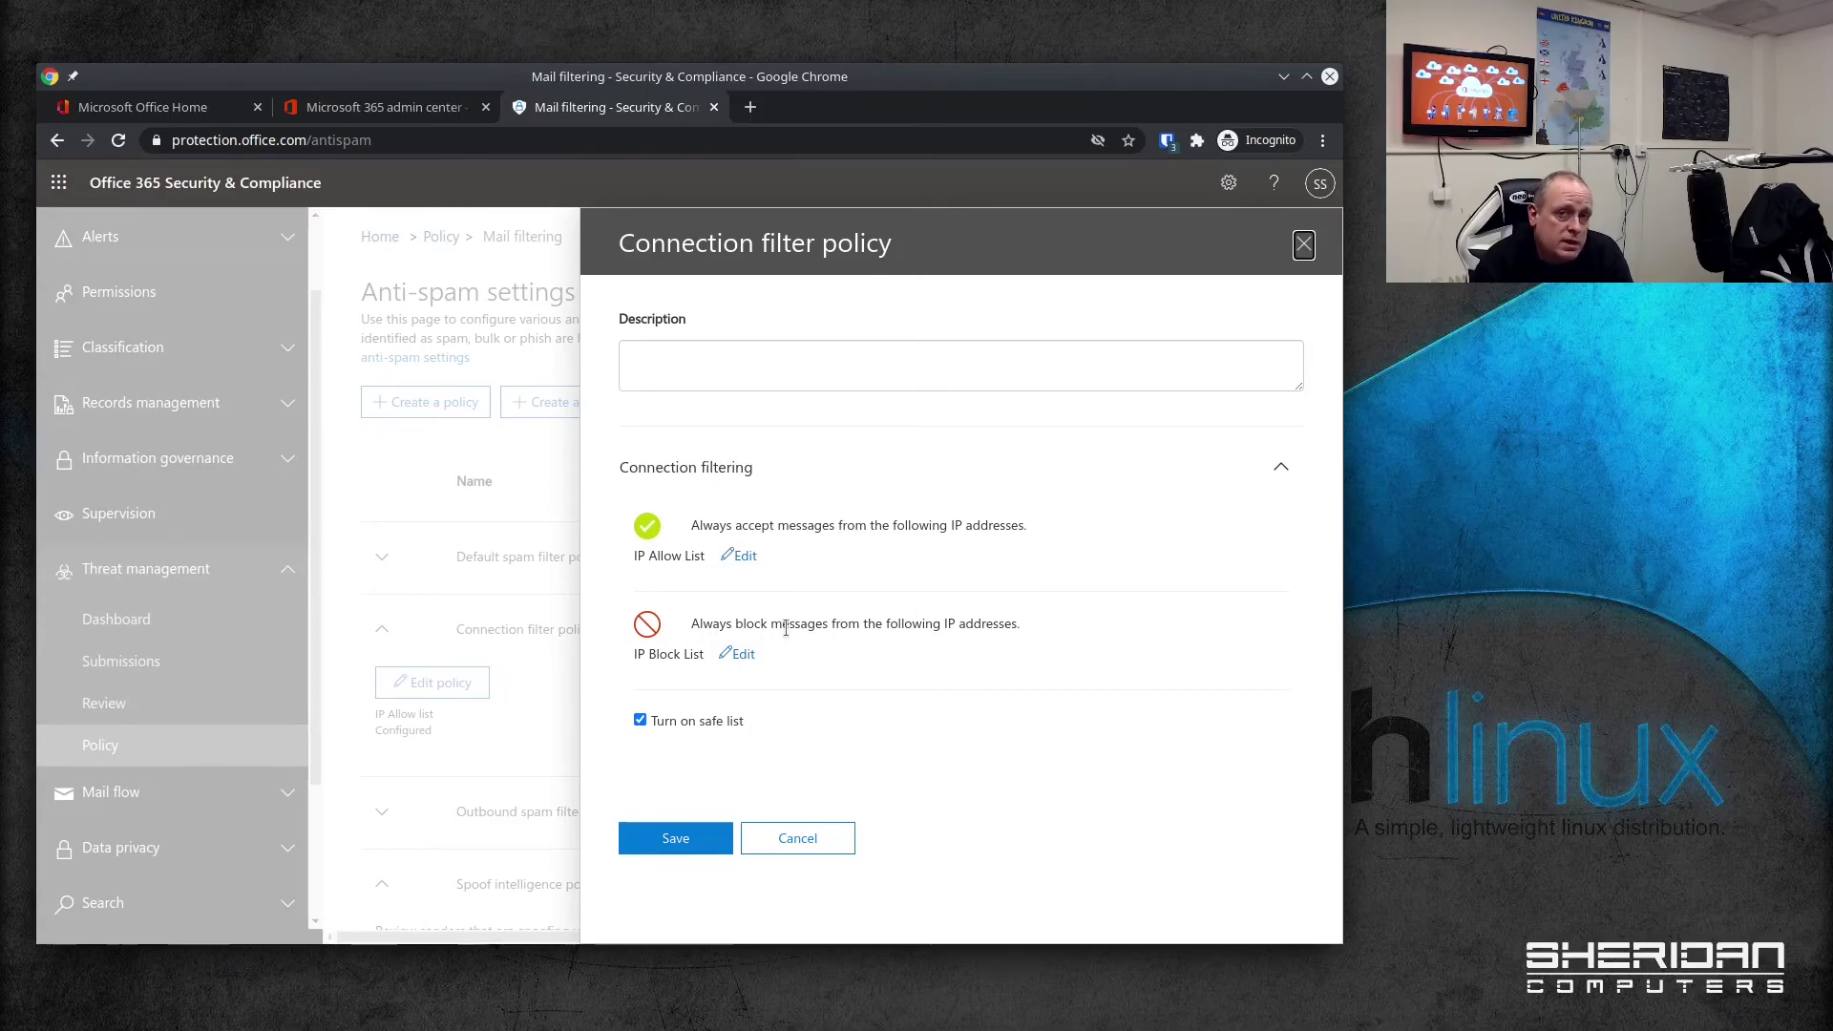
{"action": "left_click", "coordinate": [846, 838]}
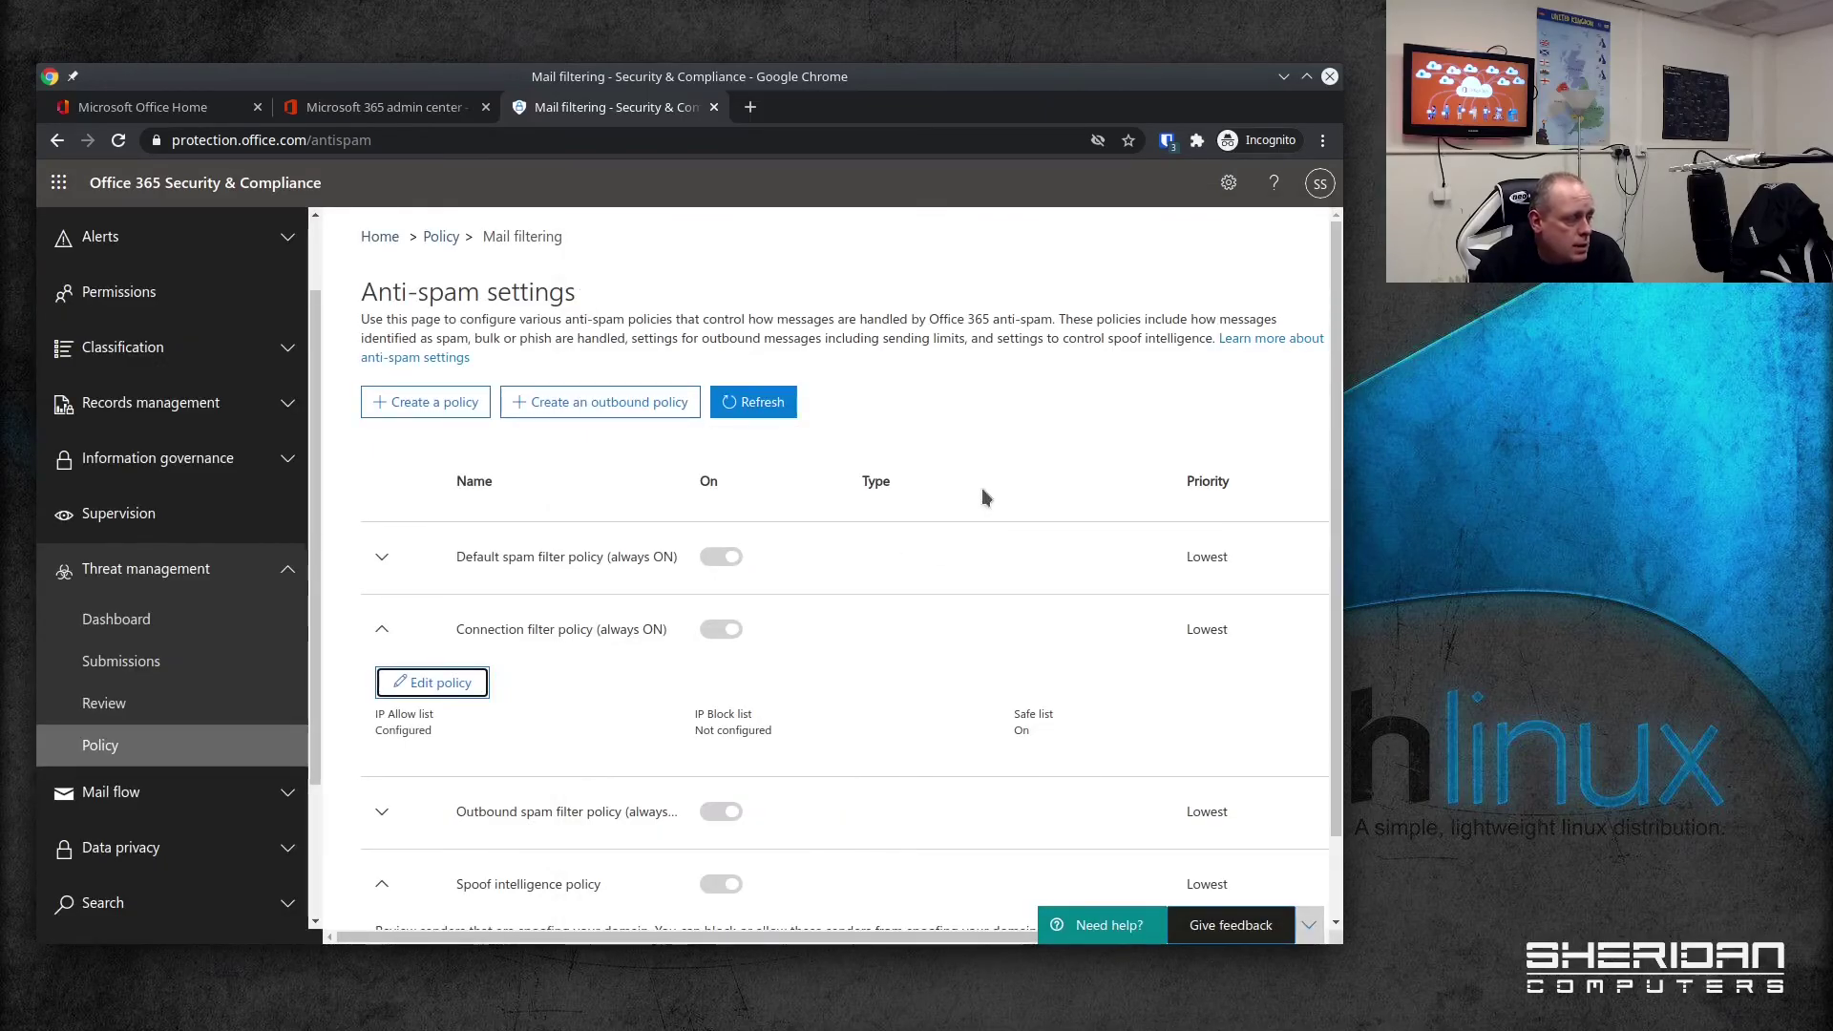